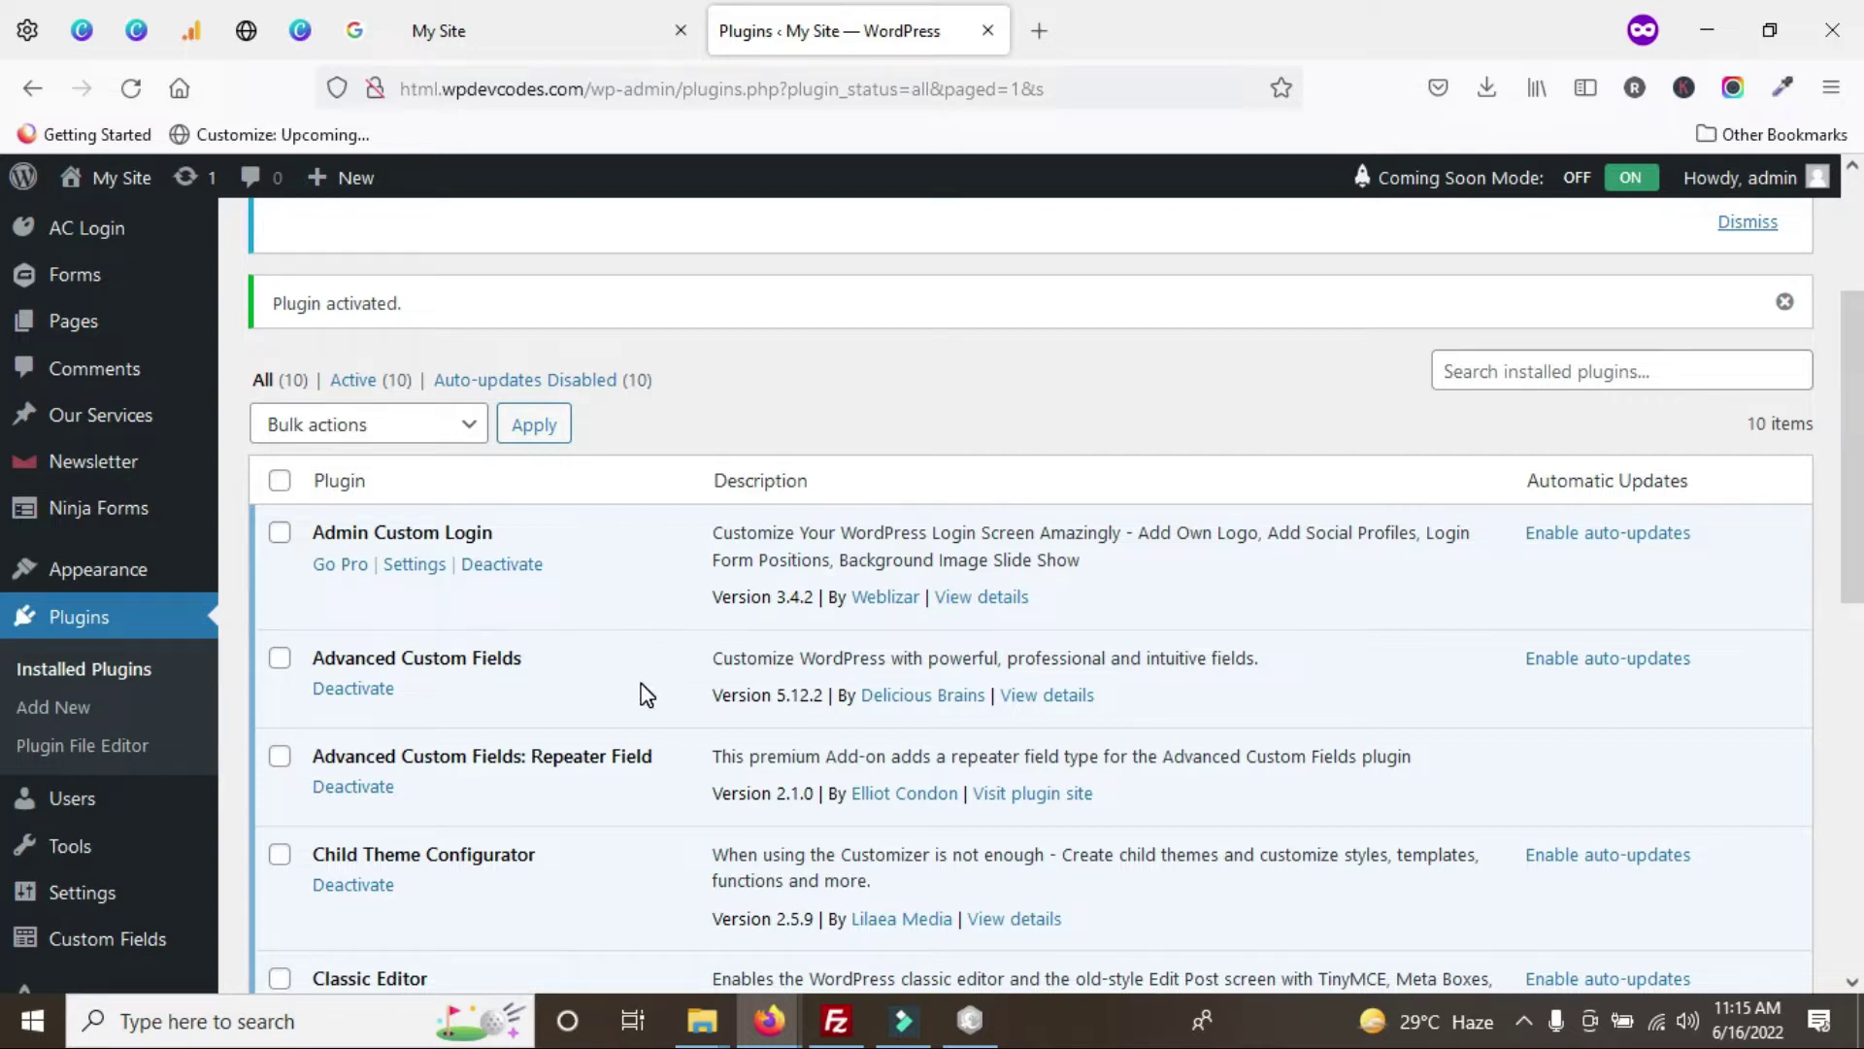
- Start a new form from Forms > New Form to bring up the Gravity Forms setup wizard
scroll(476, 648, "down", 5)
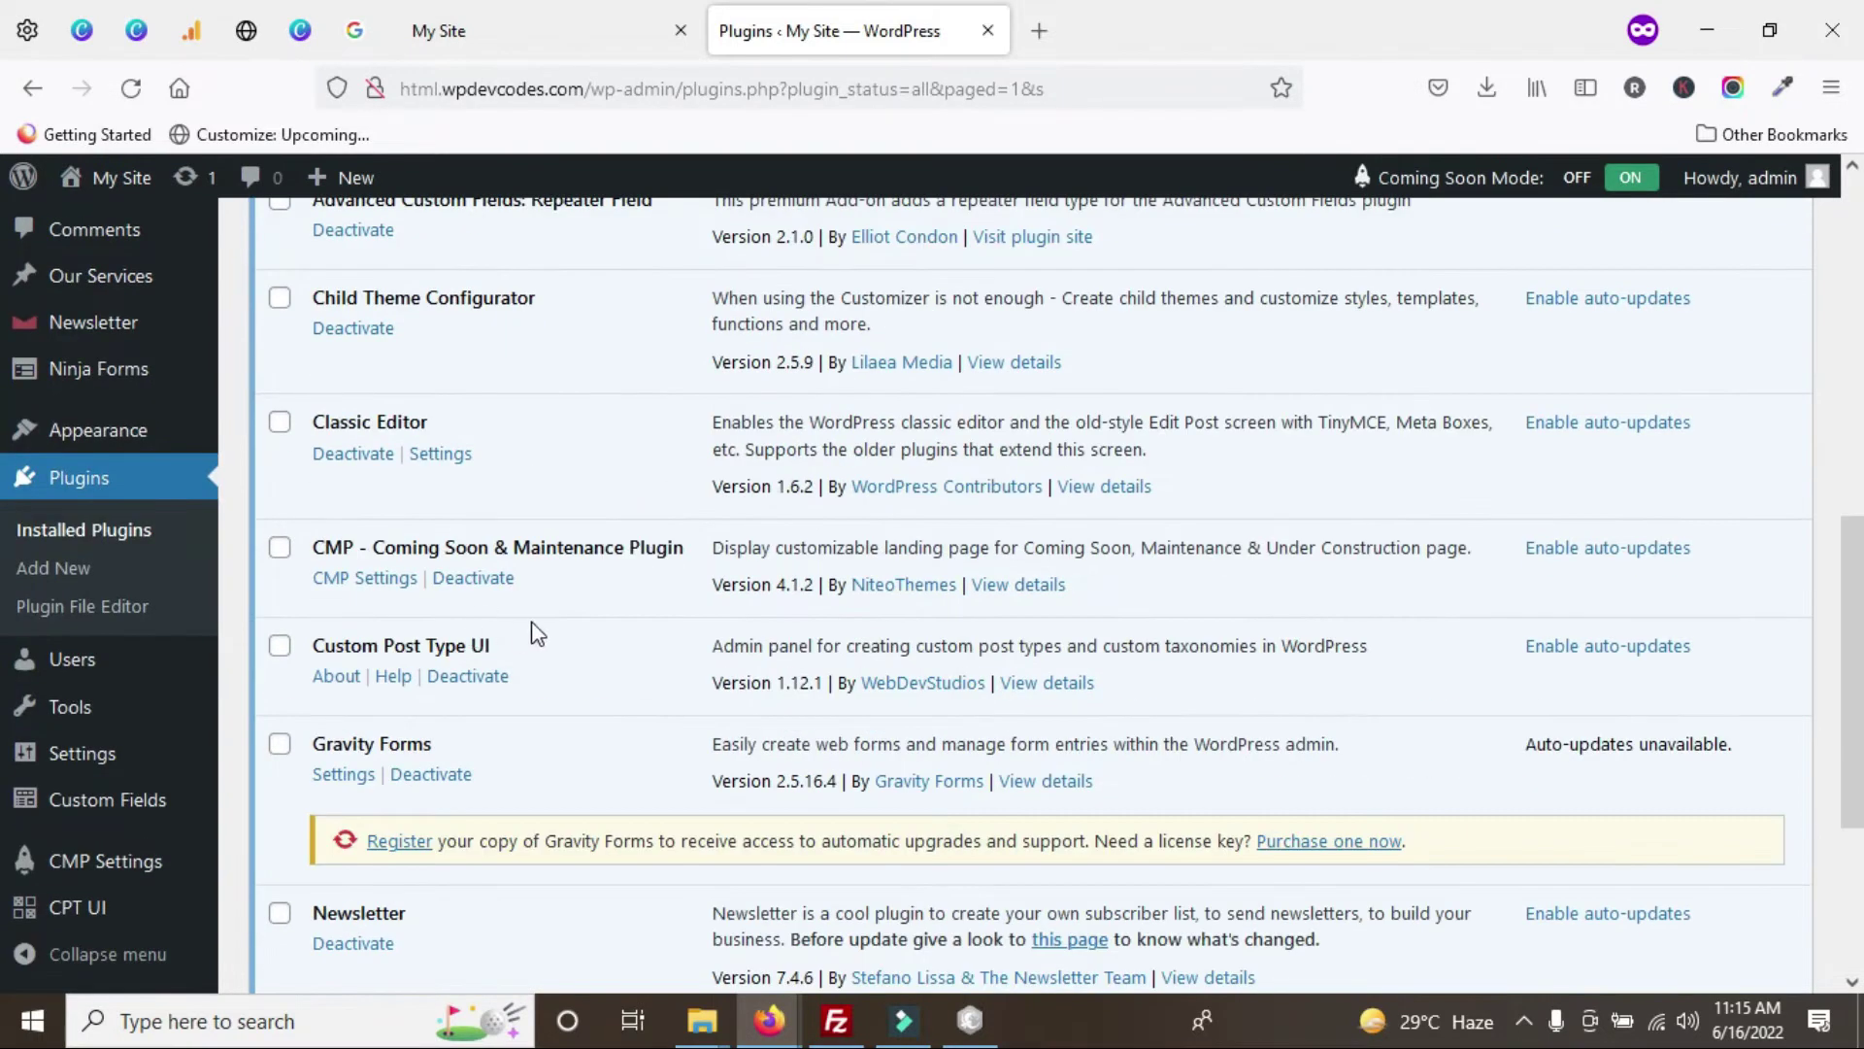
scroll(537, 633, "up", 4)
scroll(537, 633, "down", 1)
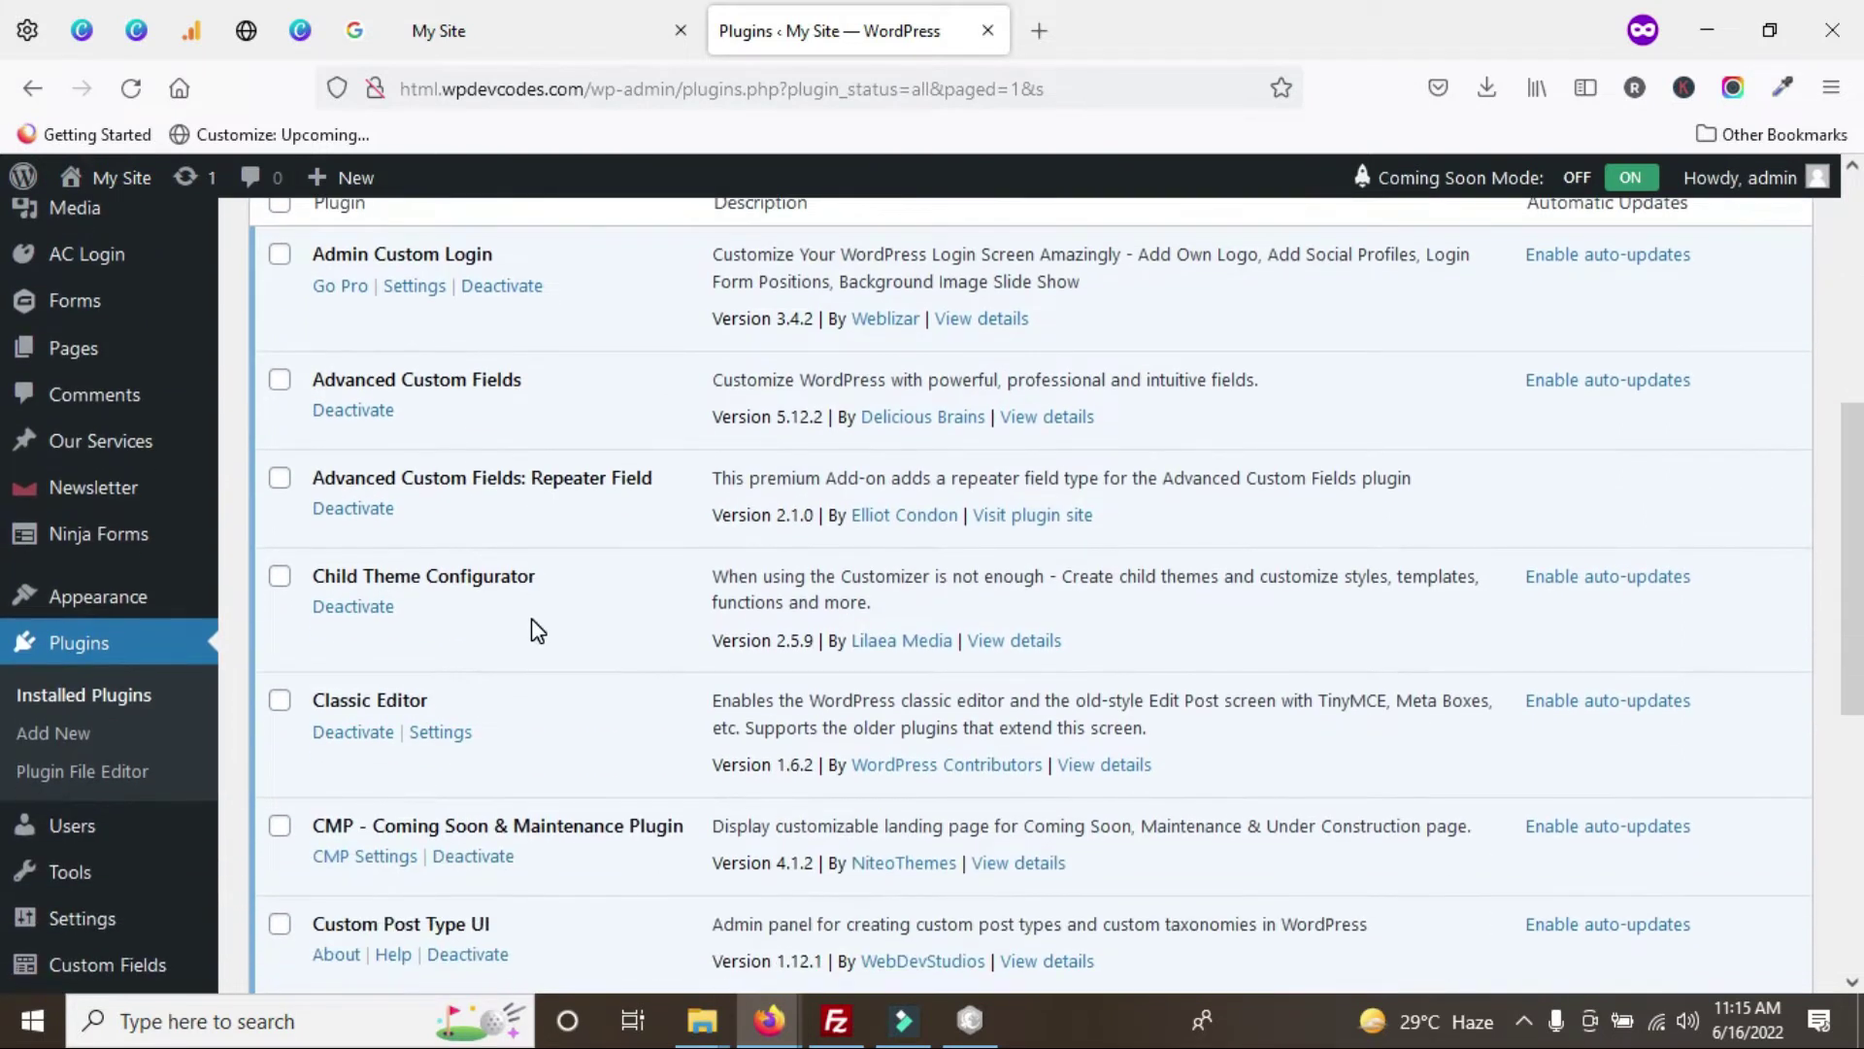
scroll(530, 620, "up", 2)
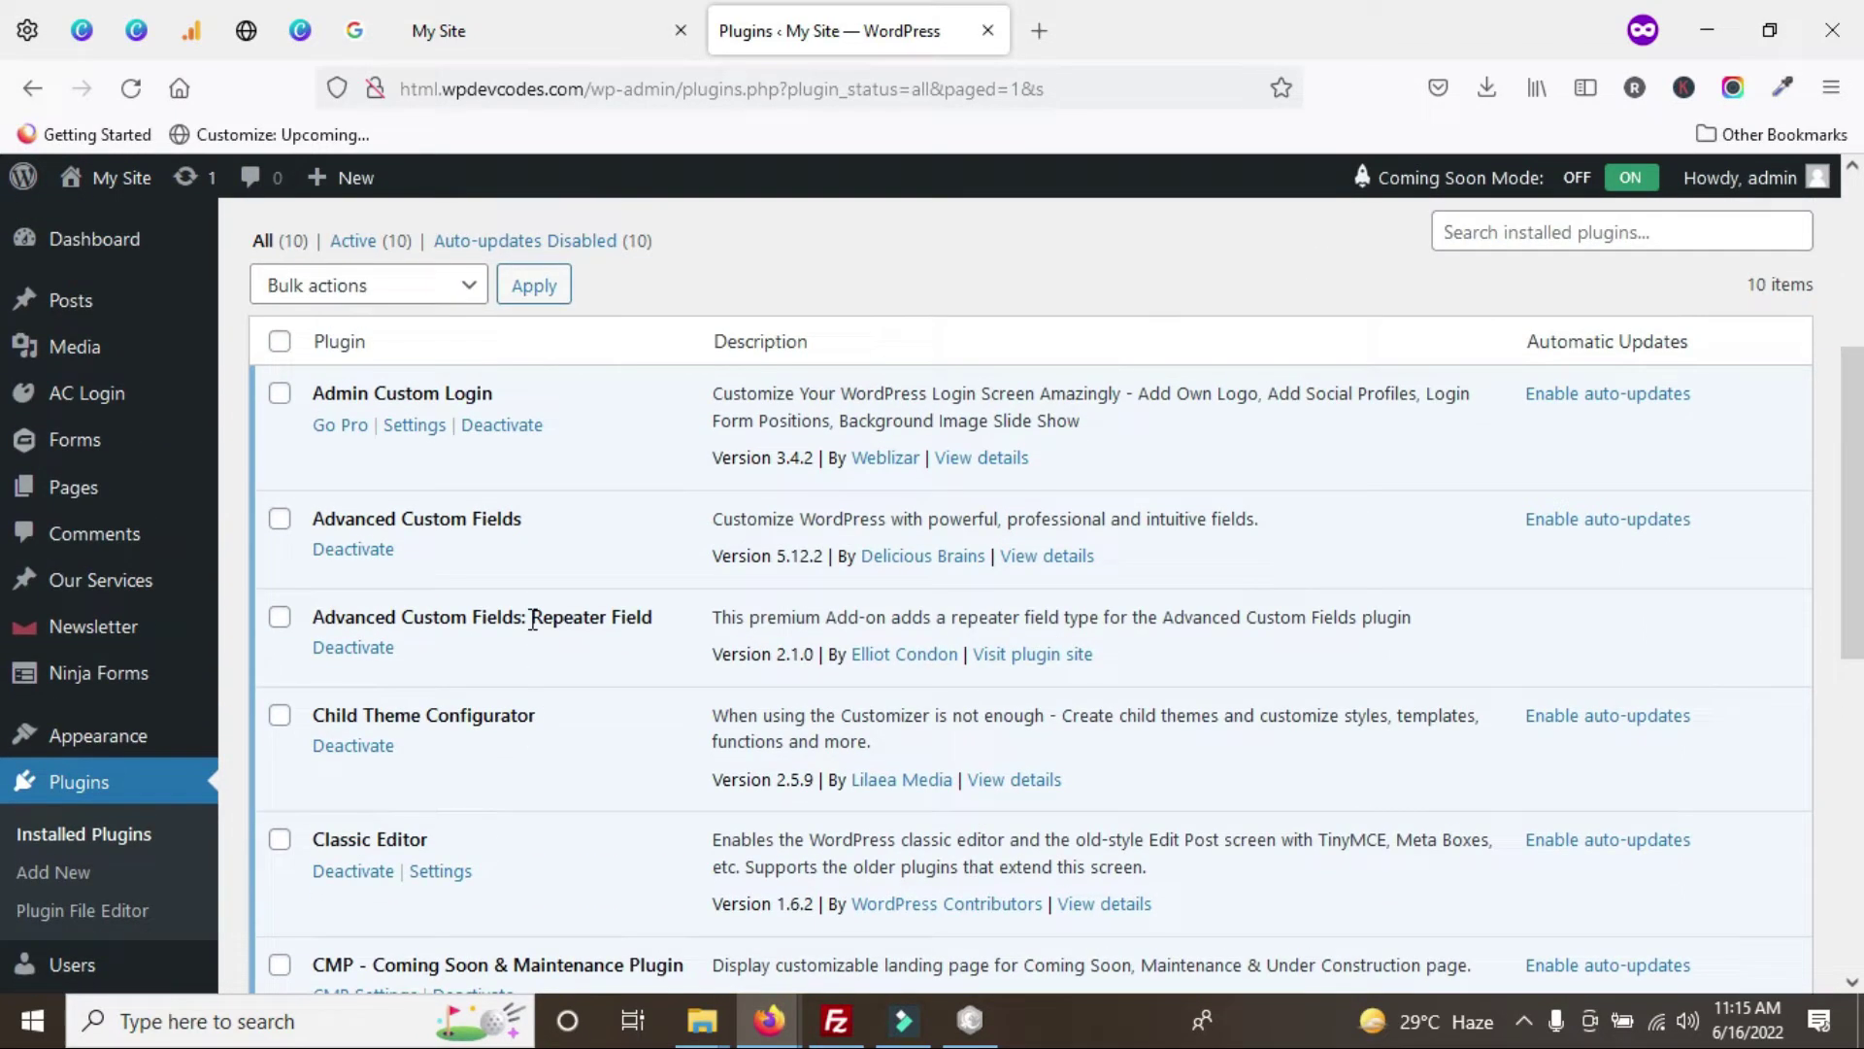
mouse_move(107, 448)
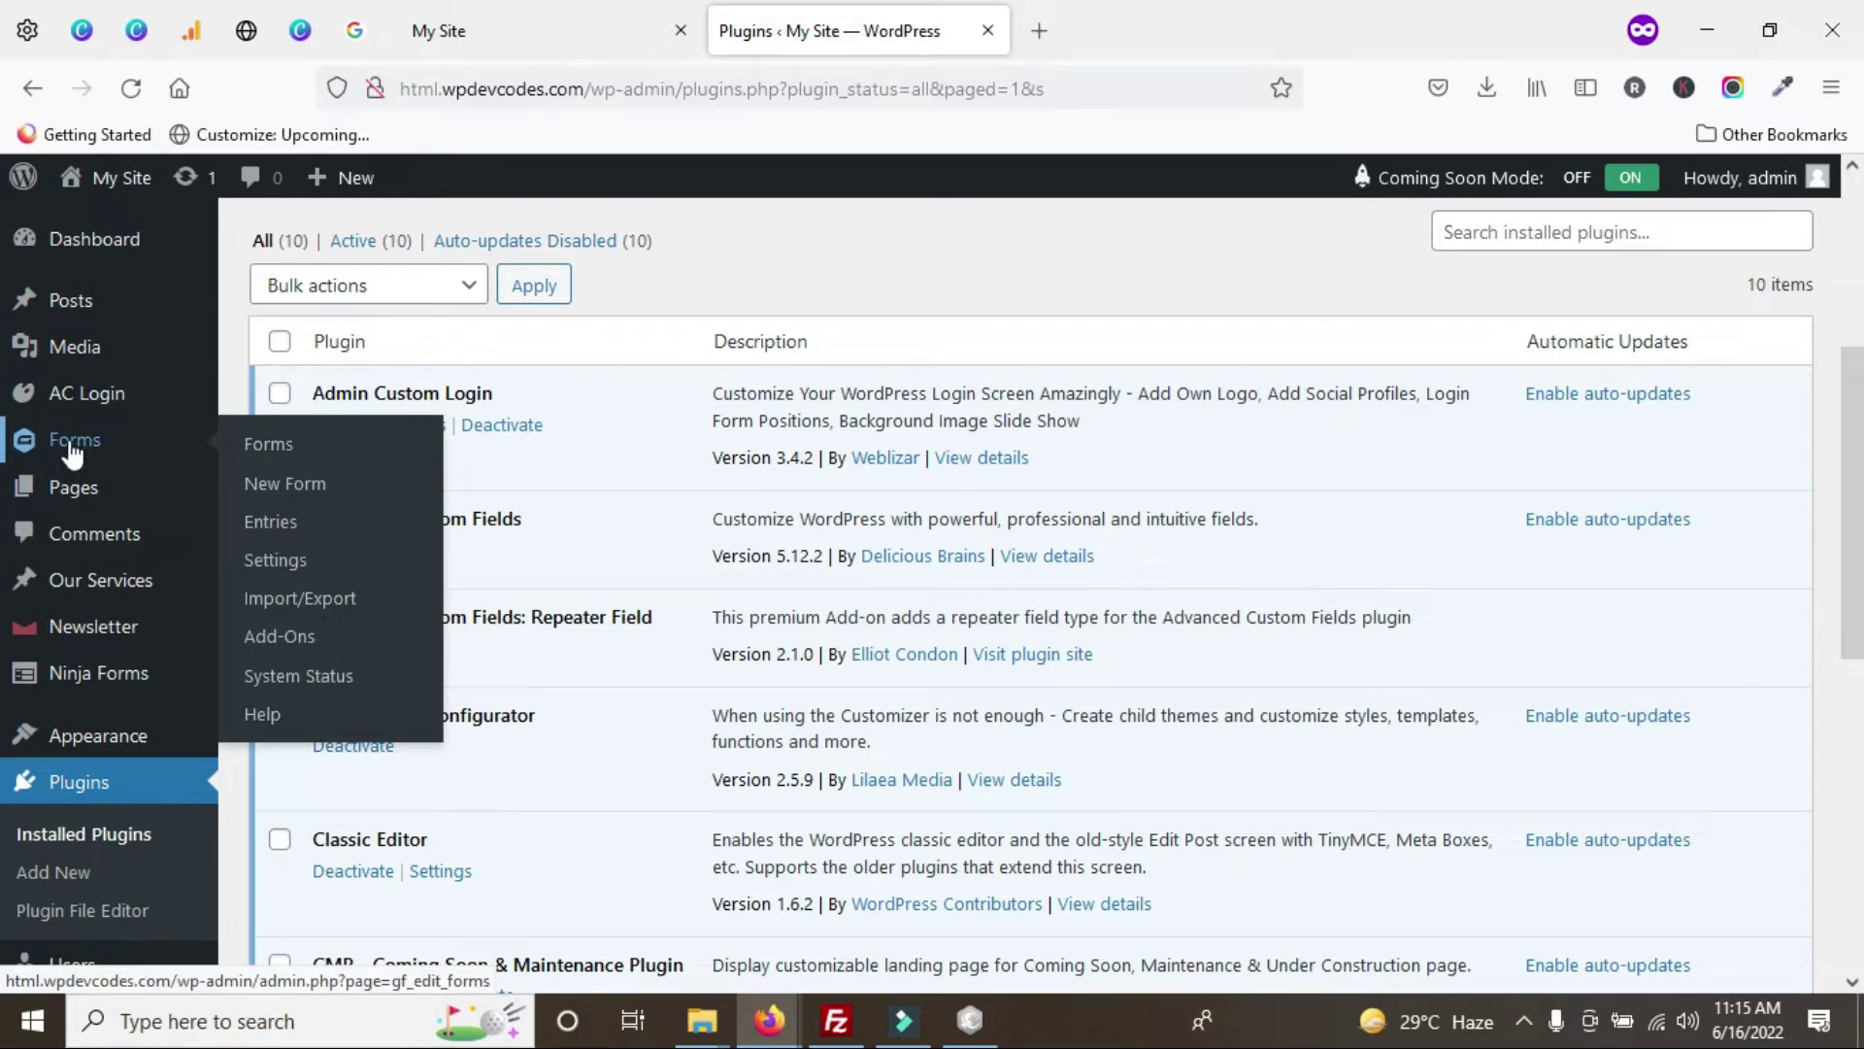
left_click(307, 488)
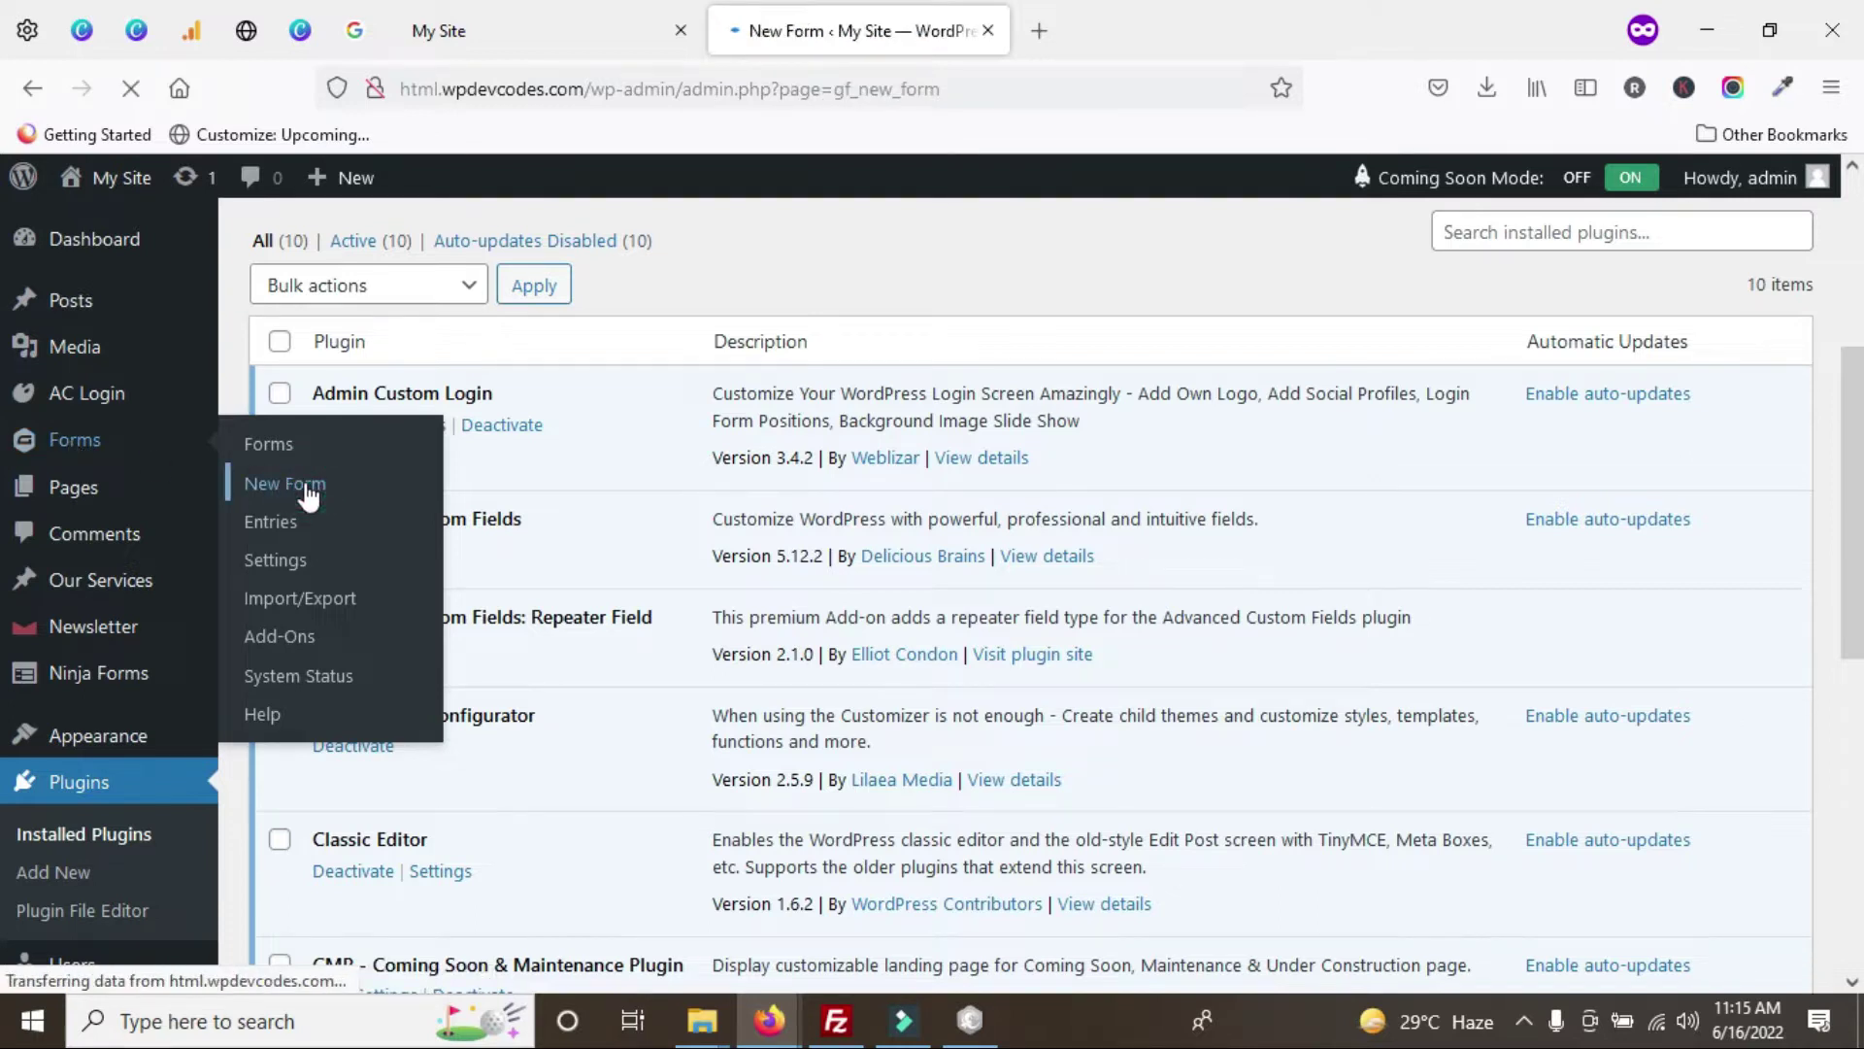
- Skip the license key by accepting the risks of running without one
scroll(434, 609, "down", 3)
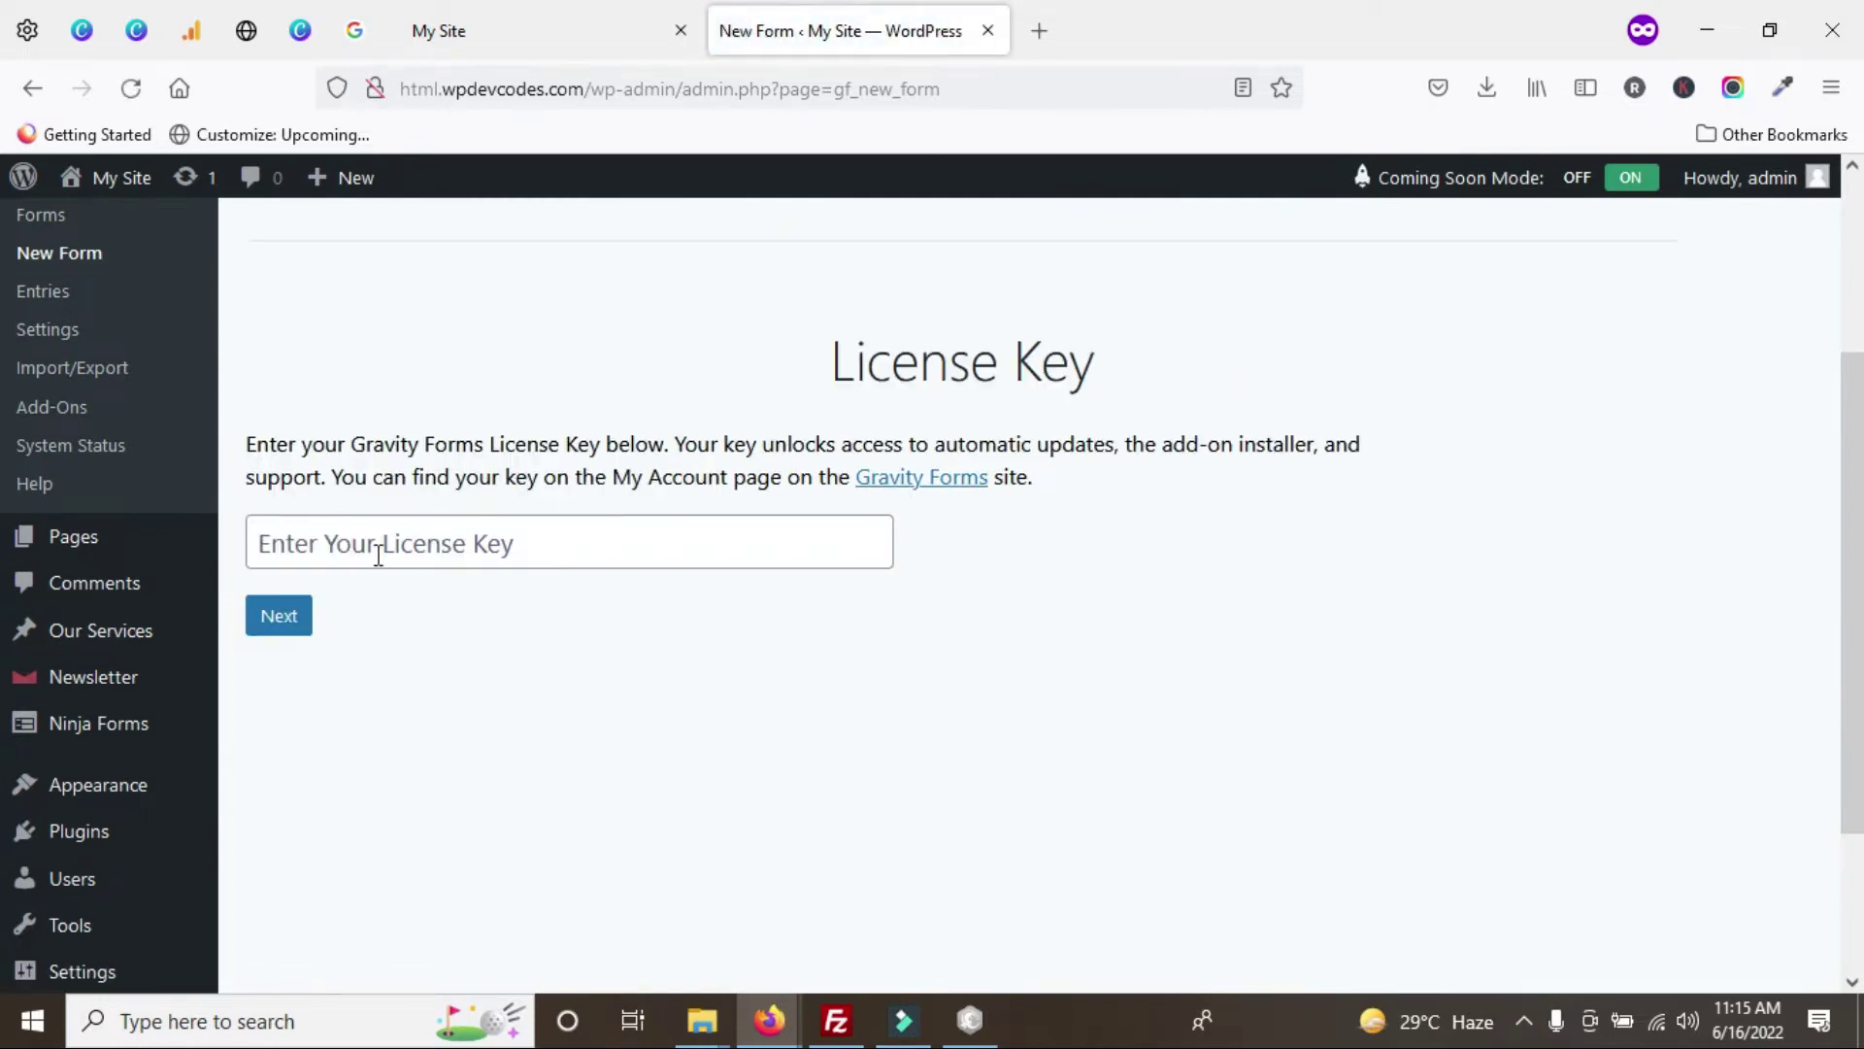
scroll(473, 609, "up", 2)
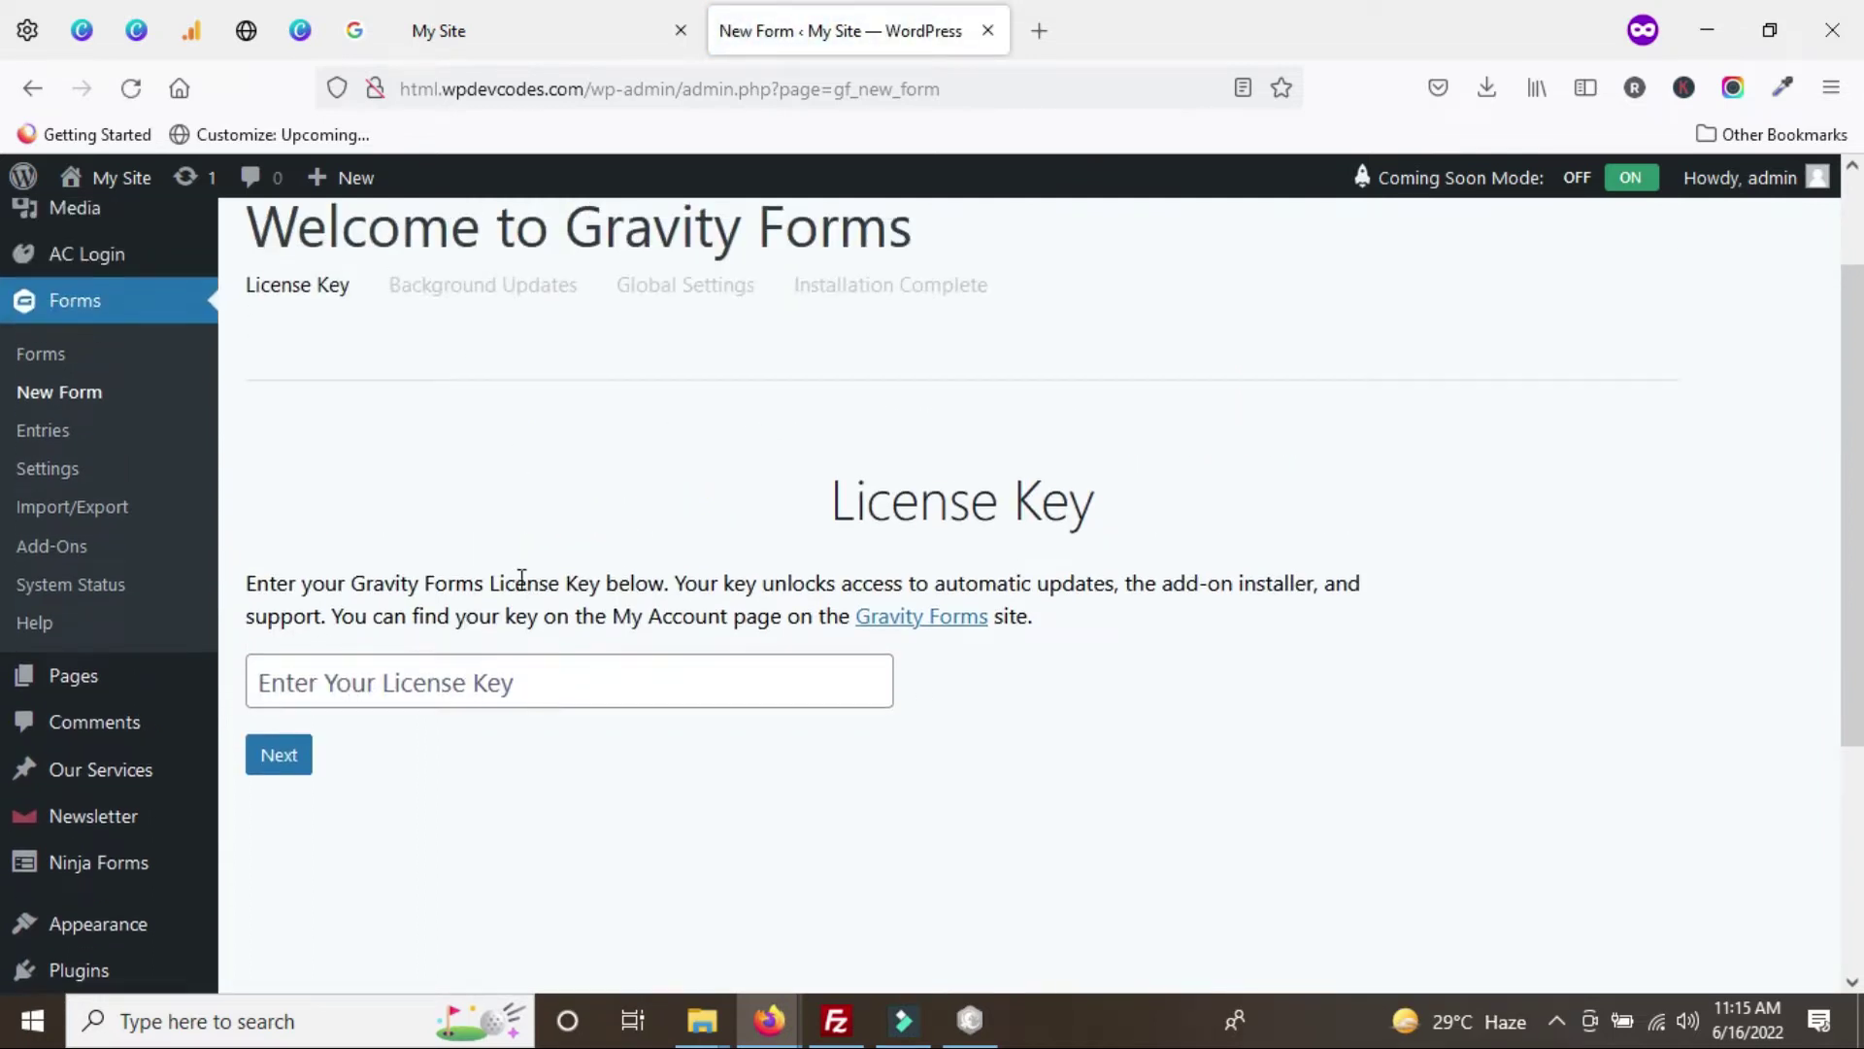
scroll(562, 632, "down", 5)
scroll(470, 582, "up", 1)
scroll(453, 595, "up", 1)
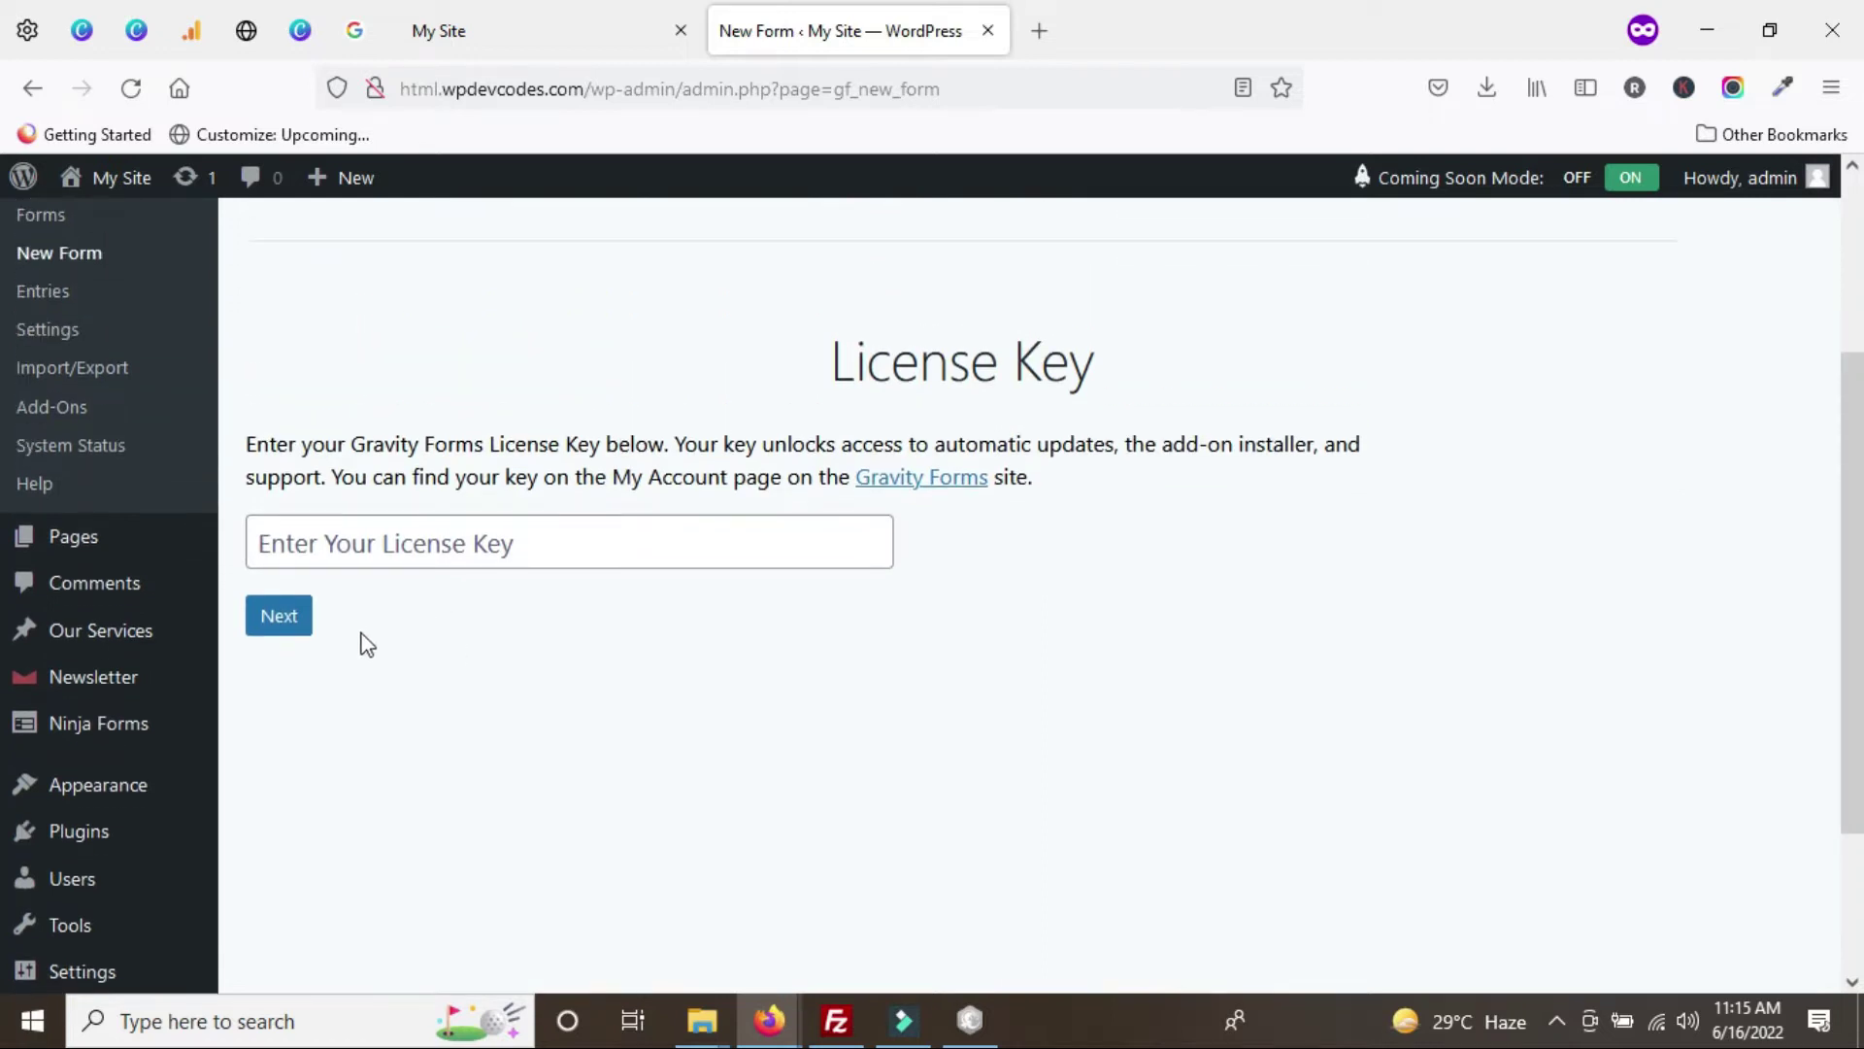
left_click(264, 626)
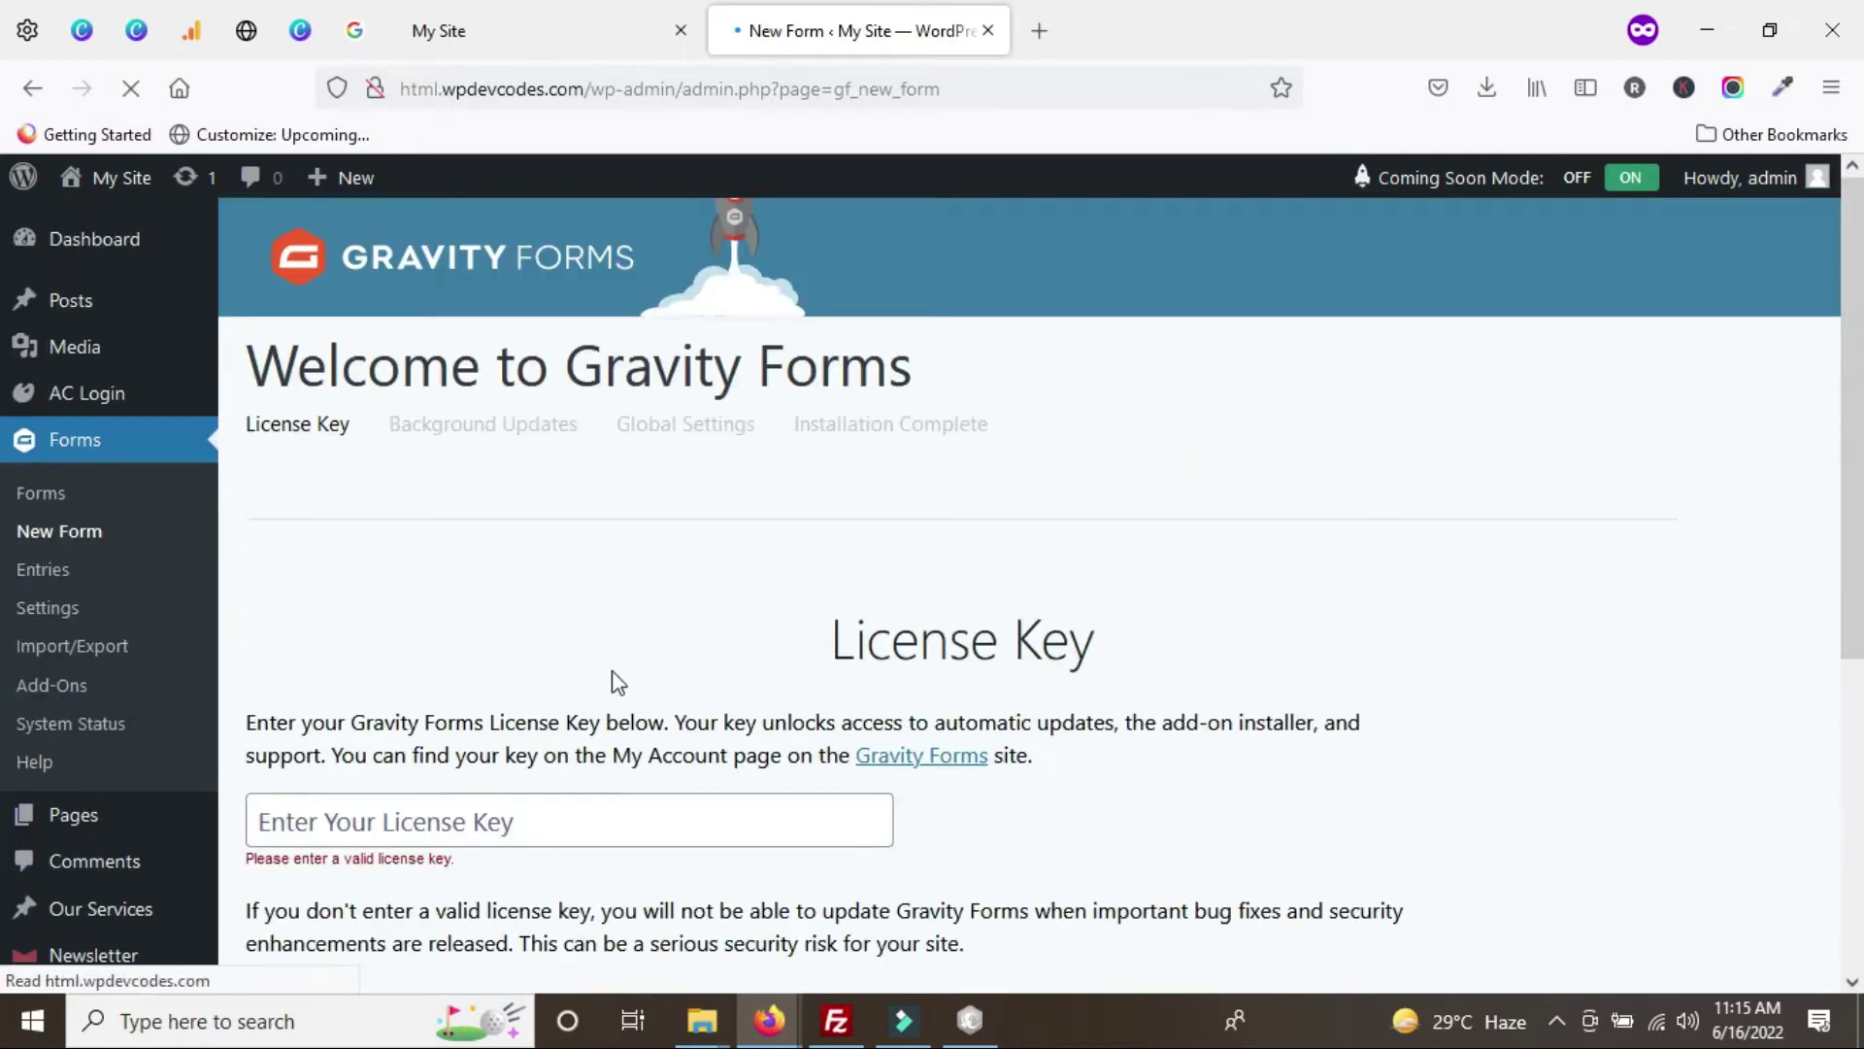
scroll(622, 685, "down", 4)
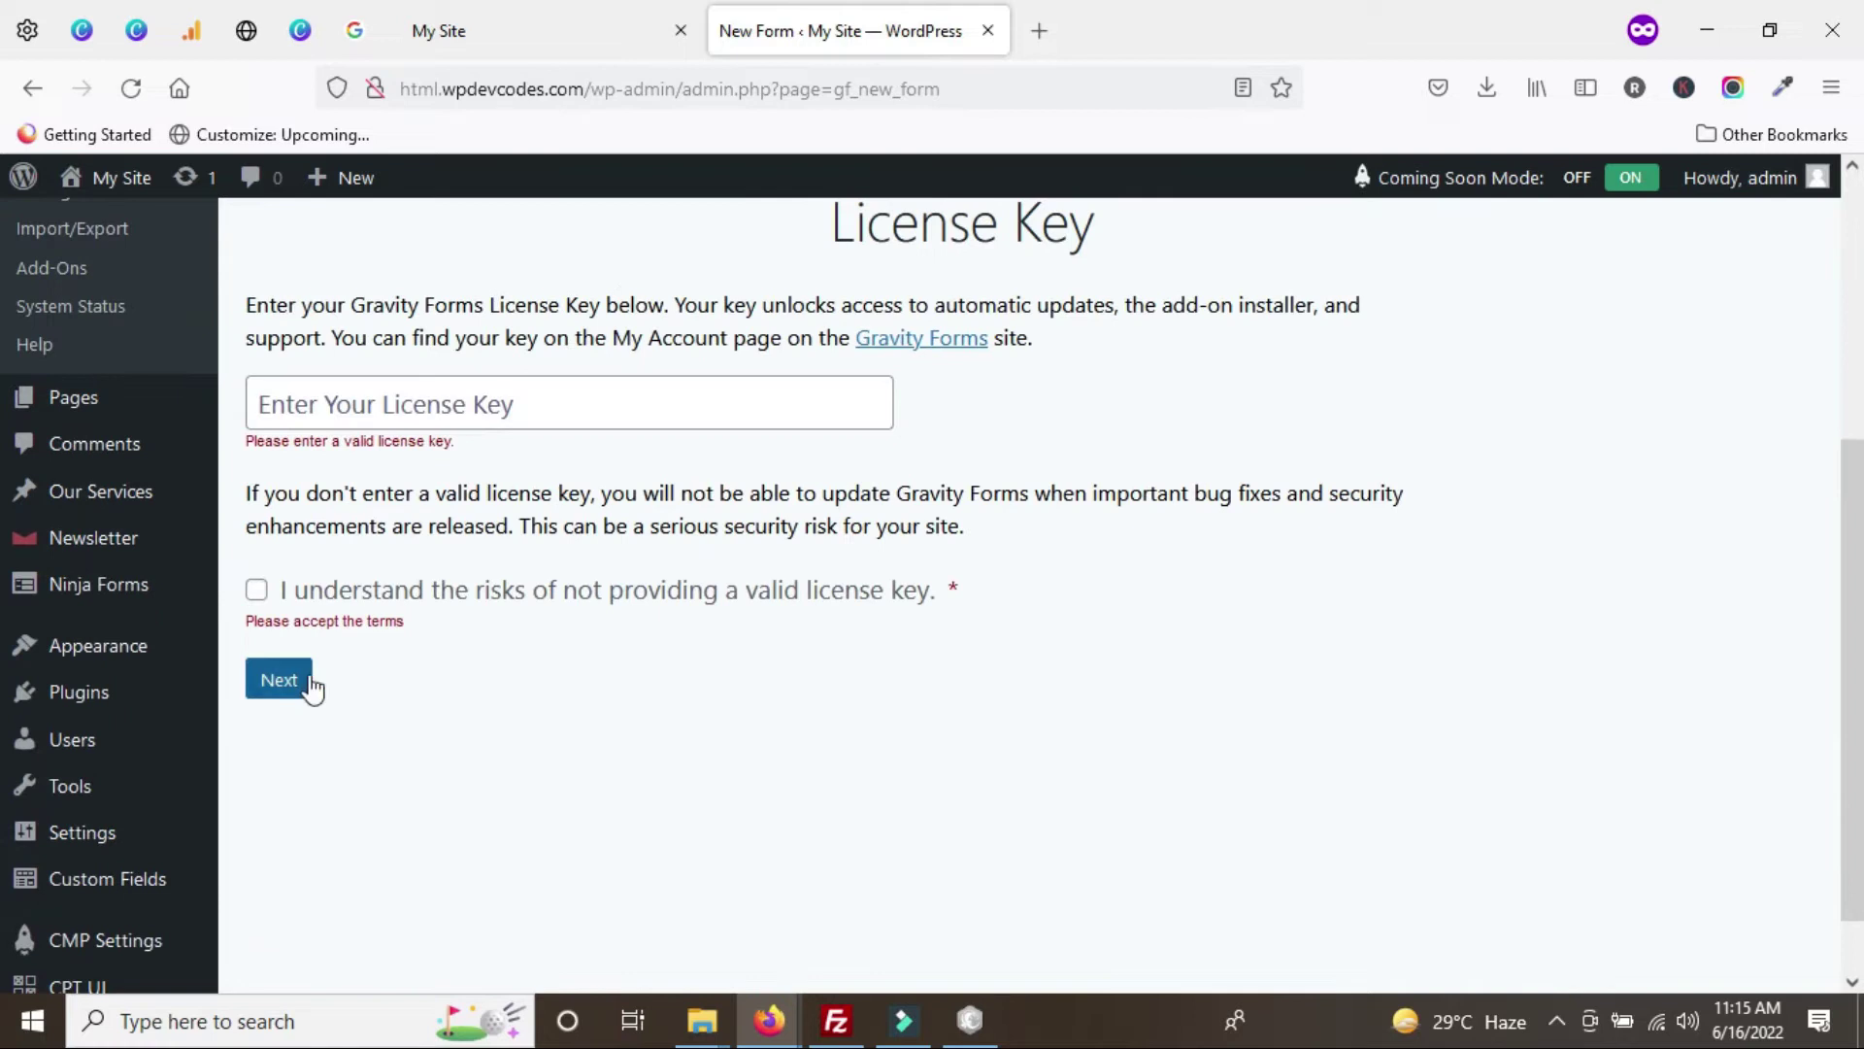
left_click(278, 680)
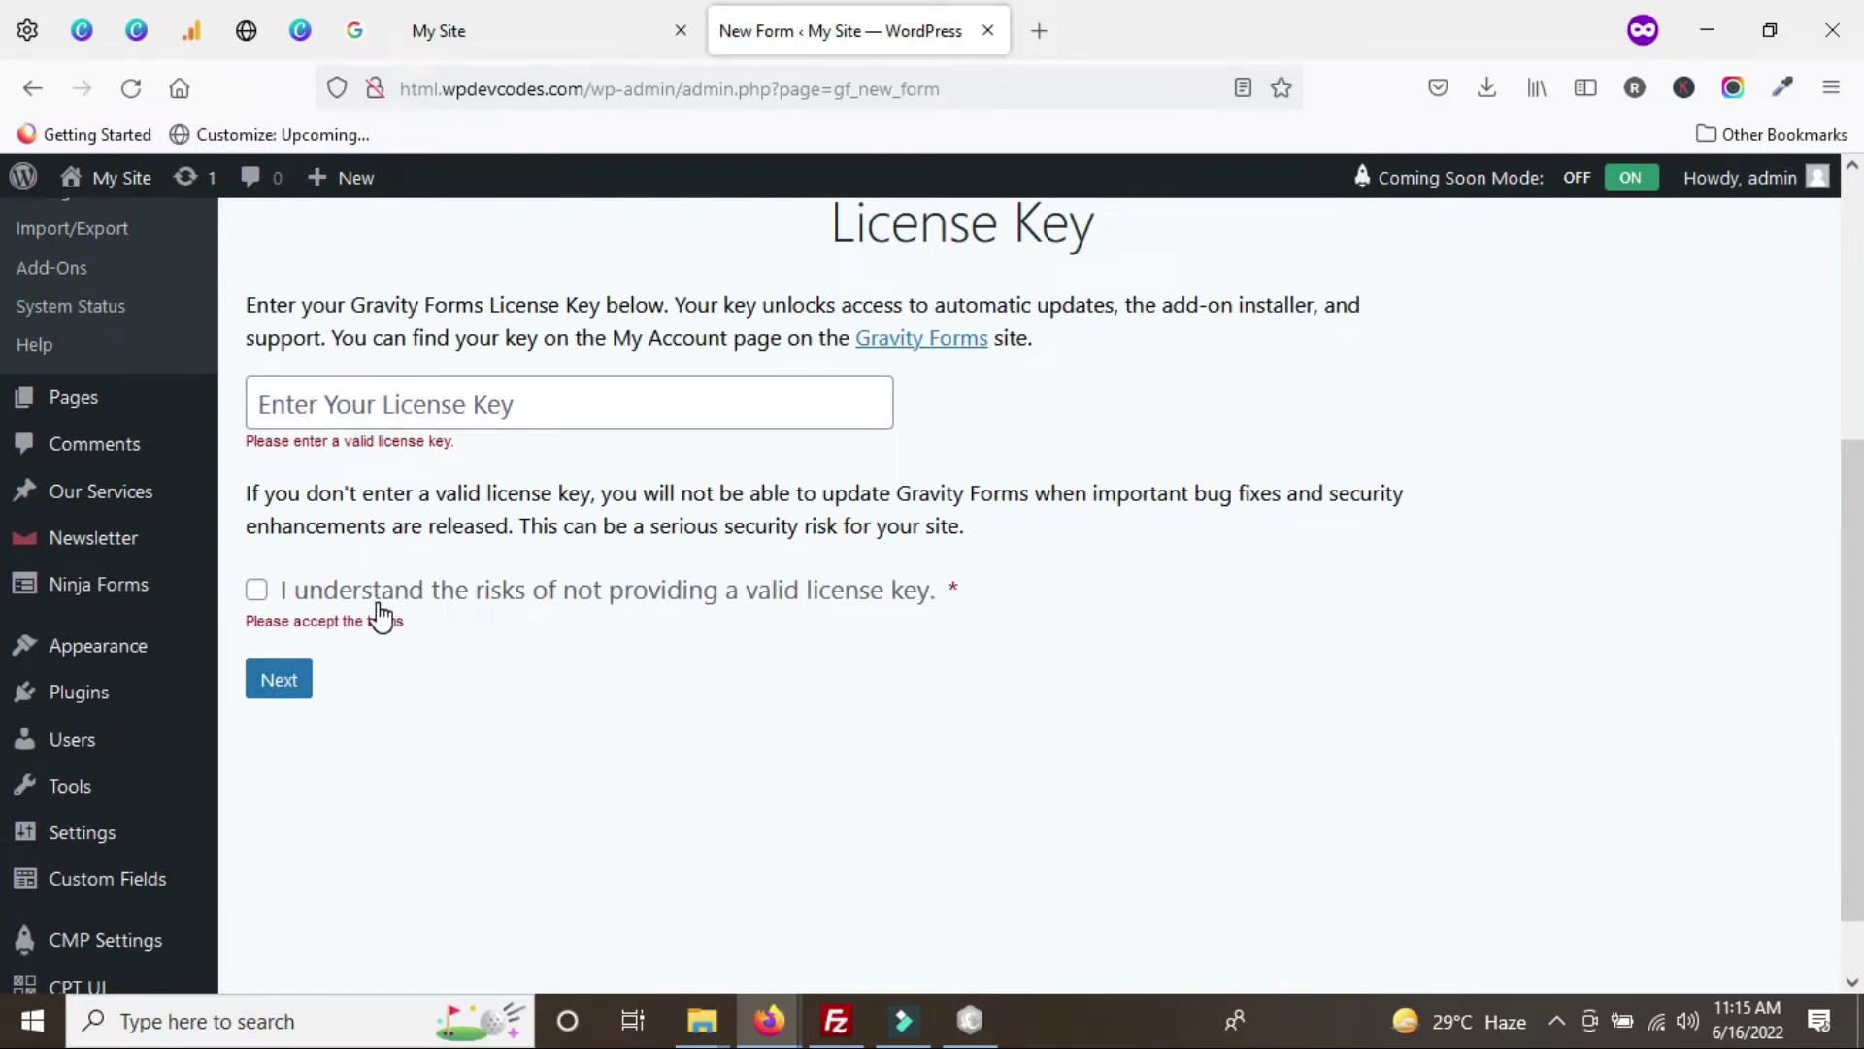
left_click(282, 685)
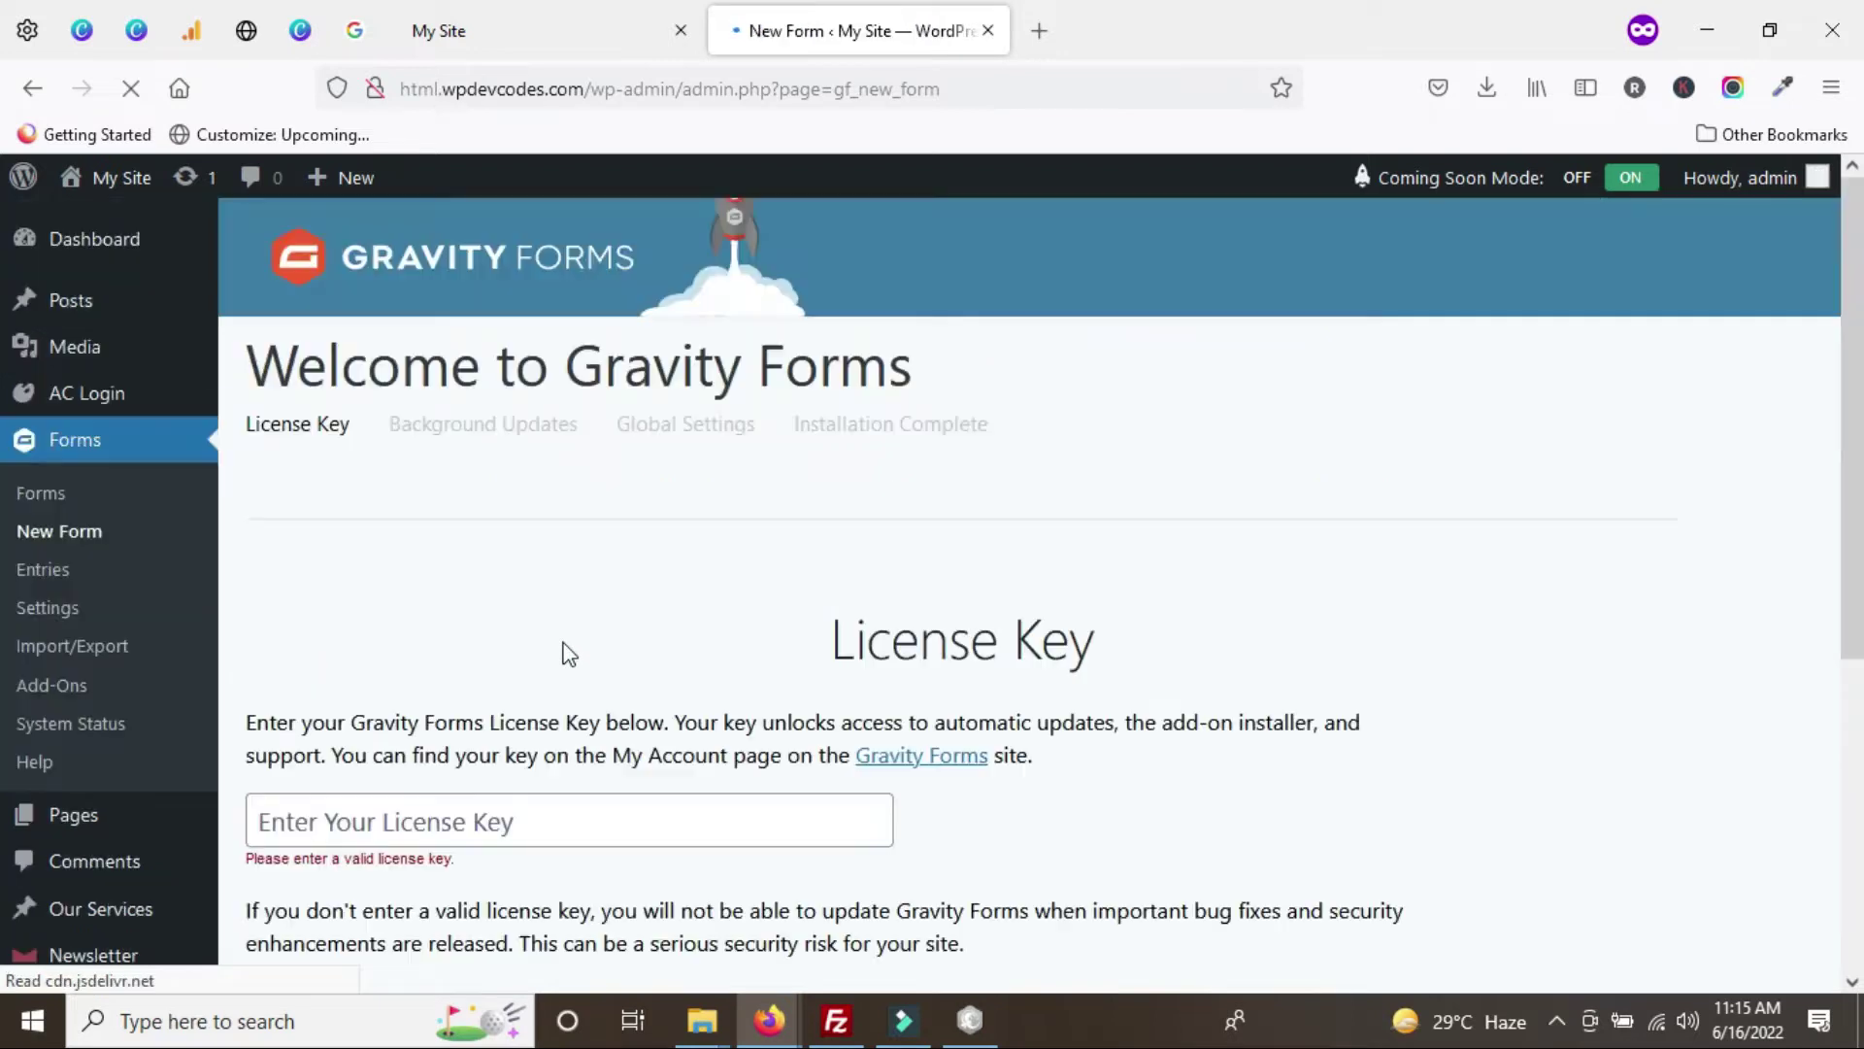
scroll(732, 637, "down", 4)
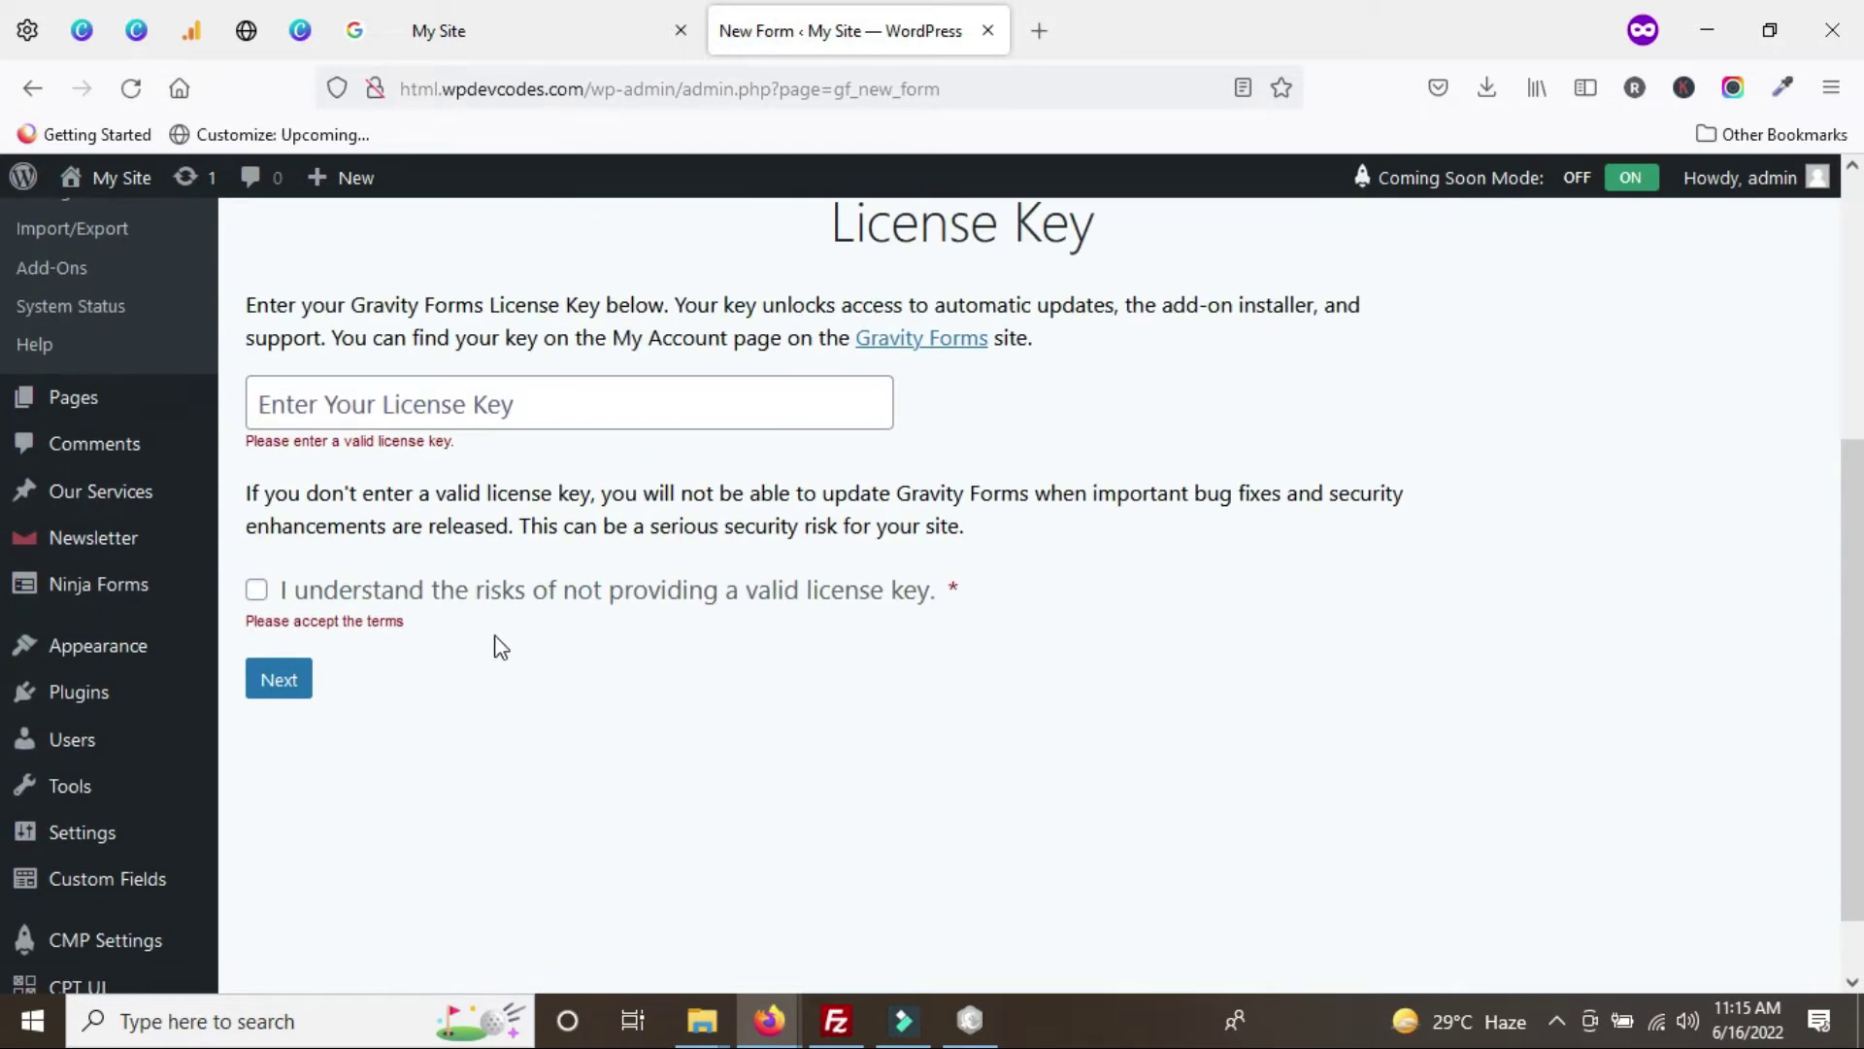
left_click(257, 589)
left_click(281, 679)
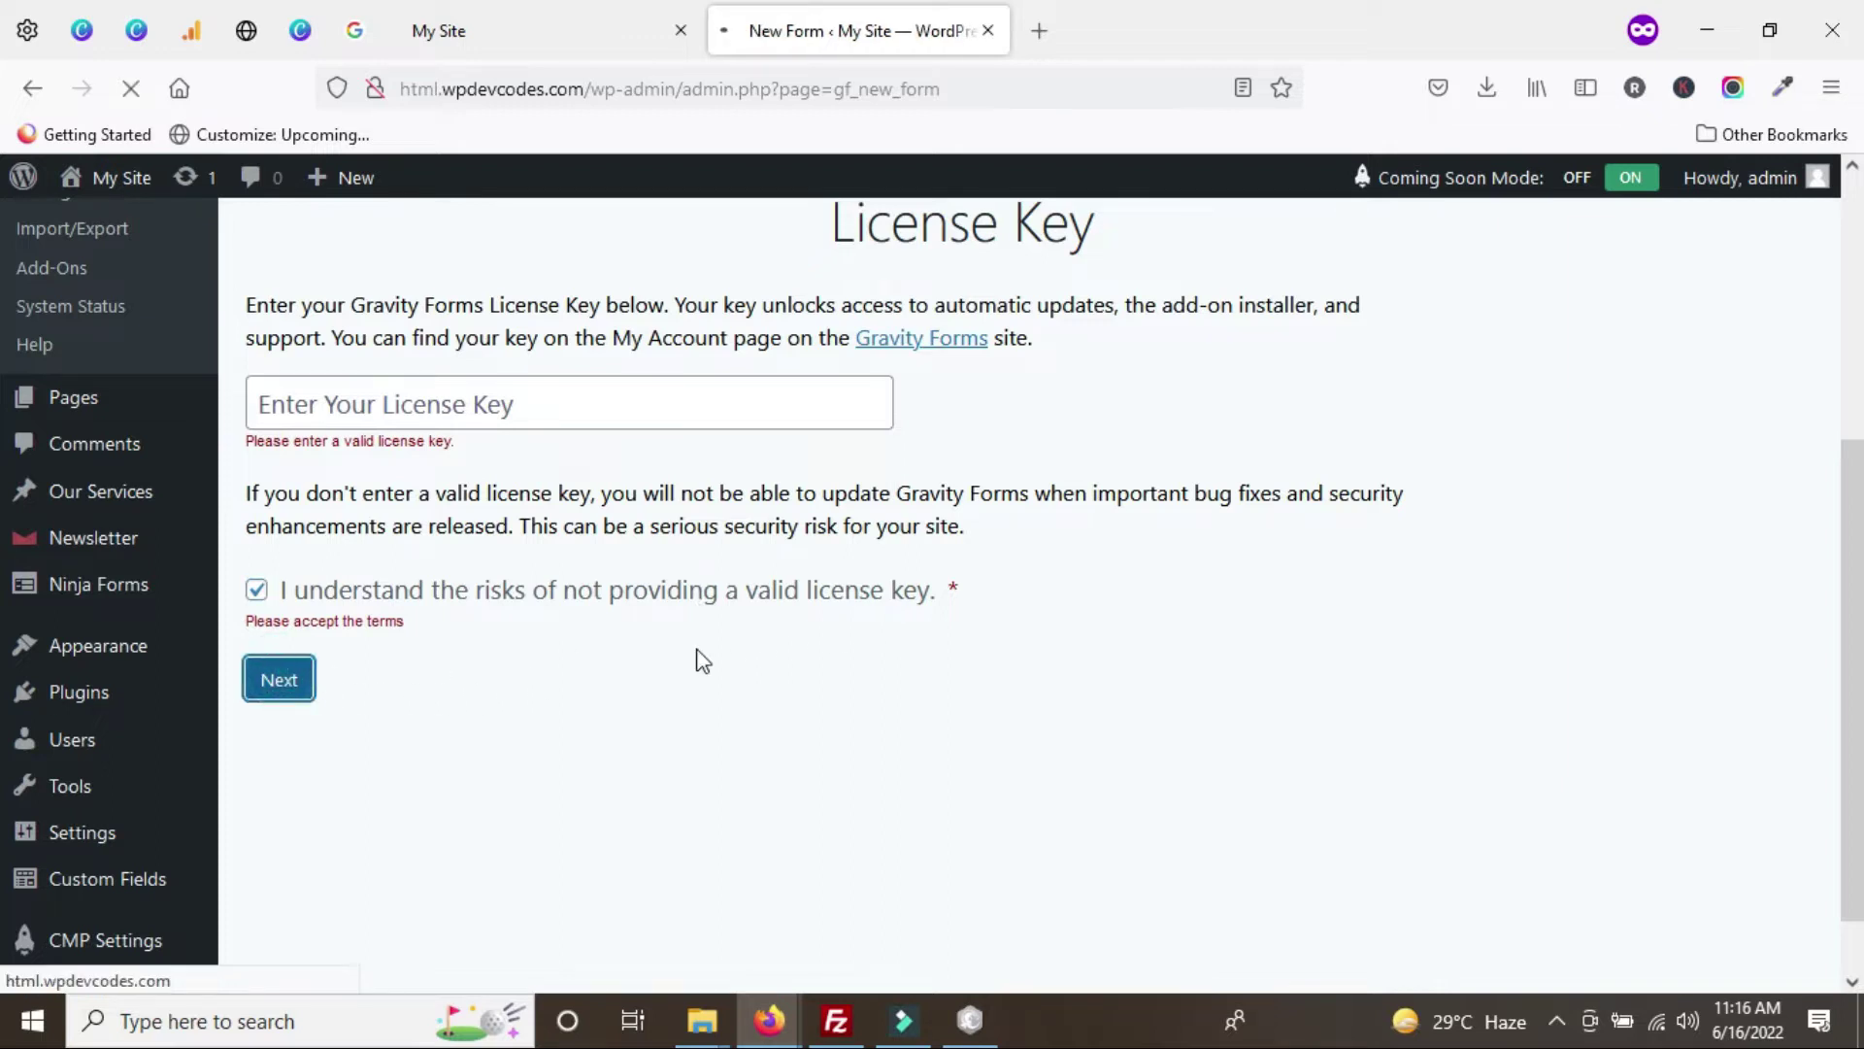
- Keep background updates enabled and accept the default global settings
scroll(703, 661, "down", 5)
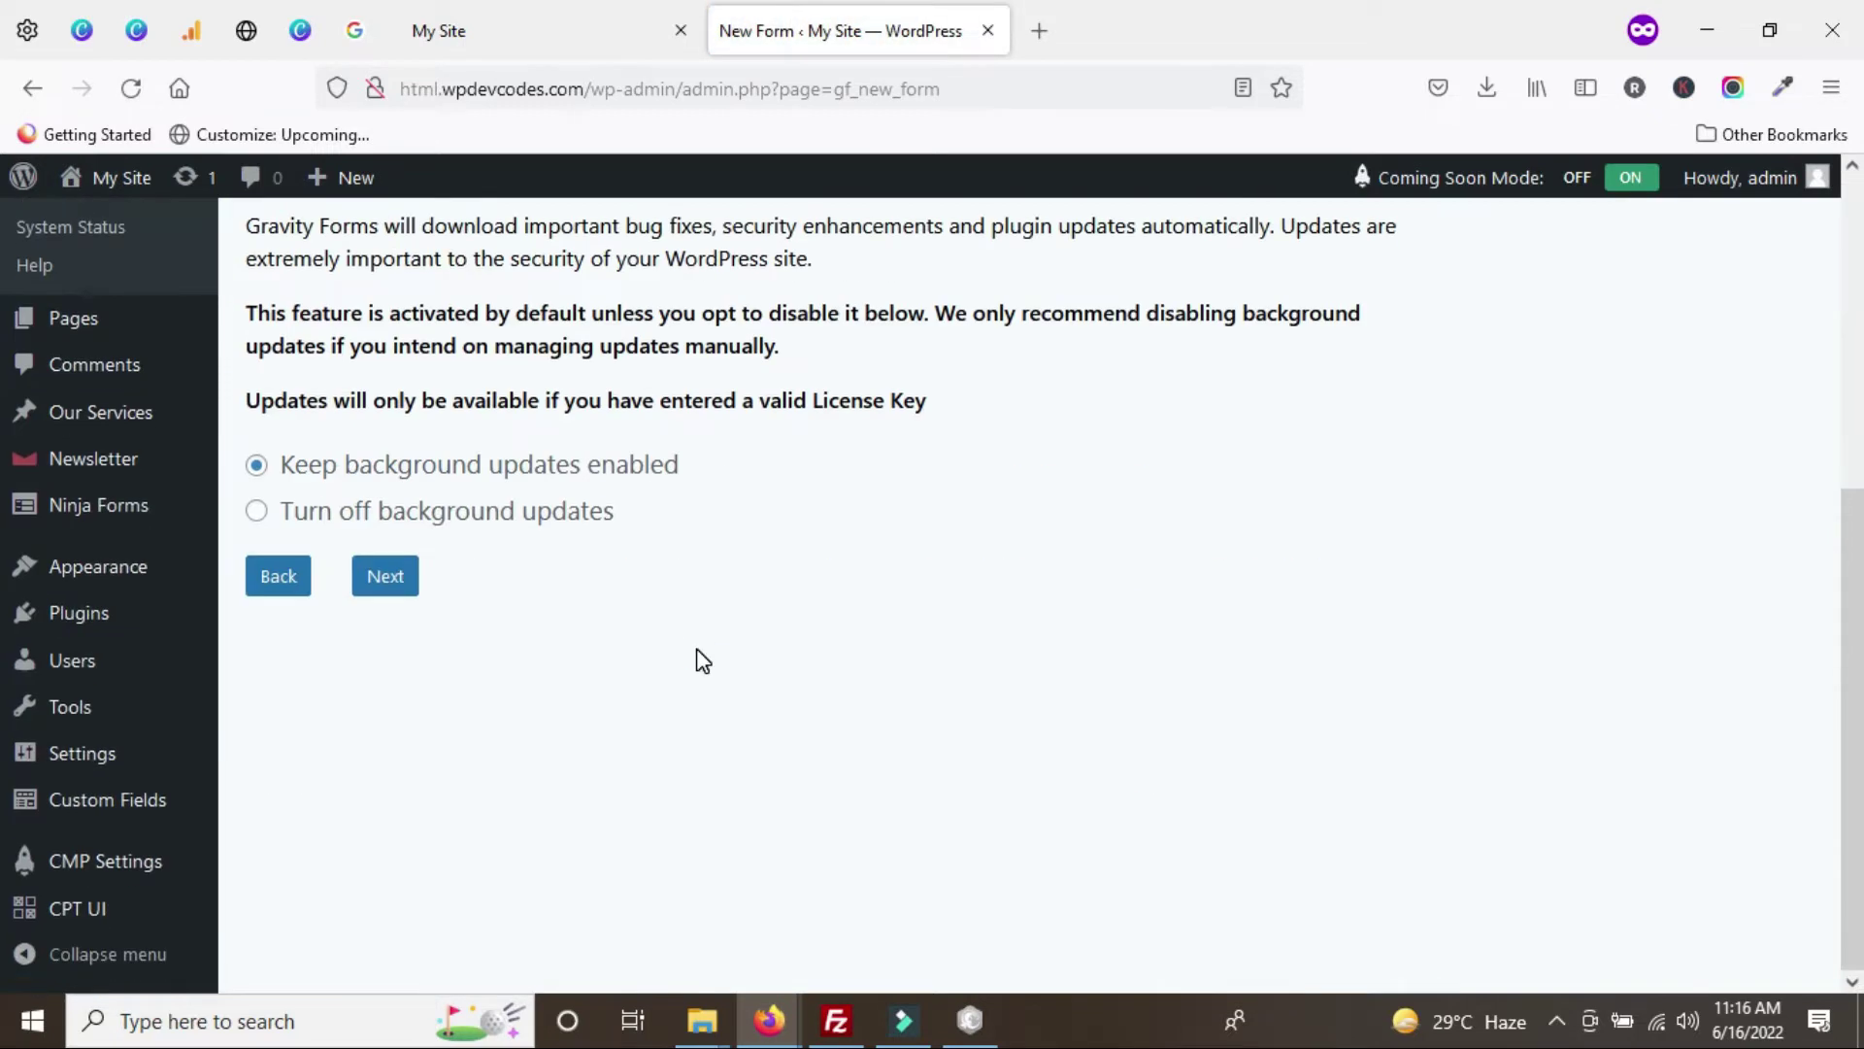
left_click(382, 582)
scroll(625, 597, "down", 5)
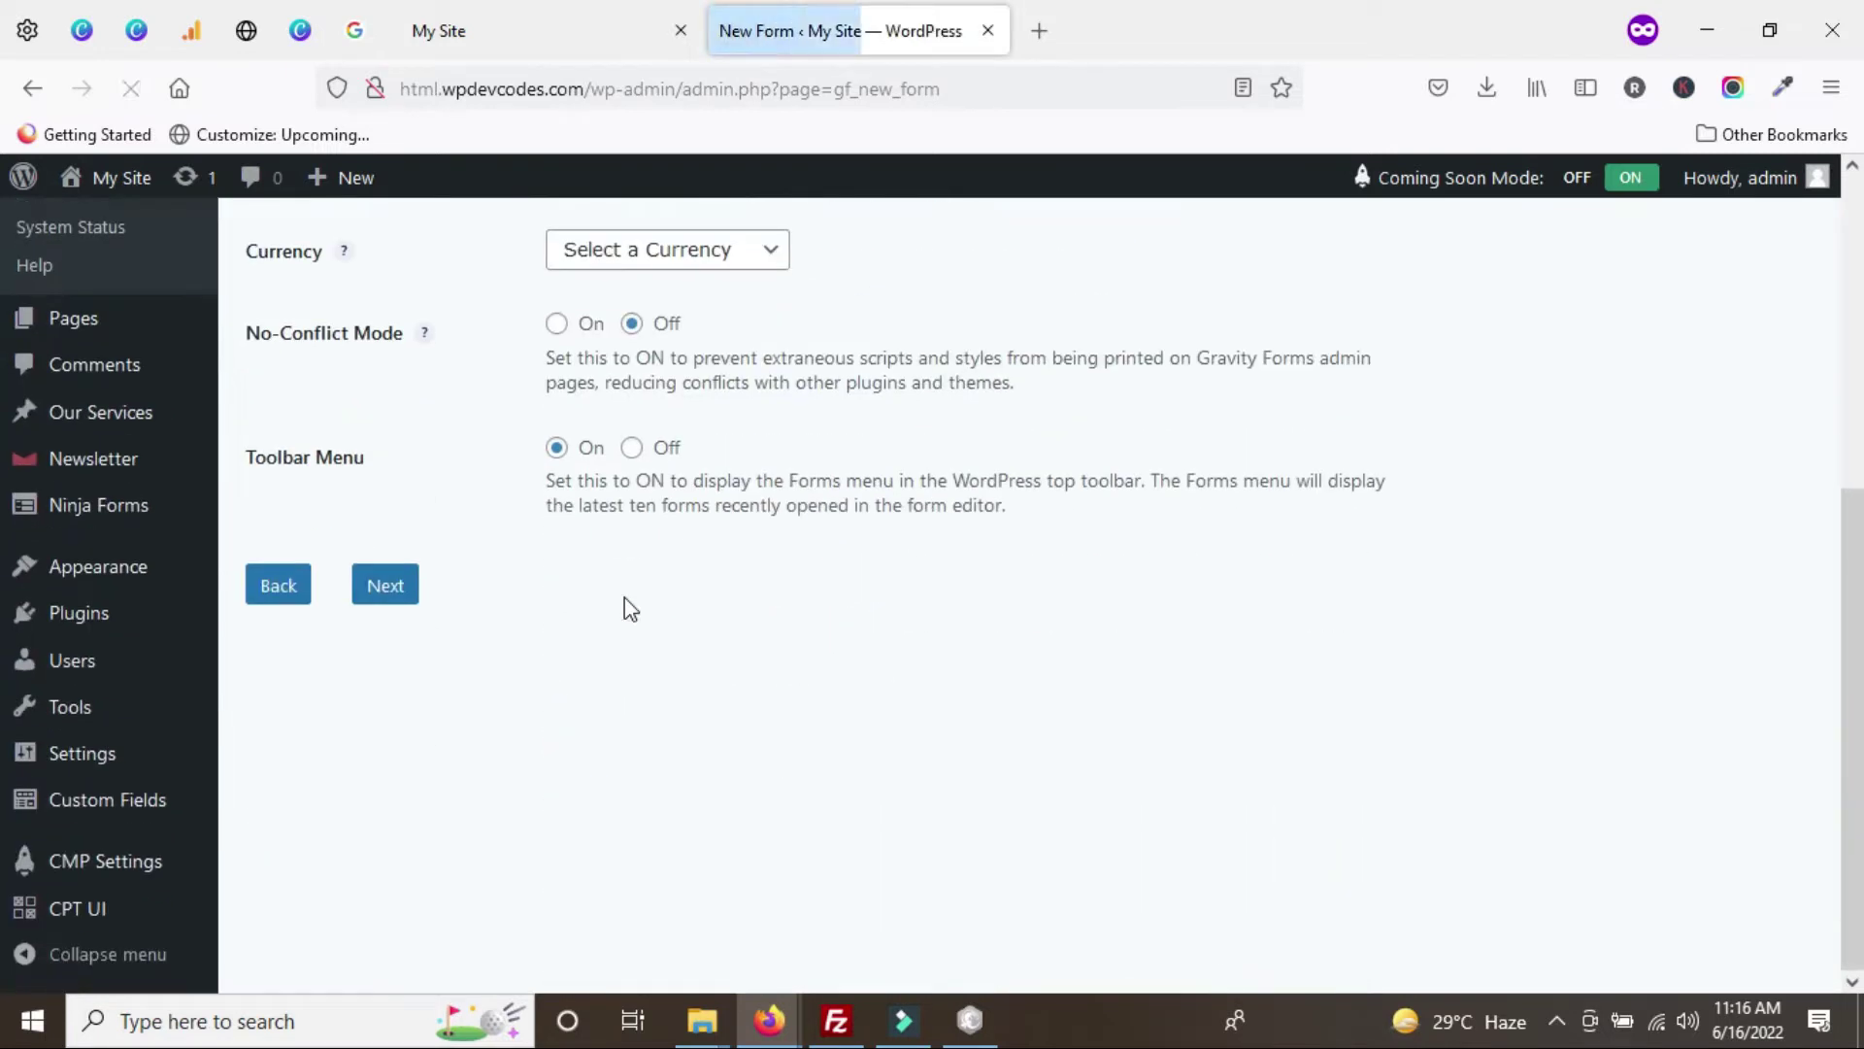
left_click(387, 590)
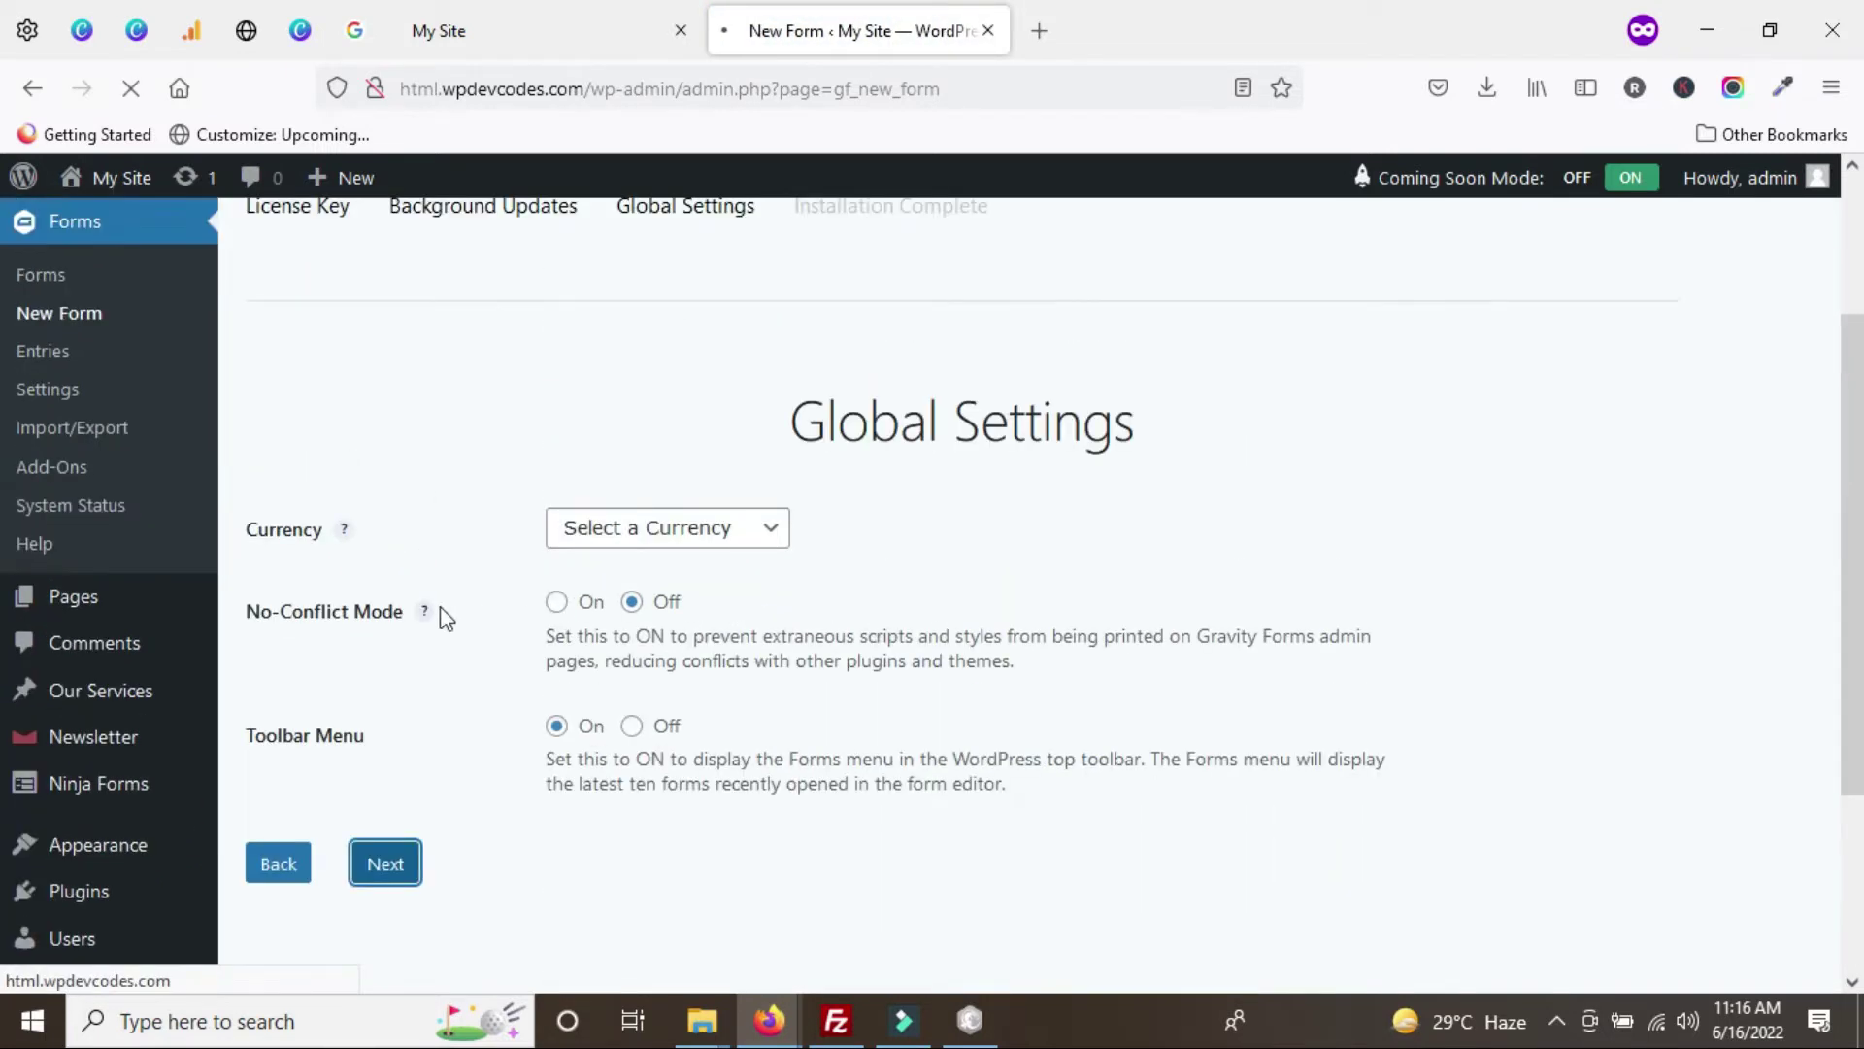
scroll(388, 613, "down", 3)
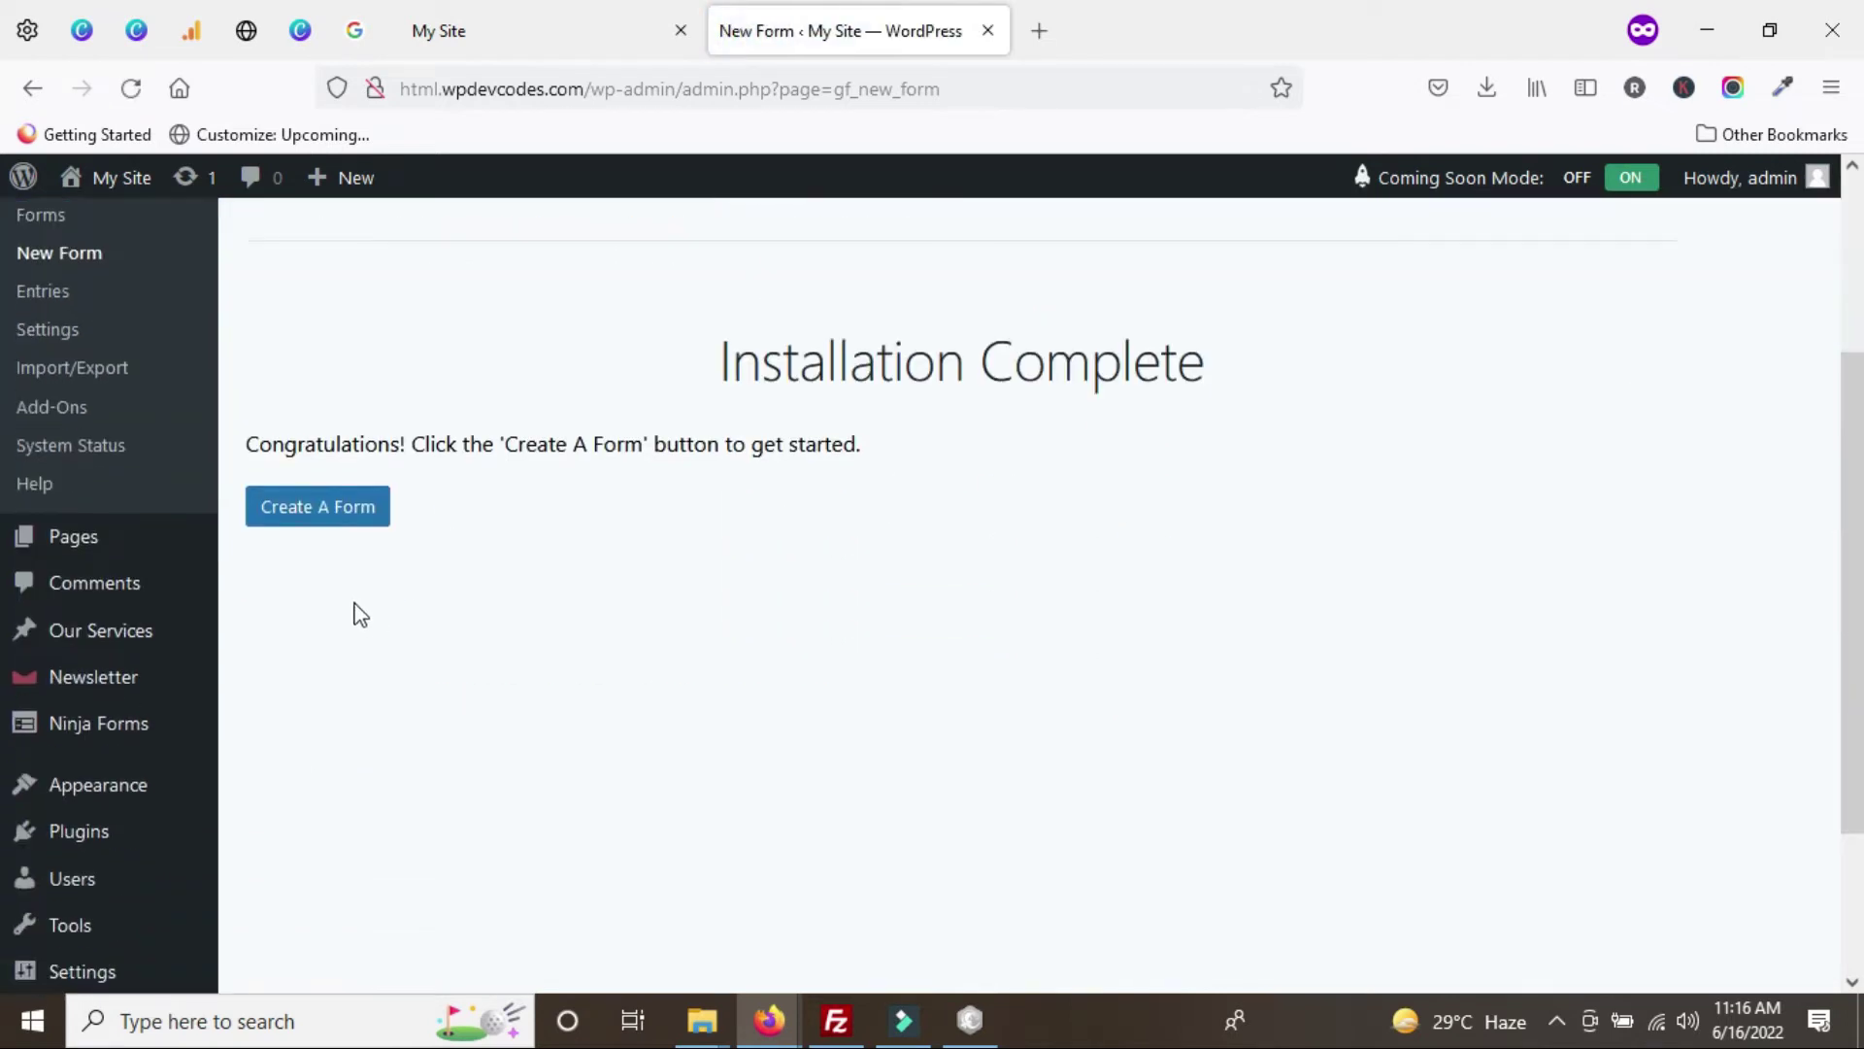
- Create a new form with the title 'Contact Us'
left_click(318, 525)
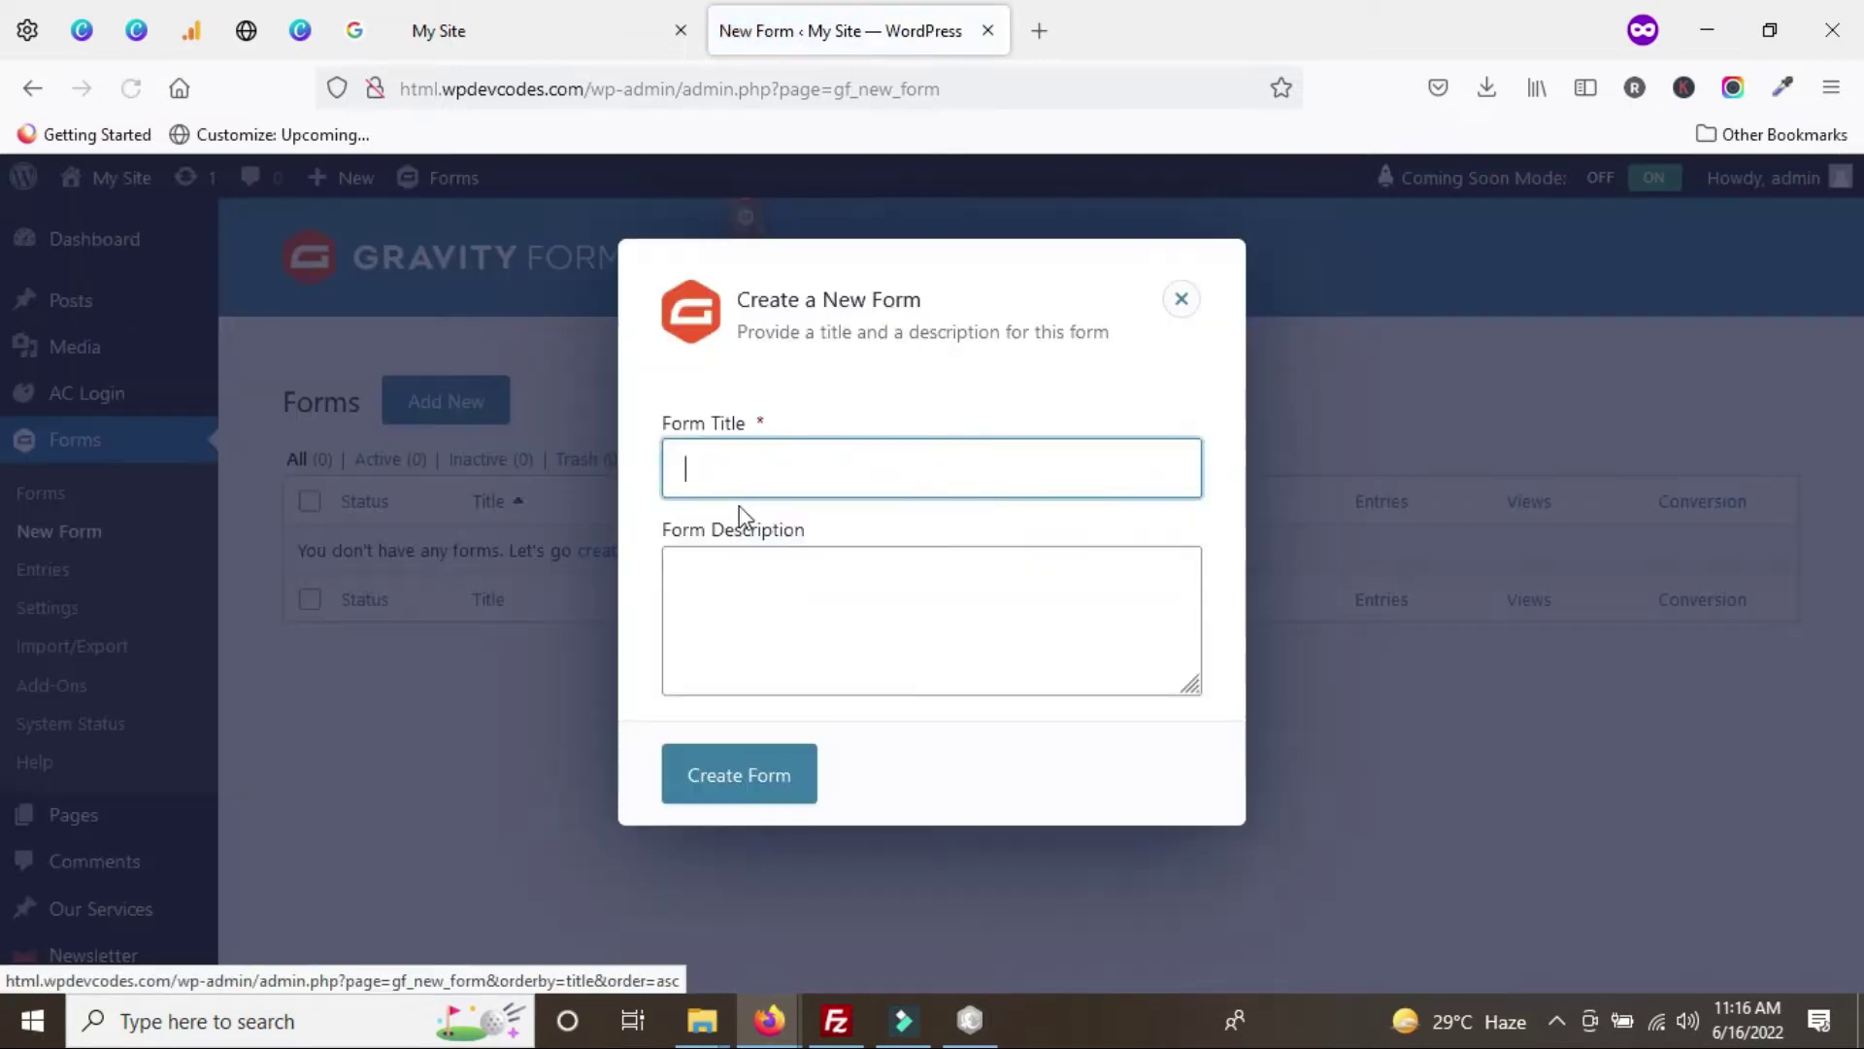
type("C")
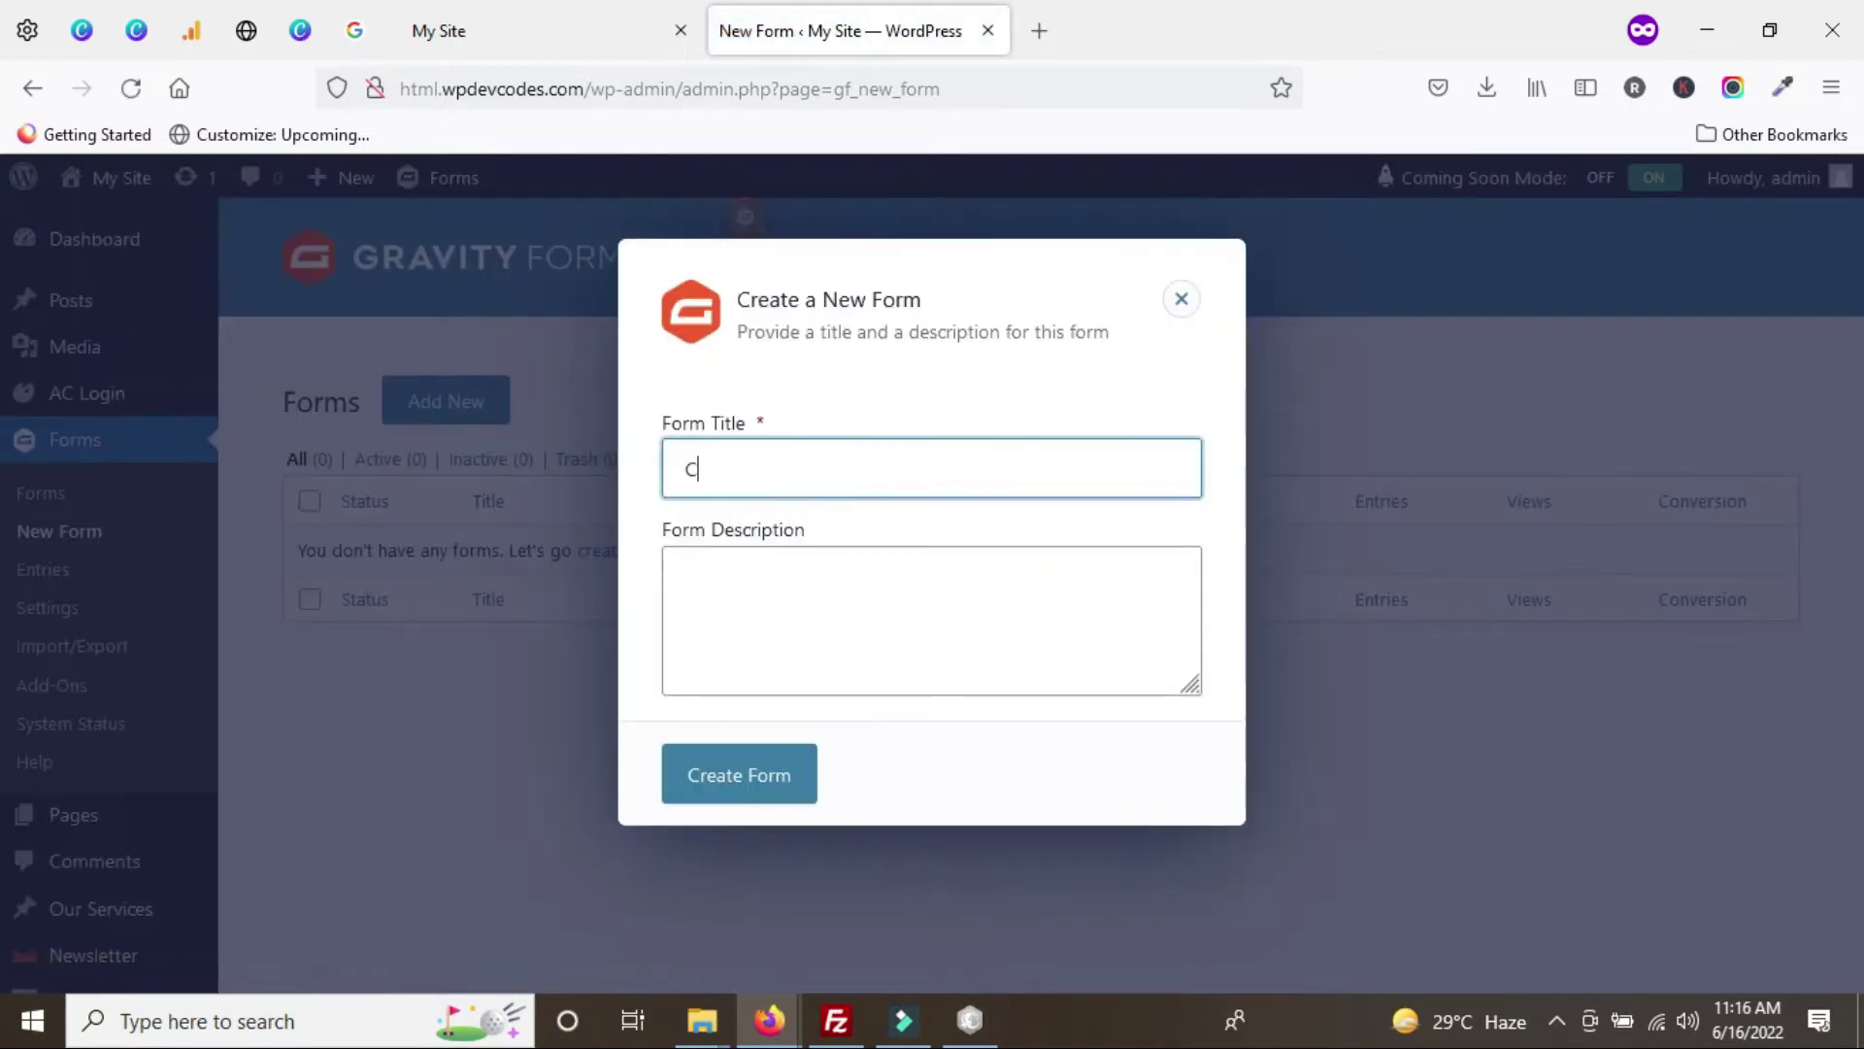
type("ontact Us")
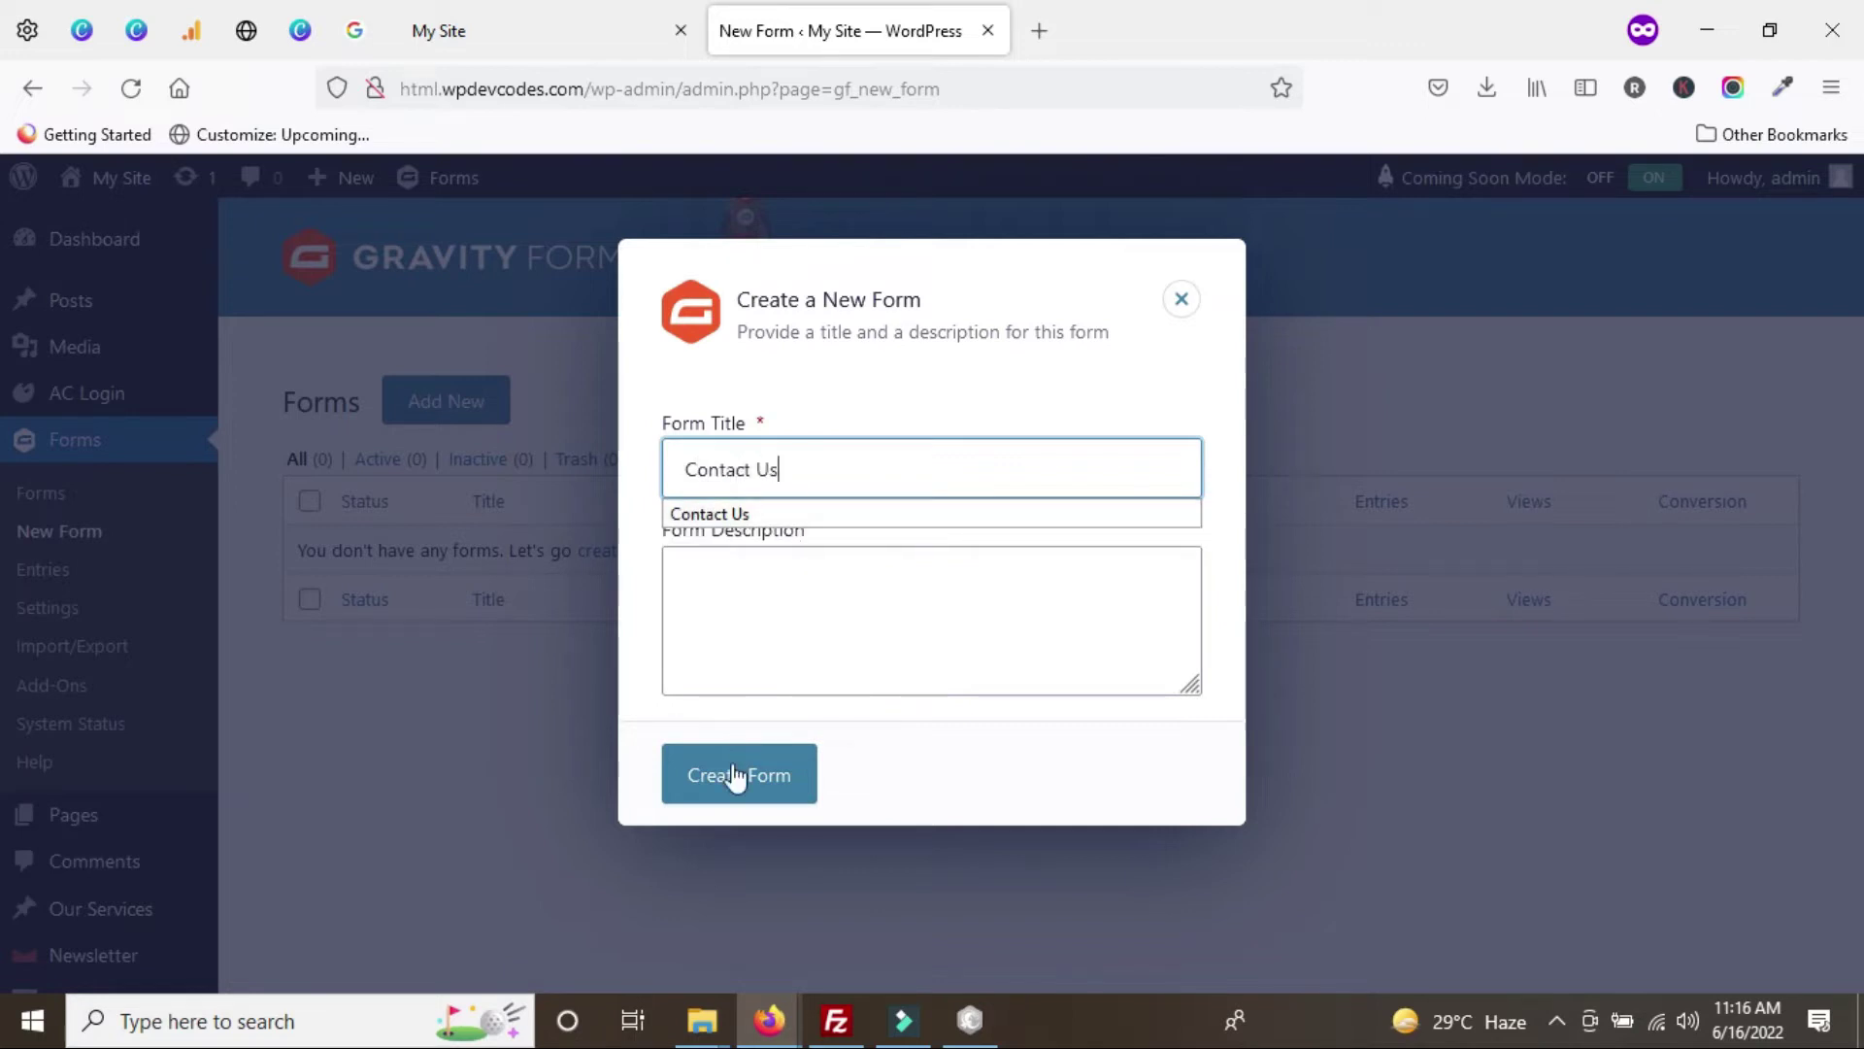
left_click(734, 777)
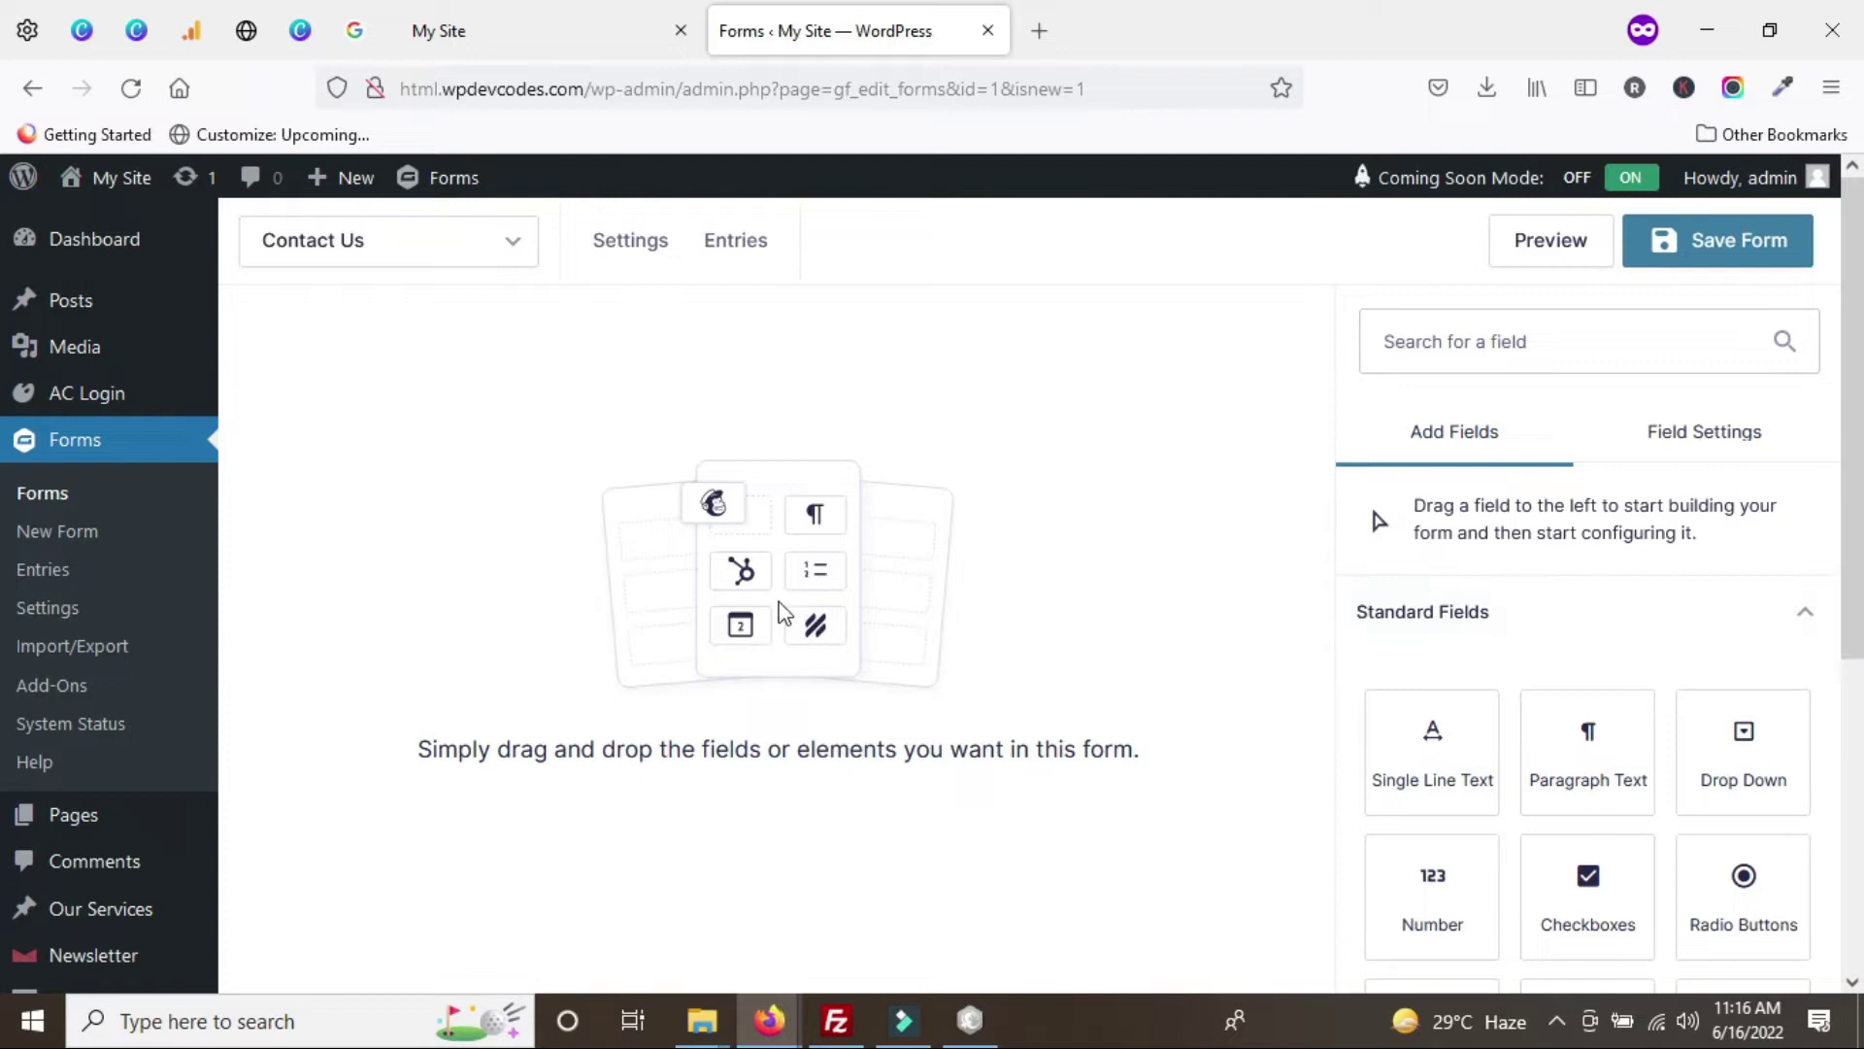
- Add Name, Phone and Email fields from Advanced Fields to the Contact Us form
scroll(1136, 588, "down", 2)
scroll(1151, 599, "up", 2)
scroll(1646, 592, "down", 2)
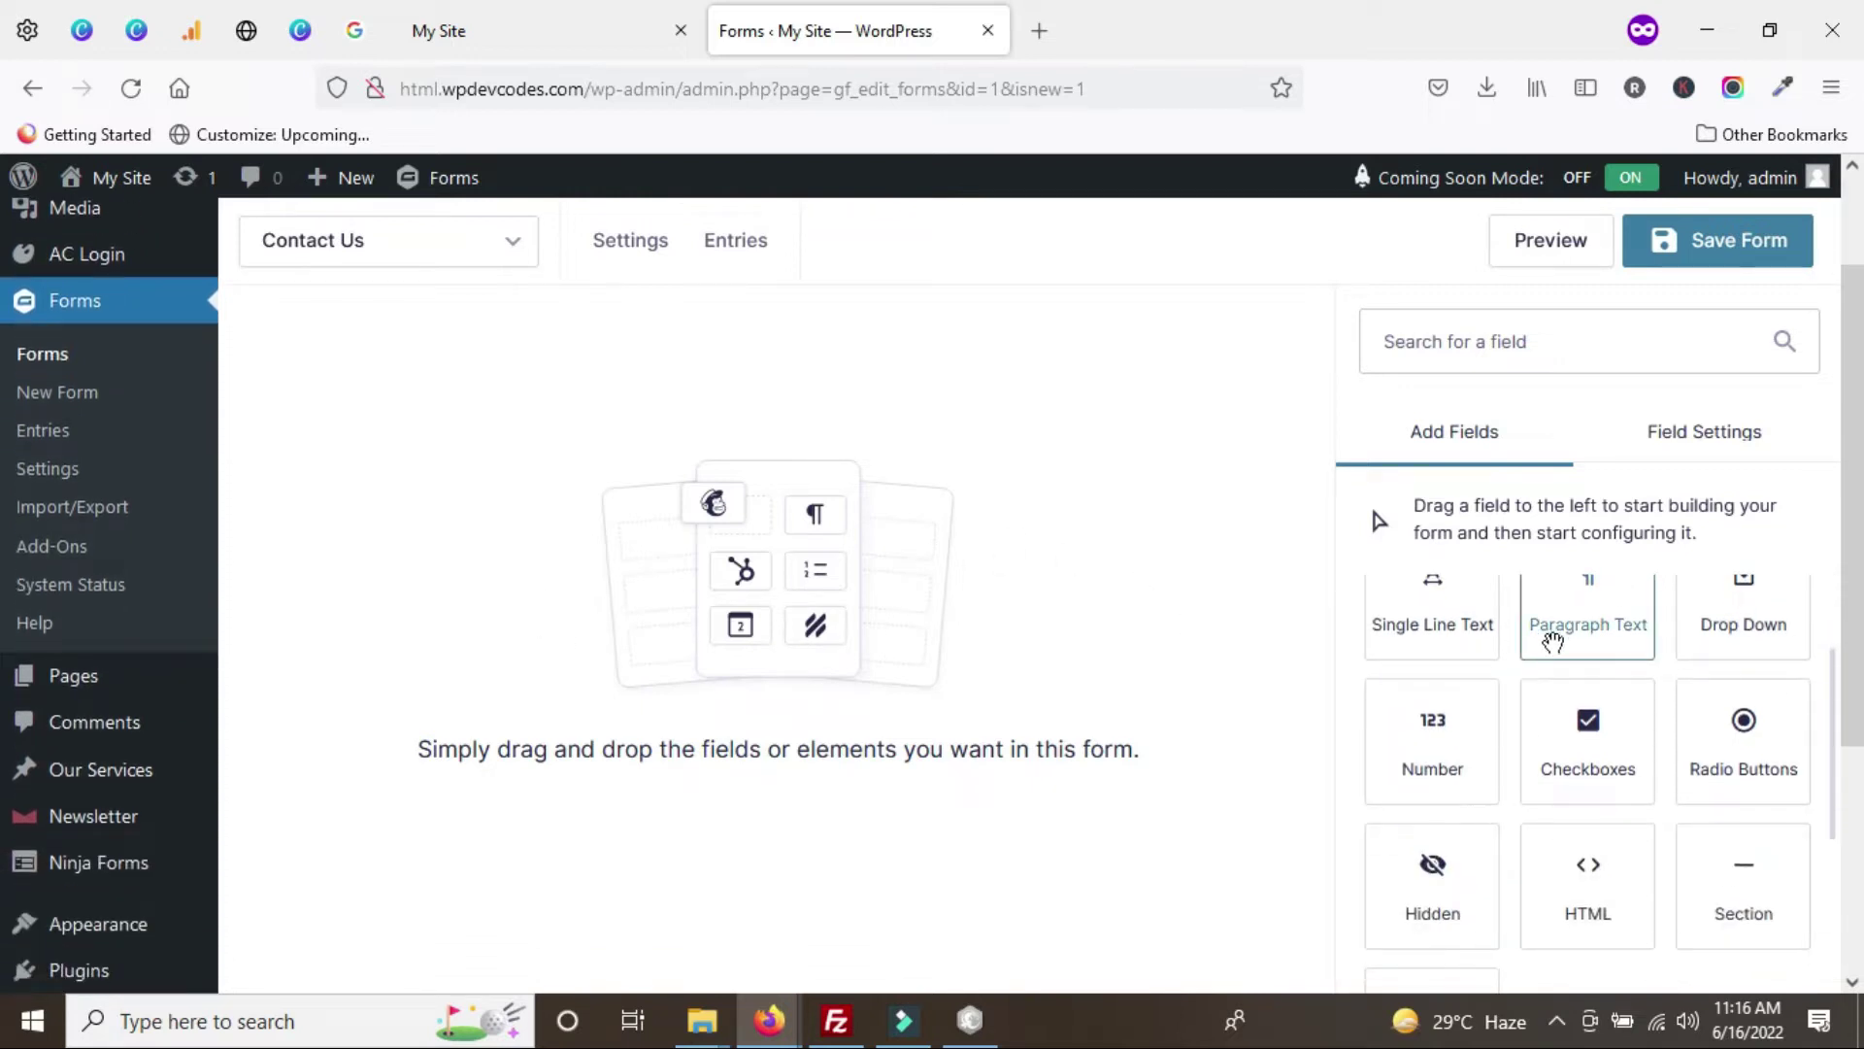
scroll(1573, 738, "down", 3)
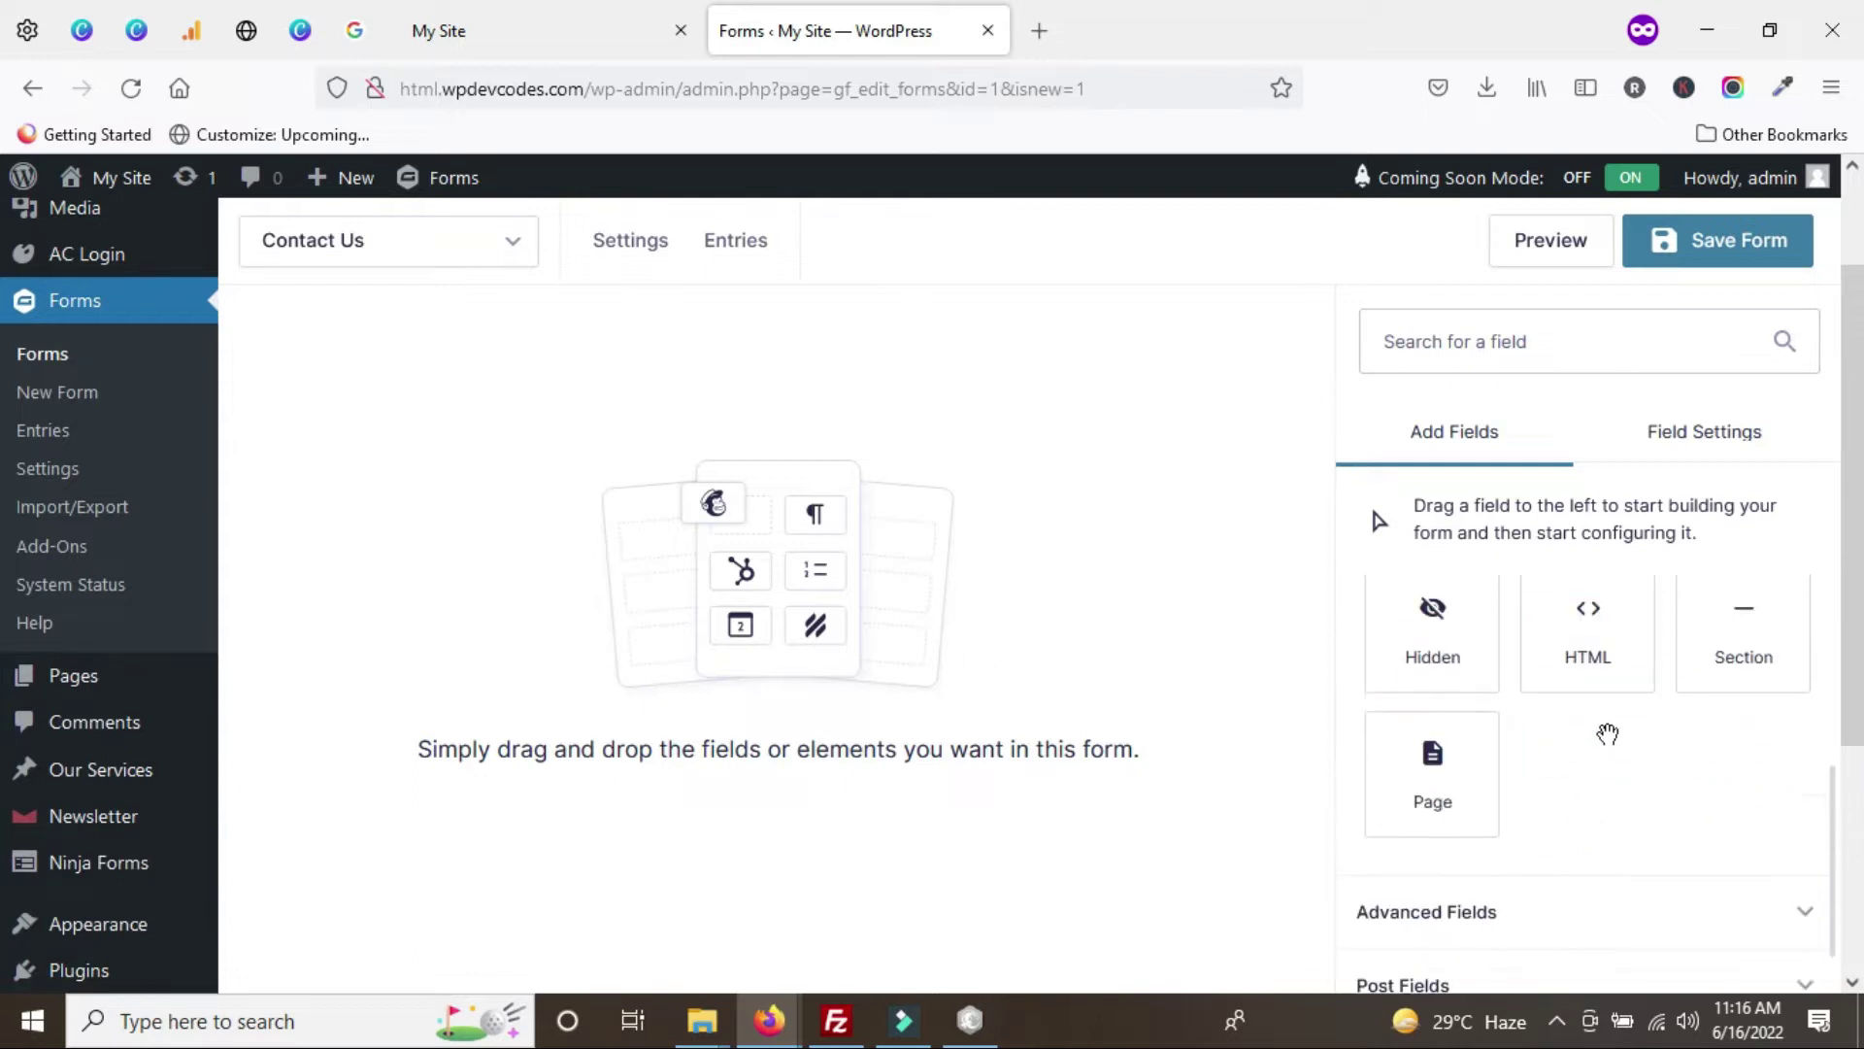
scroll(1592, 748, "up", 4)
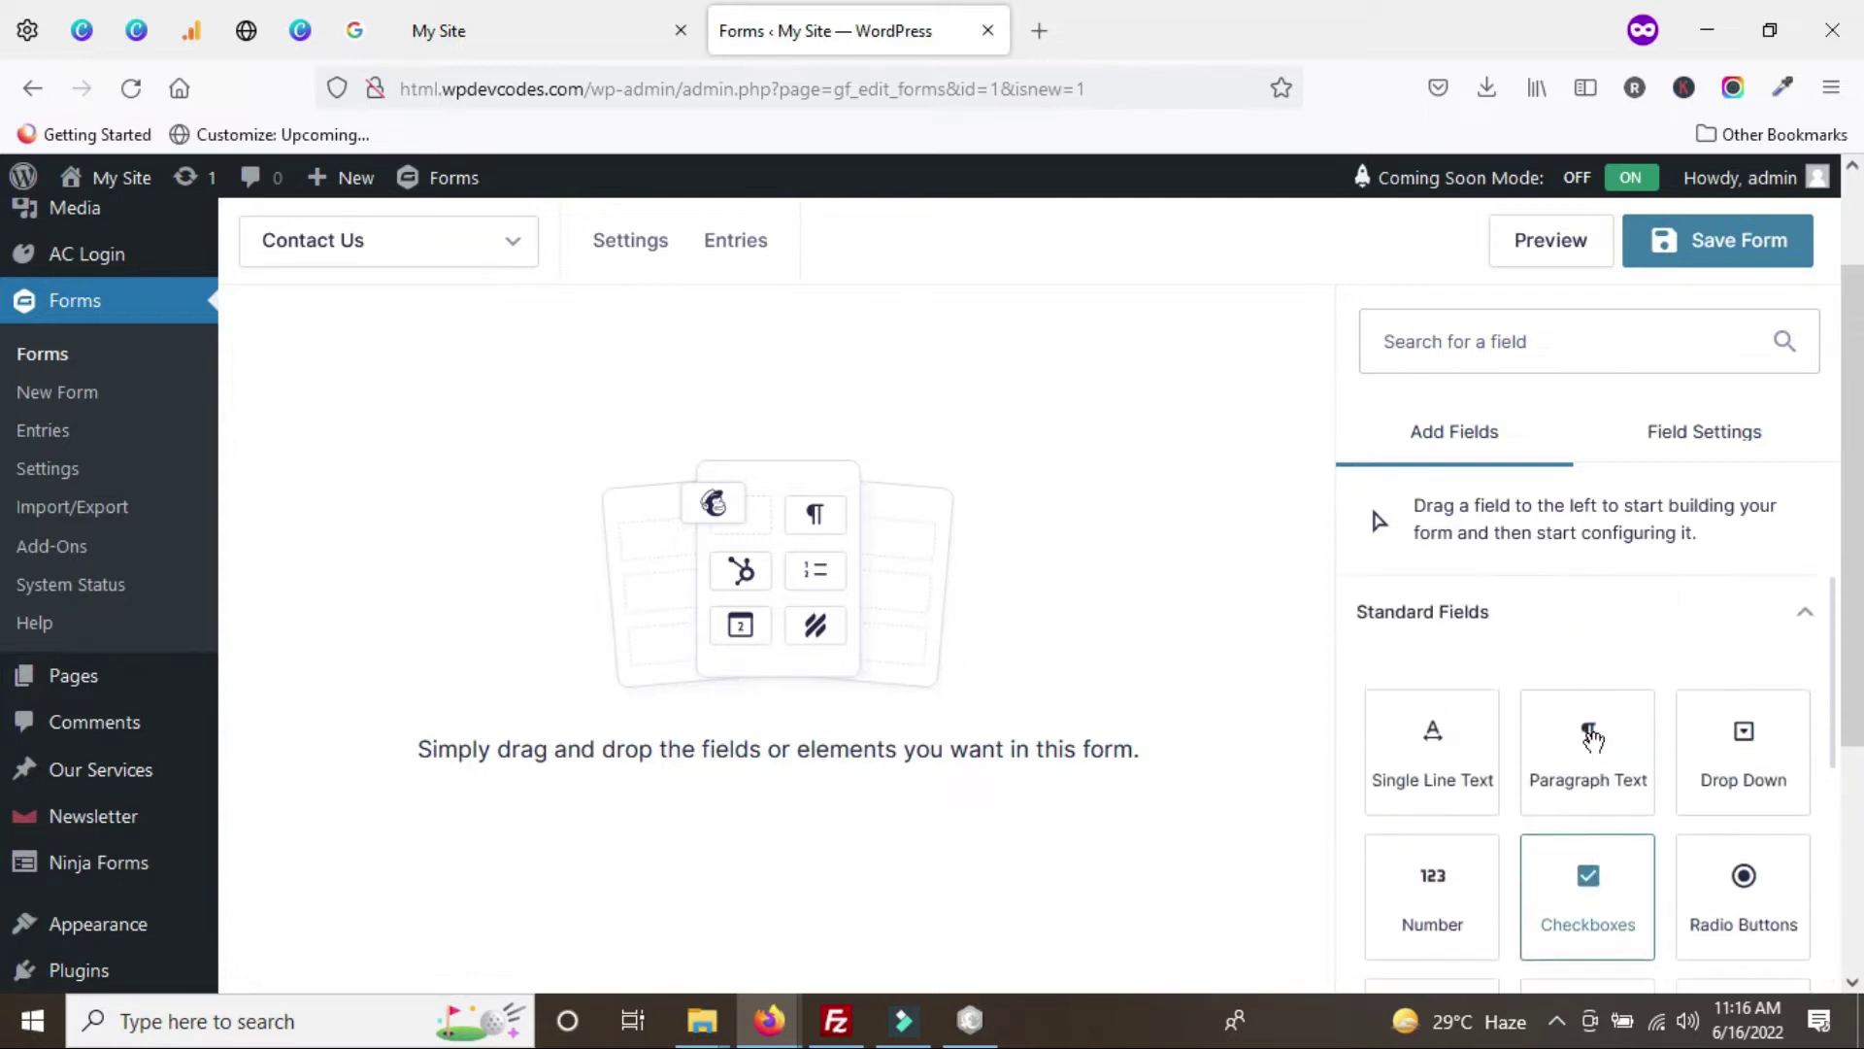
scroll(1674, 792, "down", 5)
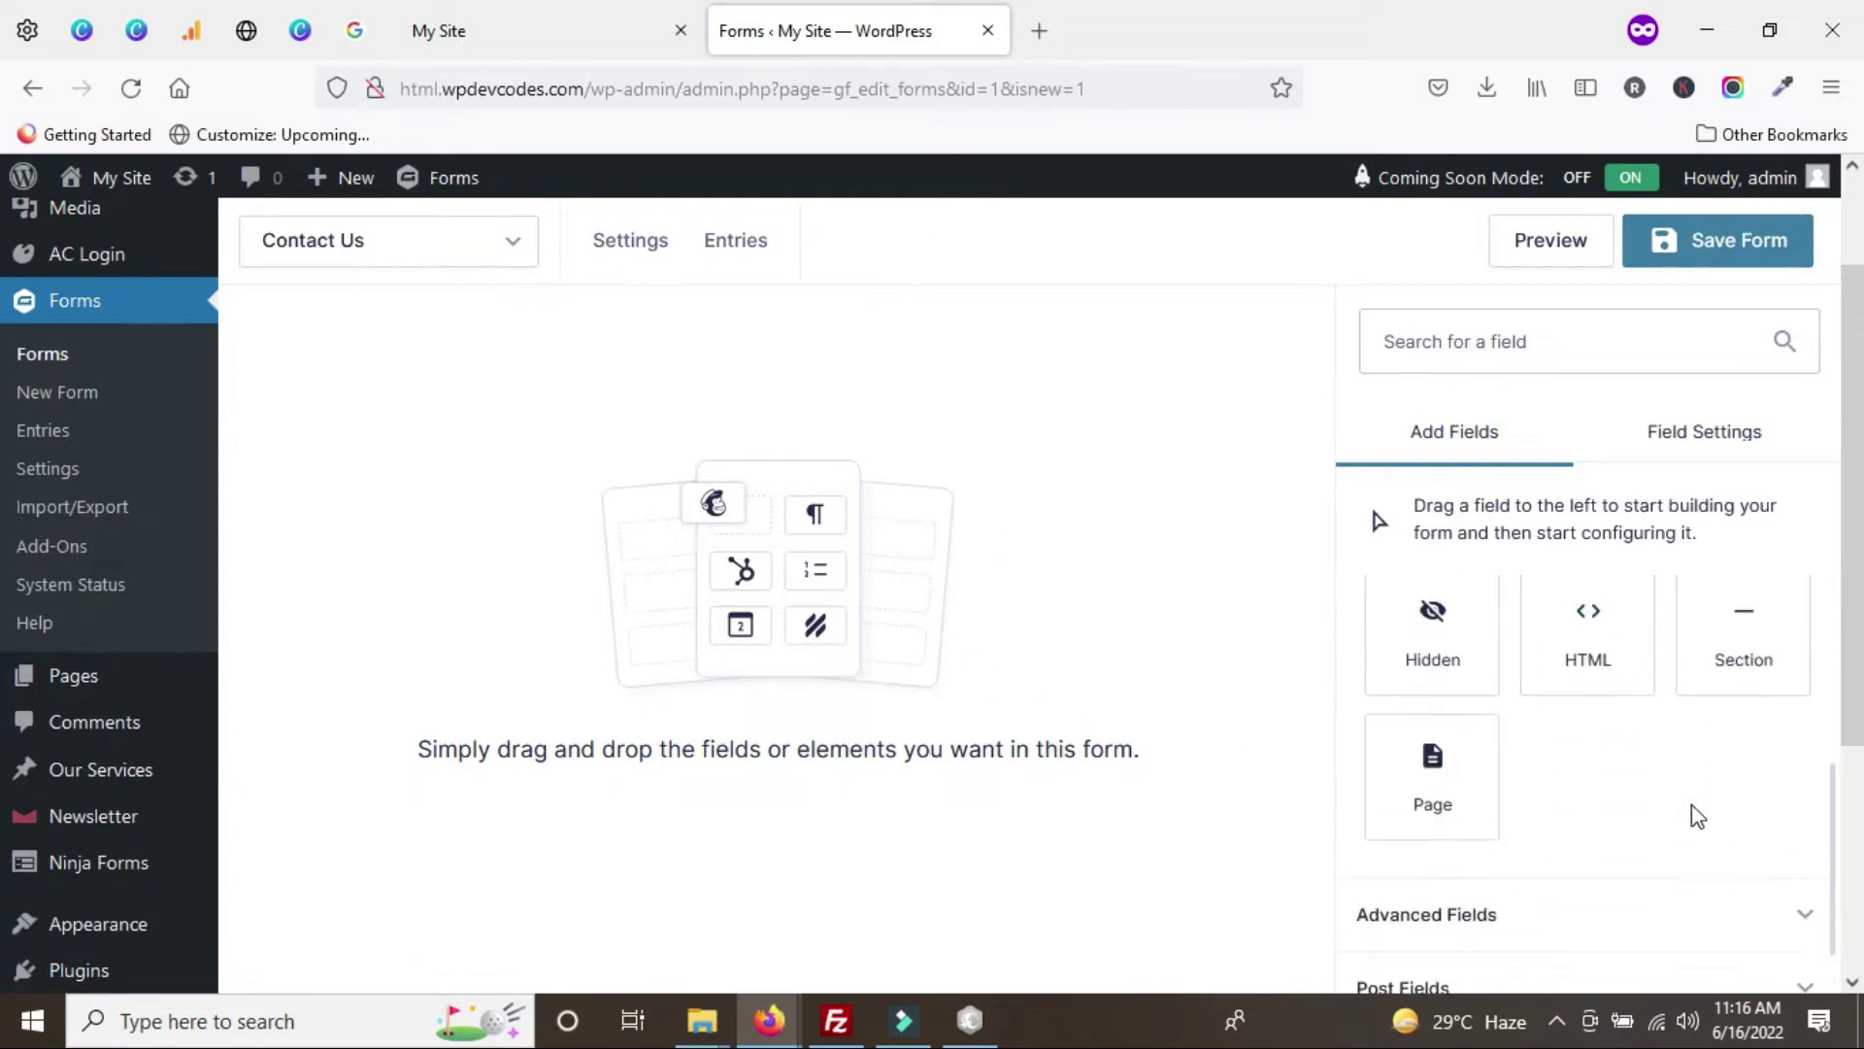
left_click(1777, 823)
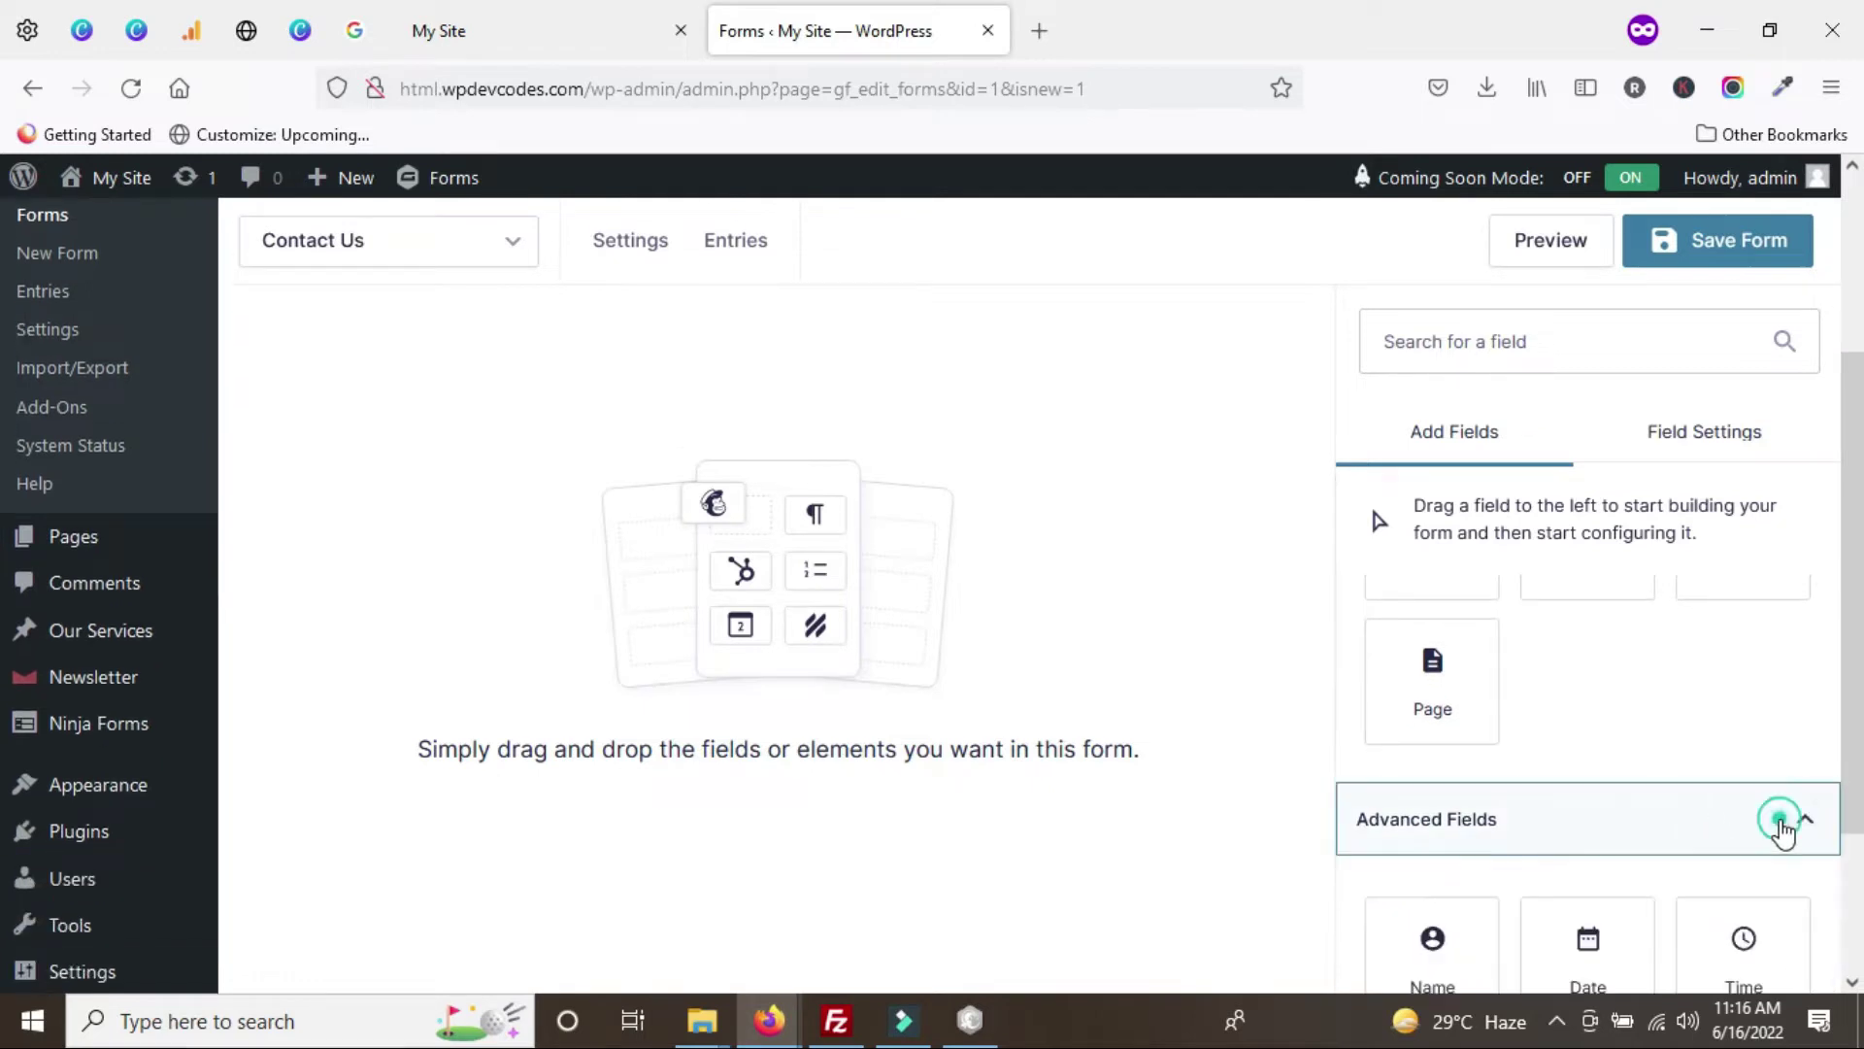
scroll(1553, 696, "down", 3)
left_click(1446, 697)
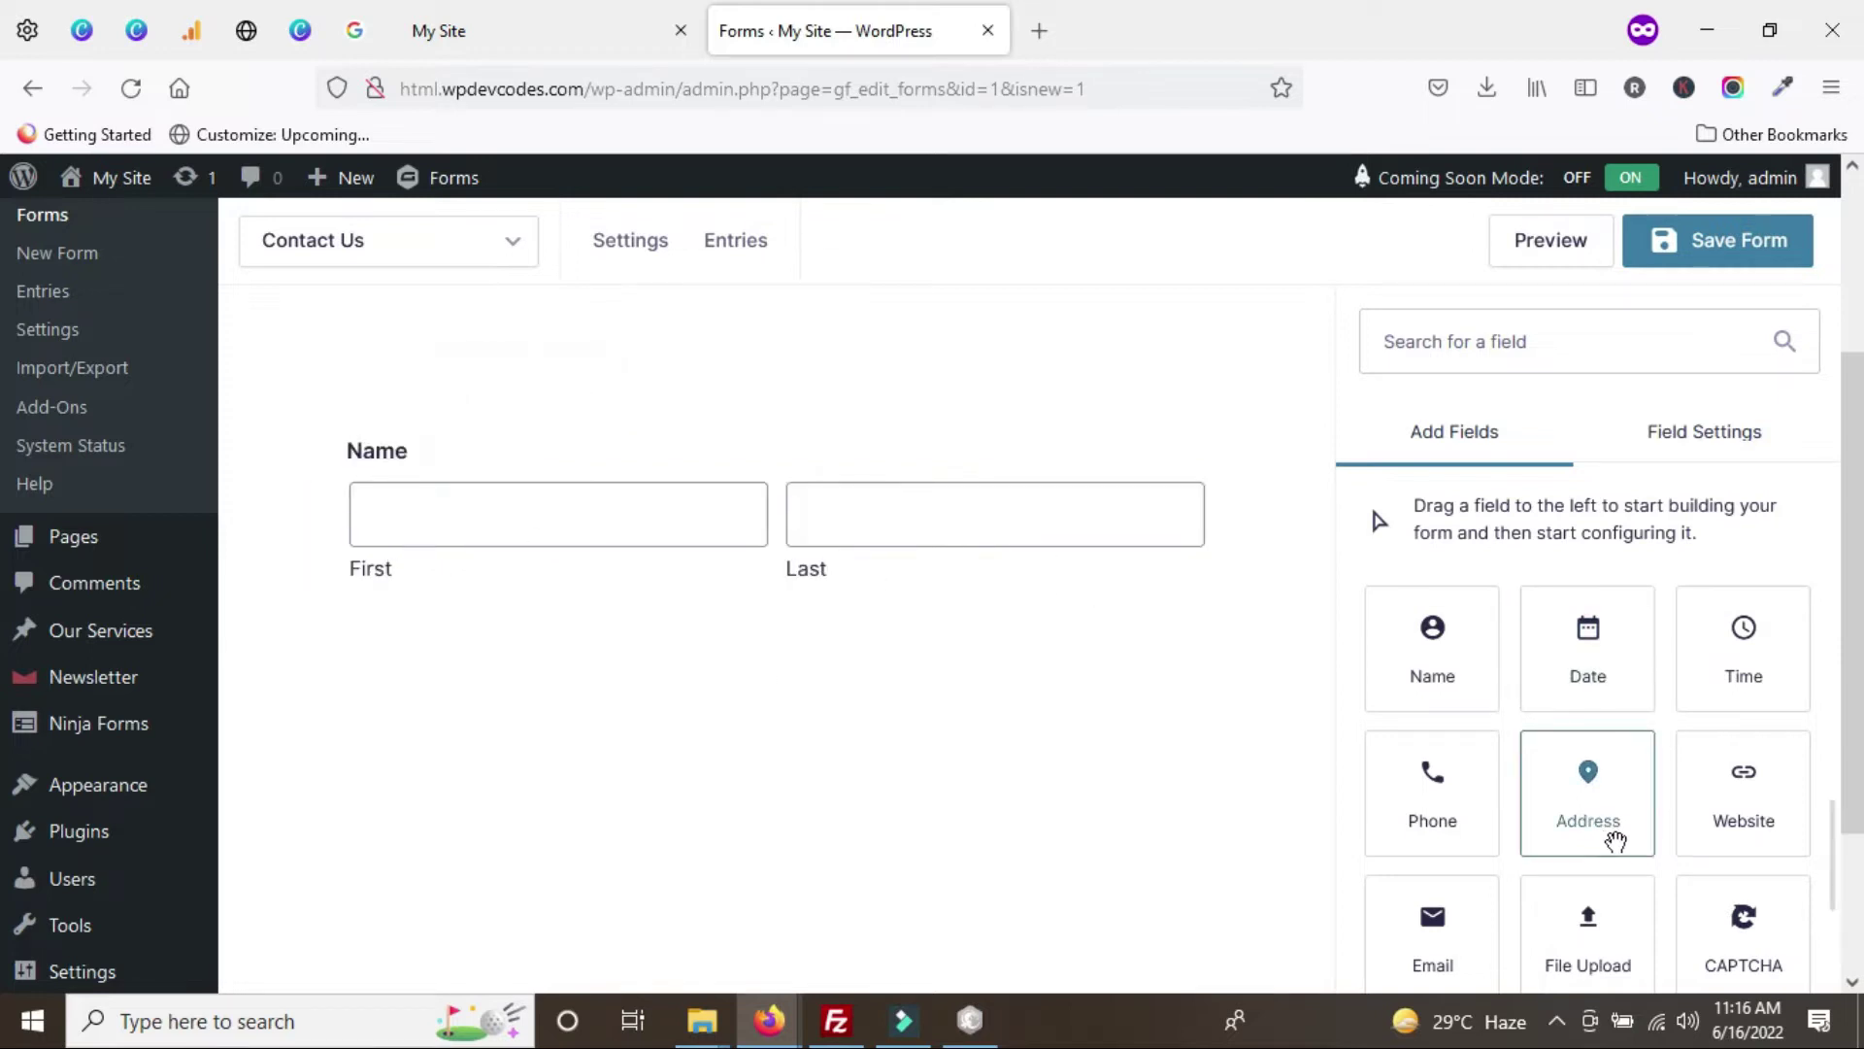
scroll(1436, 757, "down", 1)
left_click(1425, 668)
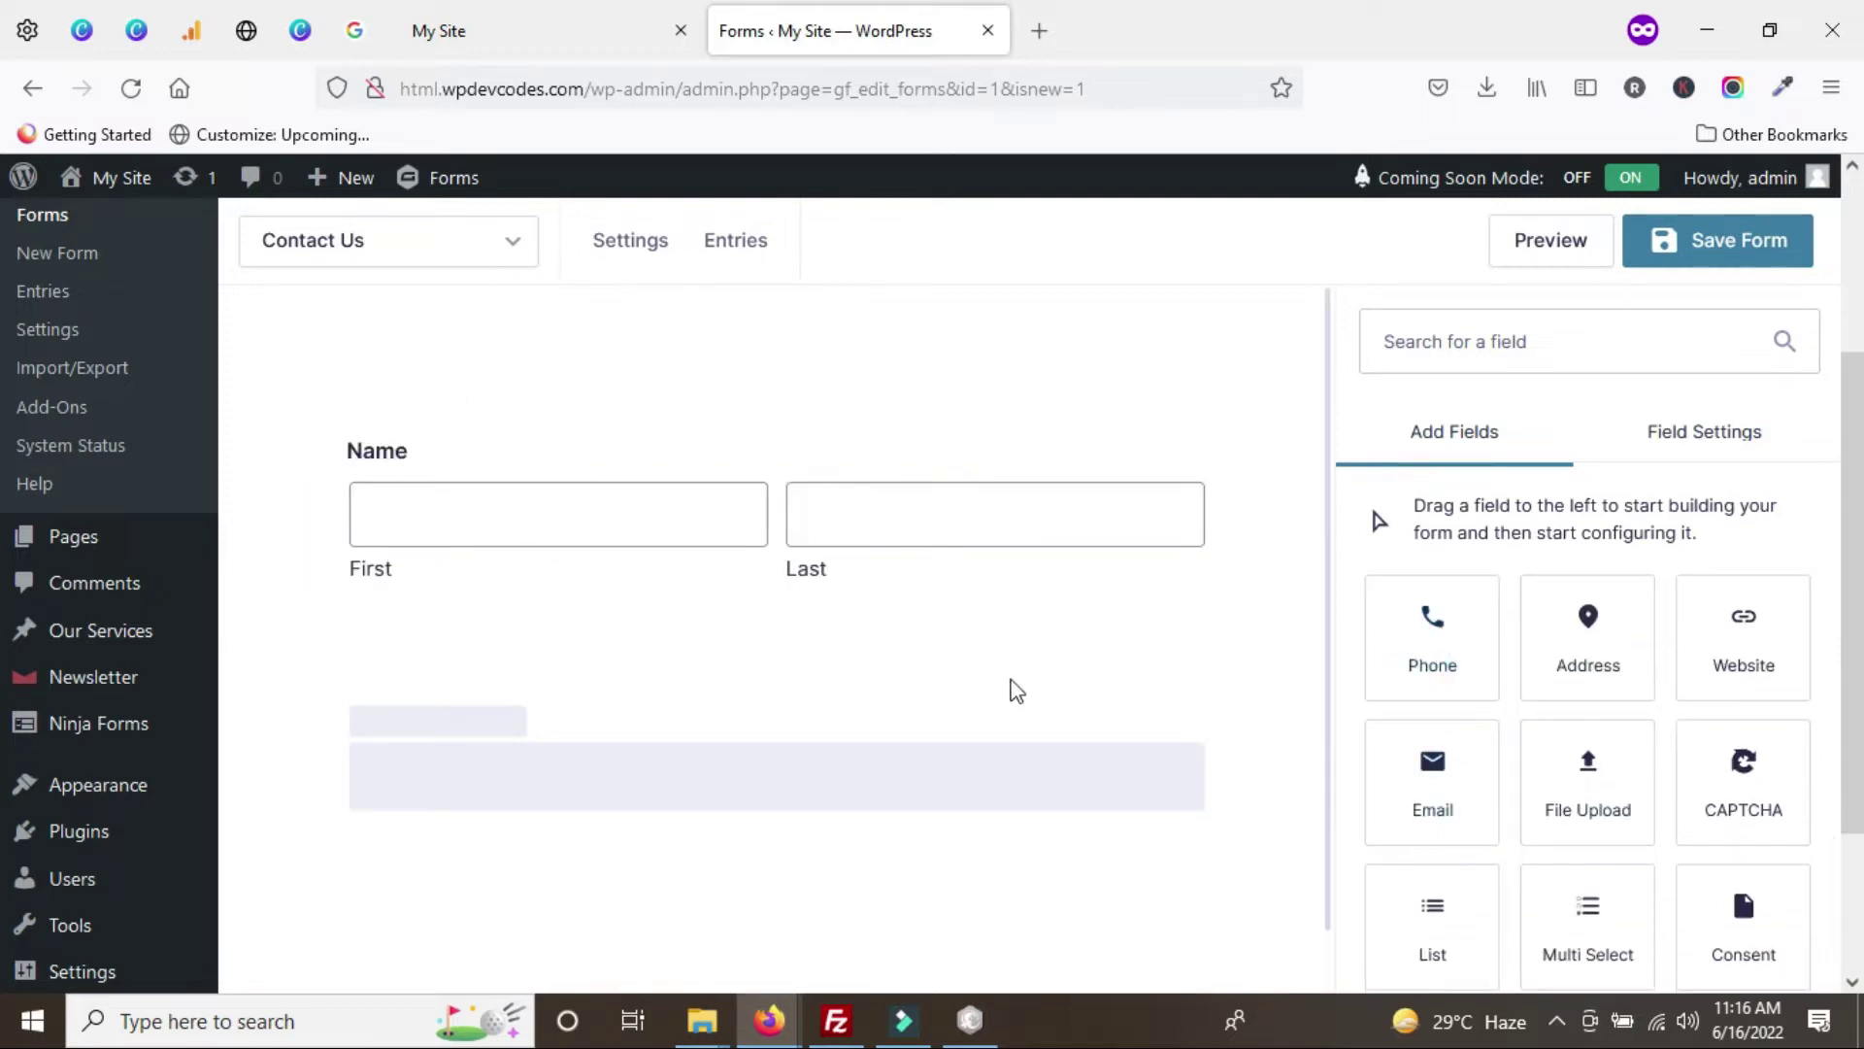
left_click(1413, 811)
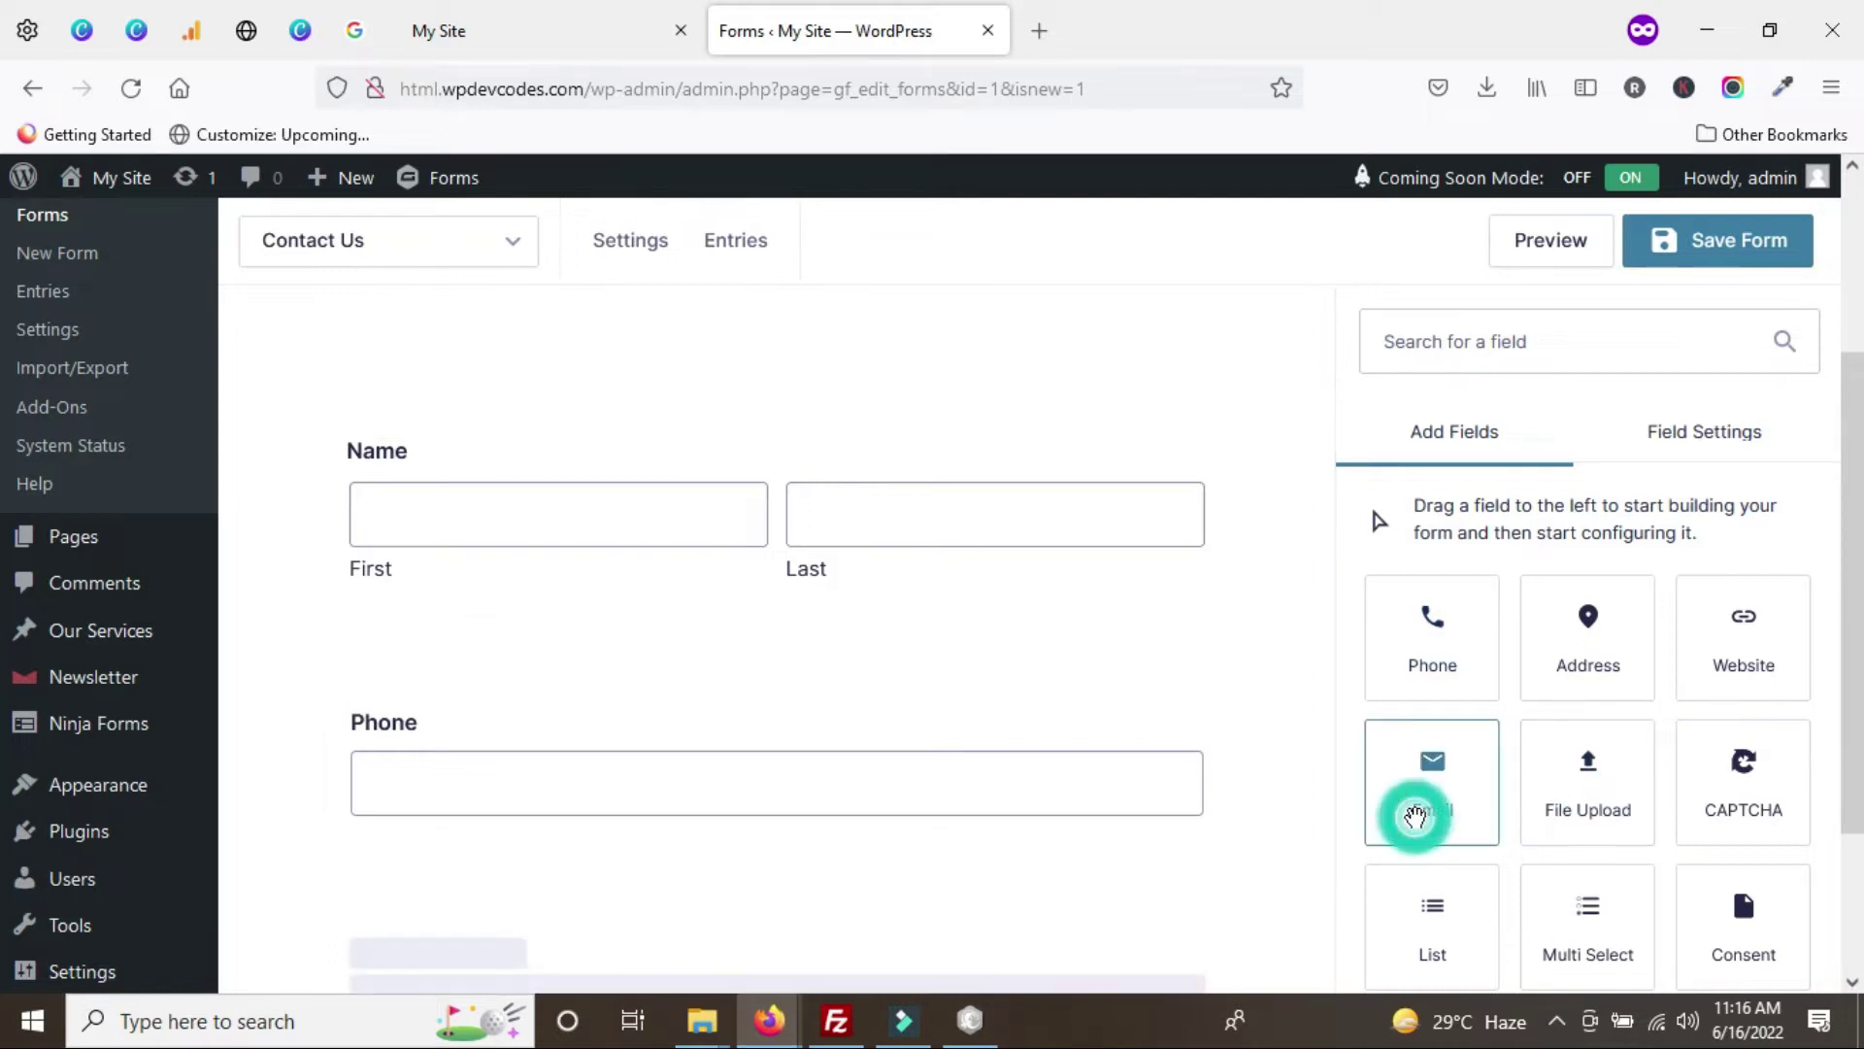
scroll(598, 689, "down", 3)
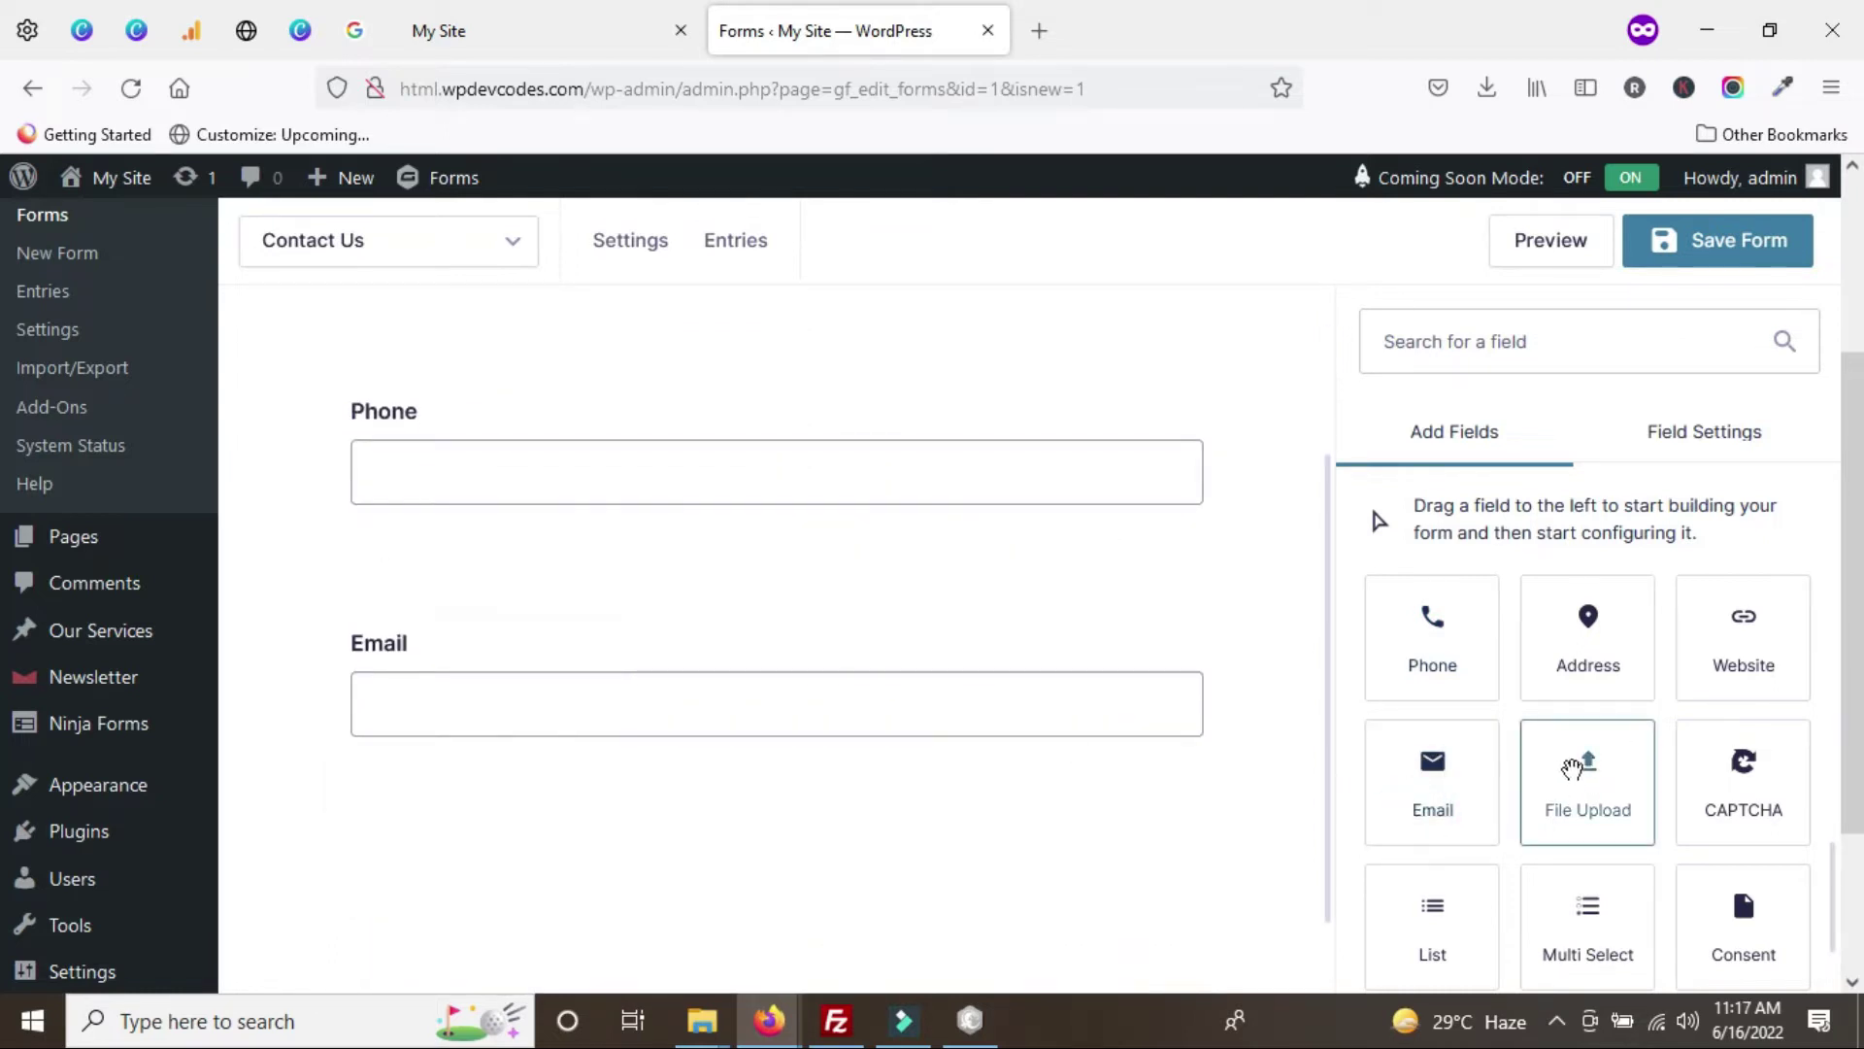
scroll(1583, 761, "down", 1)
scroll(1580, 756, "up", 1)
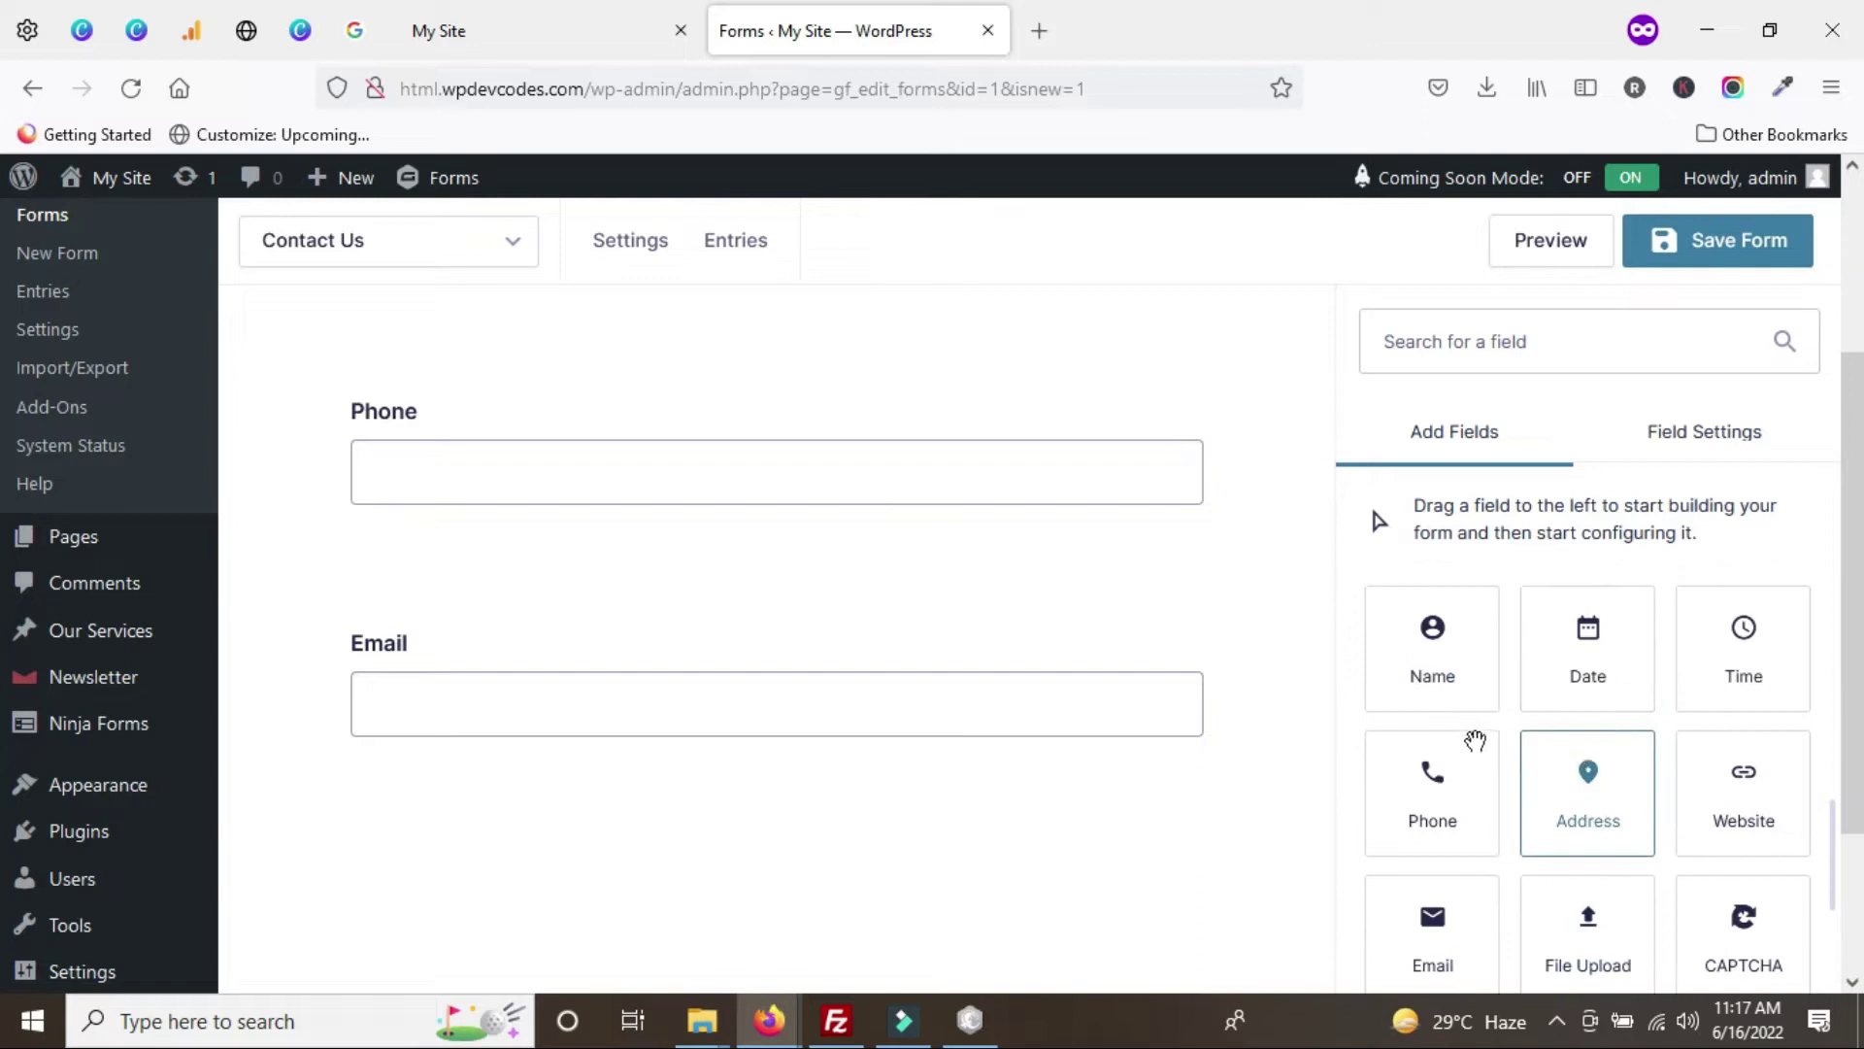
scroll(1583, 815, "up", 4)
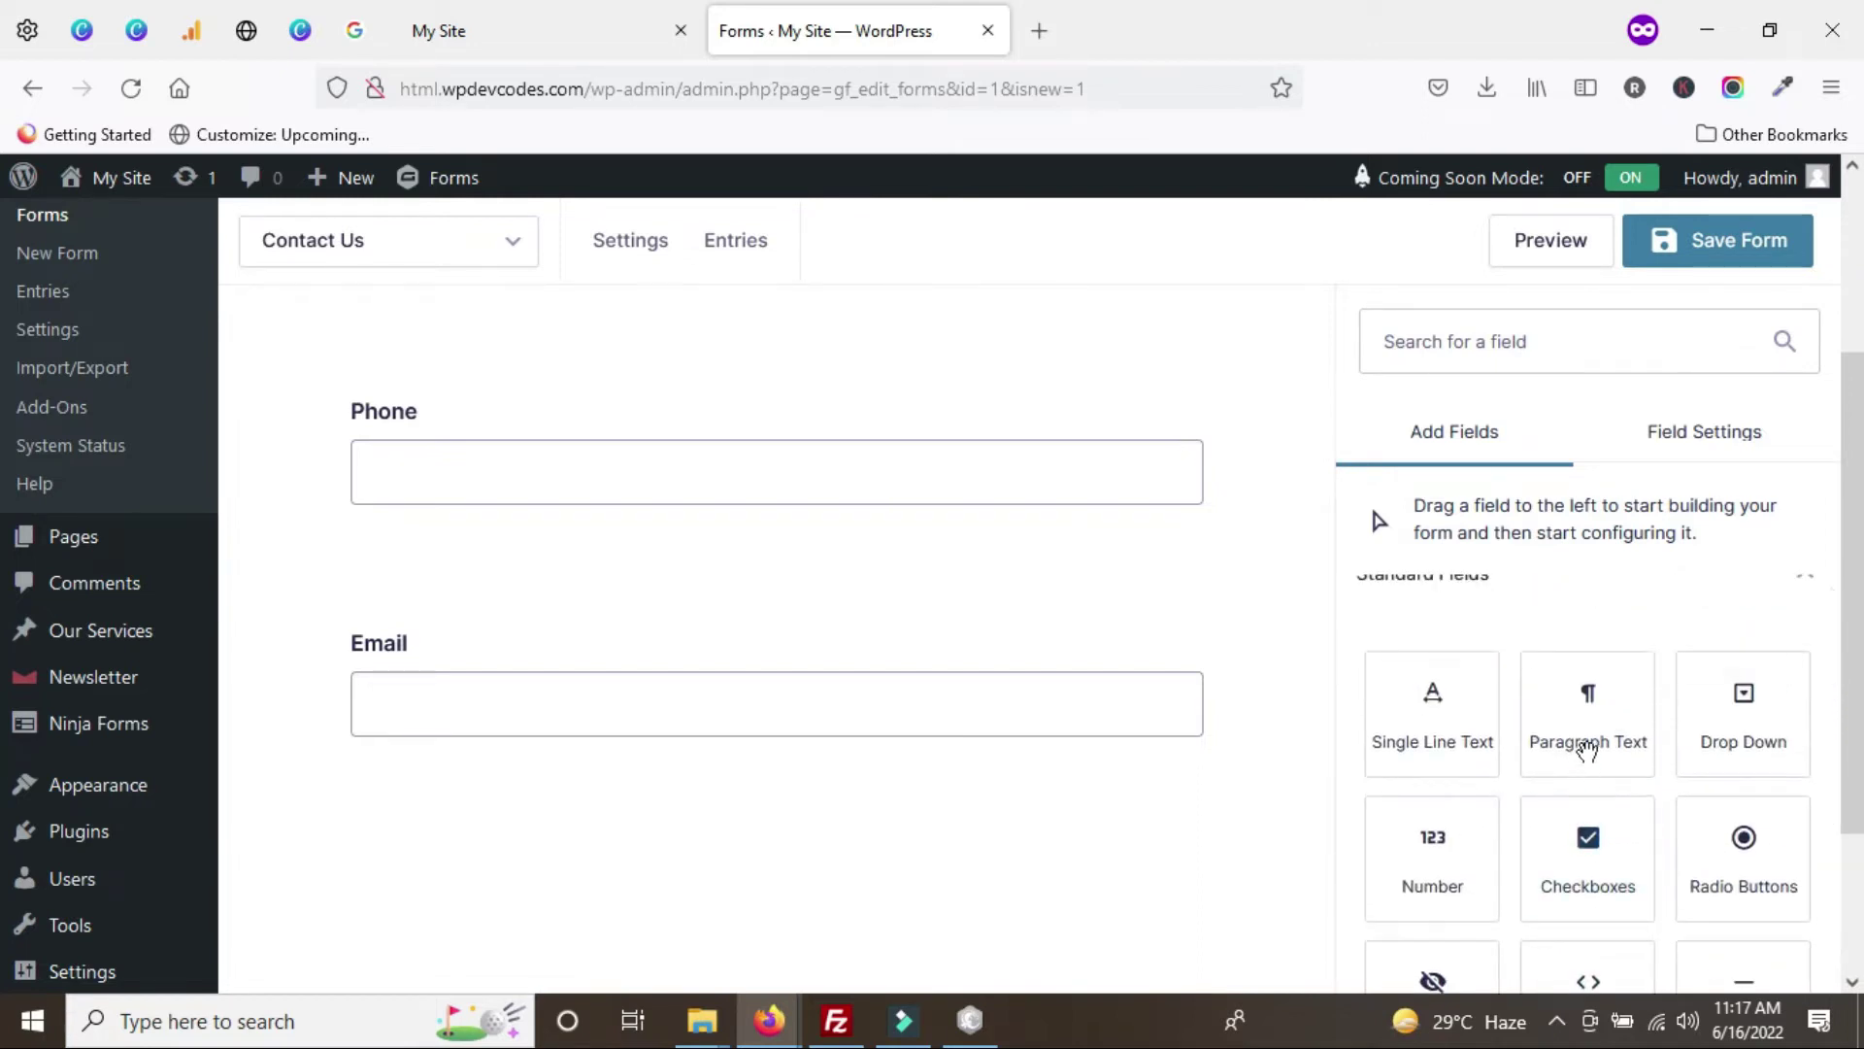
- Add a Paragraph Text field below Email labelled 'Comments'
left_click(1590, 724)
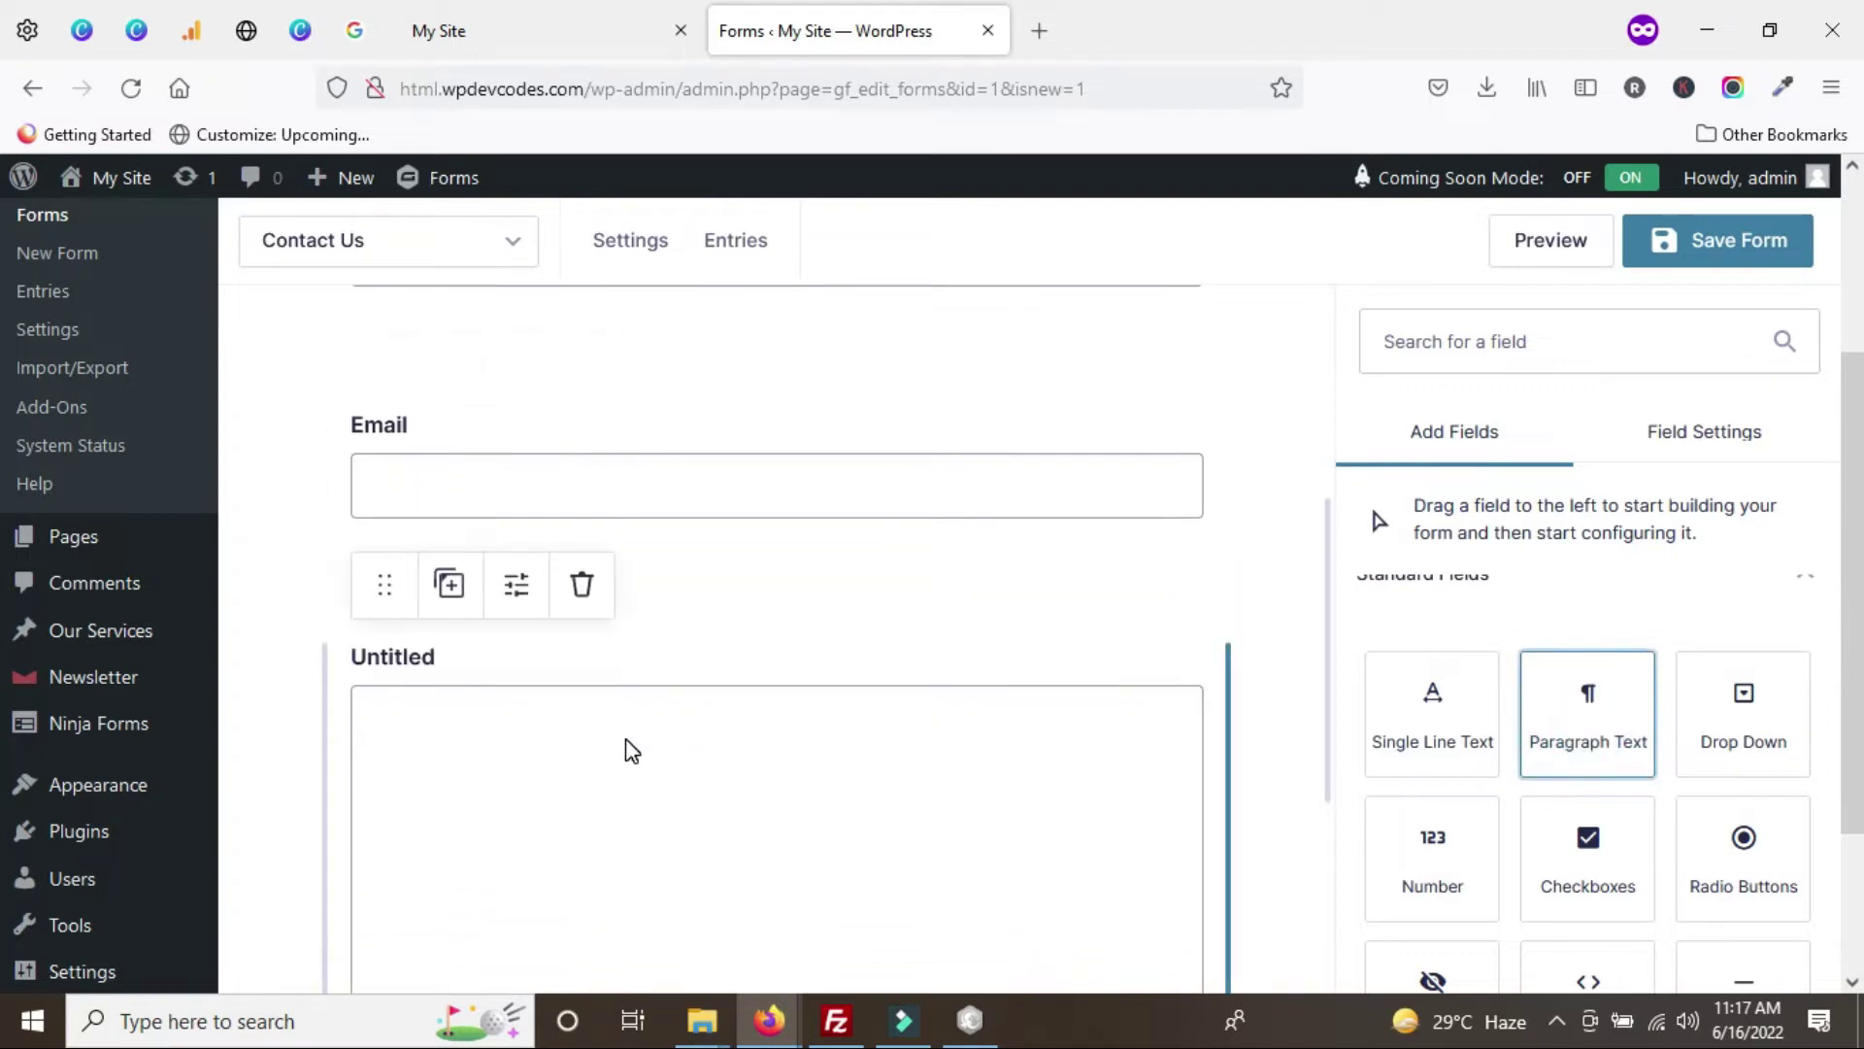
left_click(539, 589)
left_click(1466, 739)
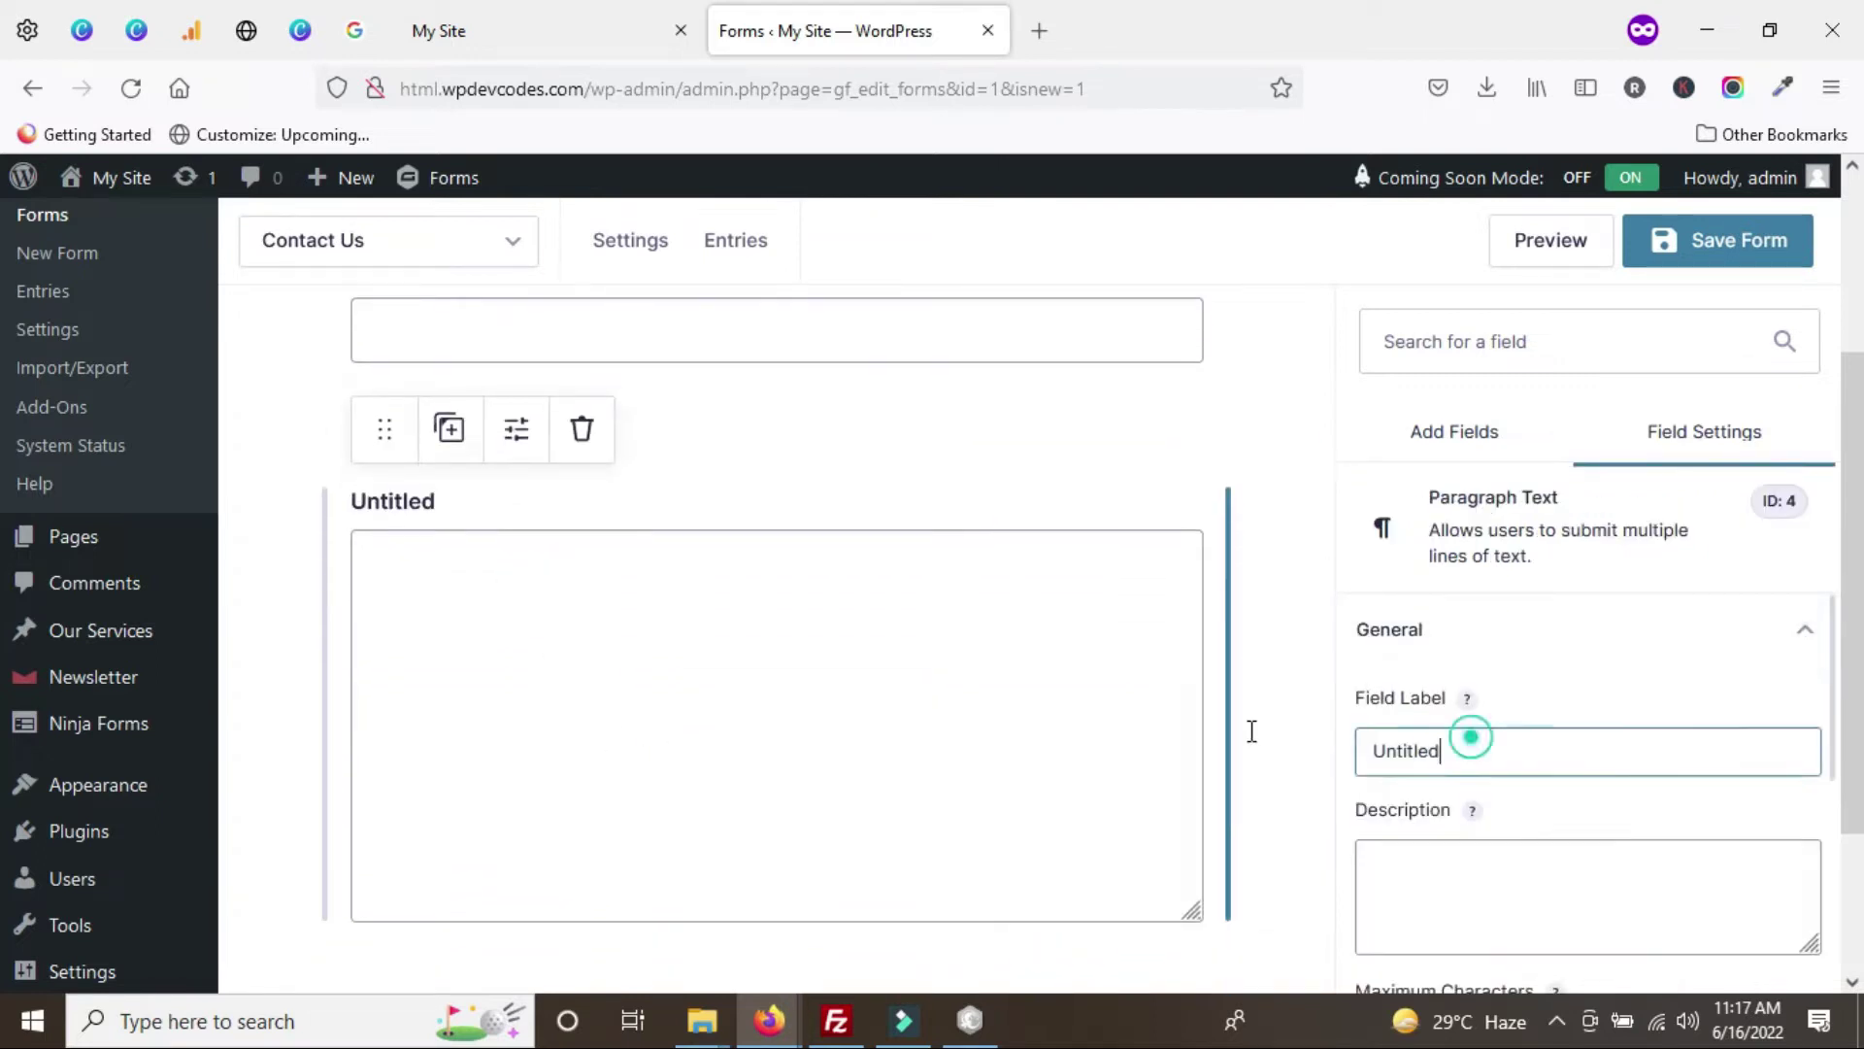
key("ctrl+a")
type("C")
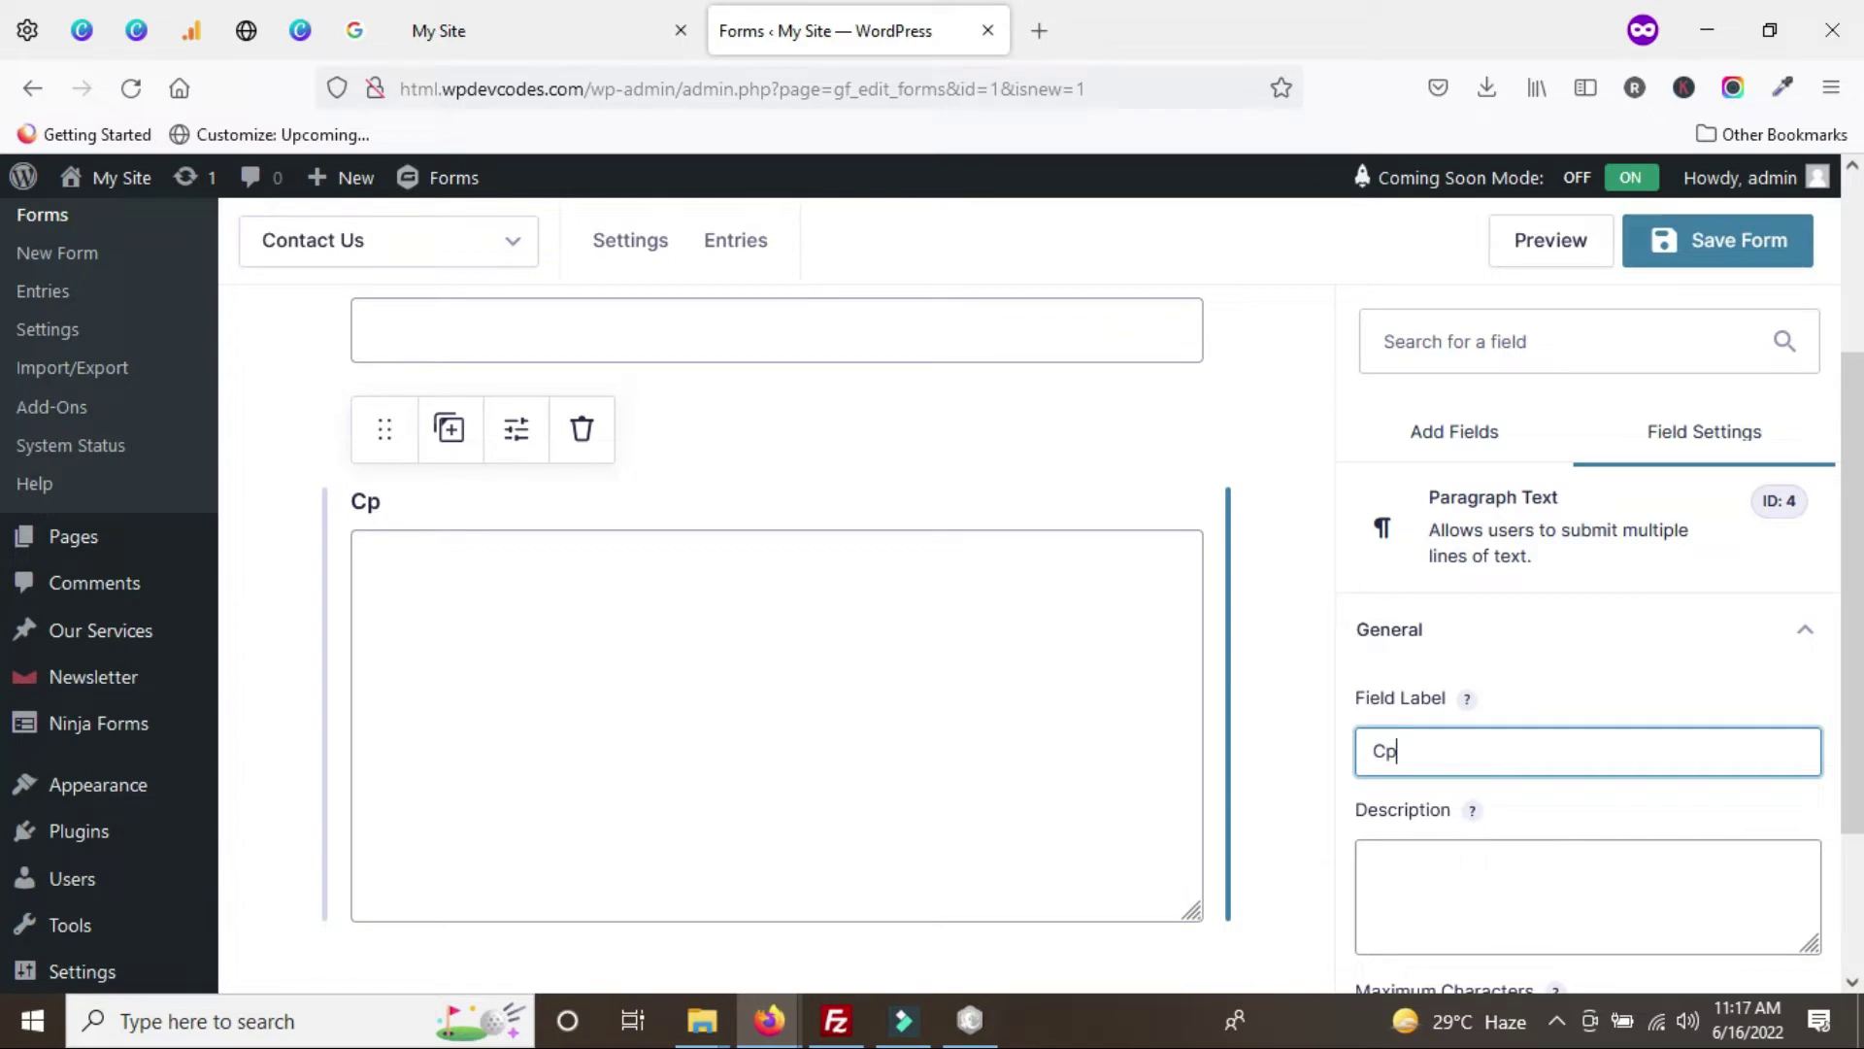
type("omments")
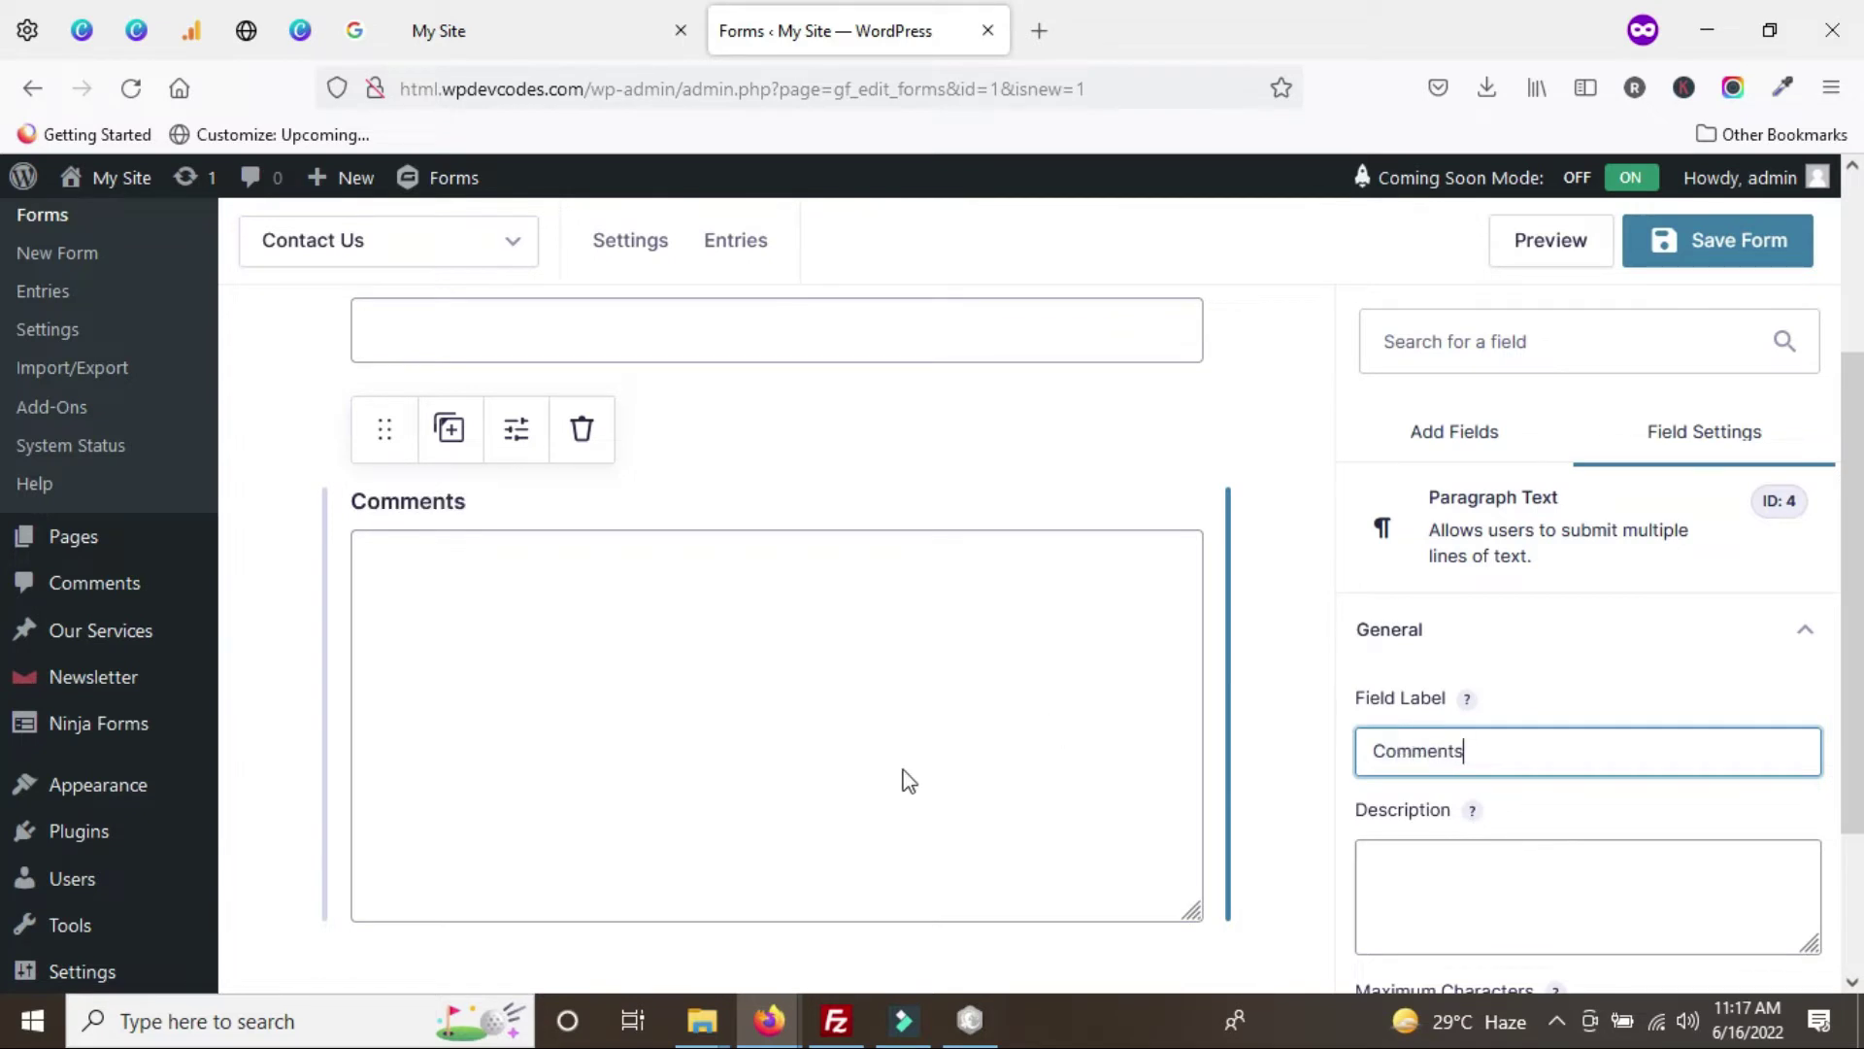
- Set the Comments field's size to Medium under Appearance
scroll(995, 731, "down", 2)
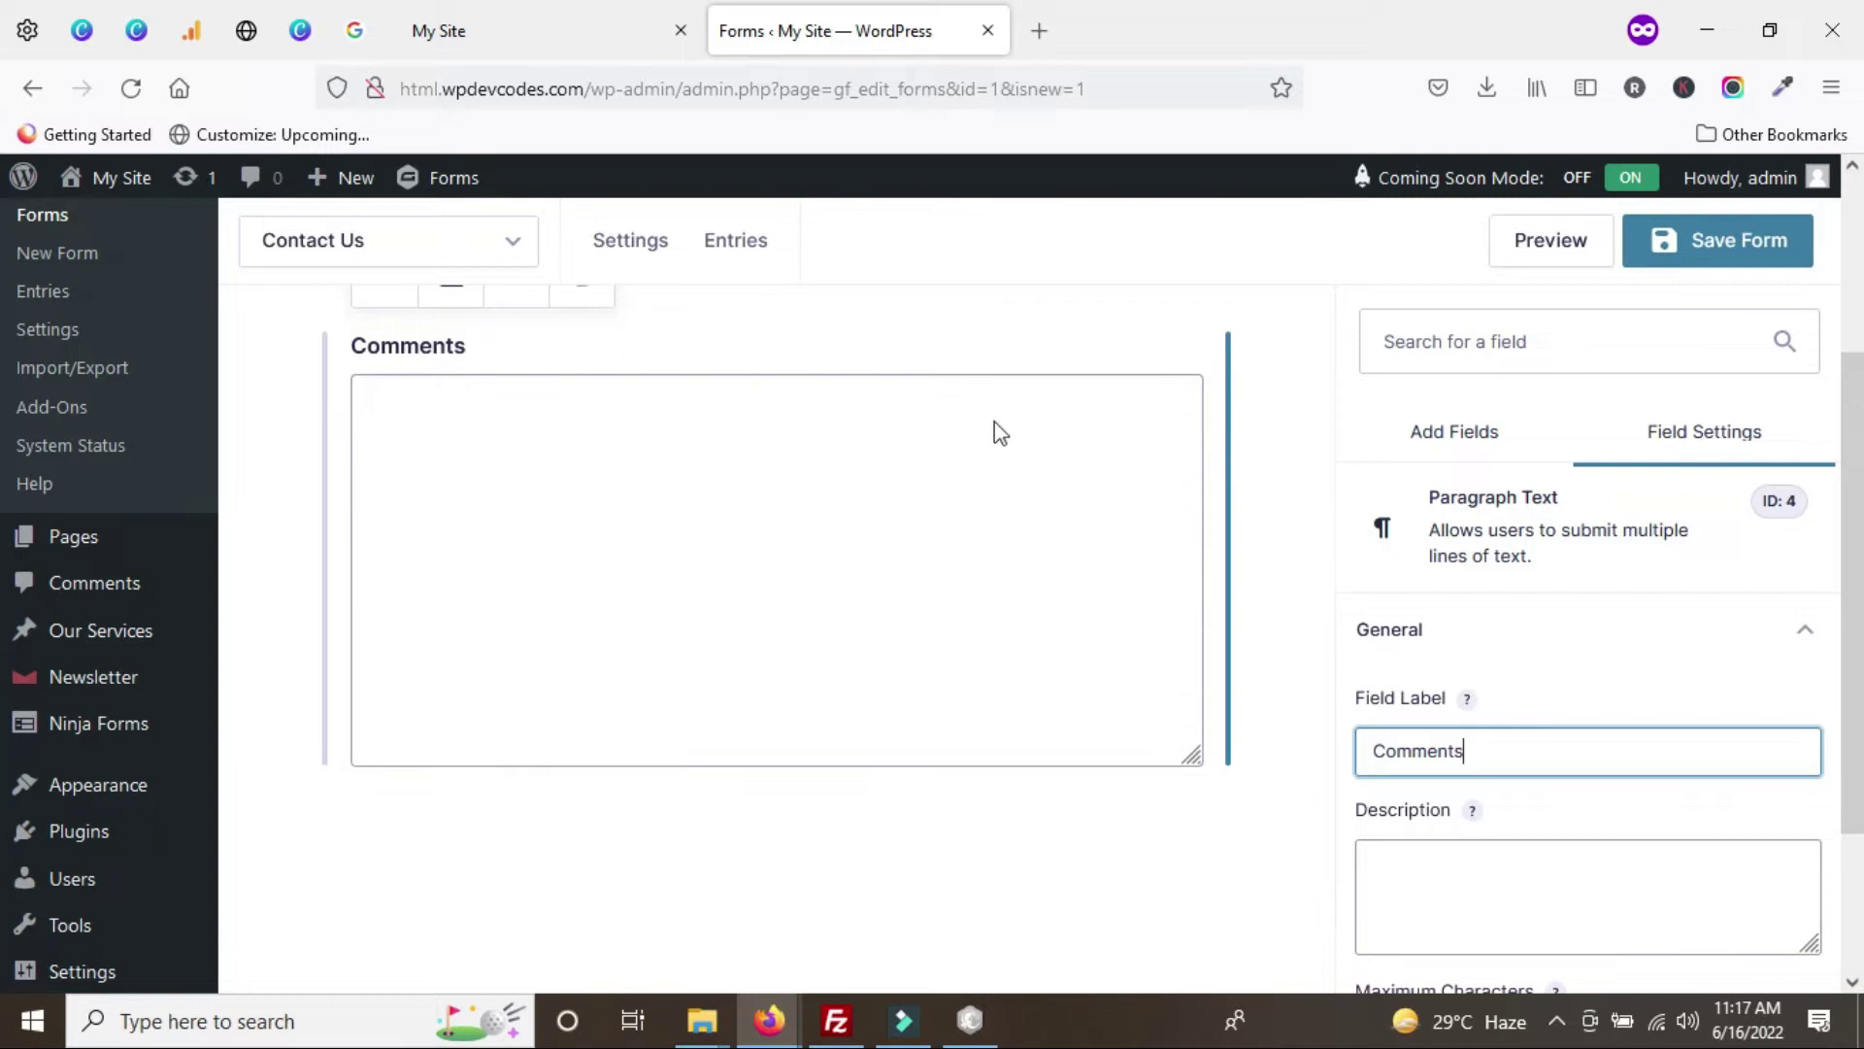
scroll(1476, 757, "down", 5)
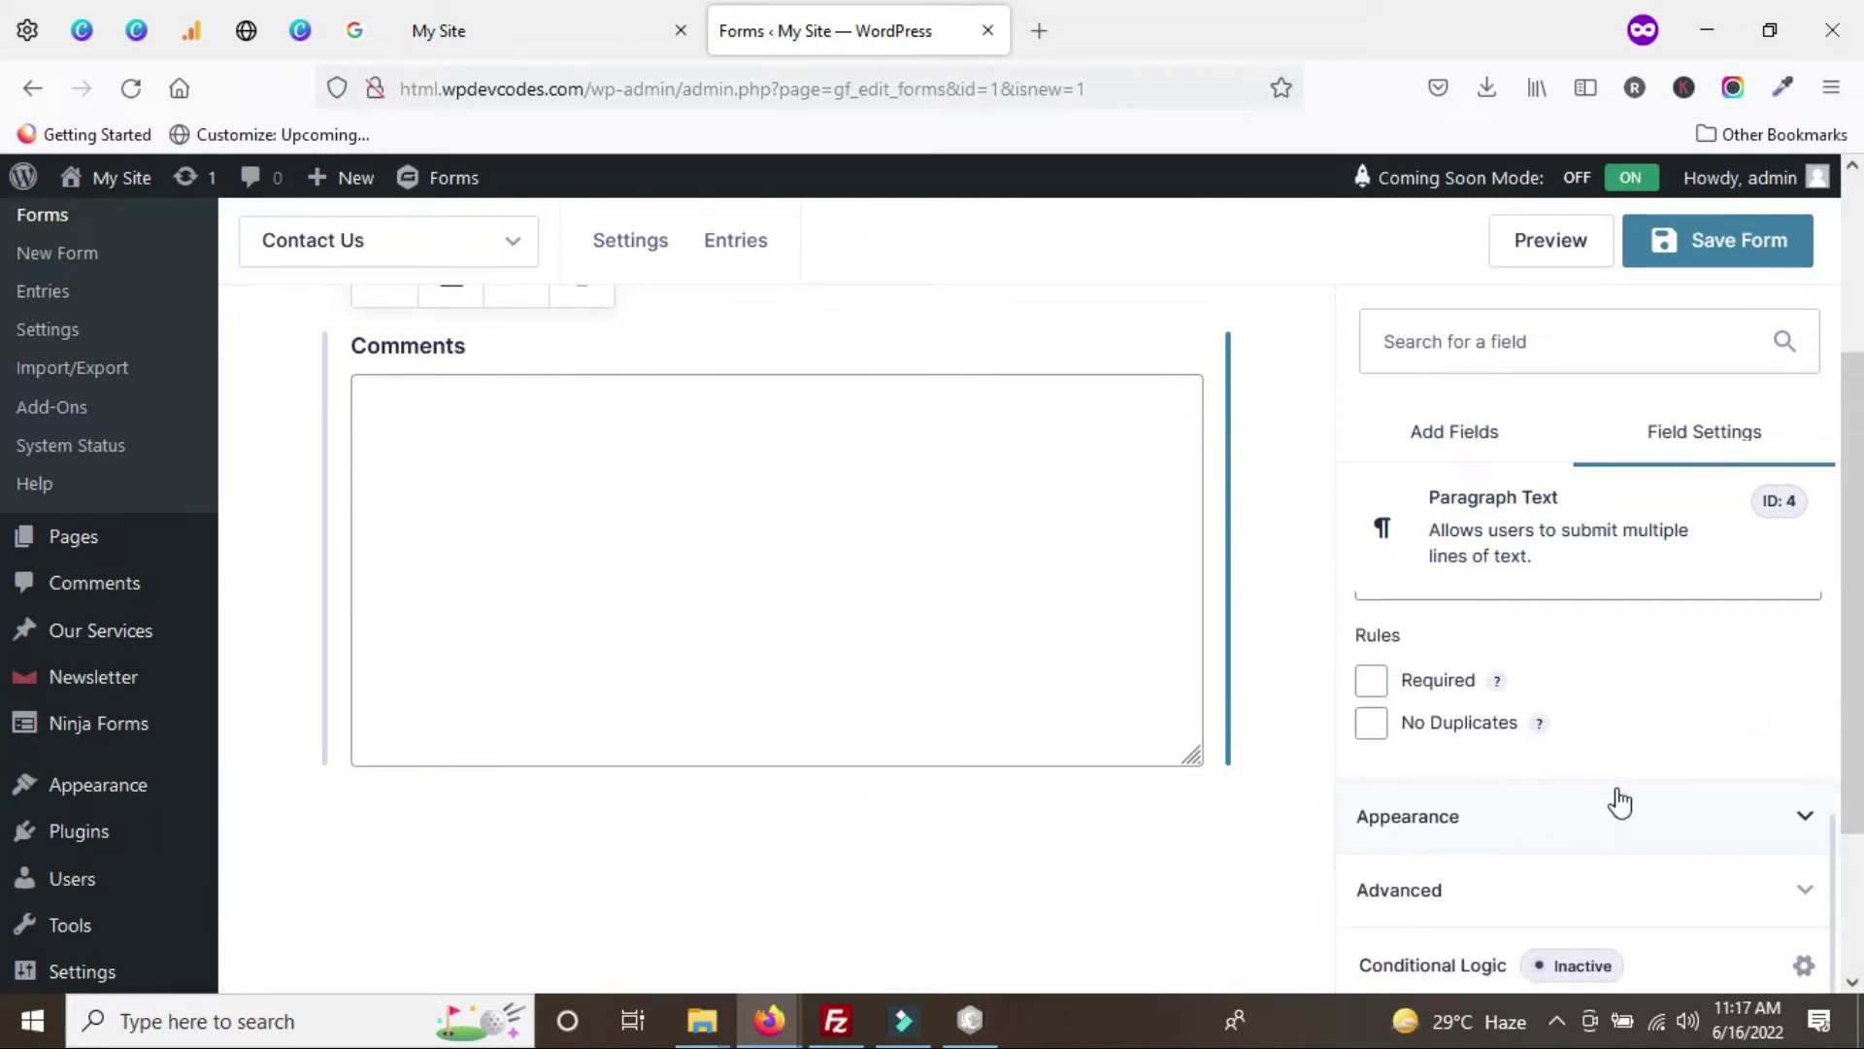
left_click(1753, 806)
scroll(1704, 728, "down", 4)
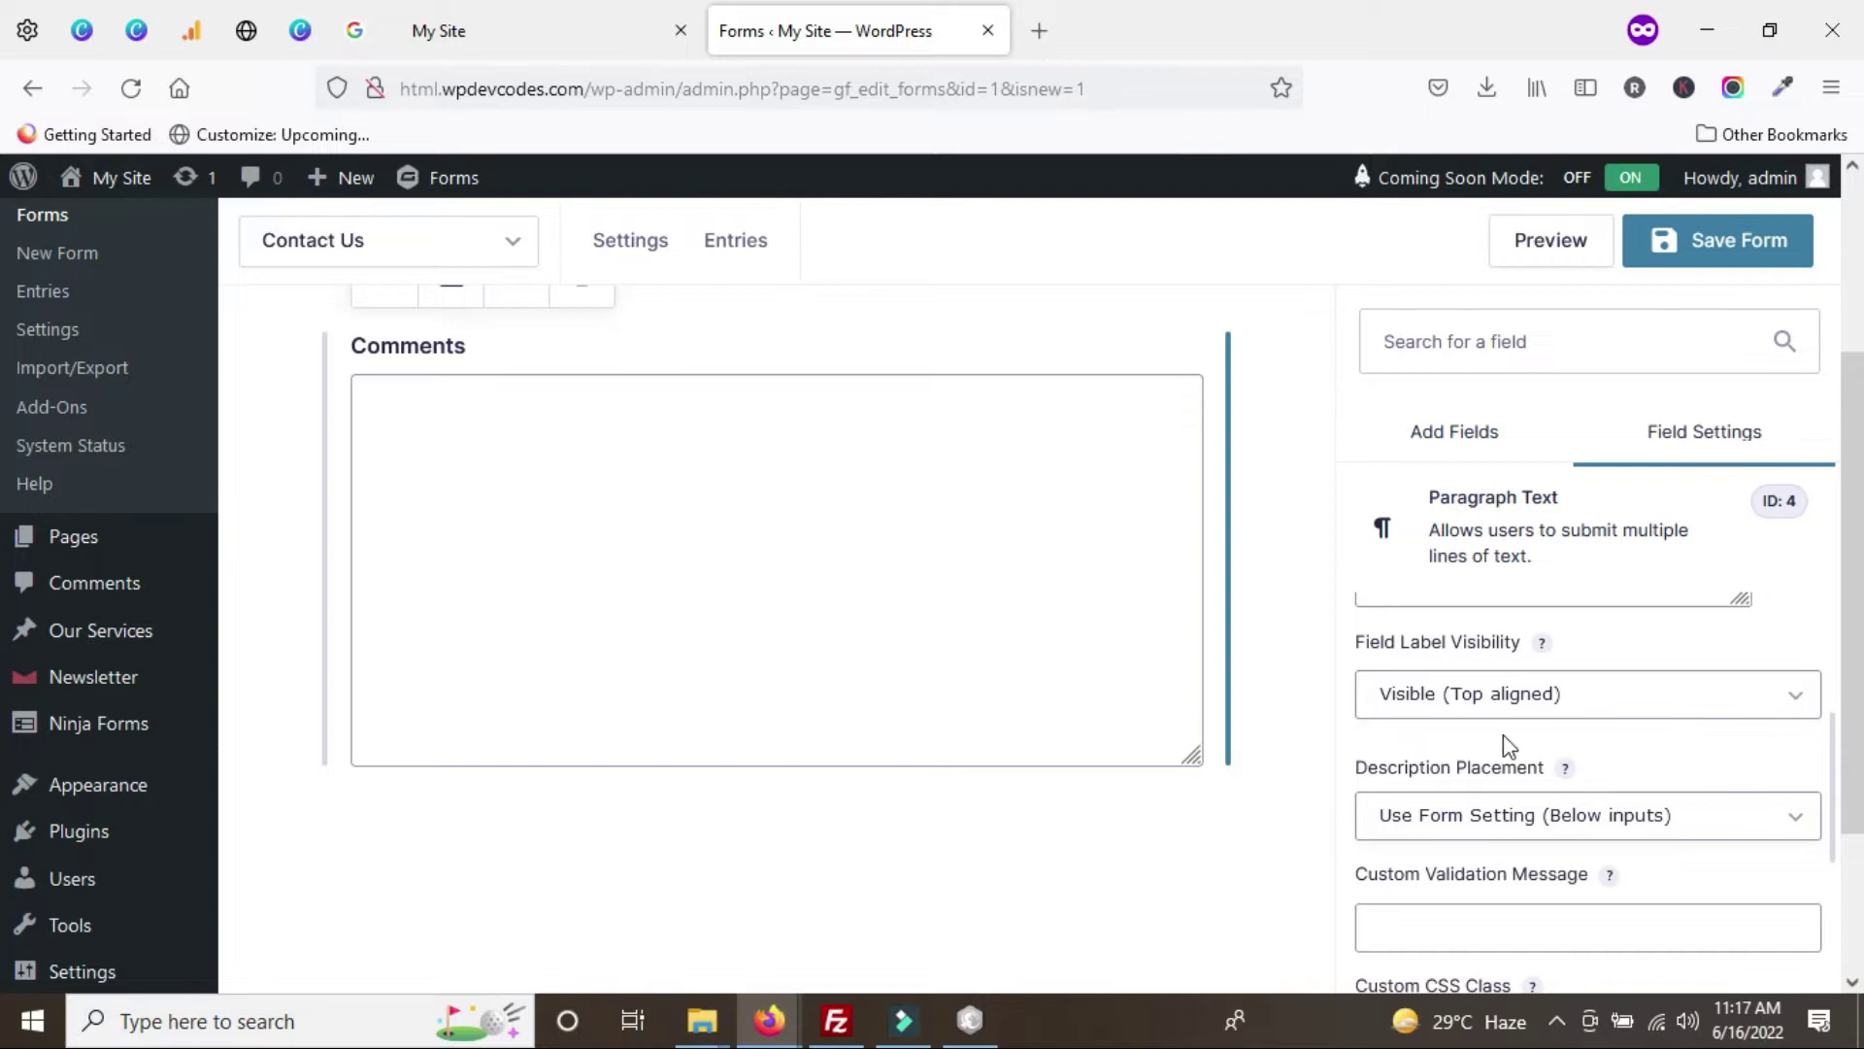
scroll(1586, 803, "down", 3)
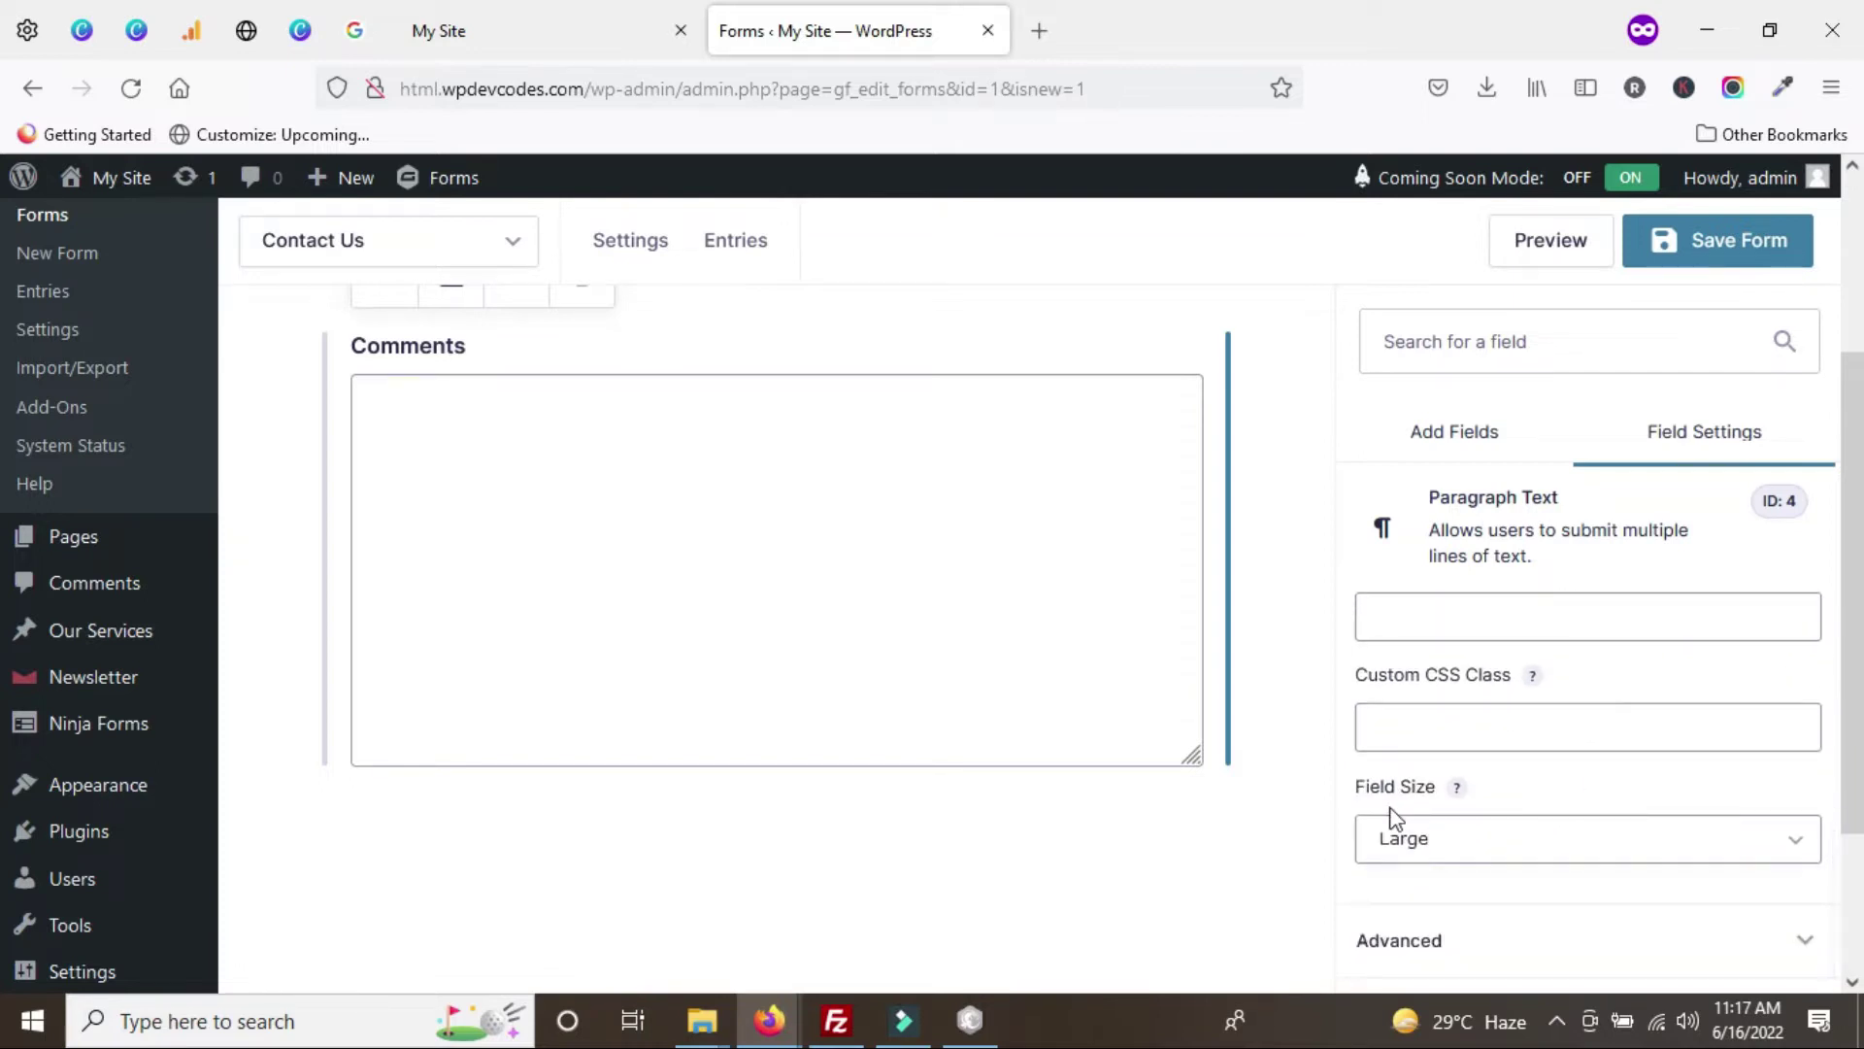
left_click(1569, 854)
left_click(1464, 927)
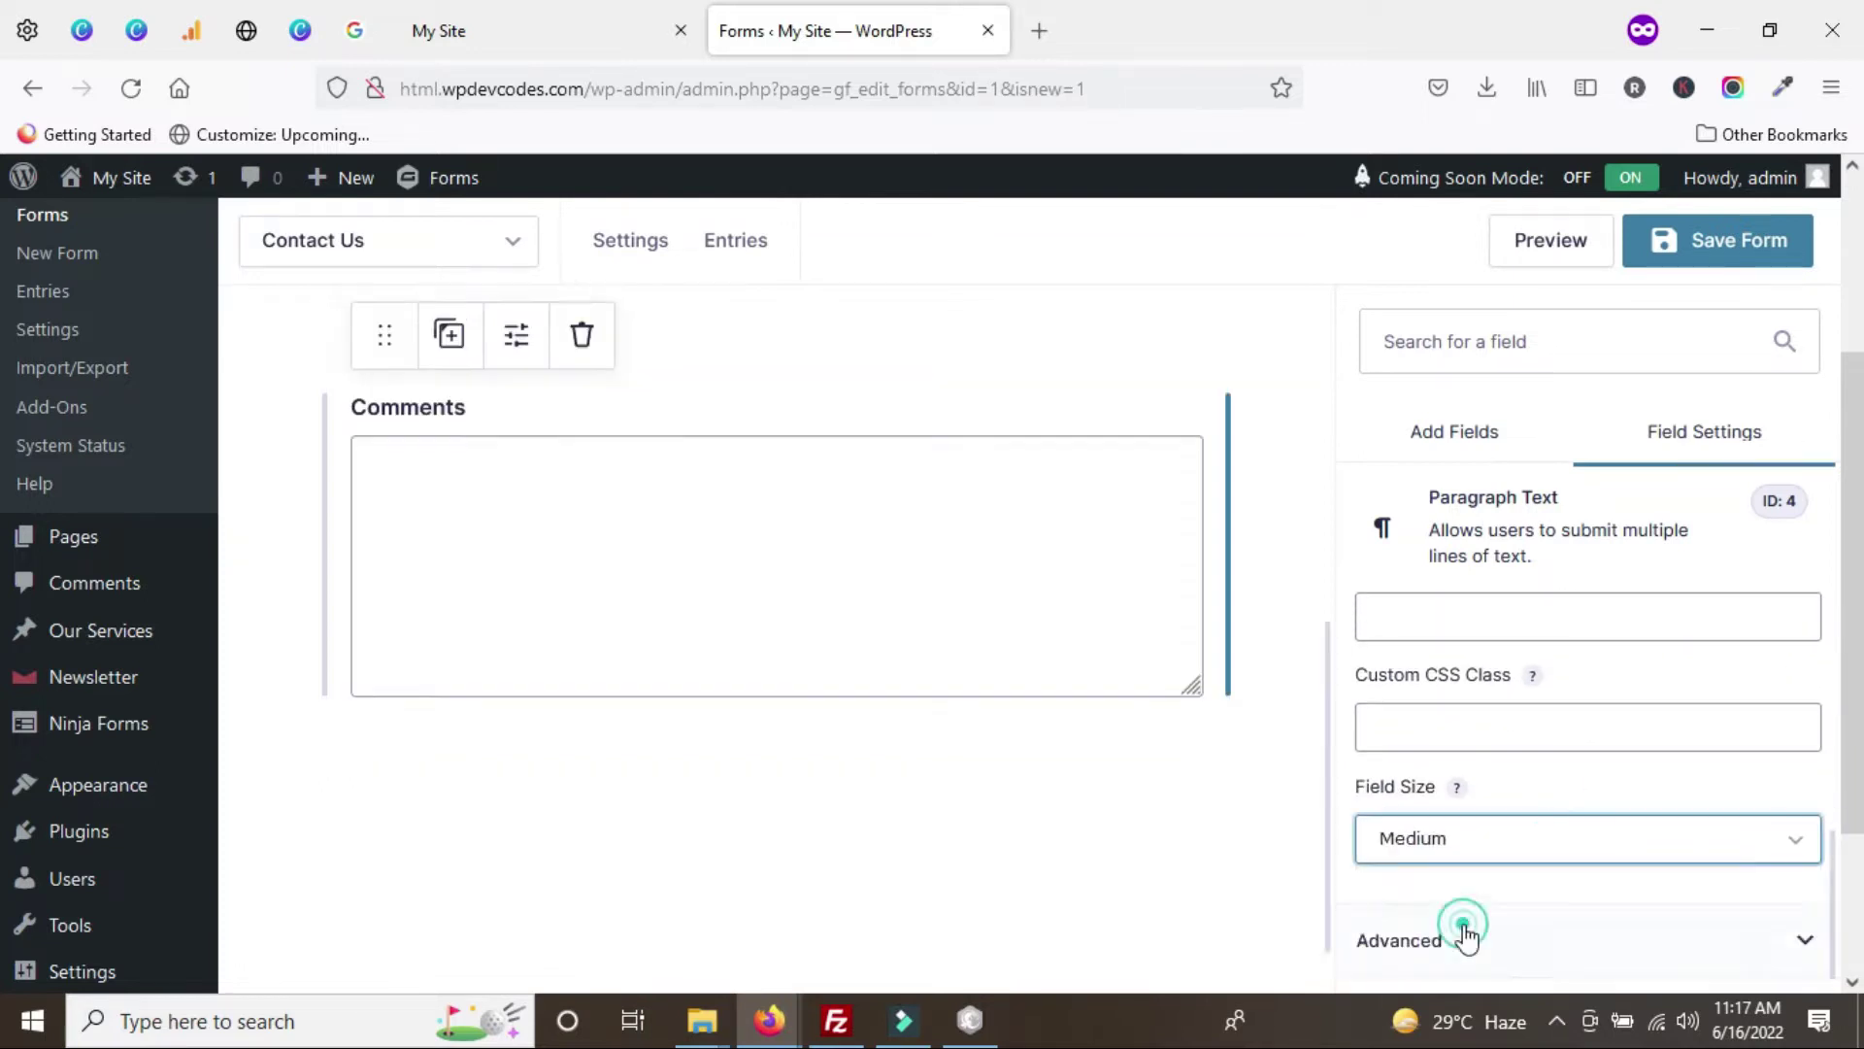
- Save the Contact Us form
left_click(1737, 255)
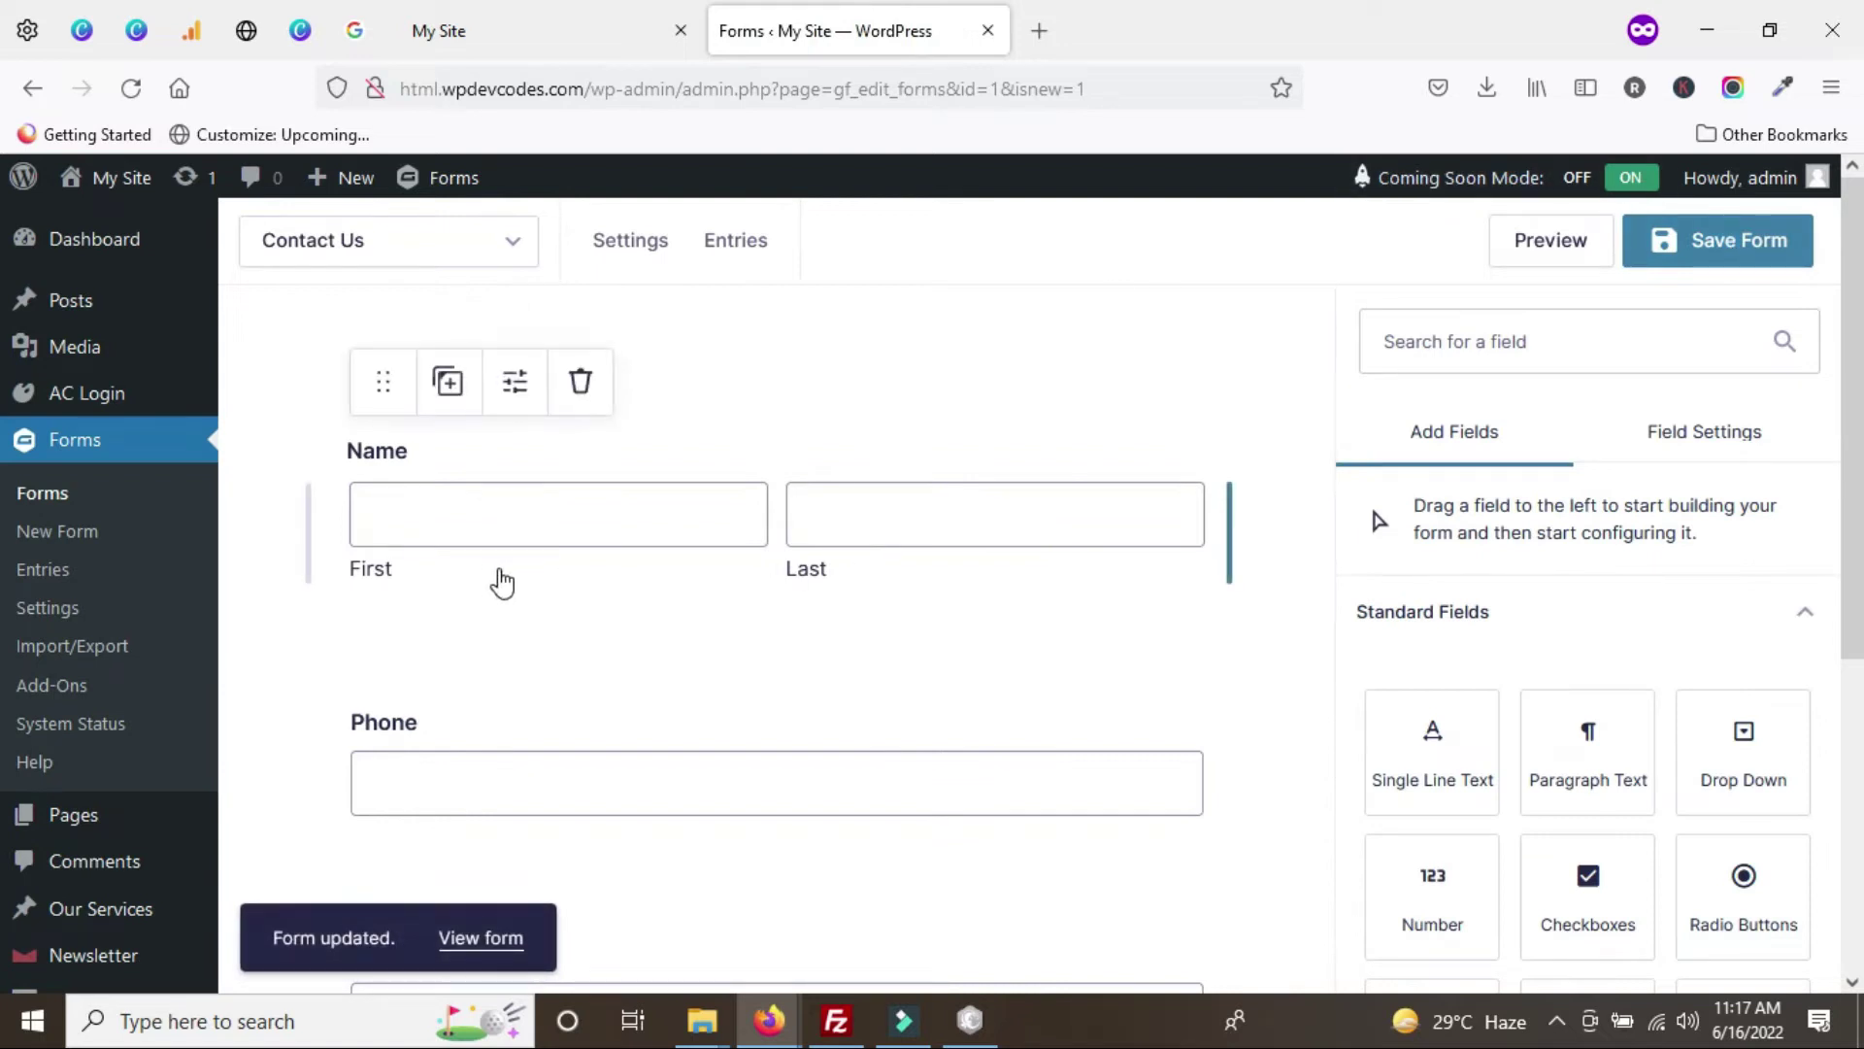
scroll(705, 594, "down", 6)
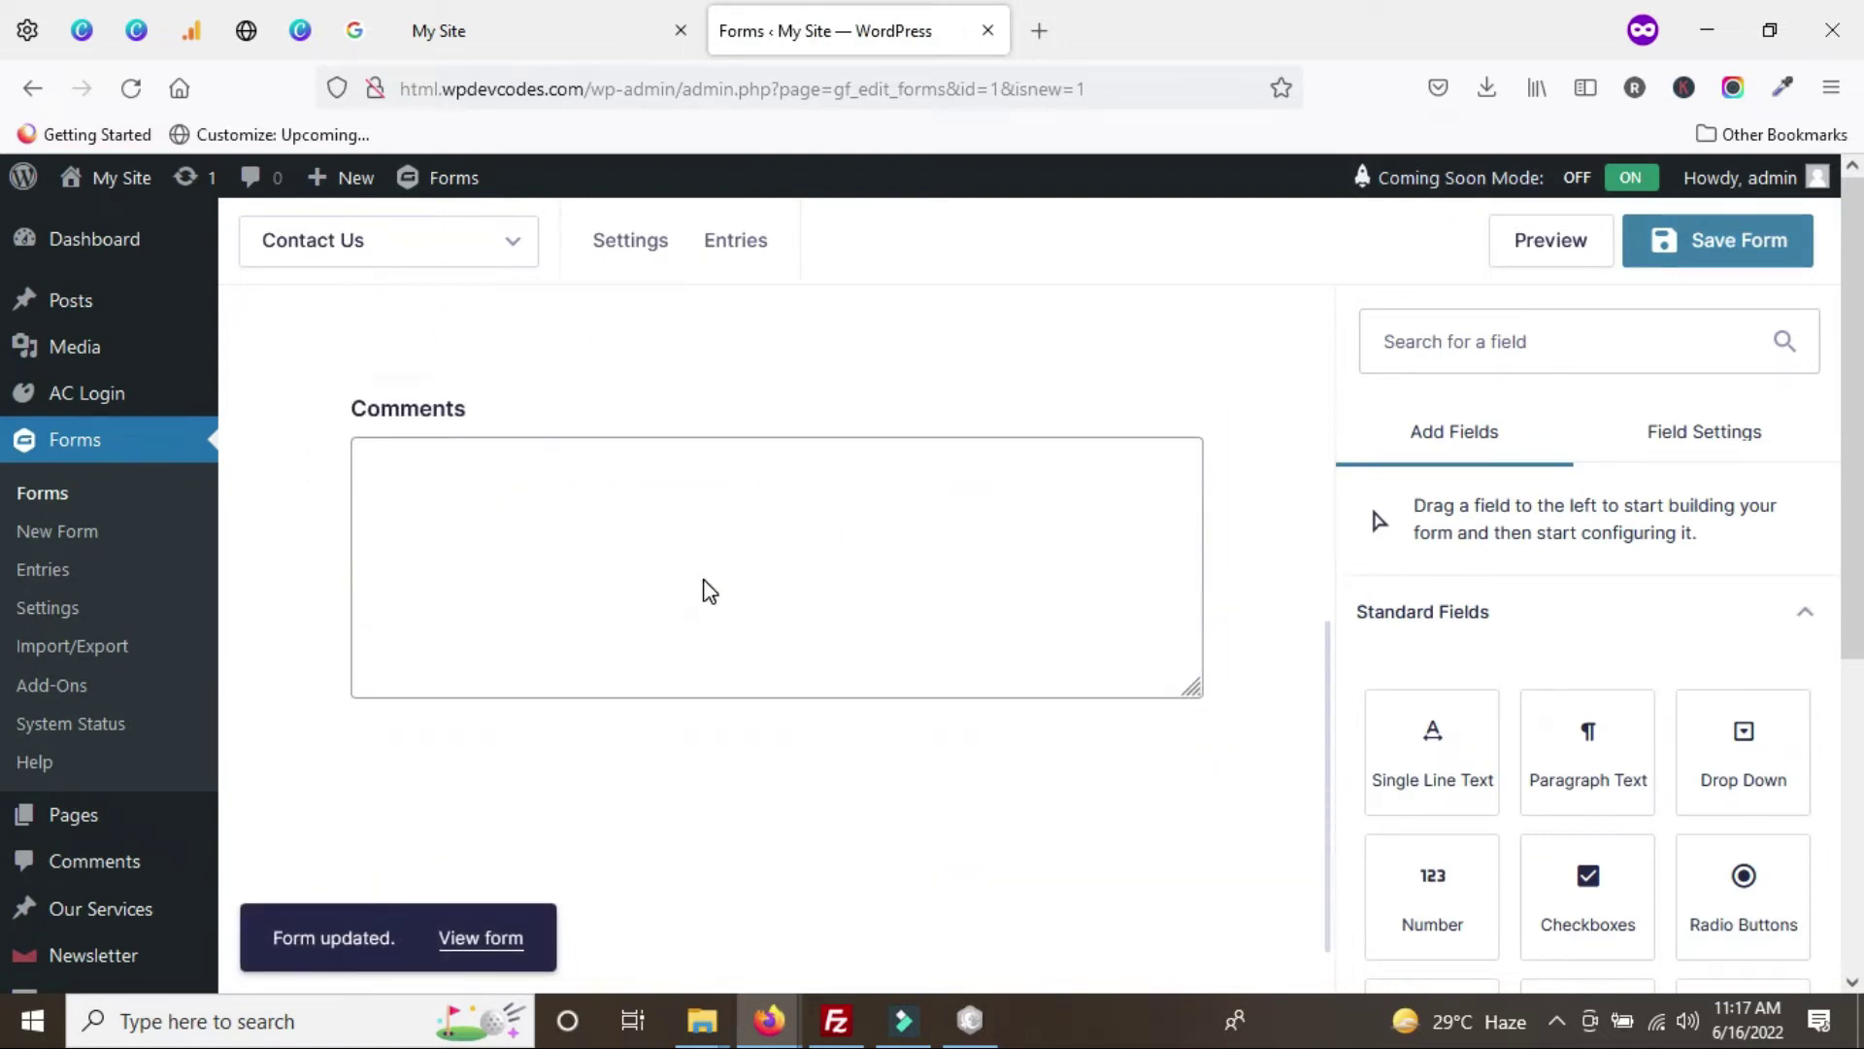
scroll(812, 626, "up", 6)
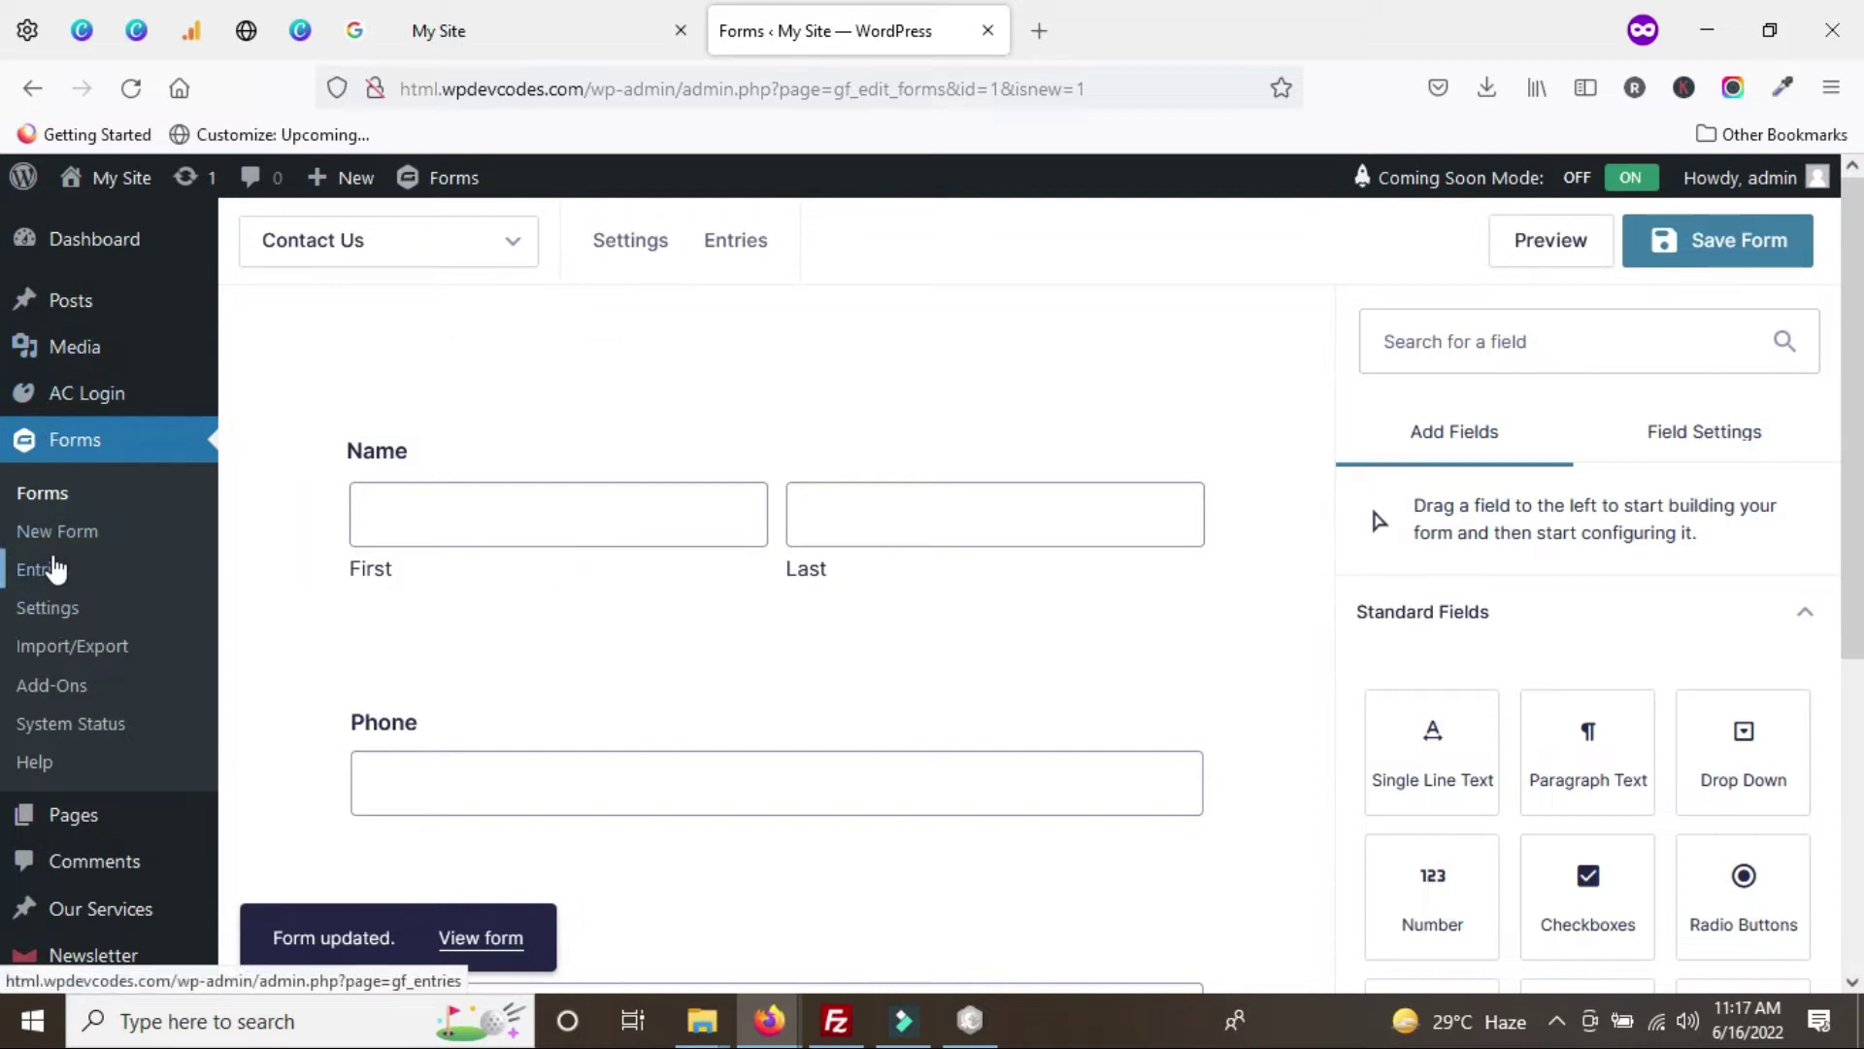
- Open the Pages list in a new tab and edit the Contact Us page
scroll(74, 690, "down", 2)
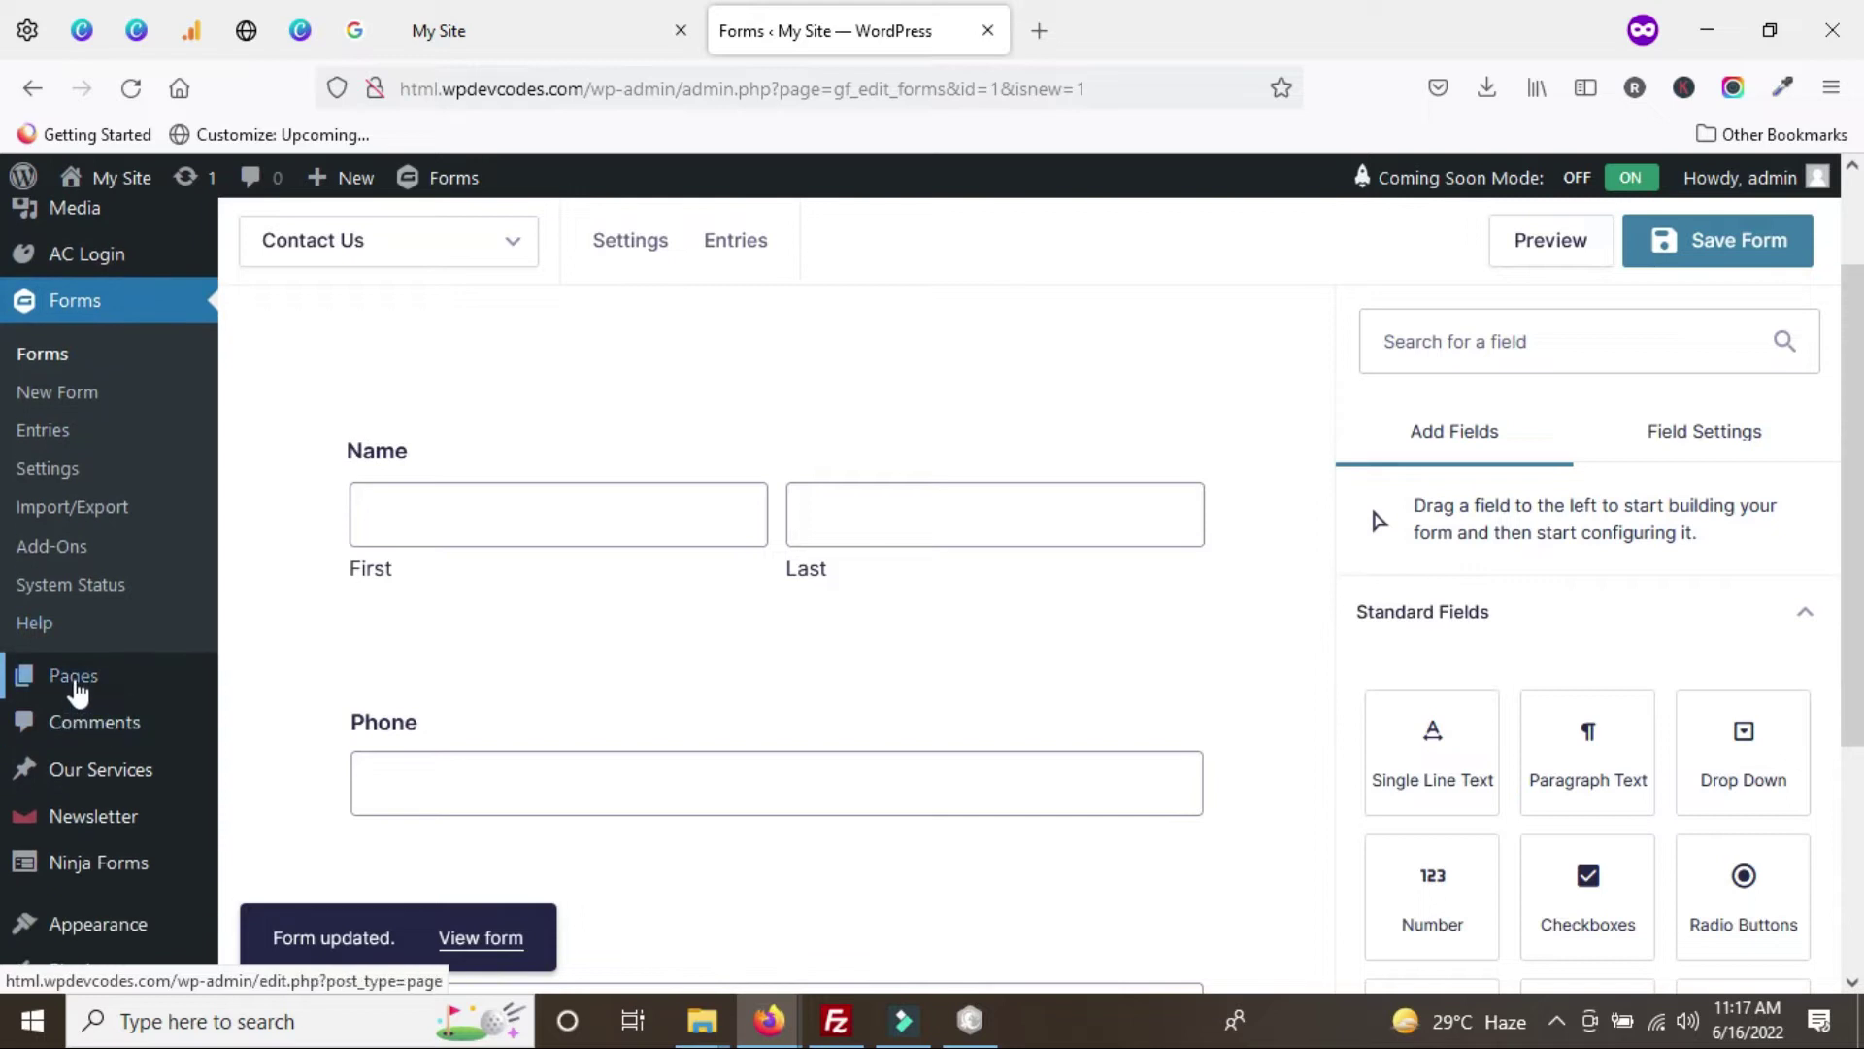
middle_click(75, 690)
left_click(1123, 12)
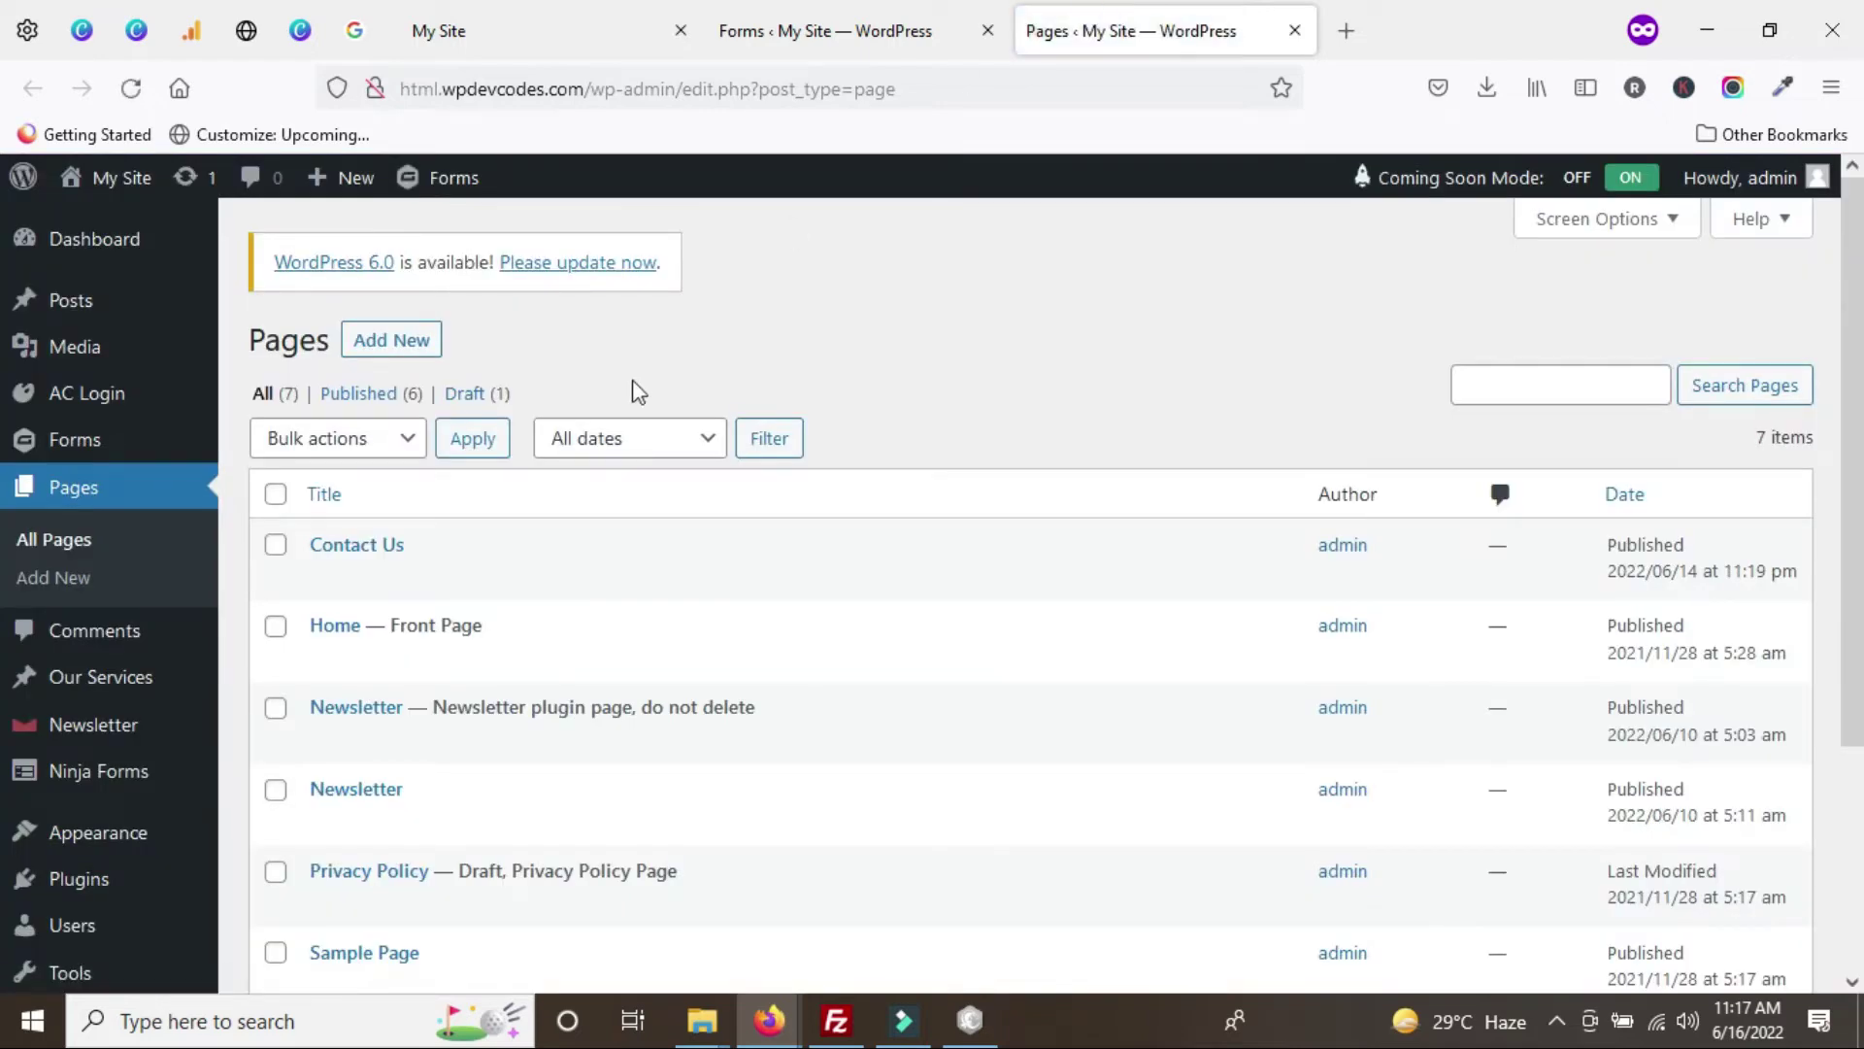
scroll(543, 437, "down", 3)
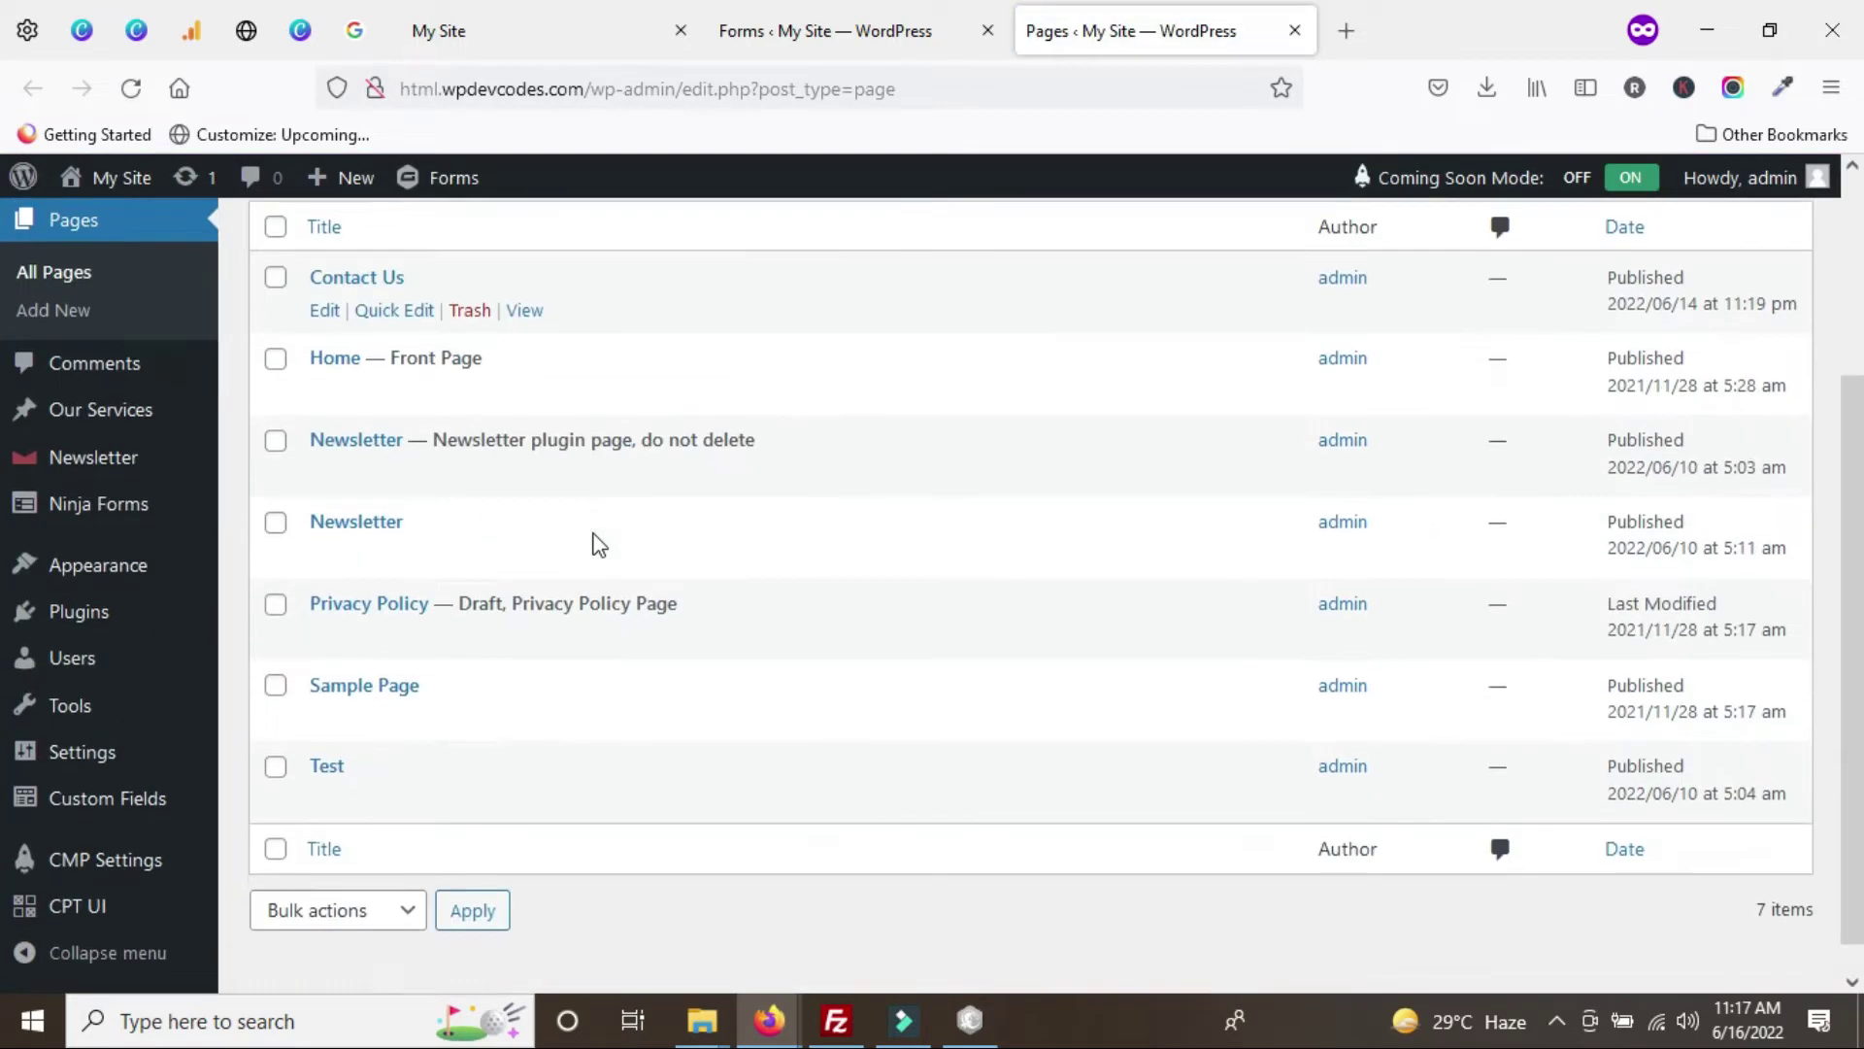
scroll(470, 543, "up", 3)
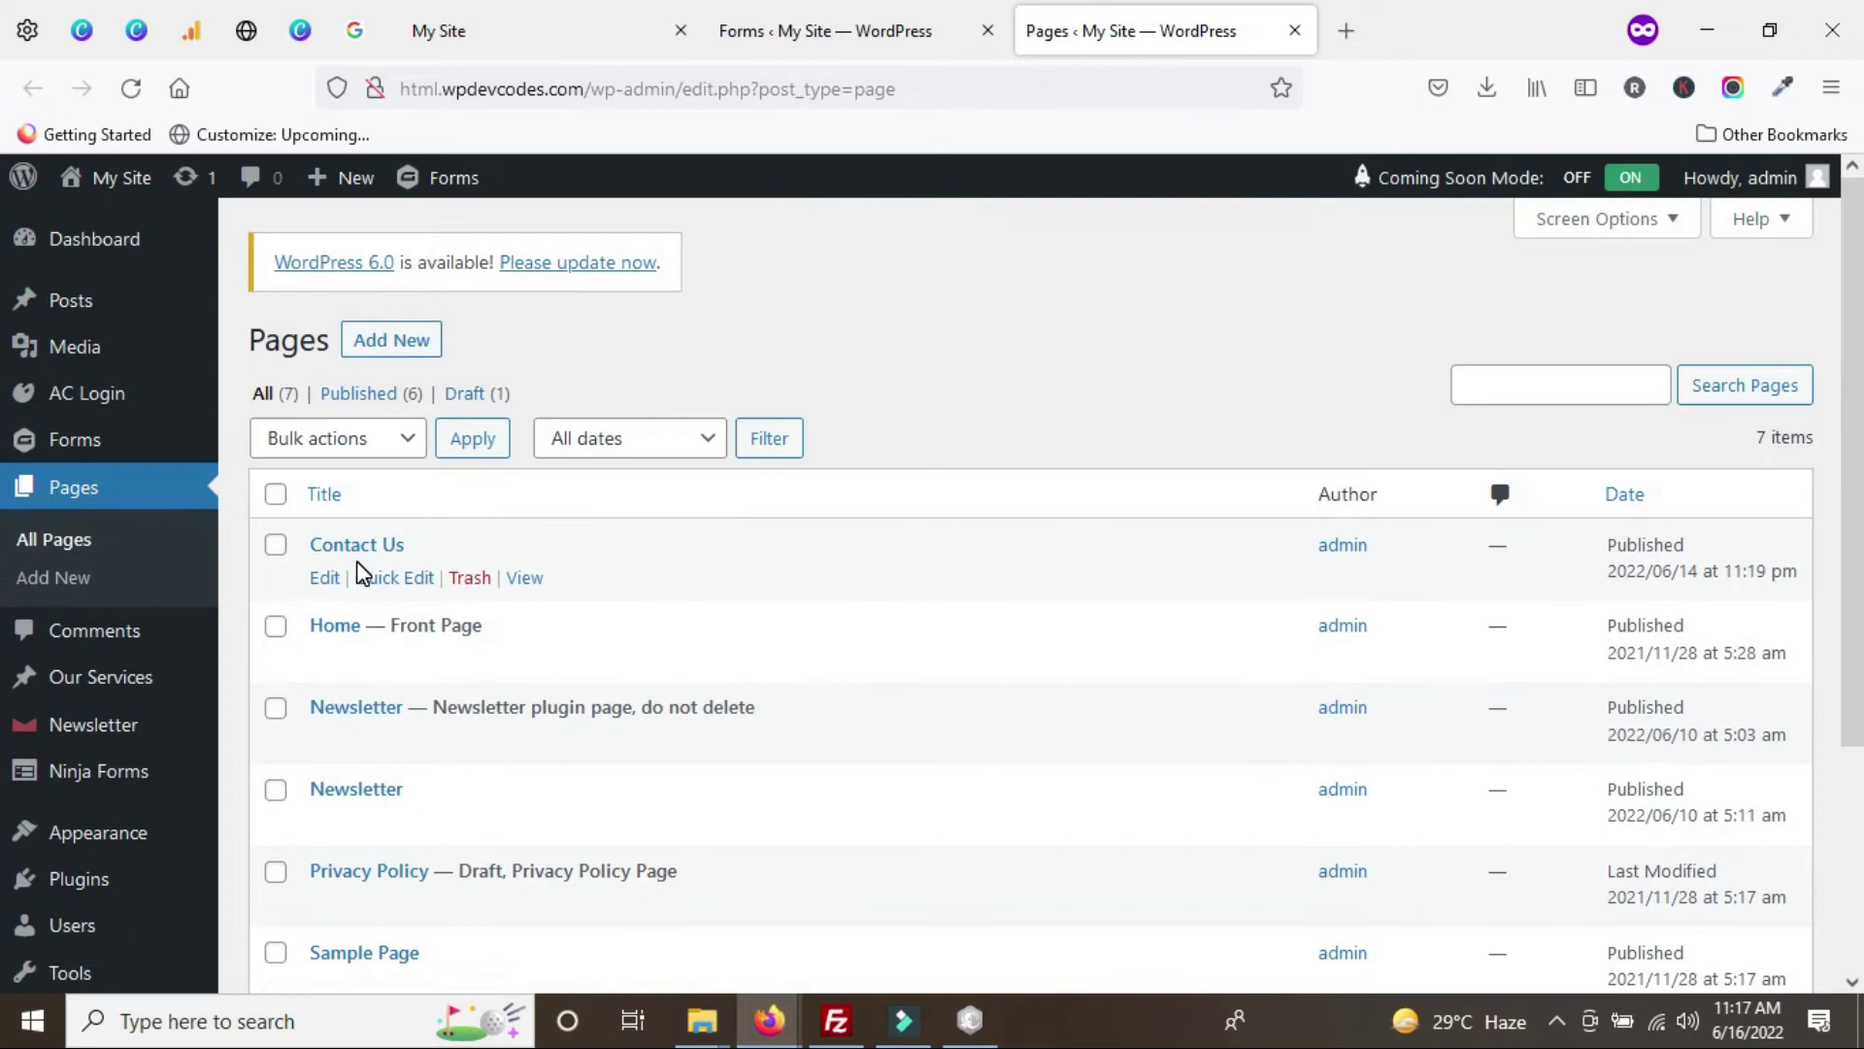
left_click(324, 581)
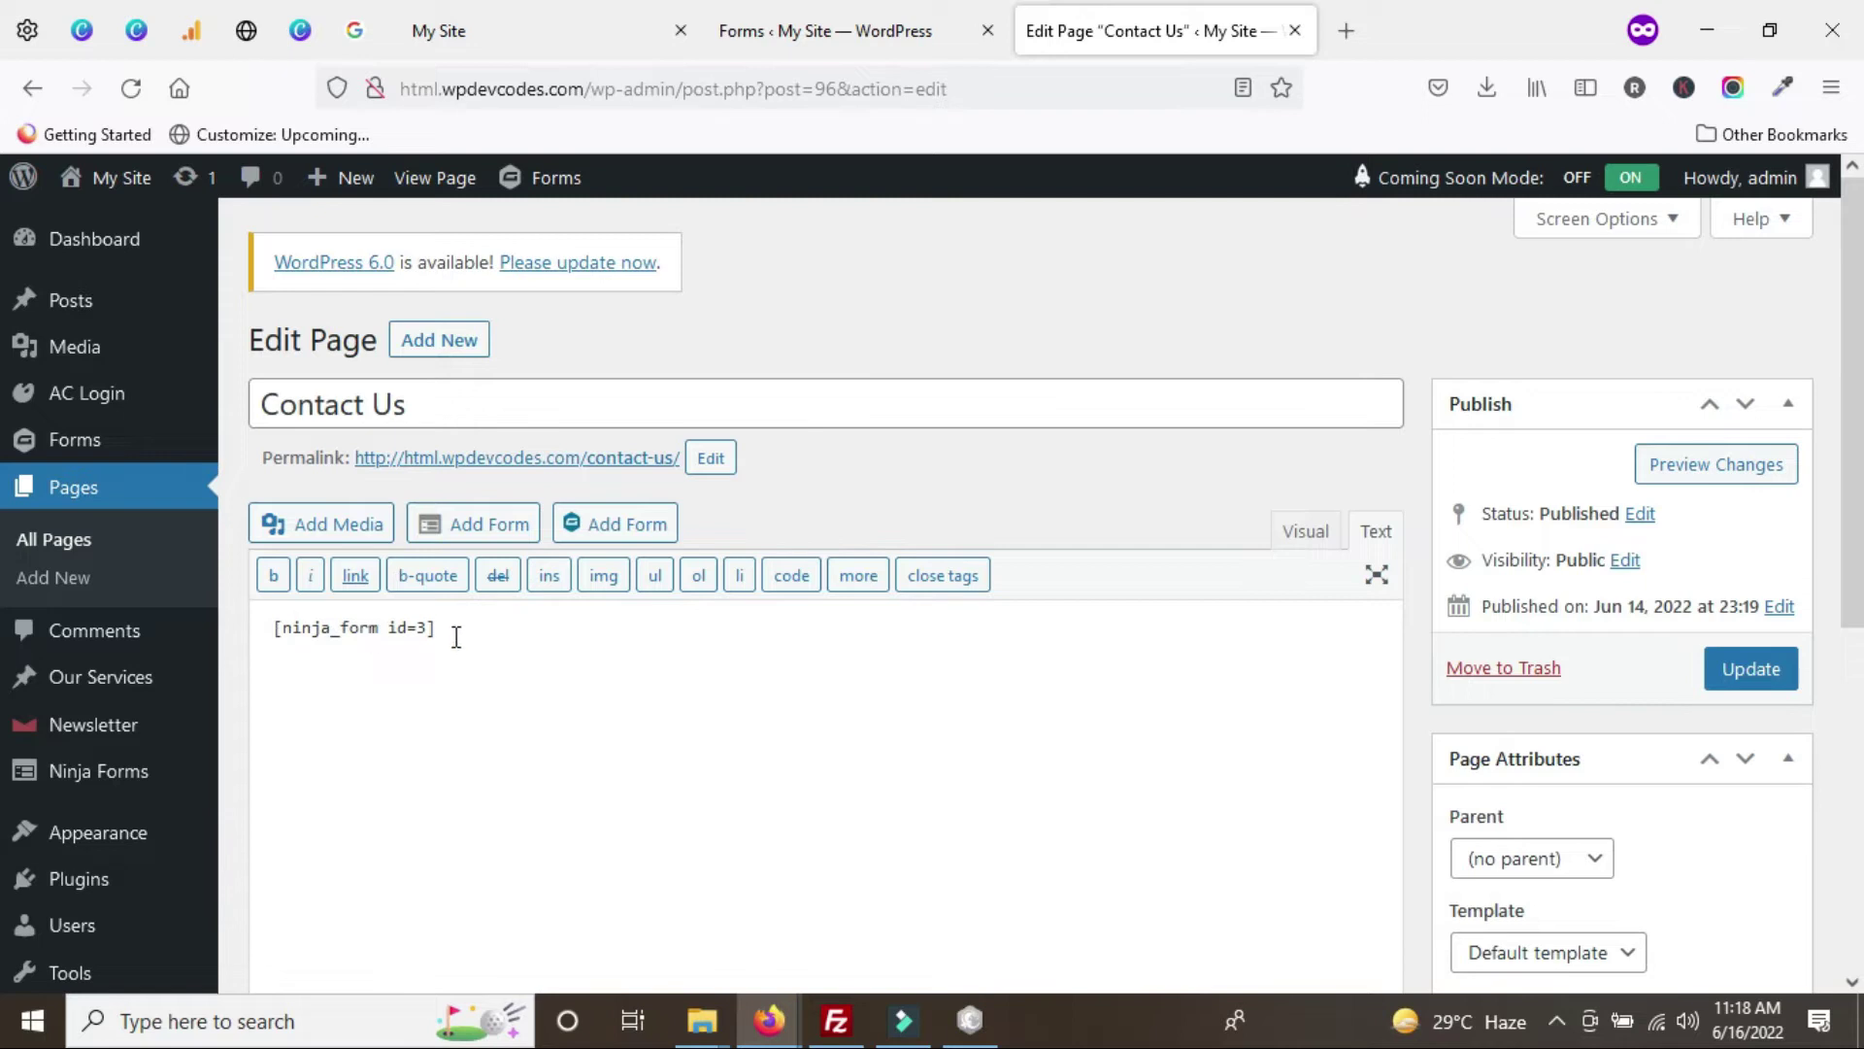
- Cut the old [ninja_form id=3] shortcode so the Contact Us page body is empty
left_click_drag(456, 631, 236, 626)
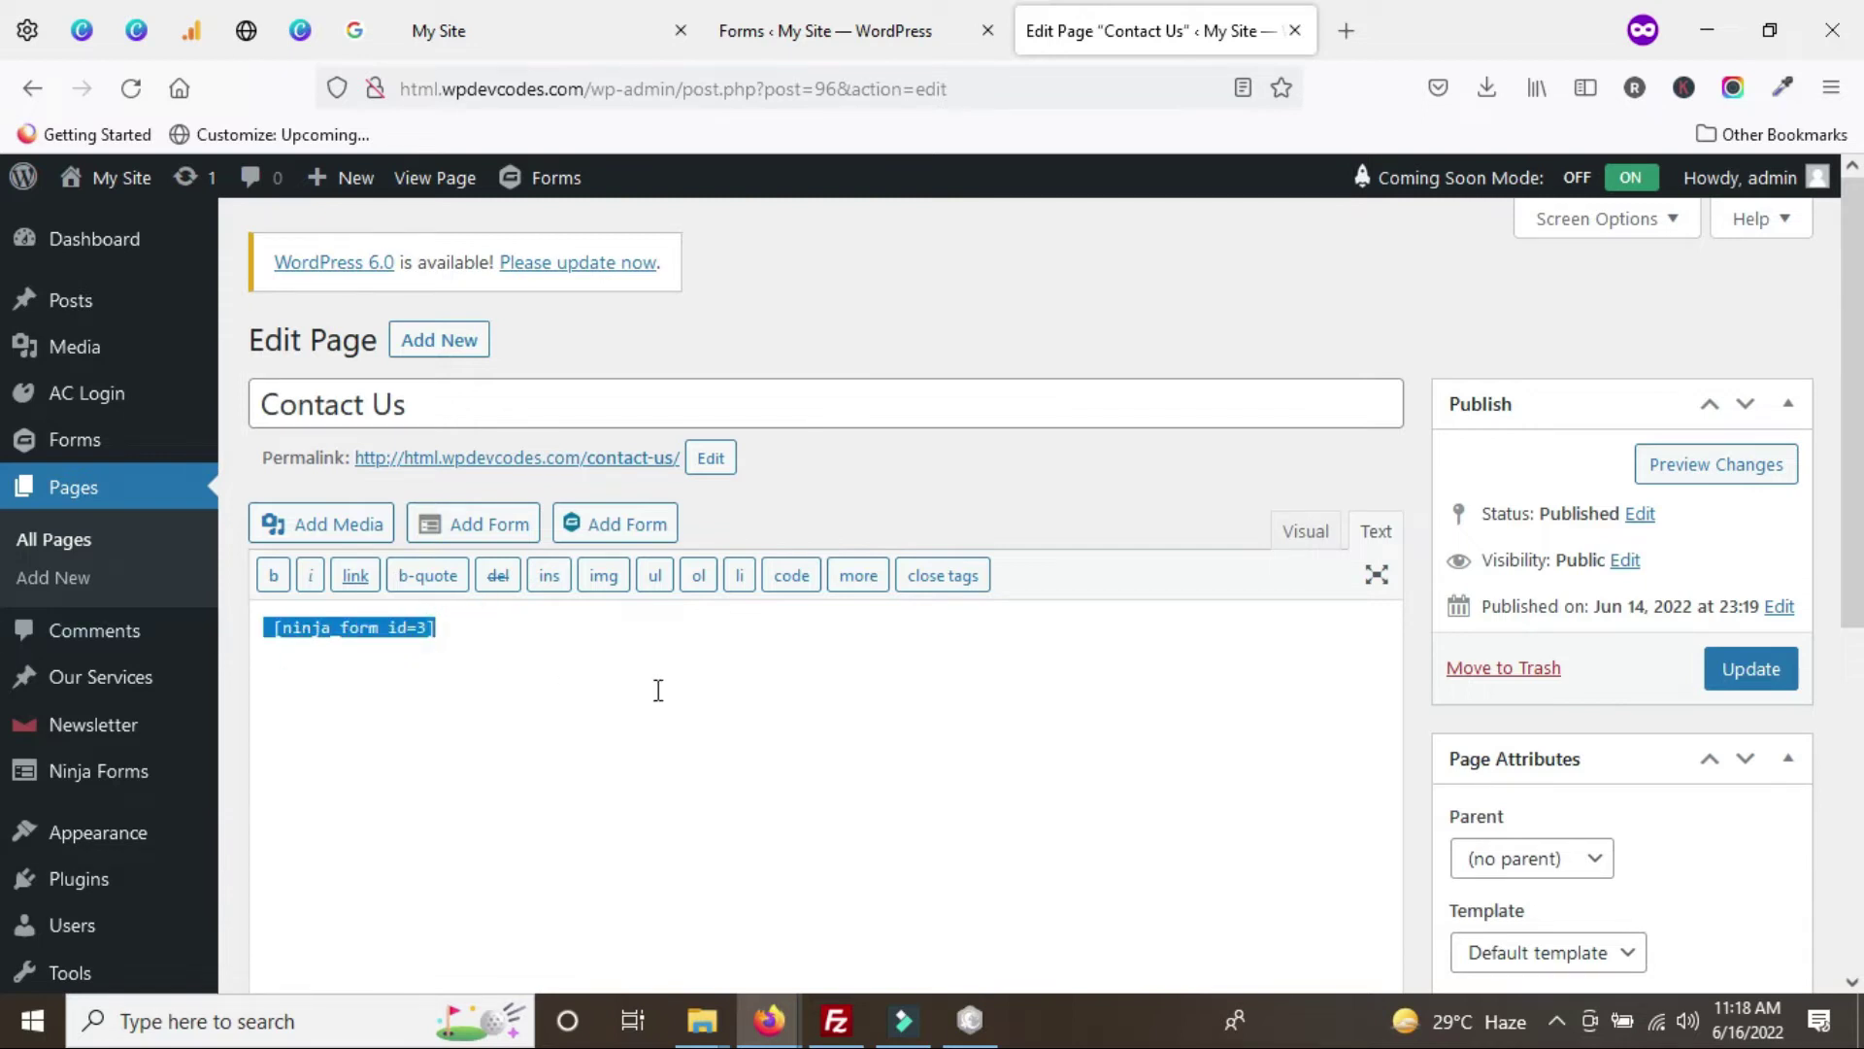
key("ctrl+x")
left_click(854, 30)
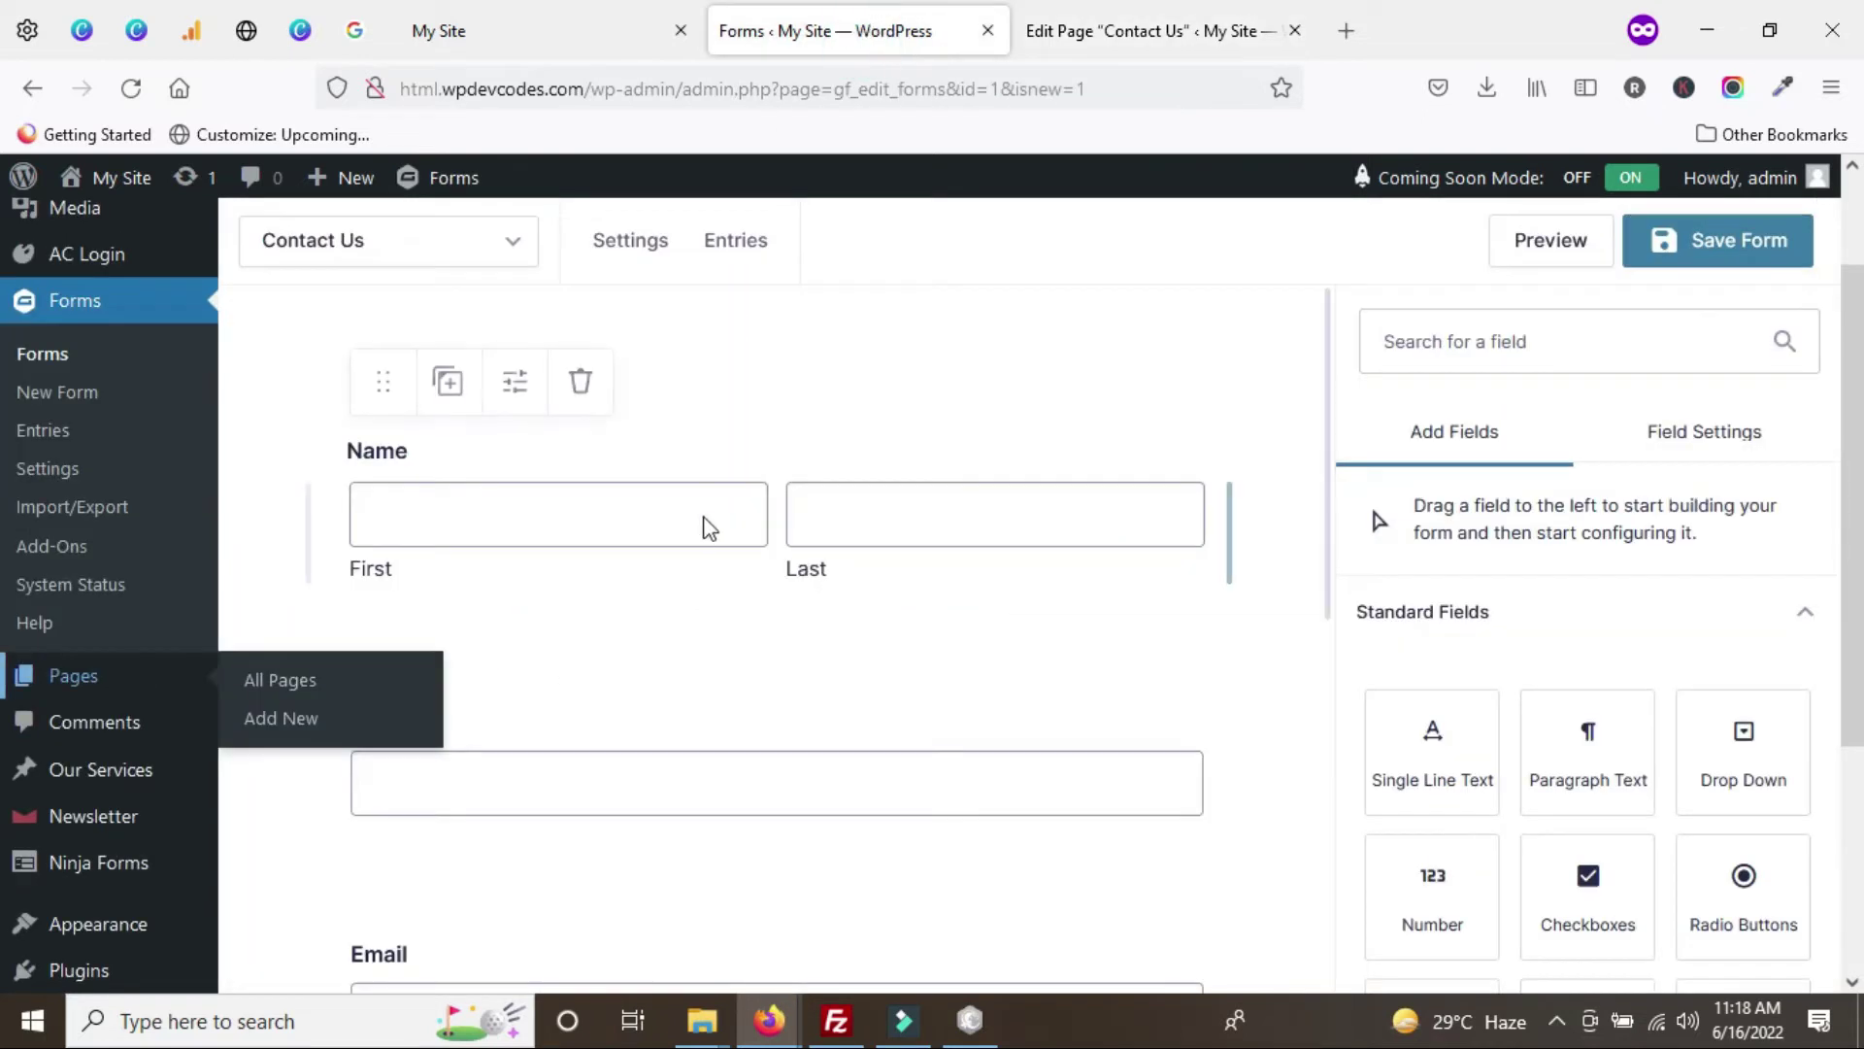
scroll(637, 637, "down", 2)
left_click(641, 639)
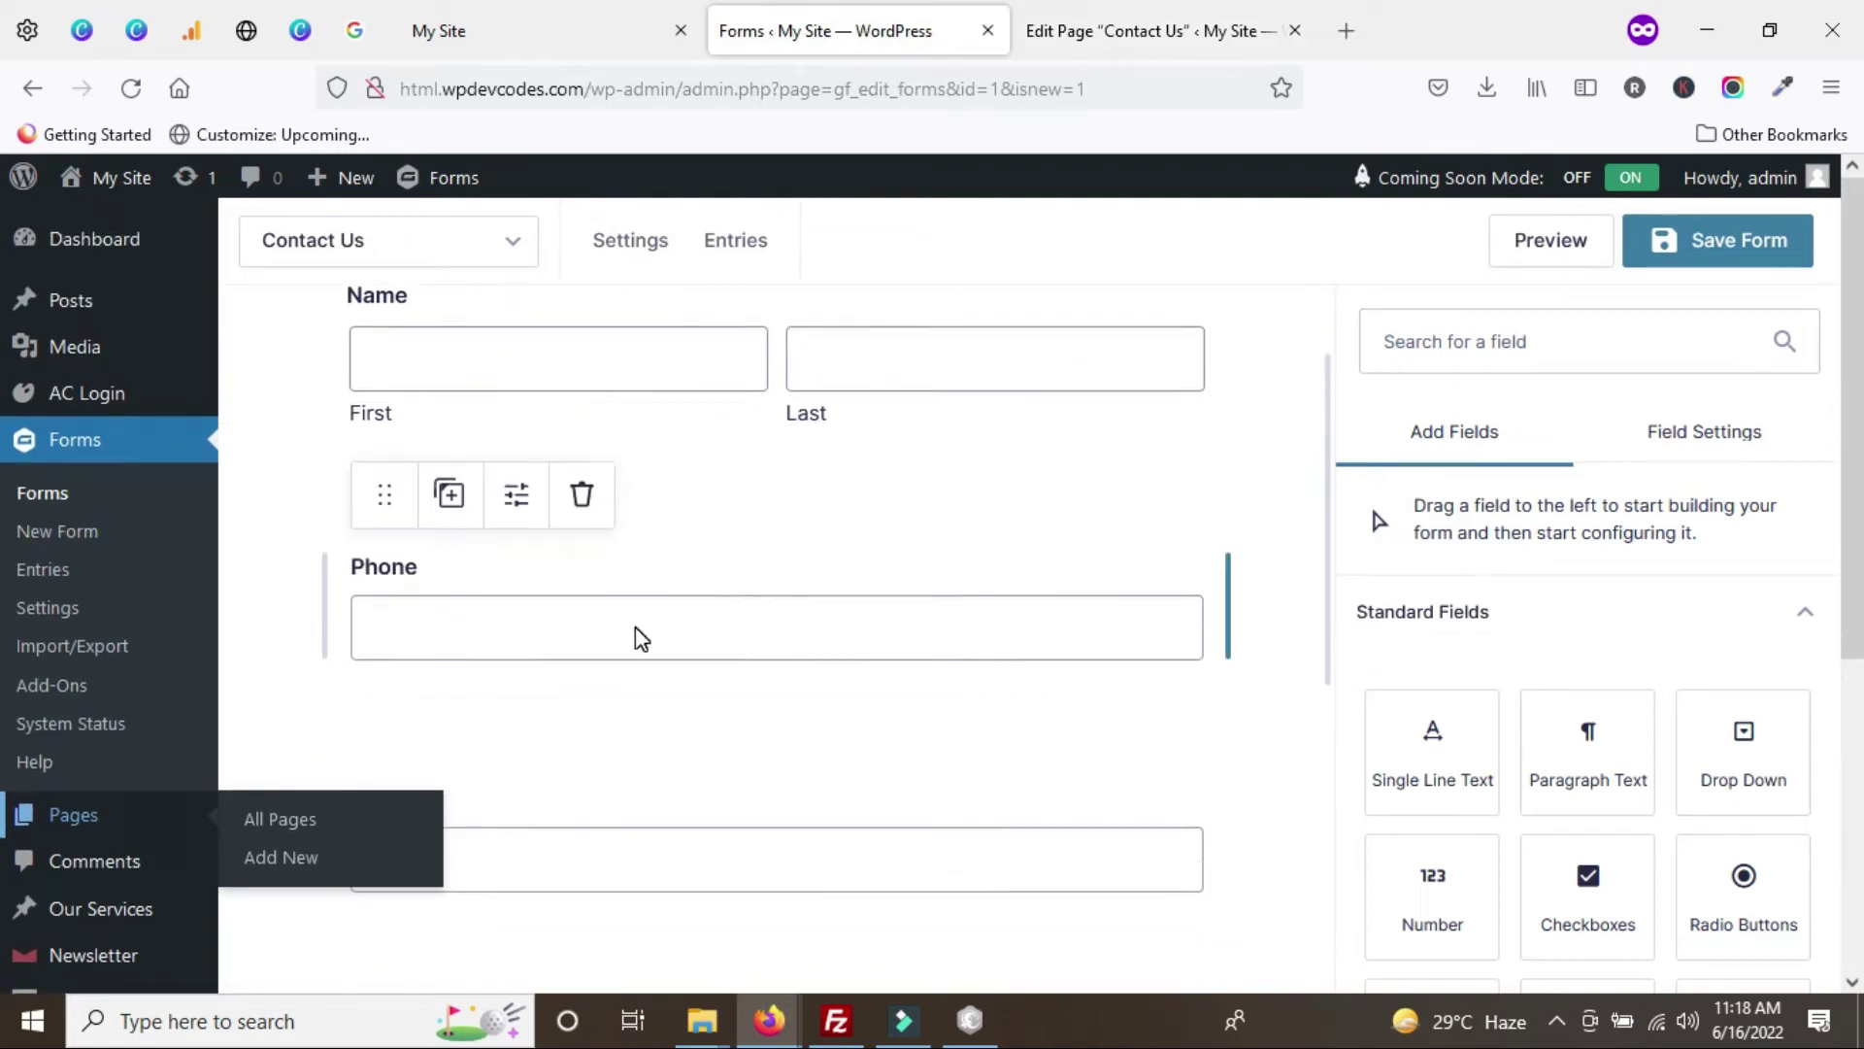
left_click(1213, 32)
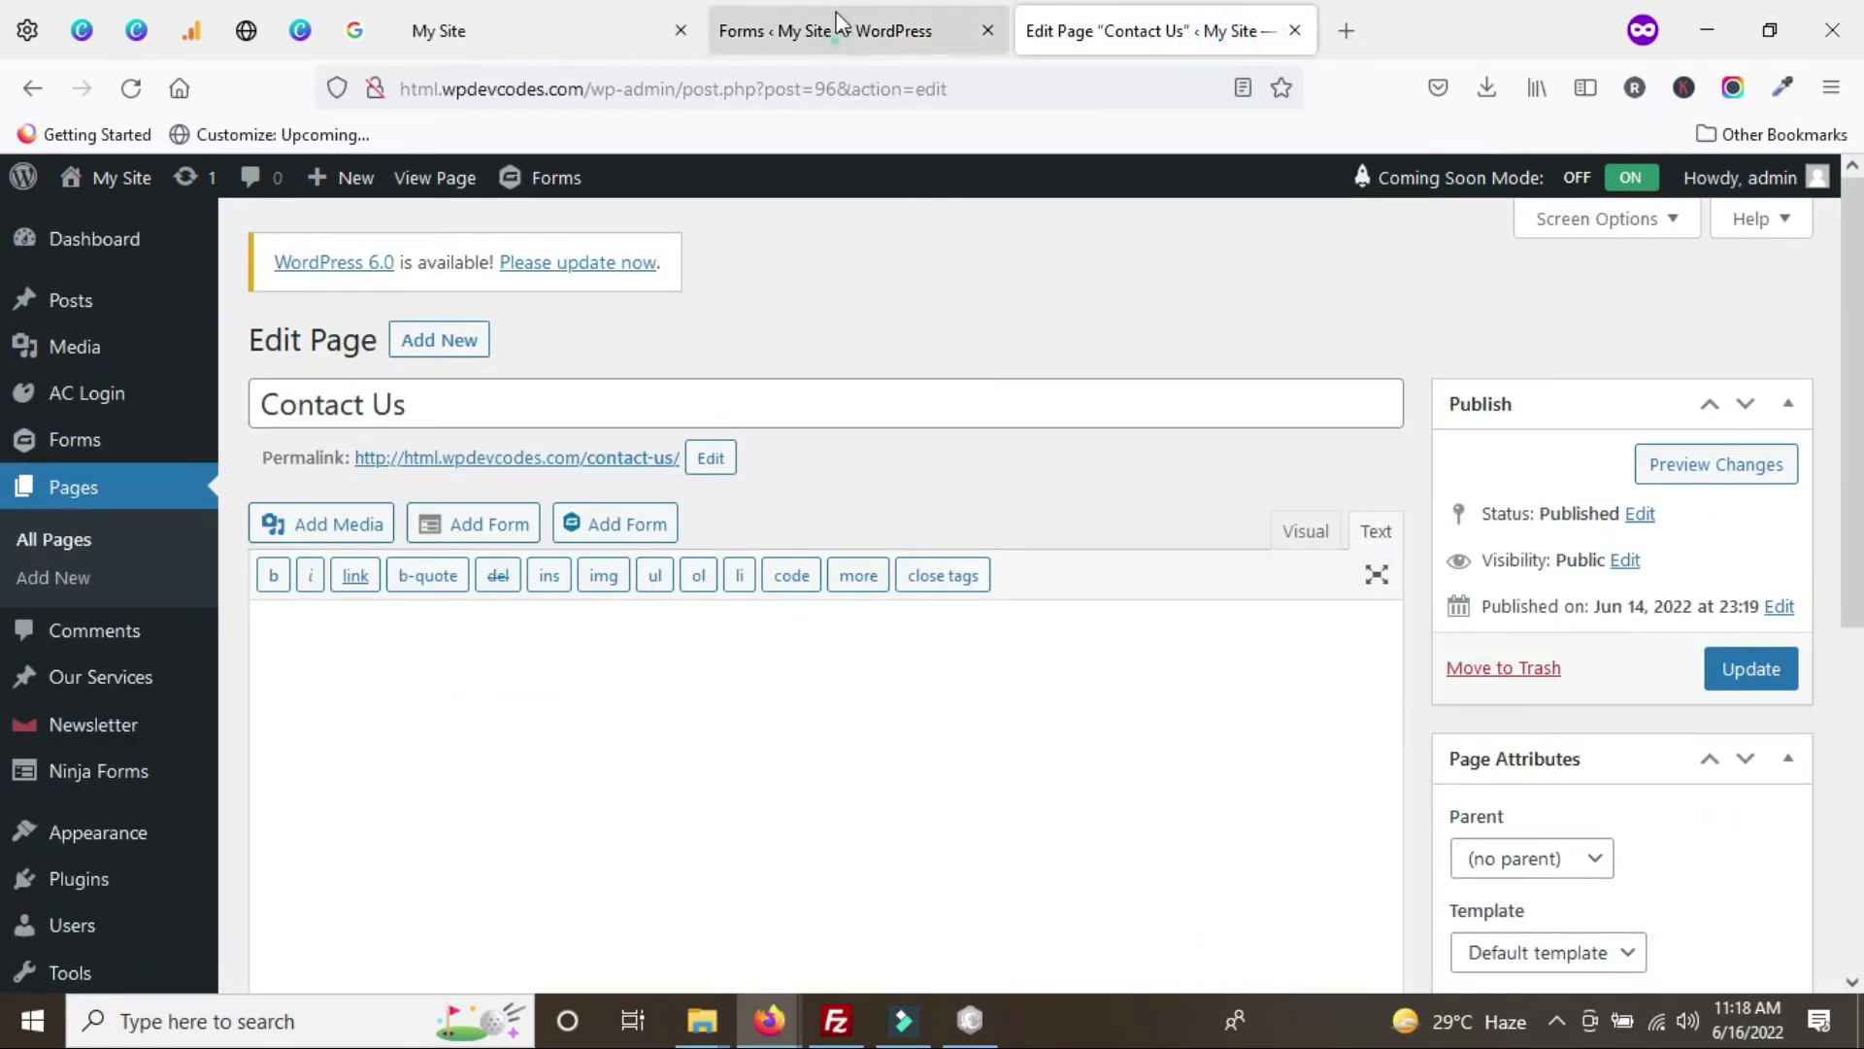
left_click(816, 34)
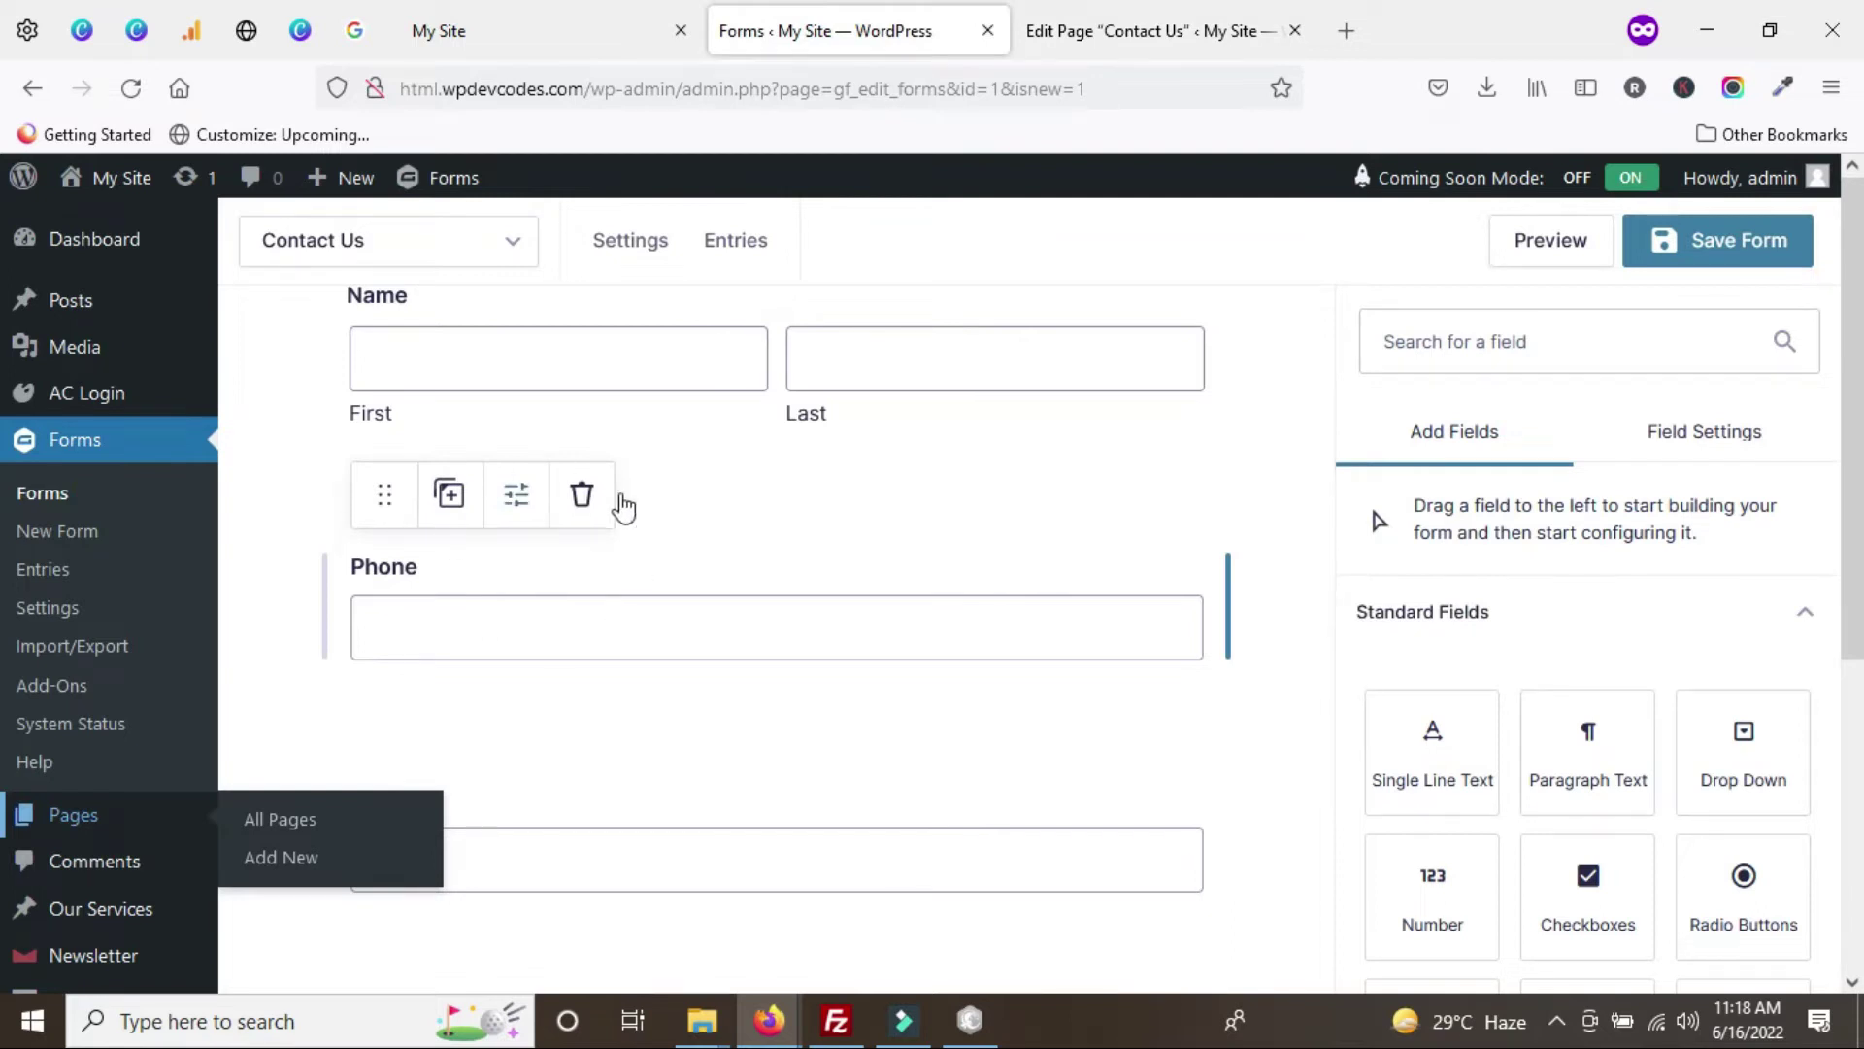
scroll(774, 664, "up", 2)
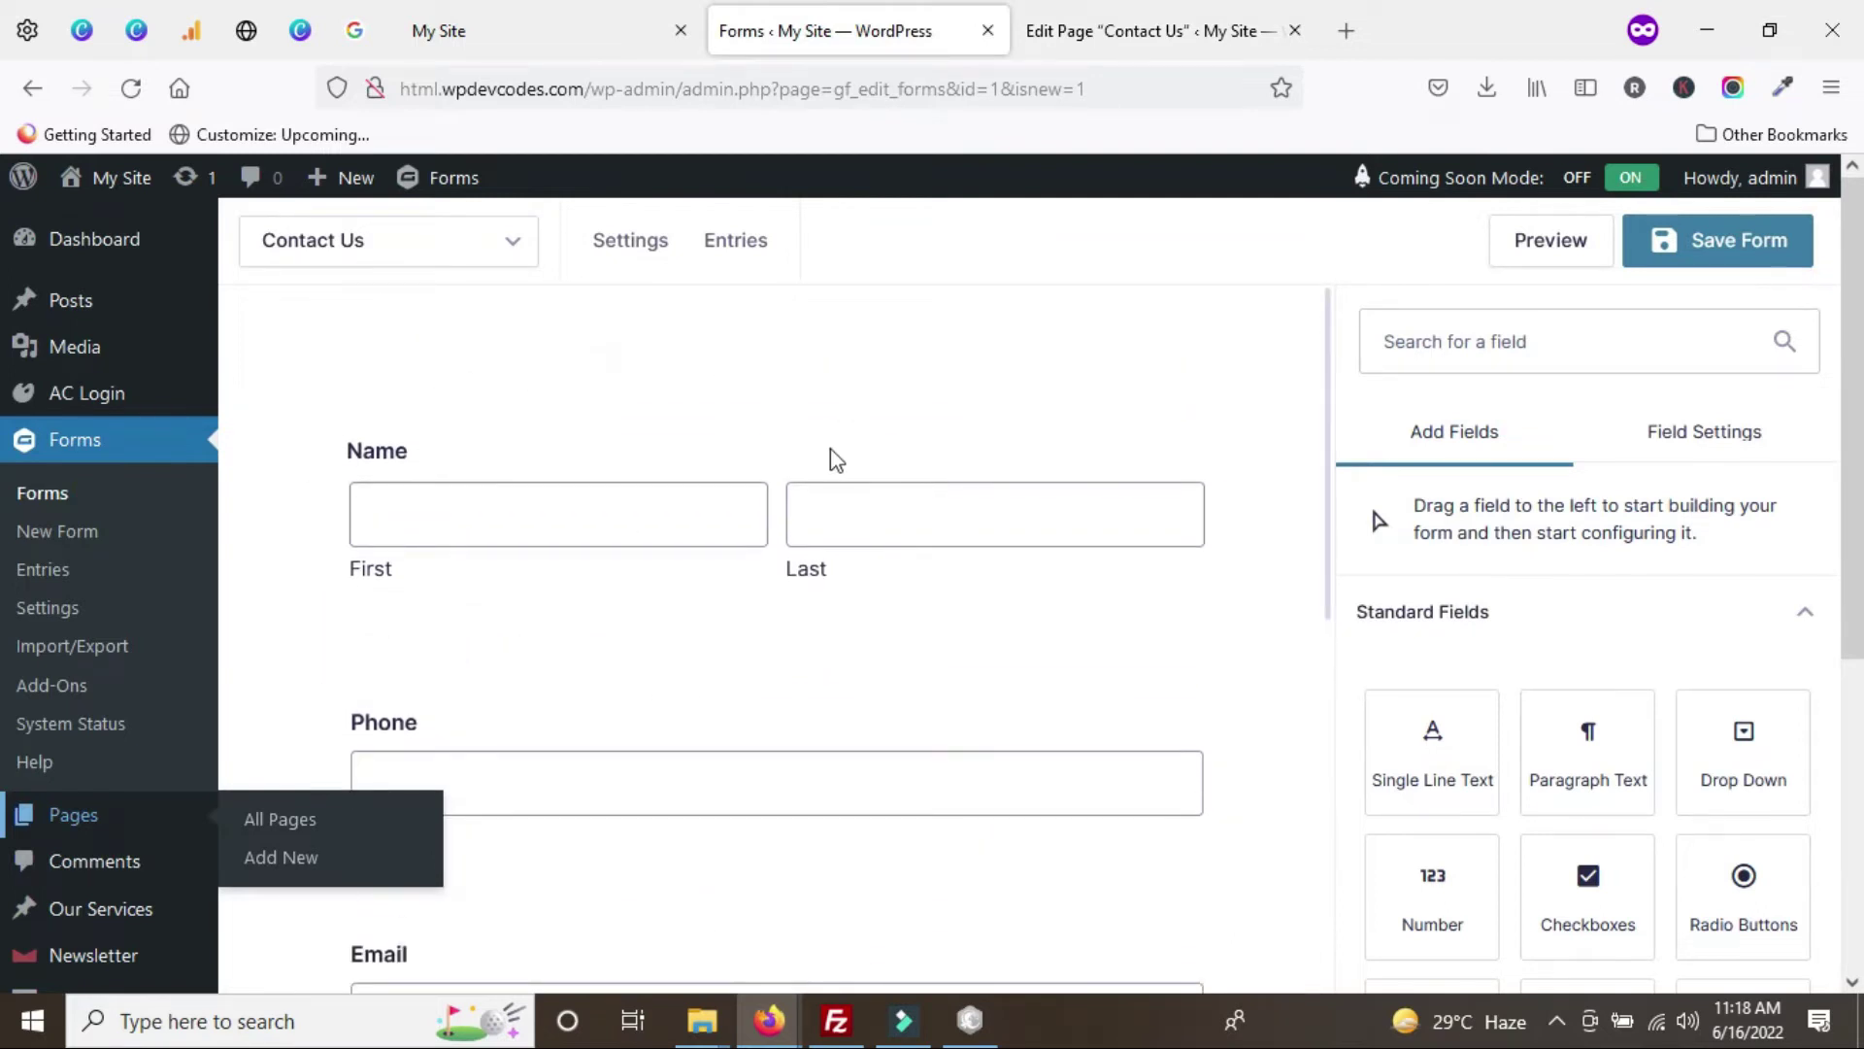
left_click(1079, 34)
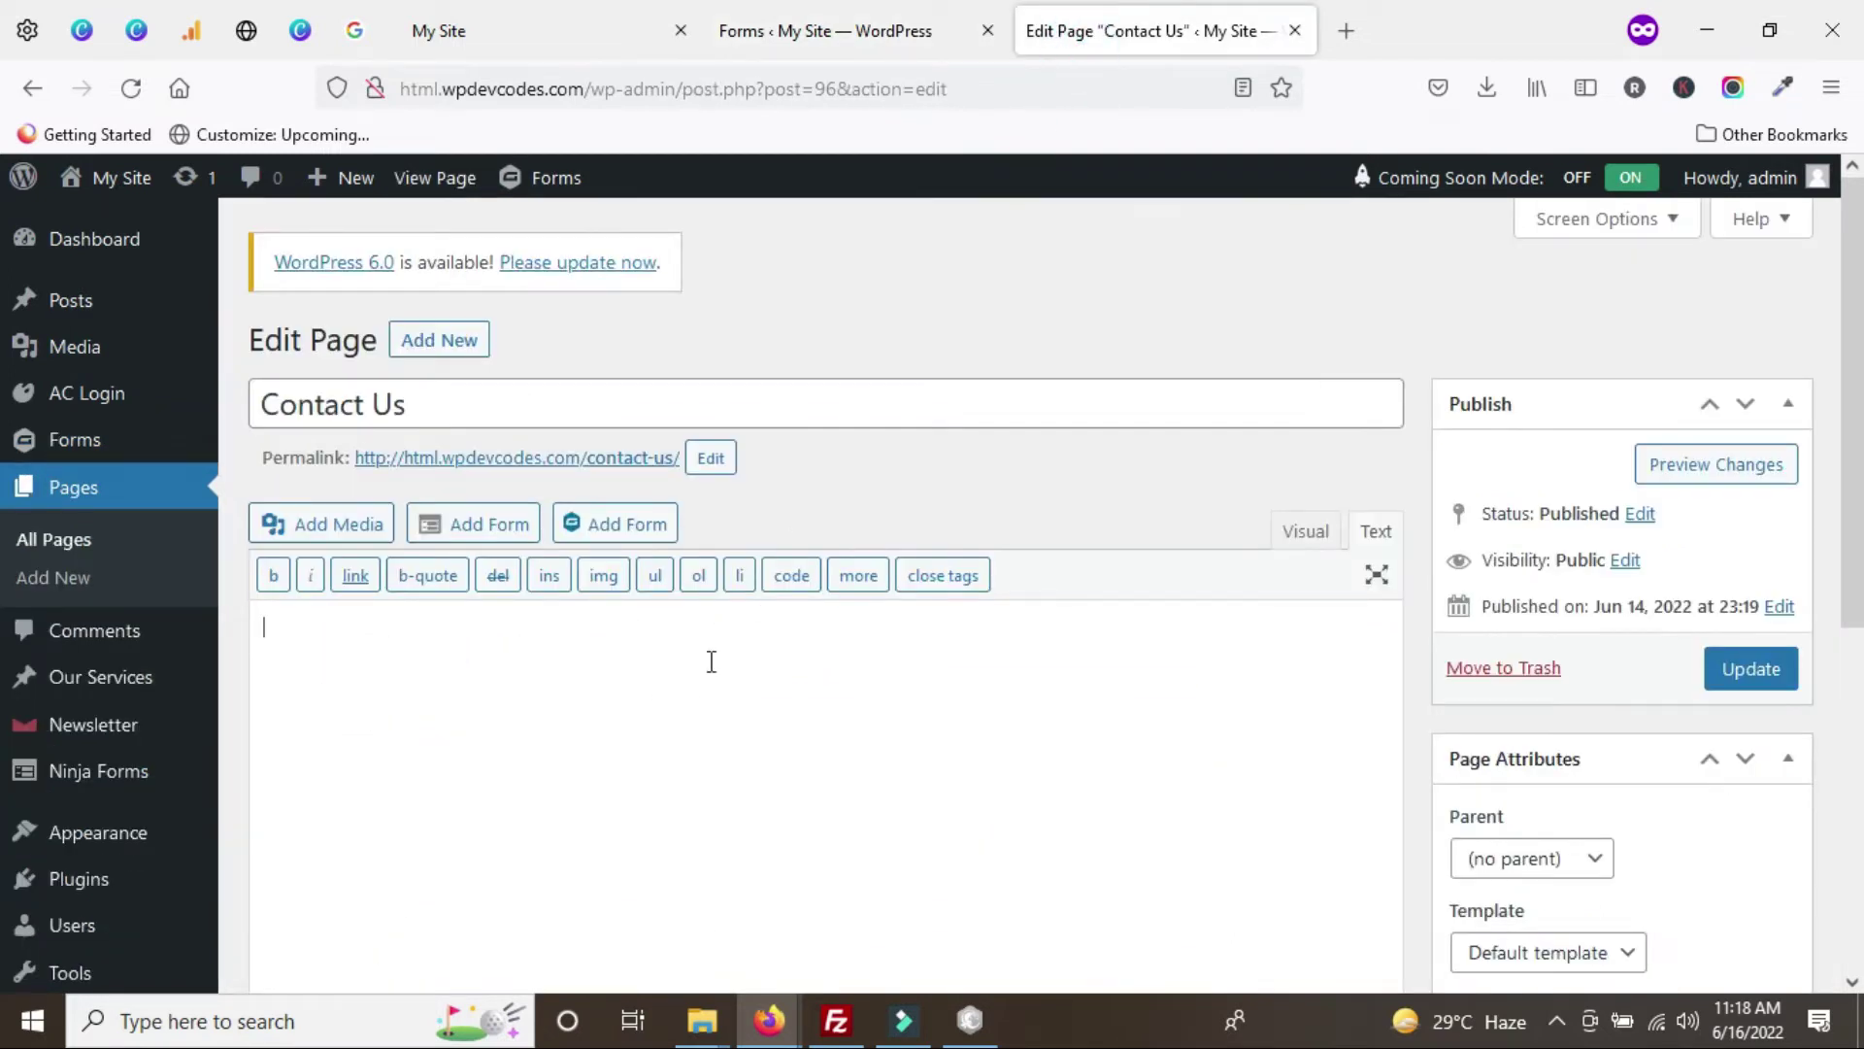
left_click(605, 668)
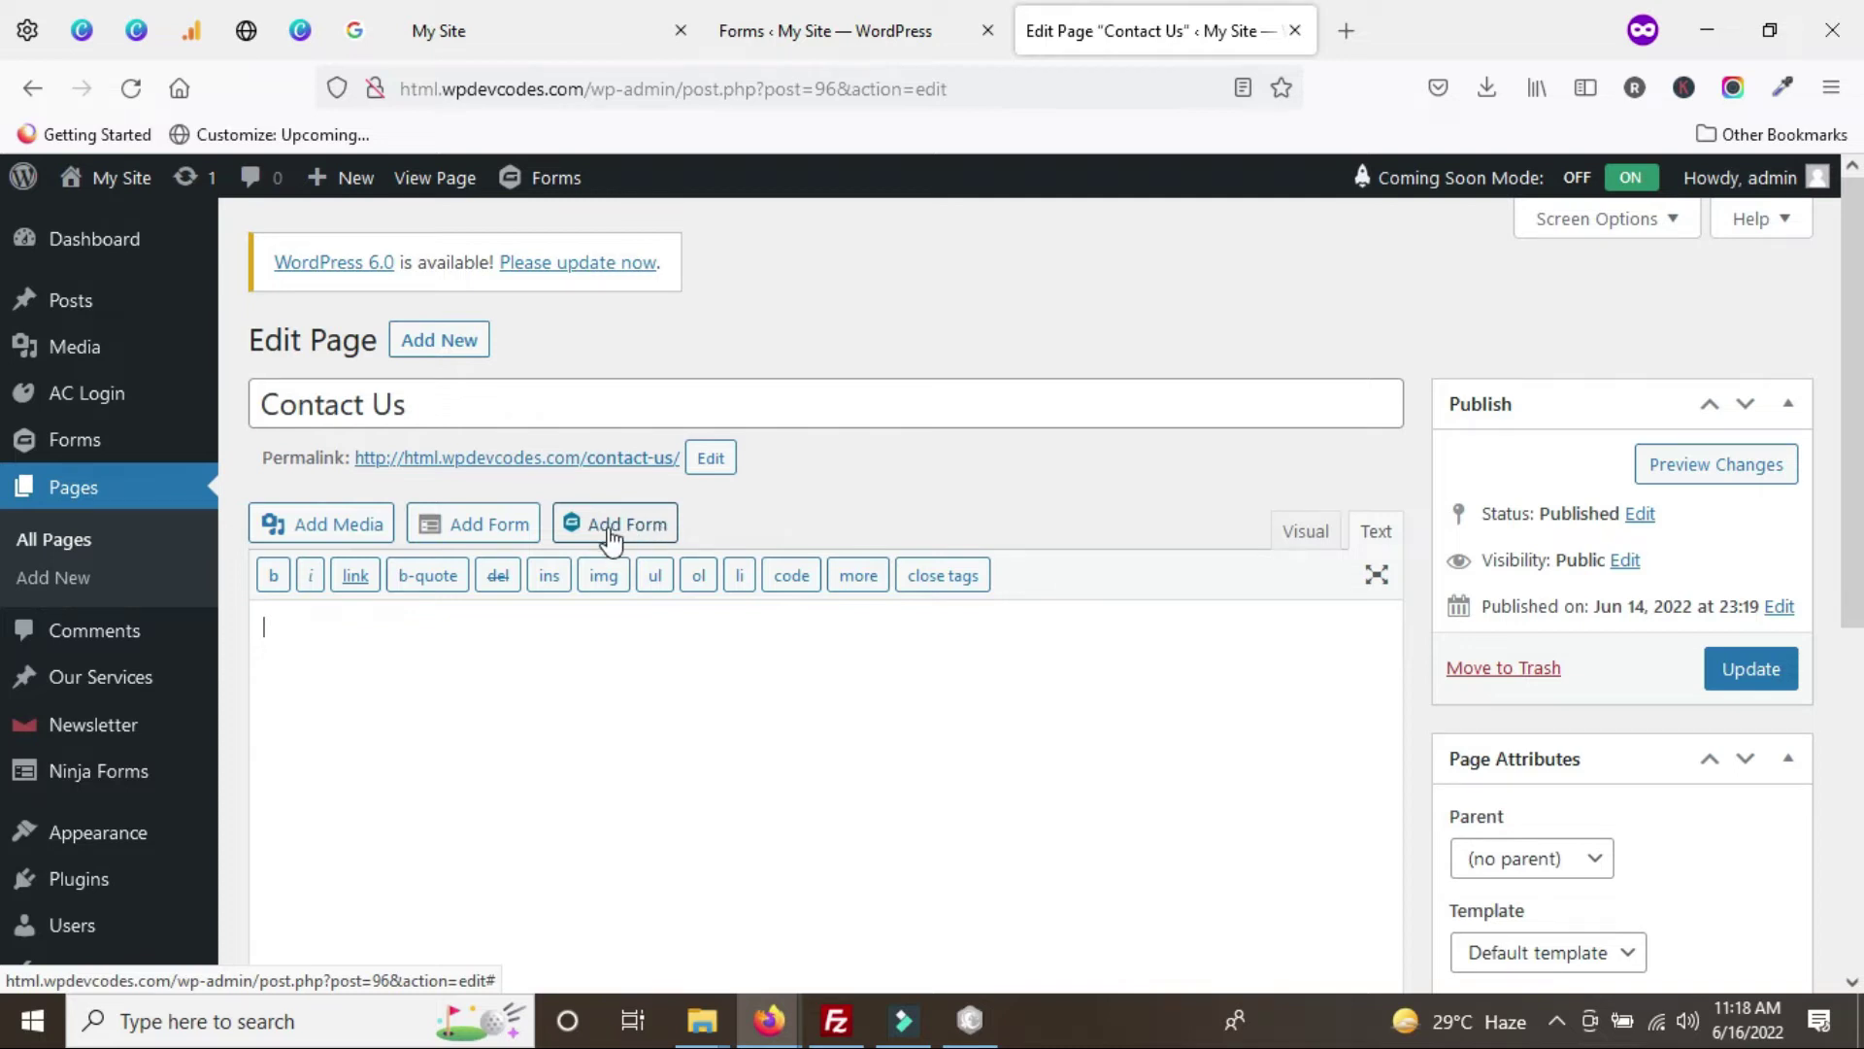
- Insert the Contact Us form with Ajax enabled into the page and update it
left_click(609, 529)
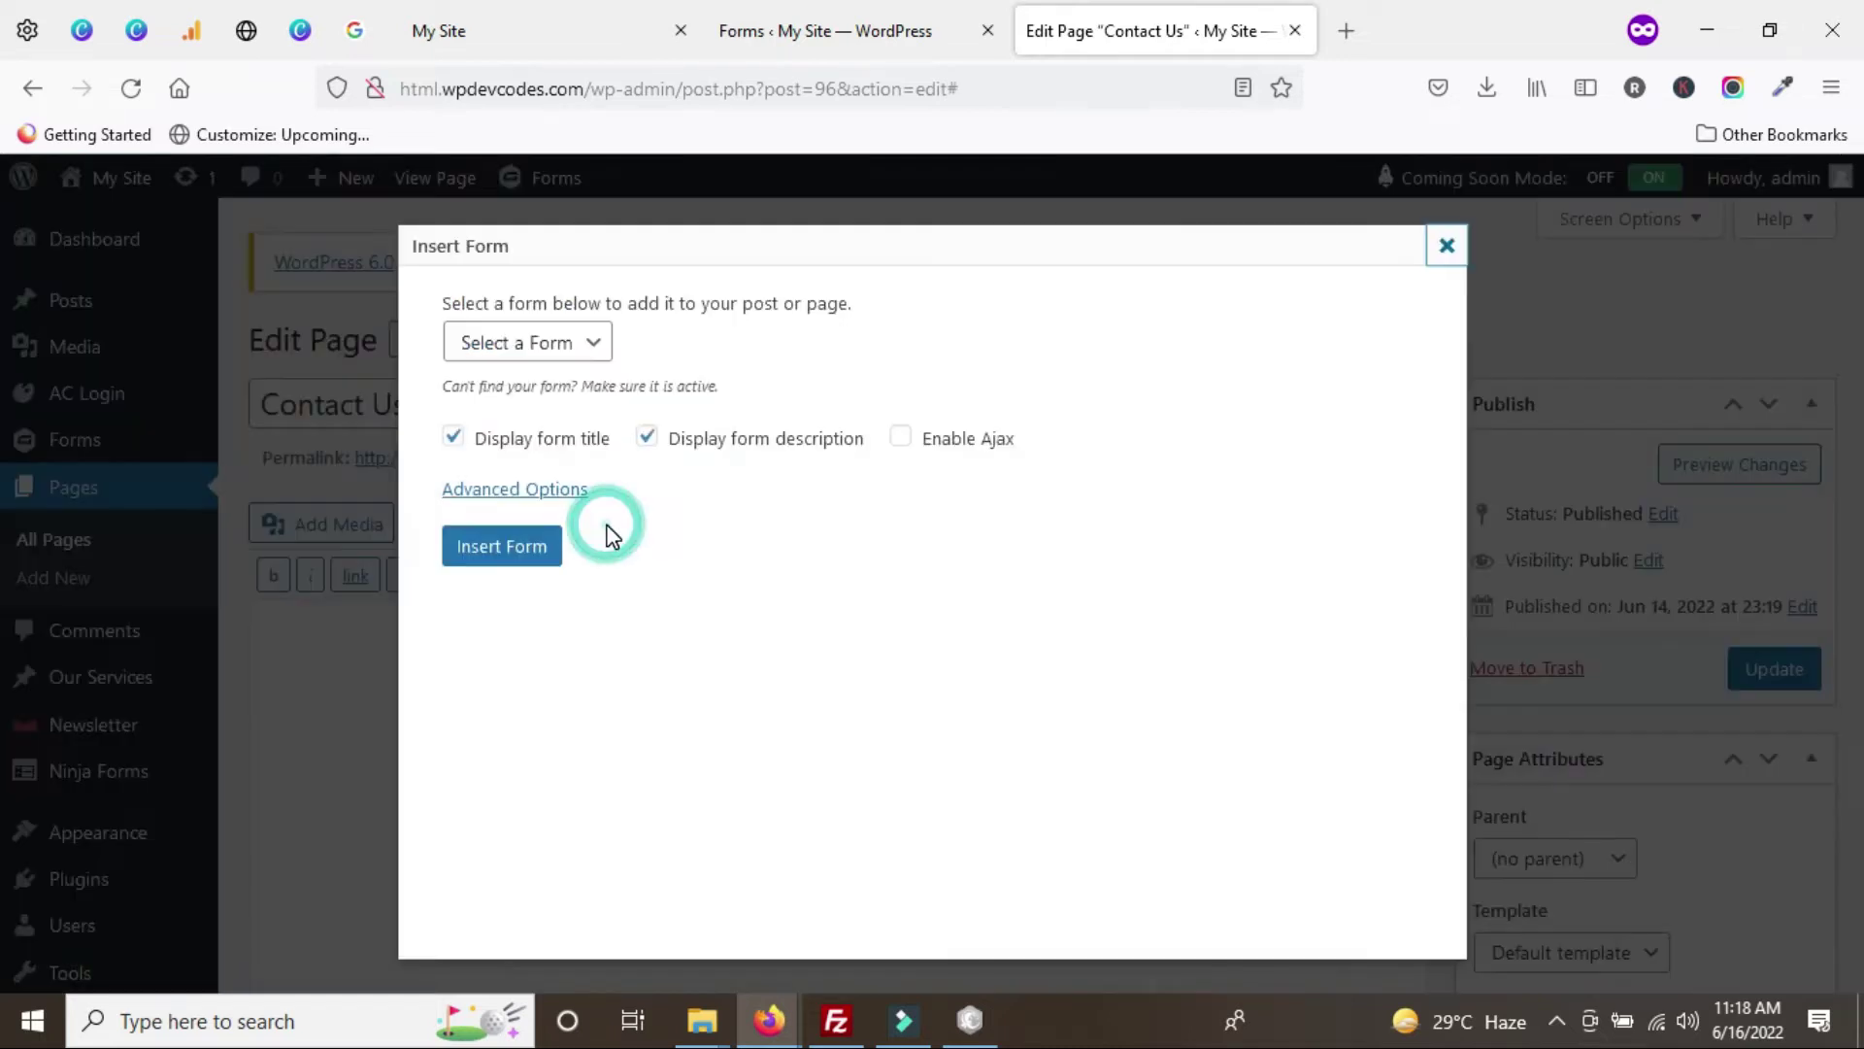
left_click(565, 343)
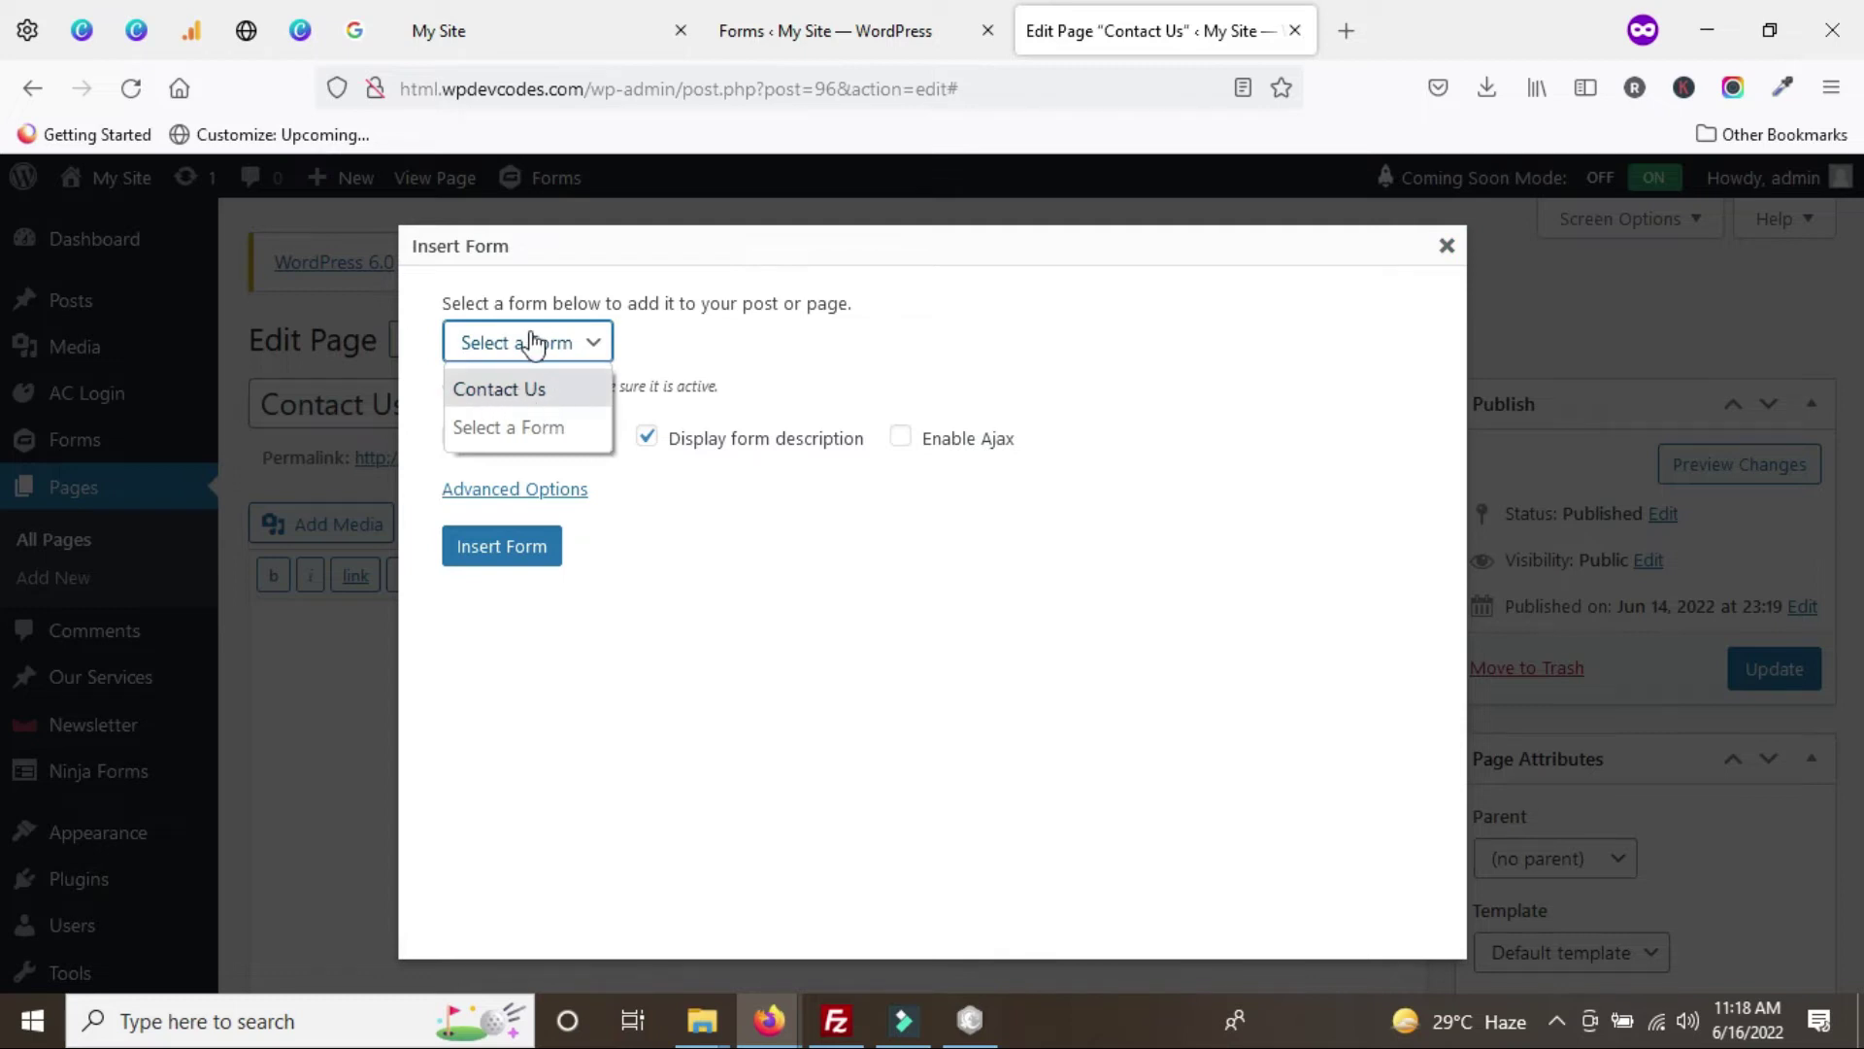
left_click(514, 392)
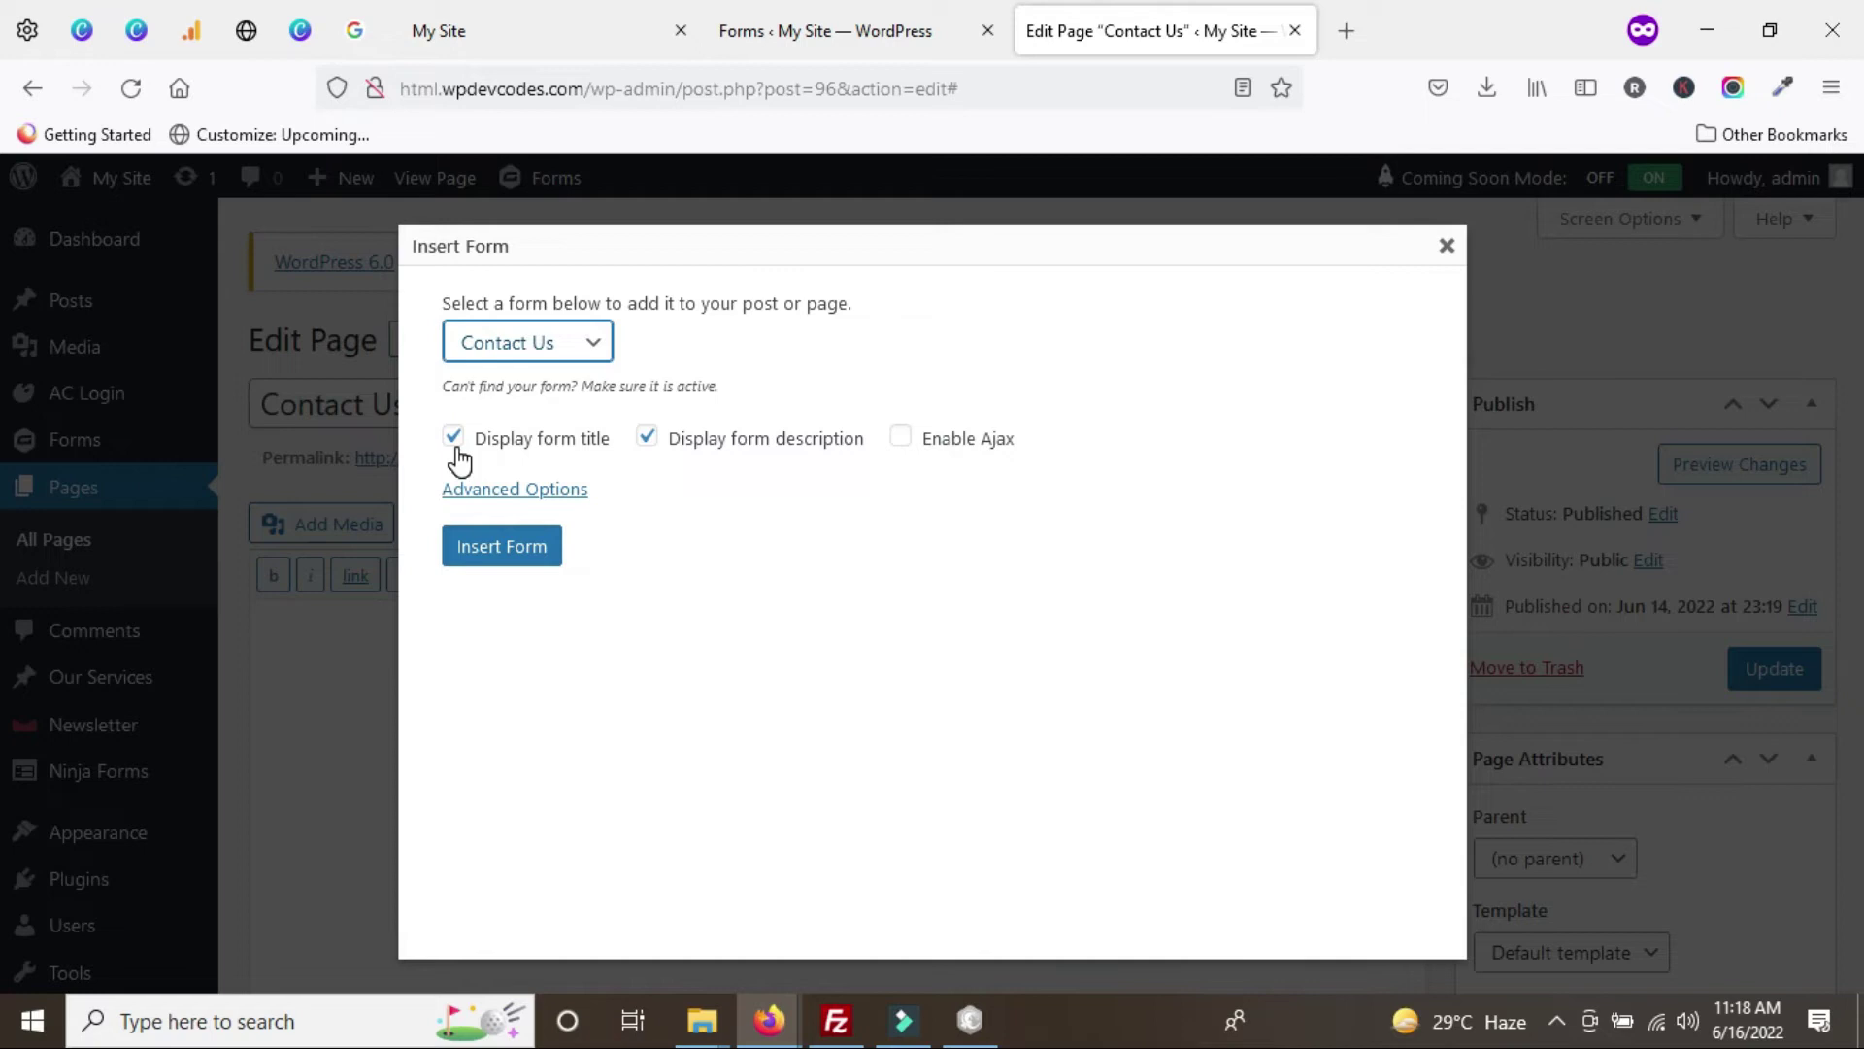
left_click(903, 445)
left_click(905, 447)
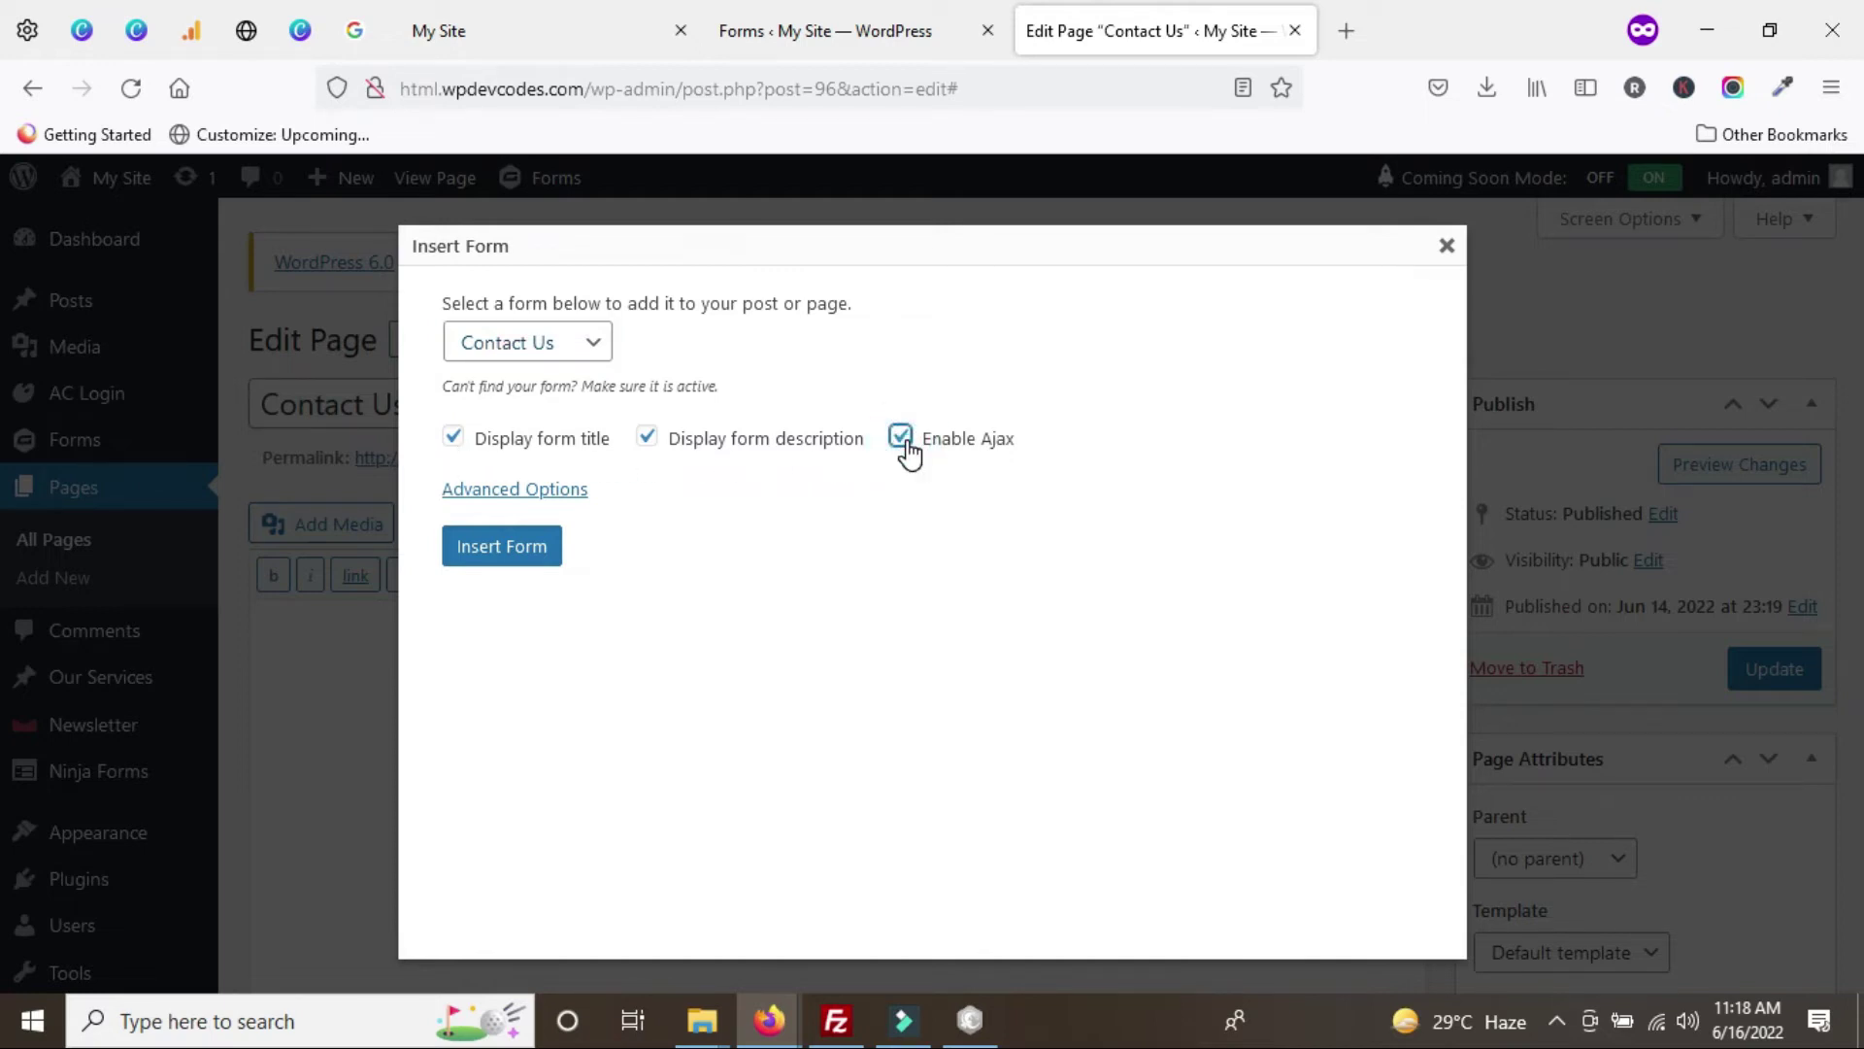
left_click(497, 549)
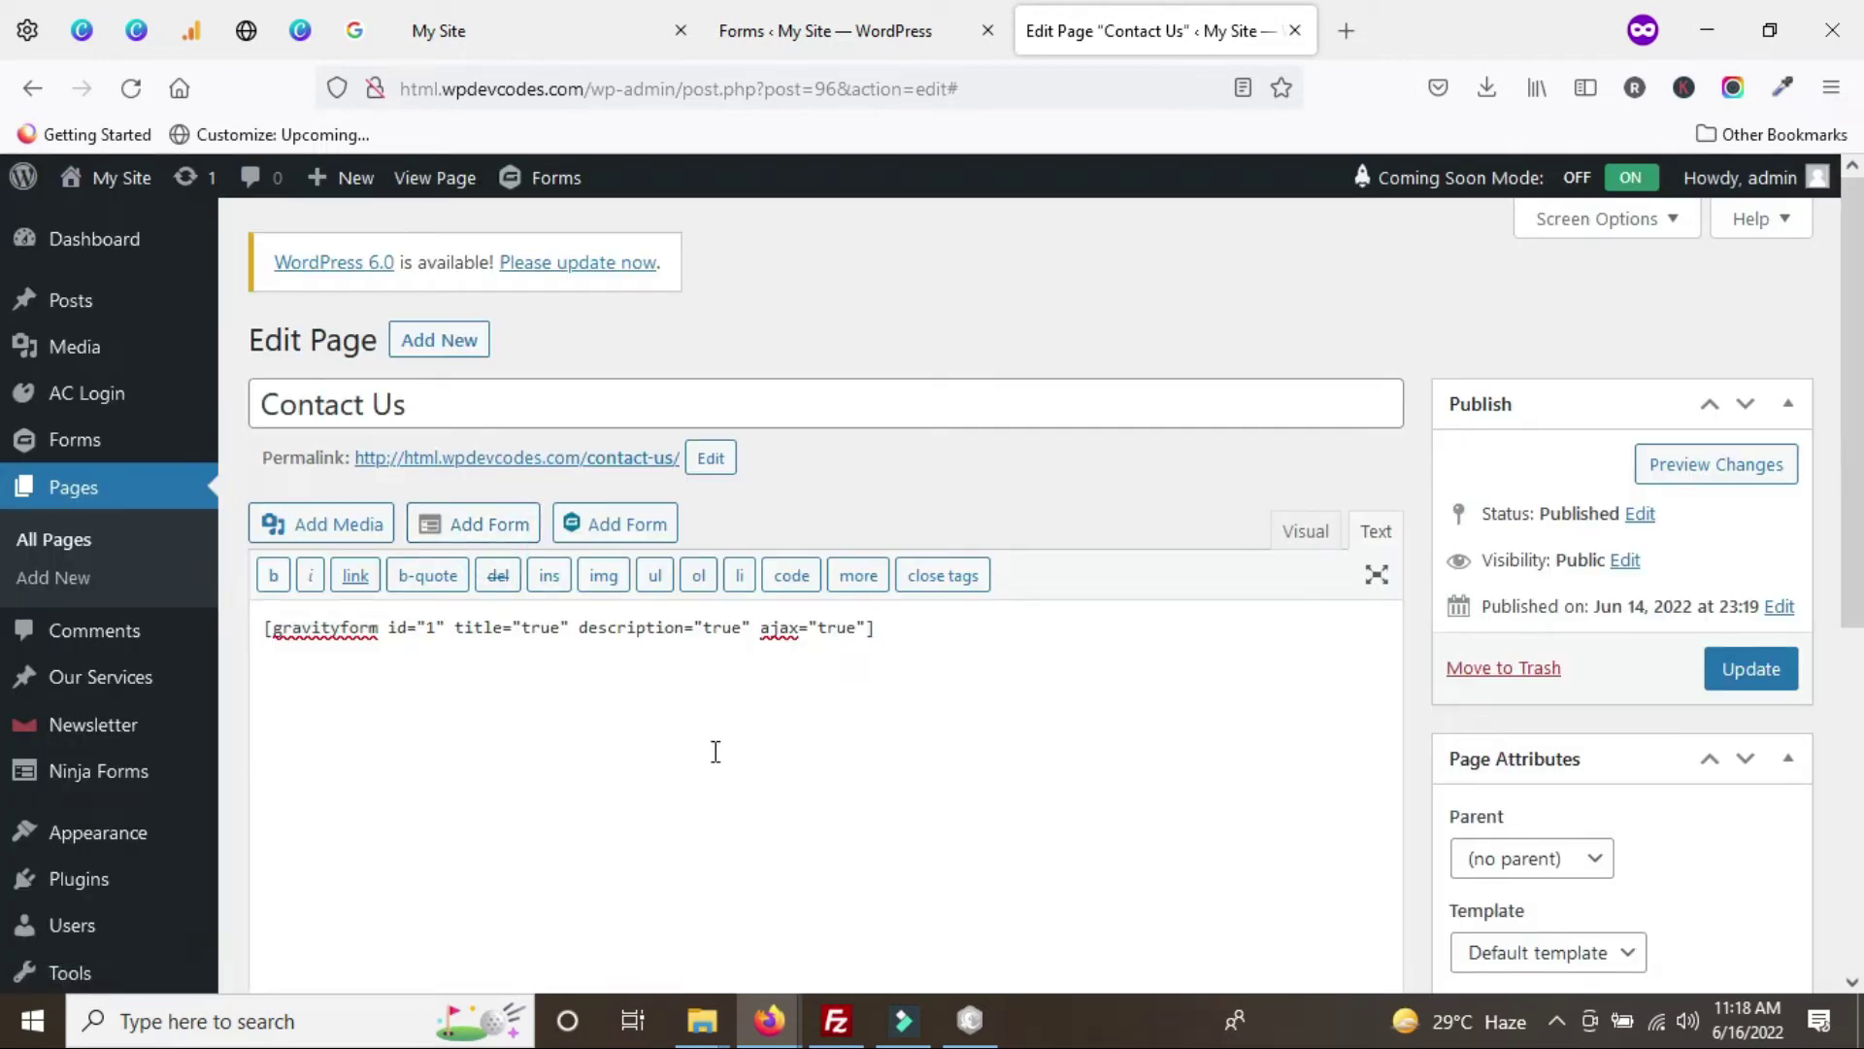
left_click(1749, 668)
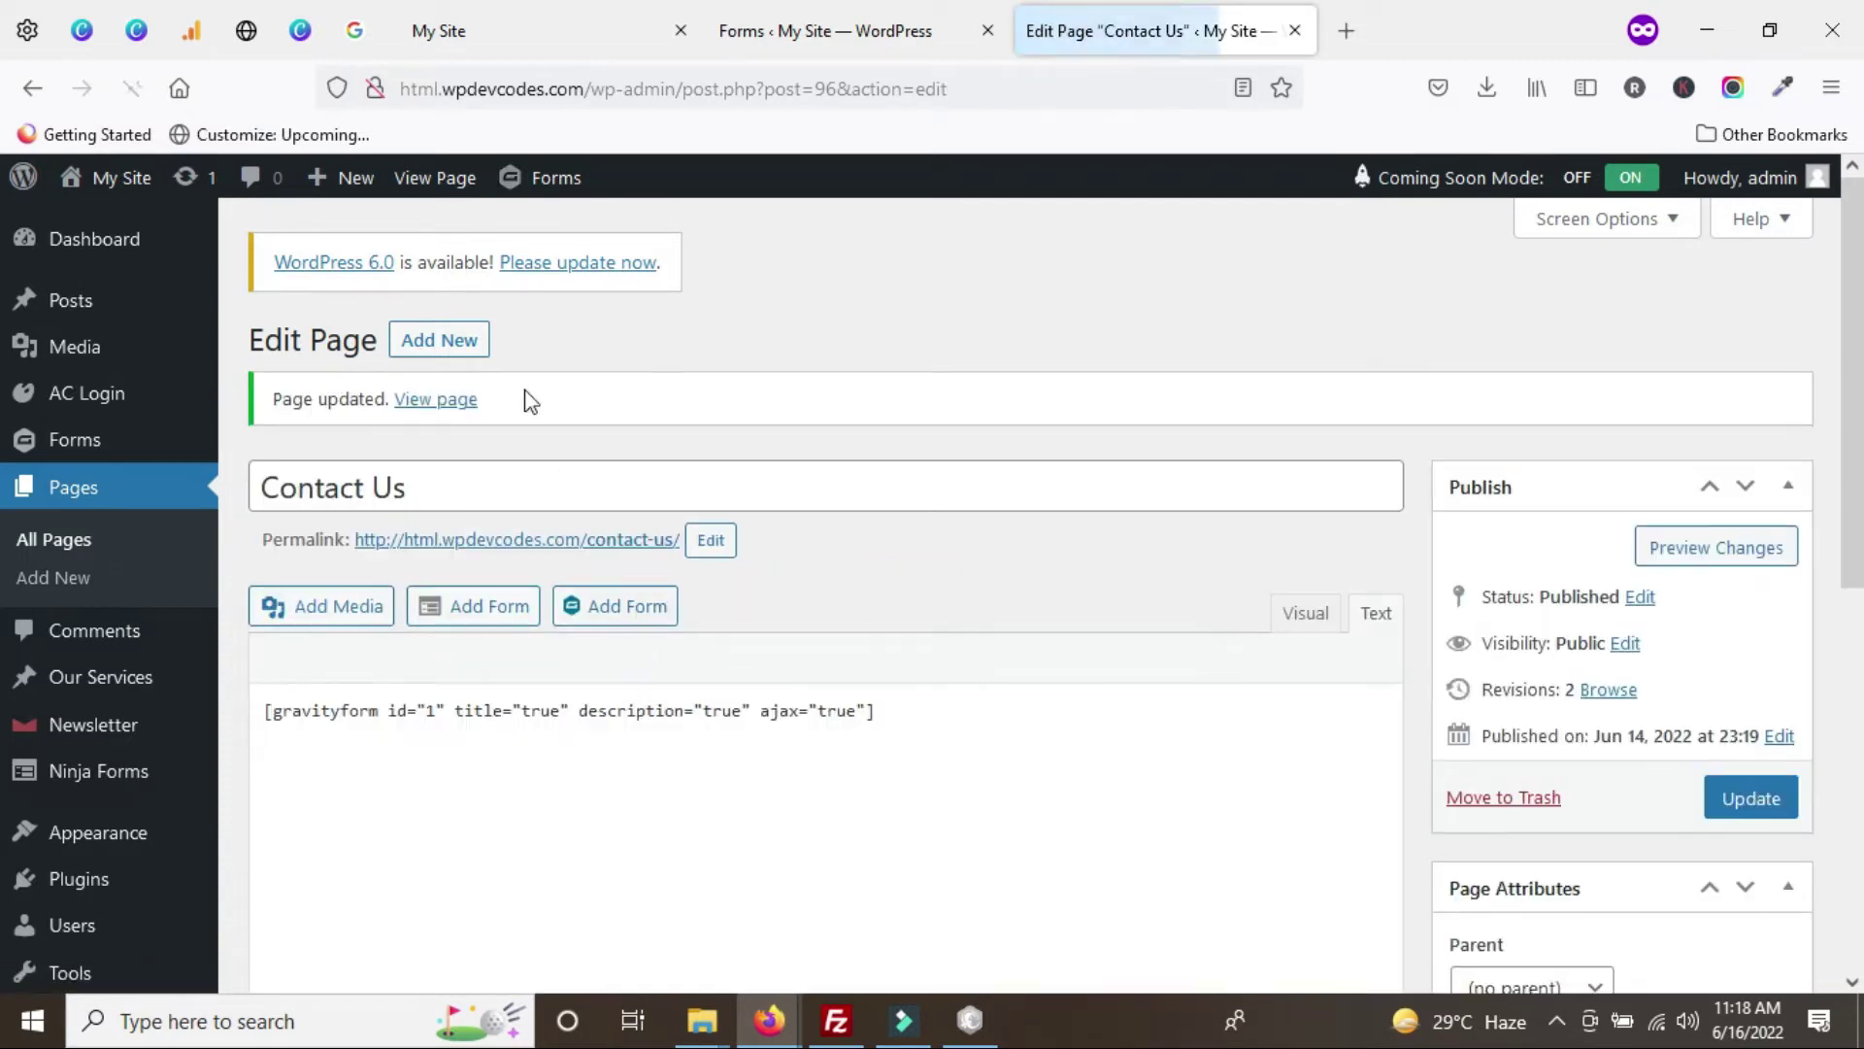
- View the live page's Name, Phone, Email and Comments fields, then go back to the form builder
left_click(444, 408)
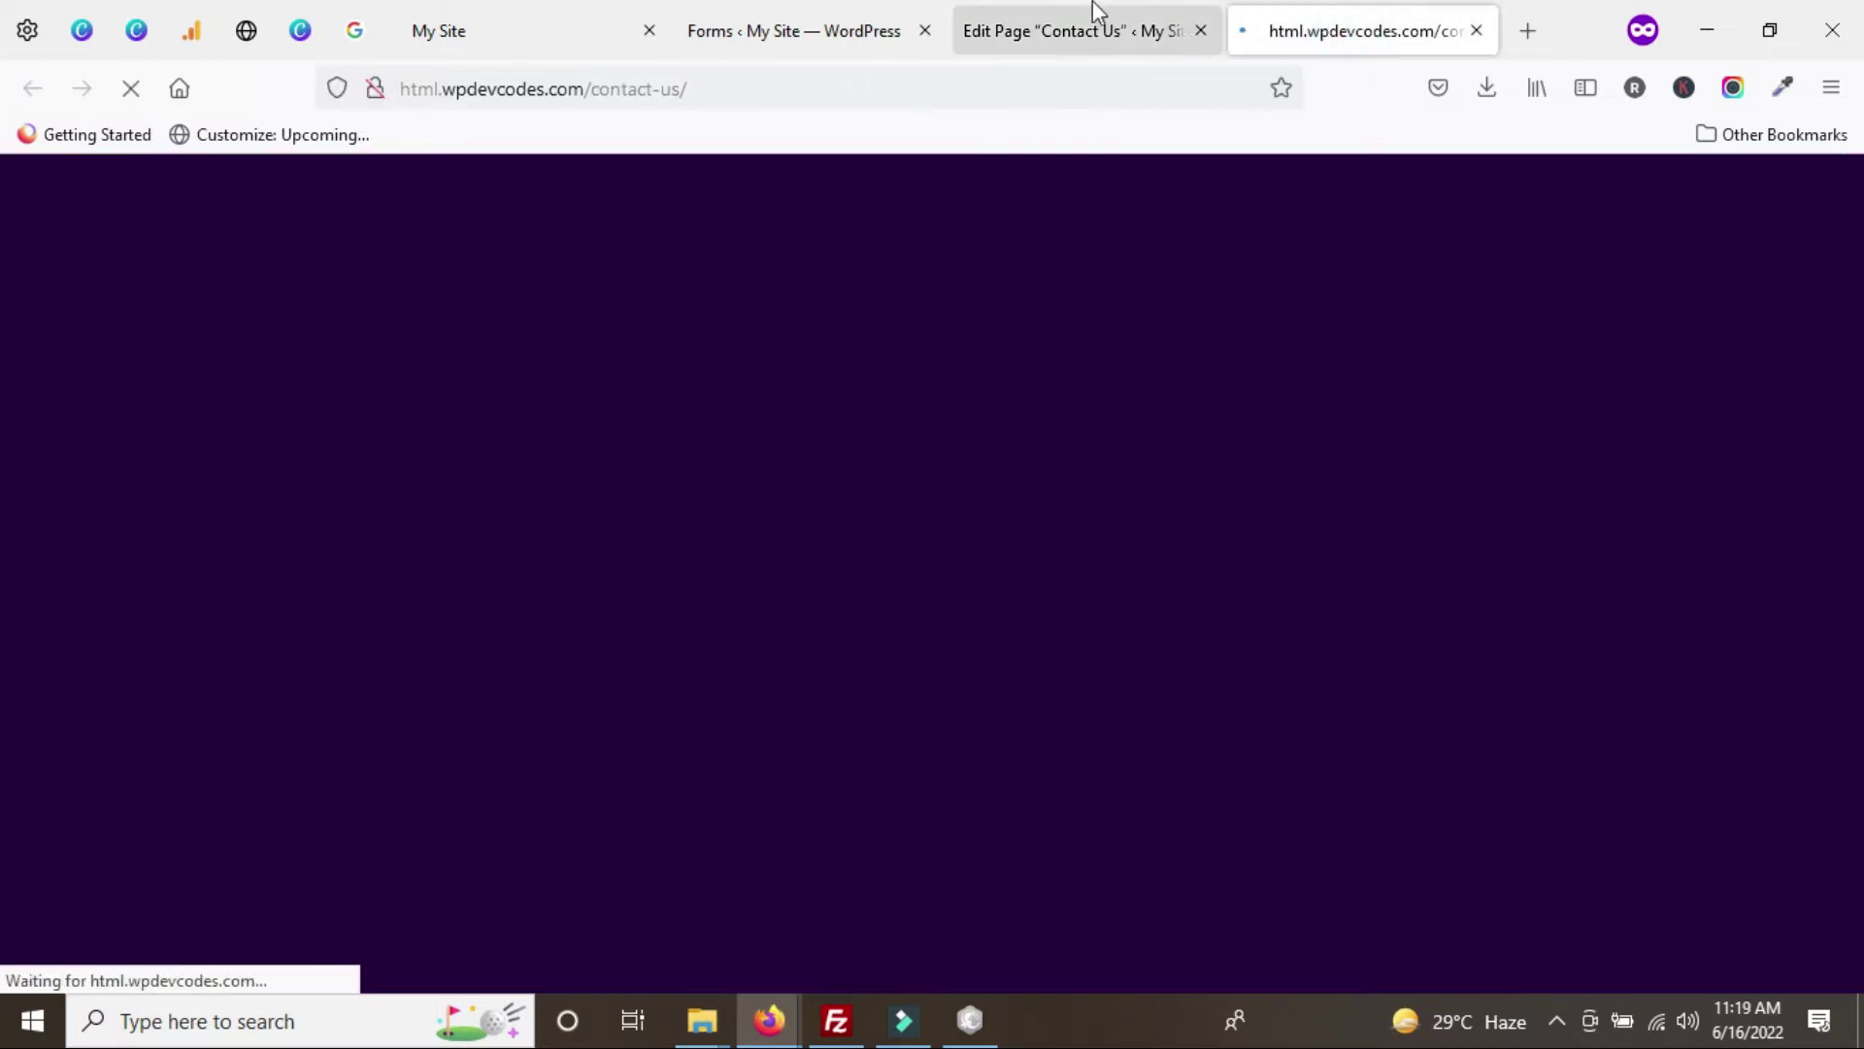
left_click(1094, 22)
left_click(1317, 31)
scroll(637, 703, "down", 7)
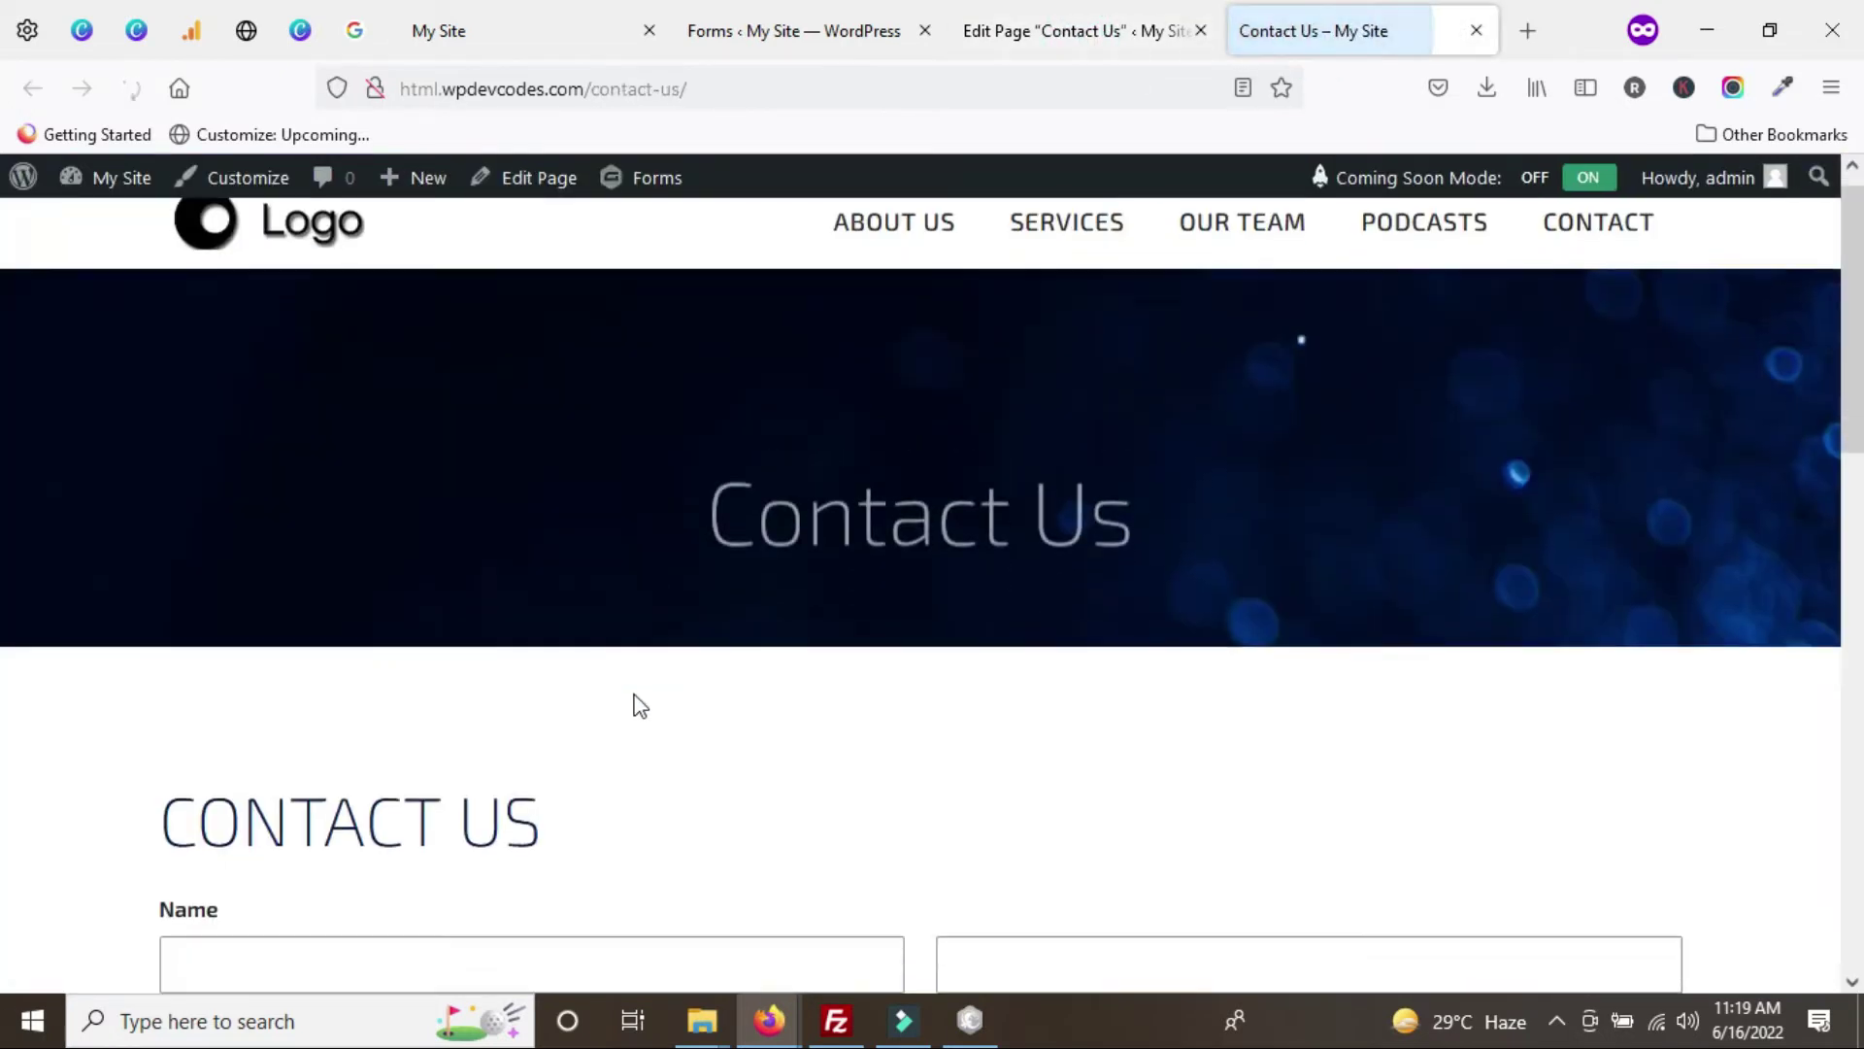
scroll(637, 699, "up", 4)
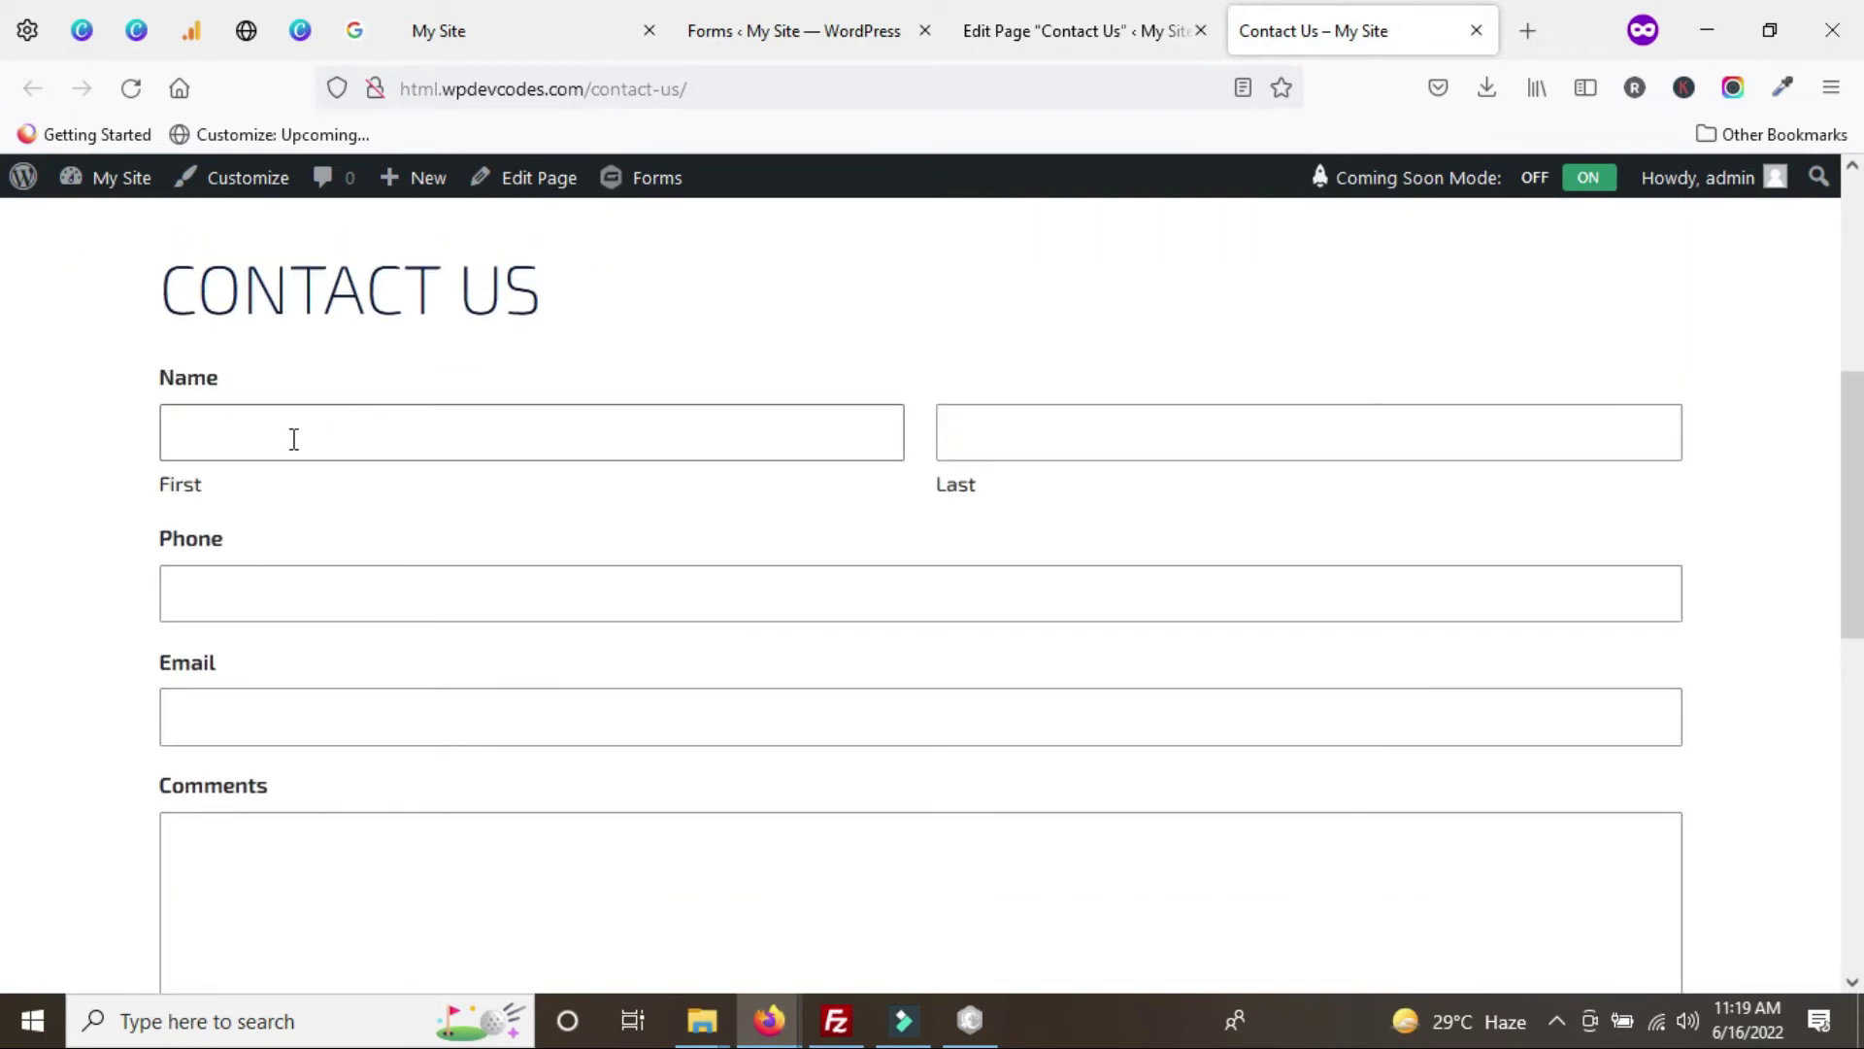
scroll(292, 573, "down", 3)
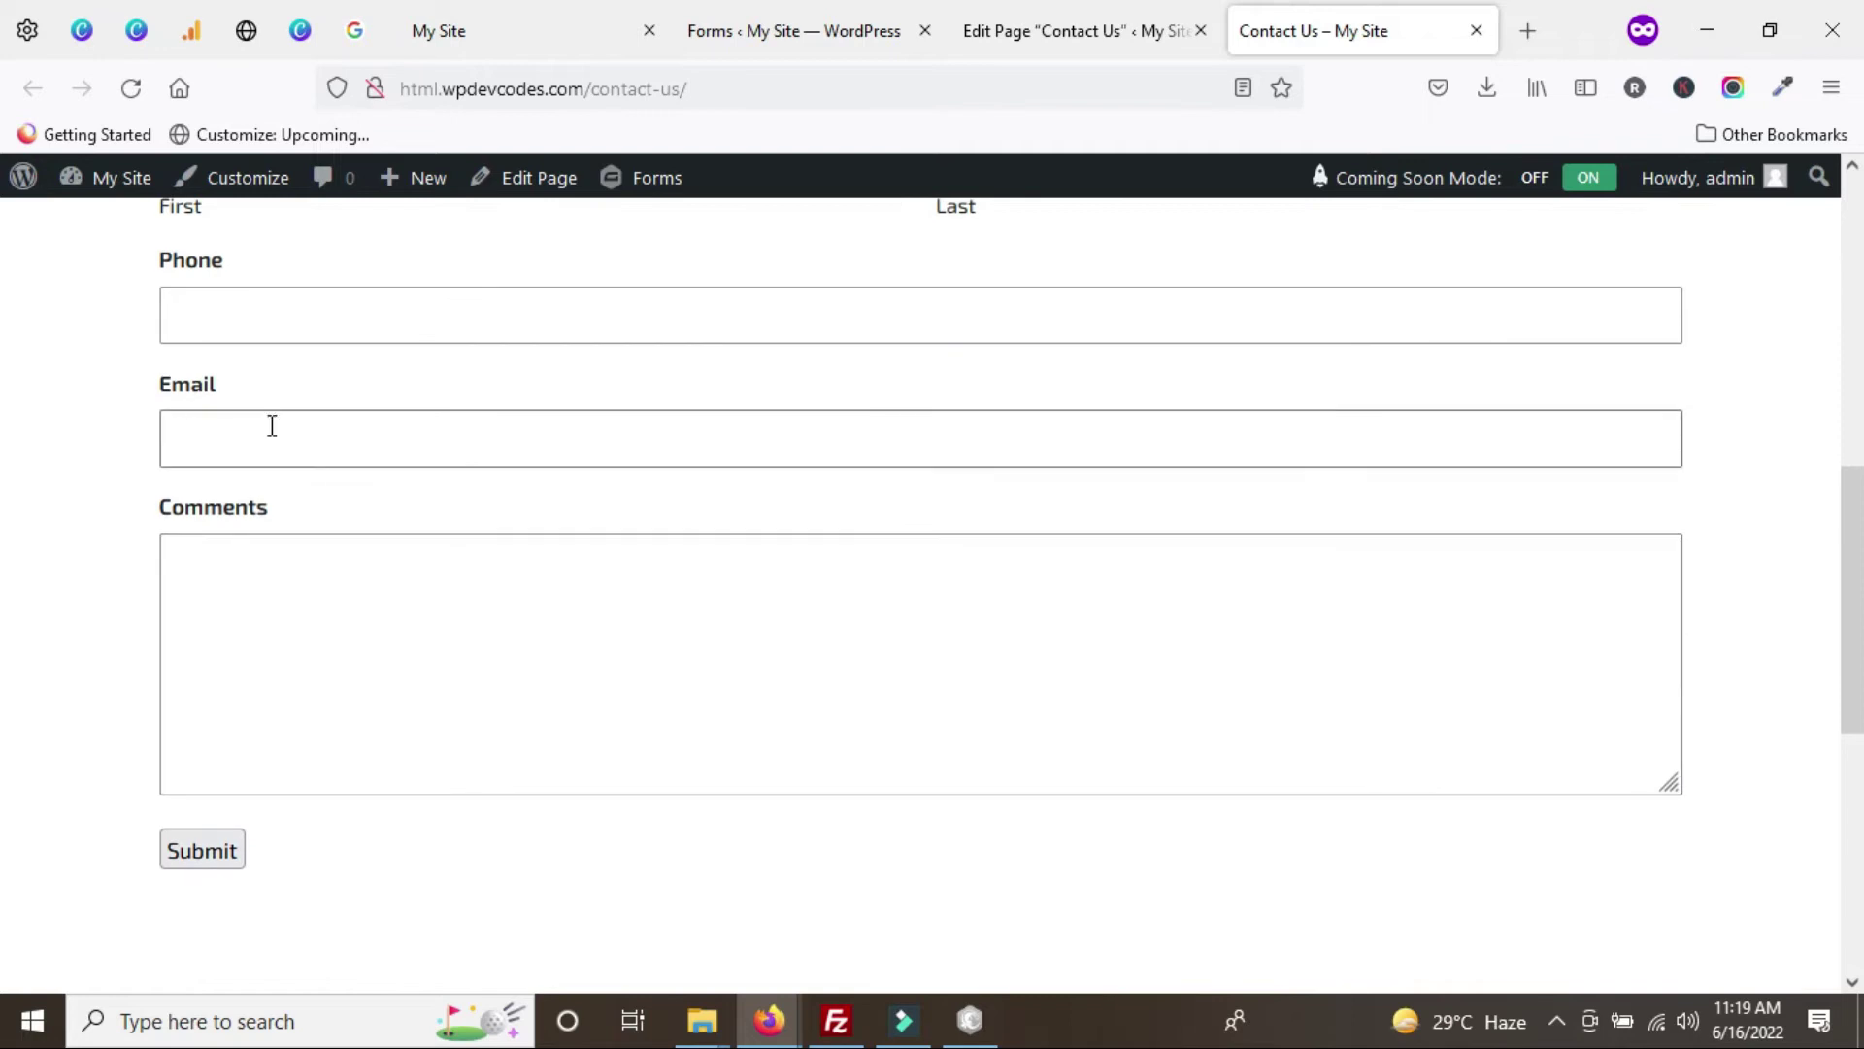
scroll(267, 679, "down", 2)
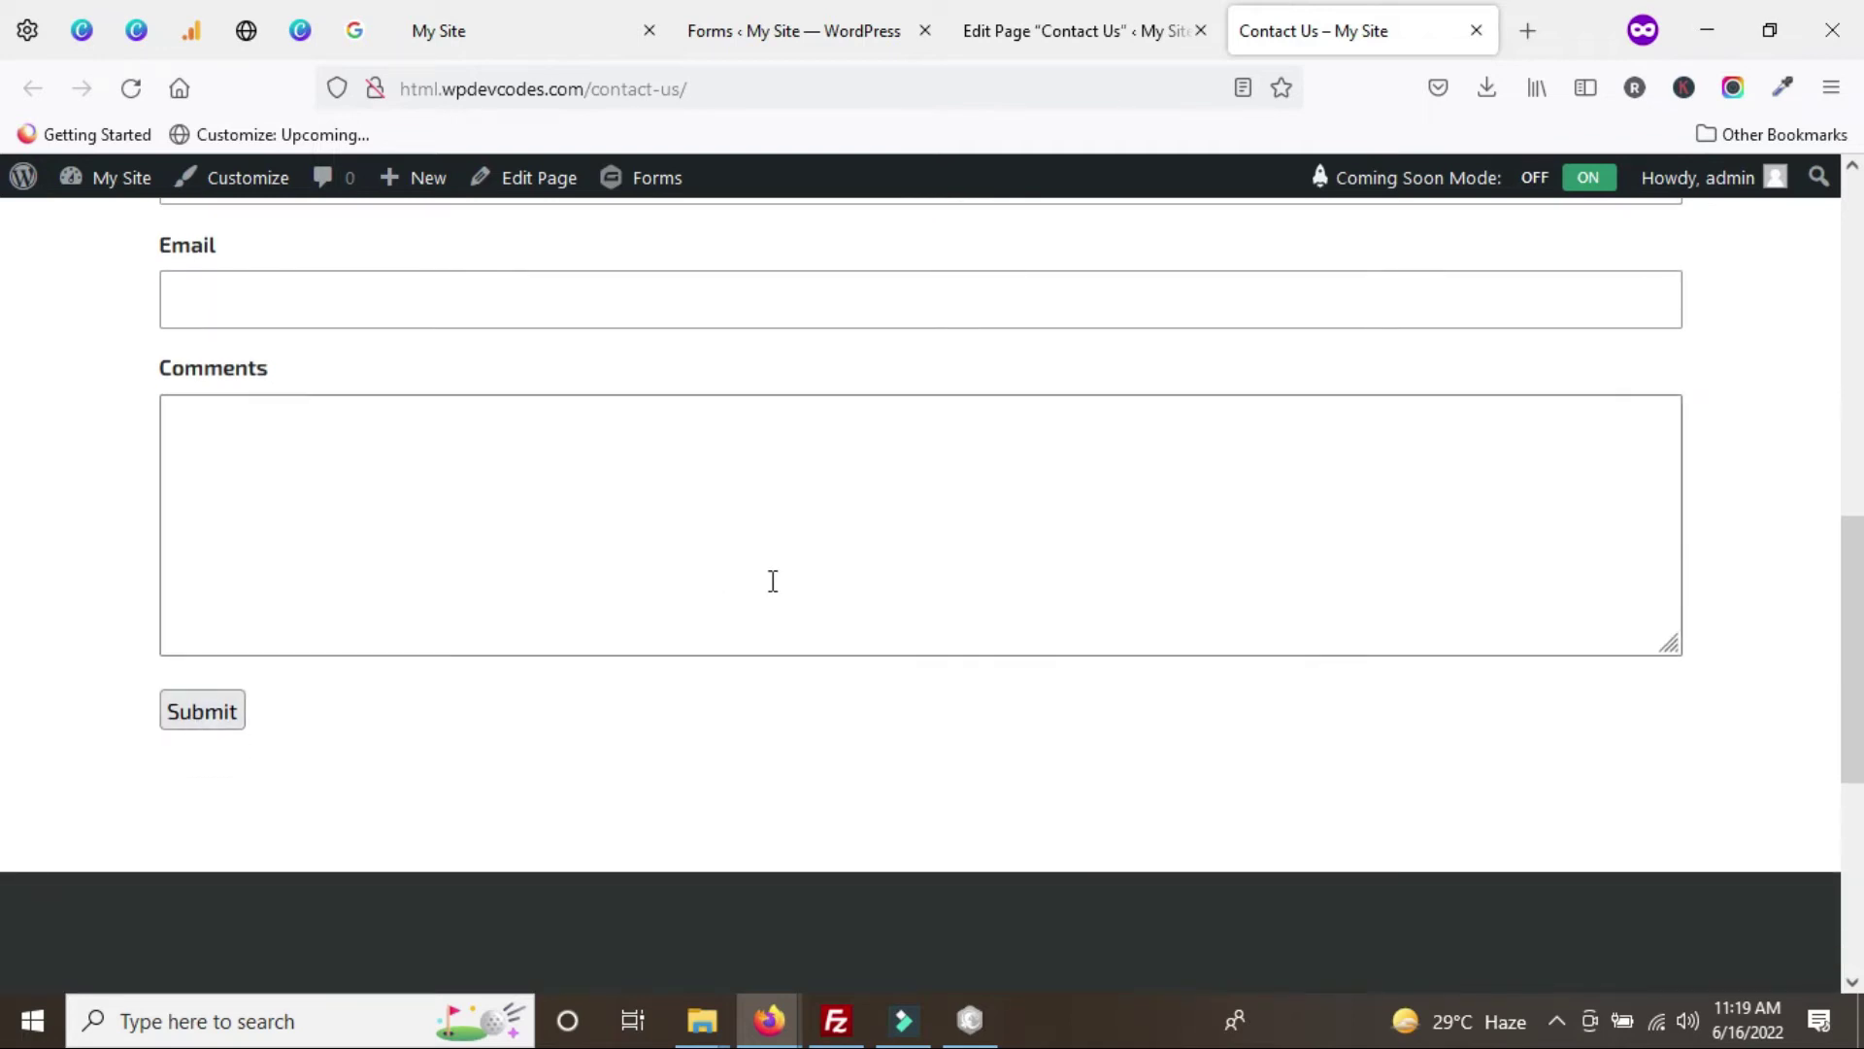
scroll(774, 603, "down", 2)
scroll(777, 591, "up", 3)
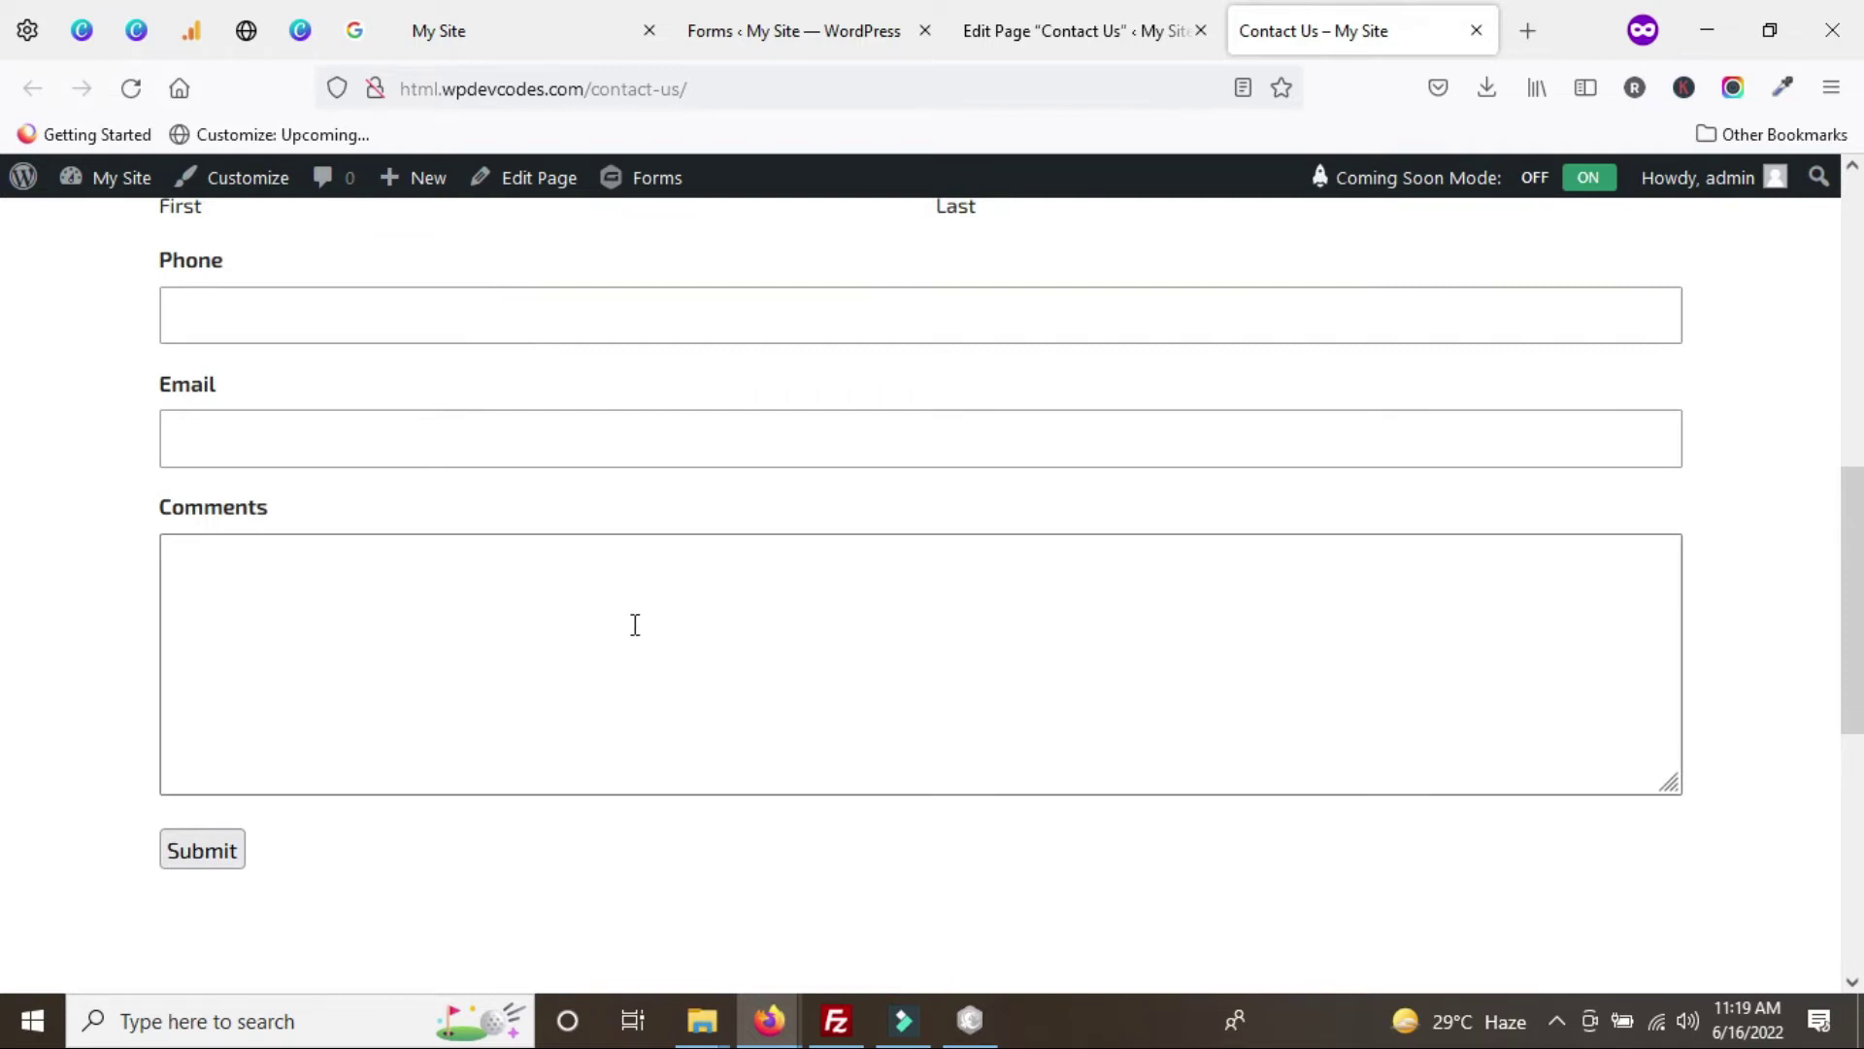
scroll(431, 566, "up", 4)
scroll(427, 583, "down", 4)
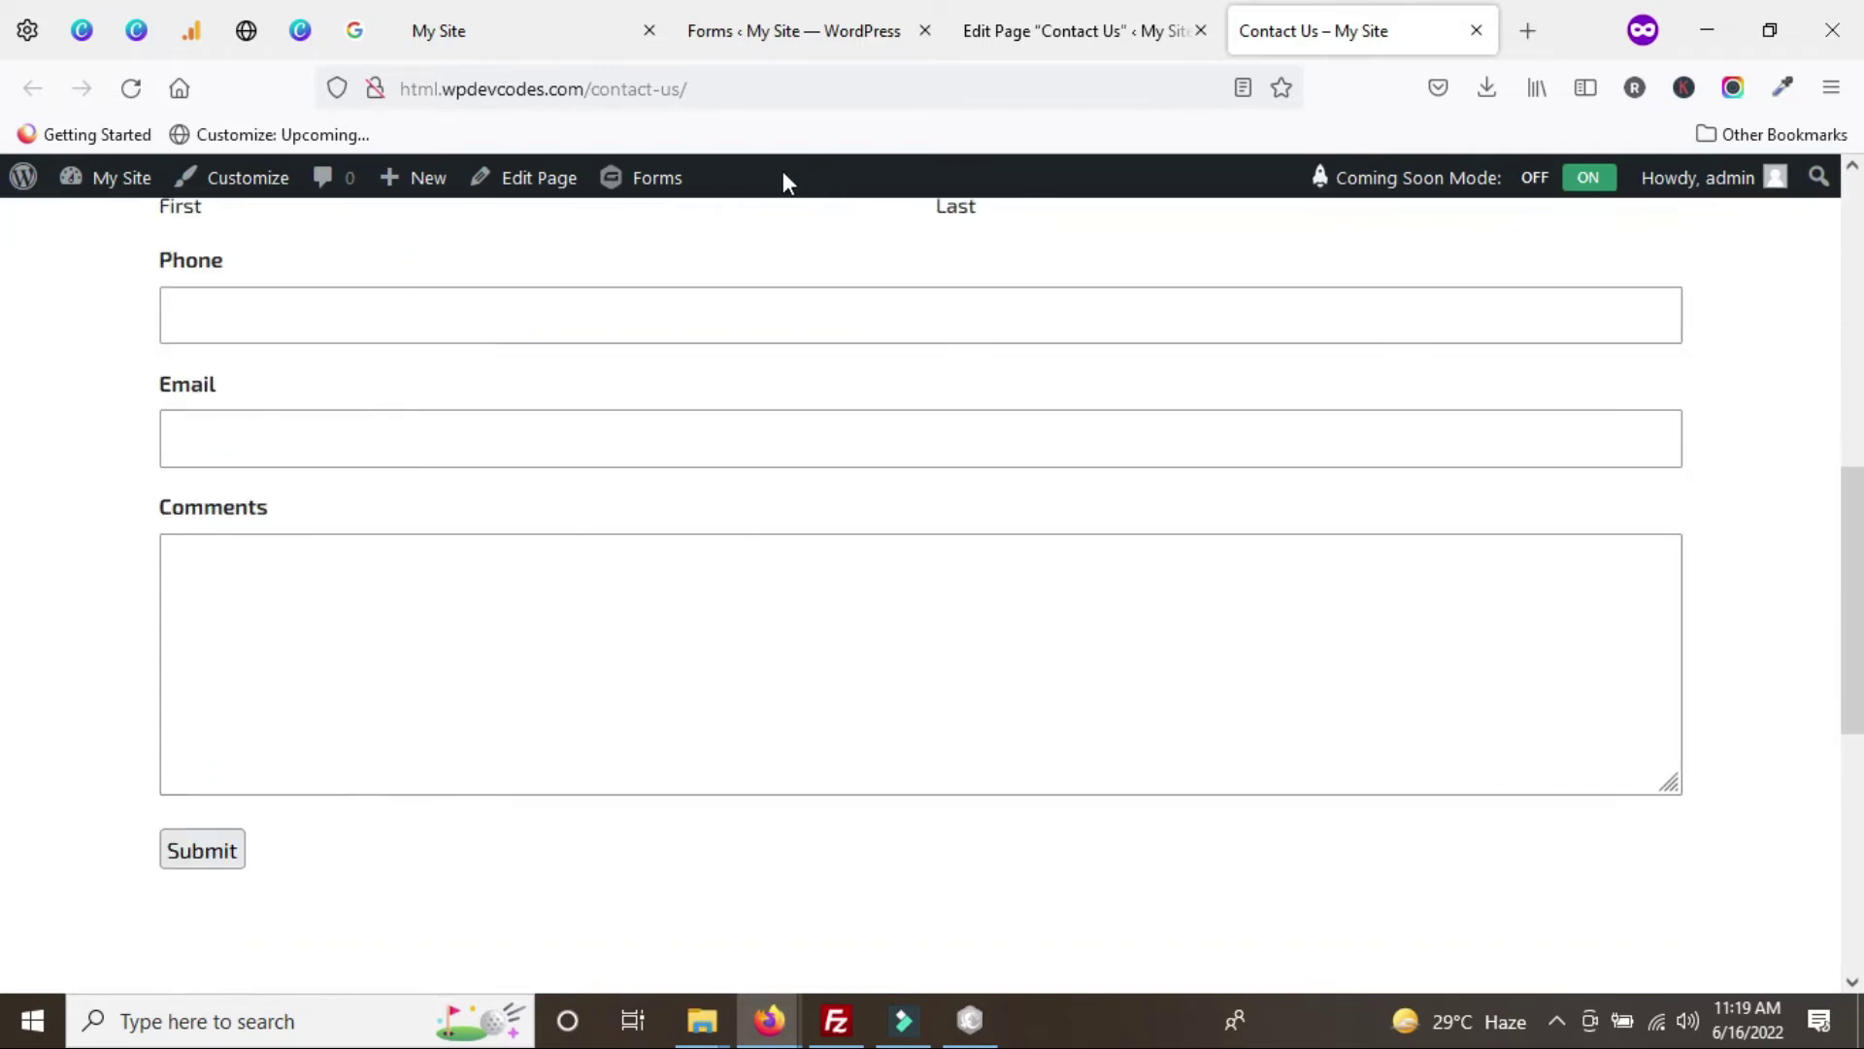
left_click(728, 30)
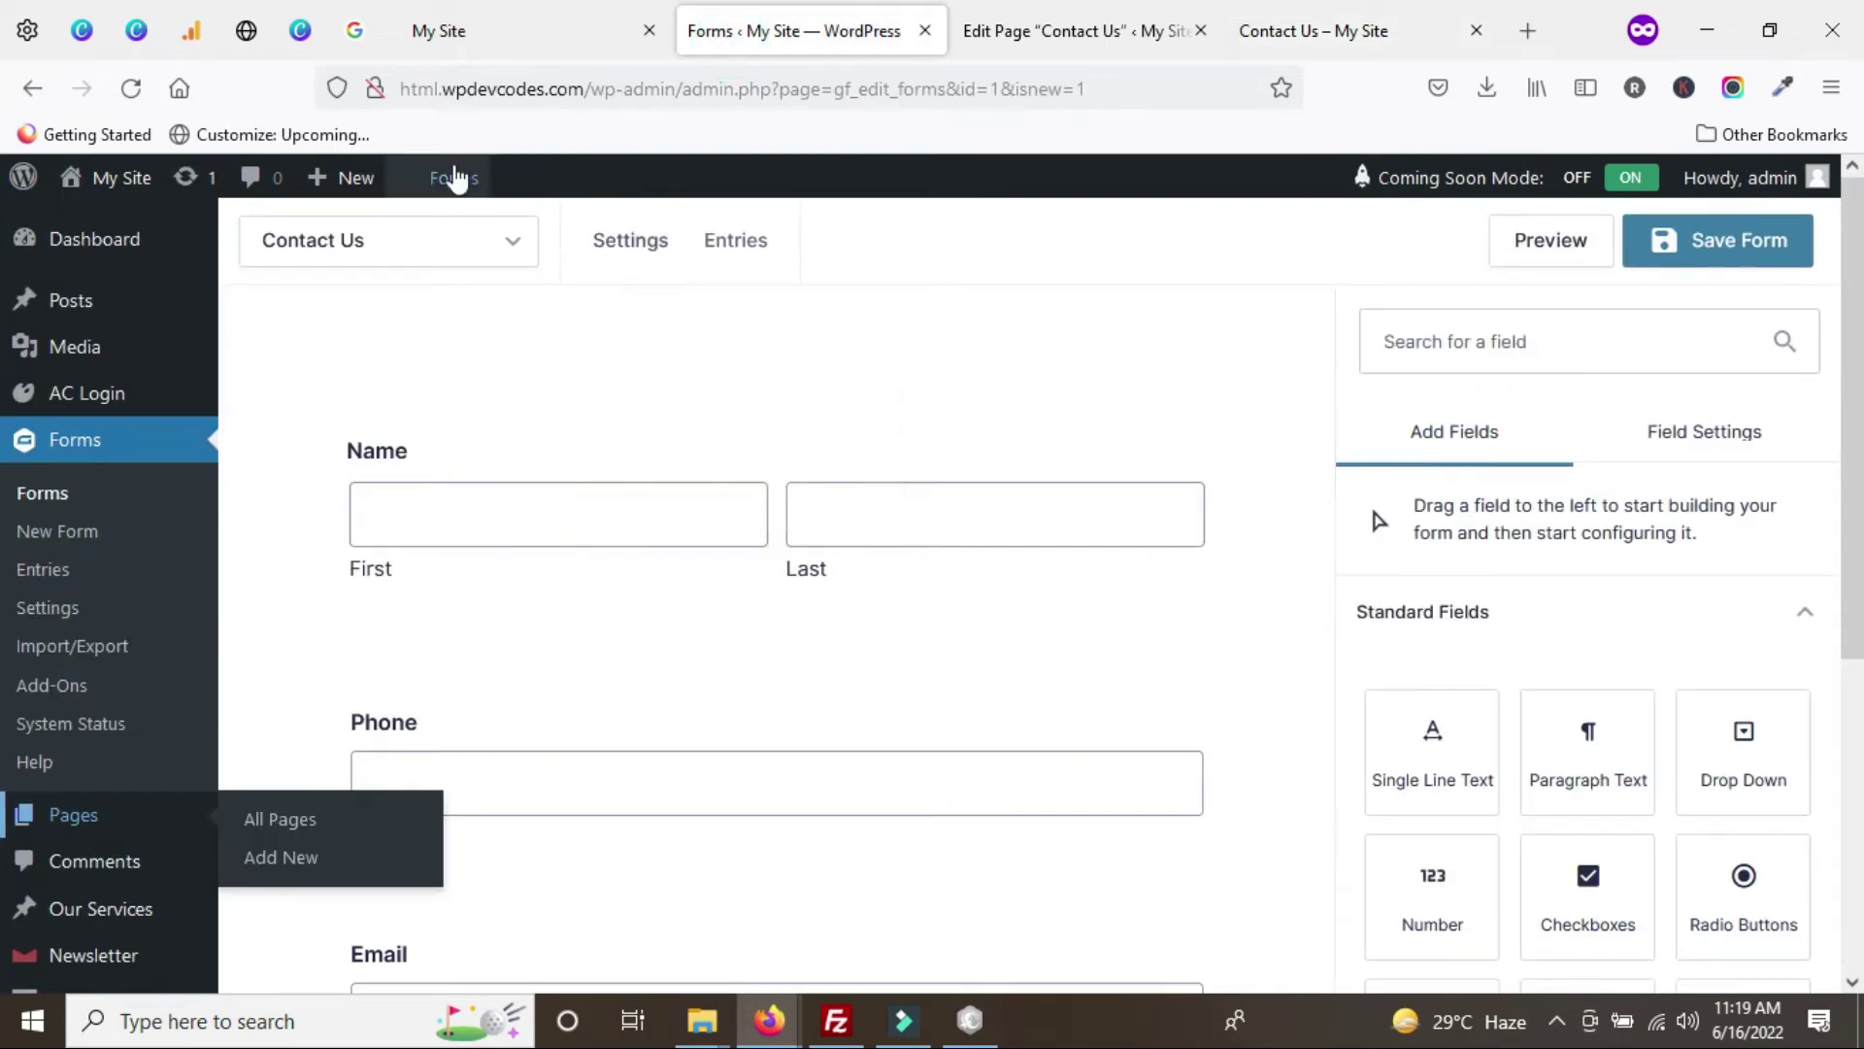
- Open the reCAPTCHA admin console from Google search and start registering a new site
left_click(355, 30)
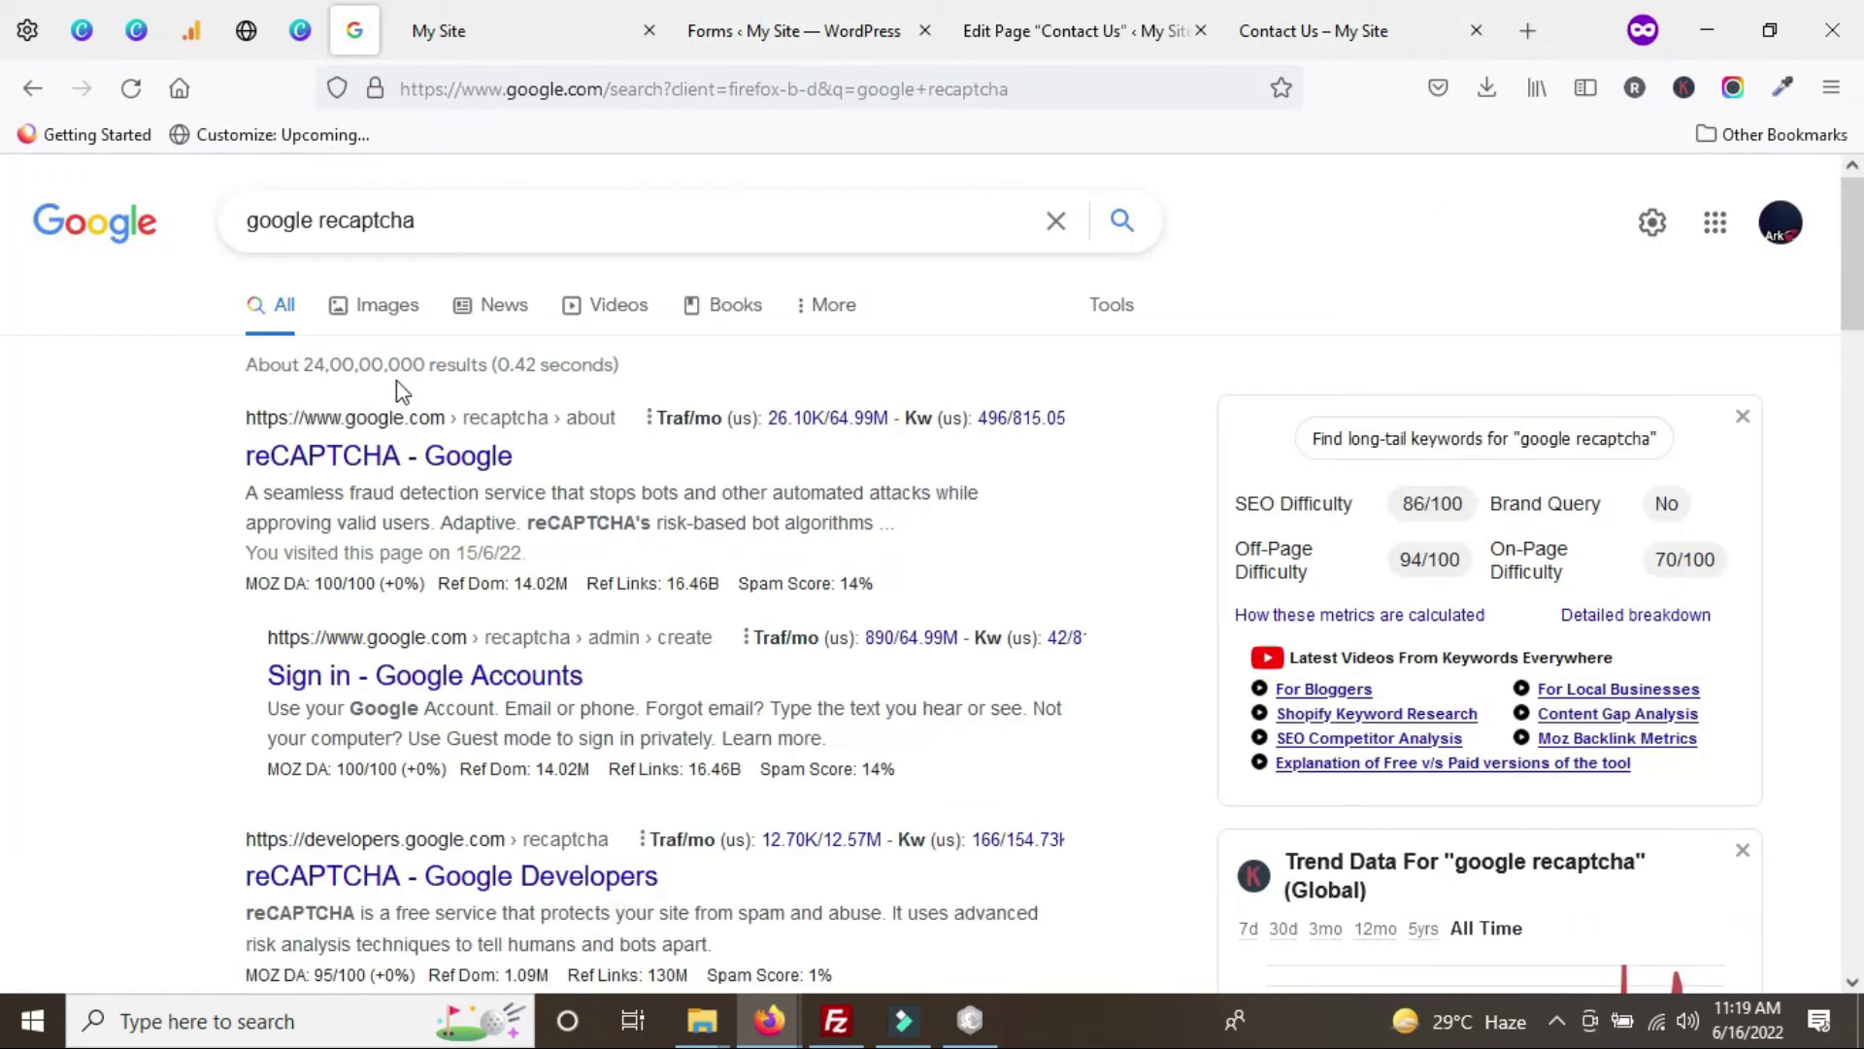
left_click(279, 455)
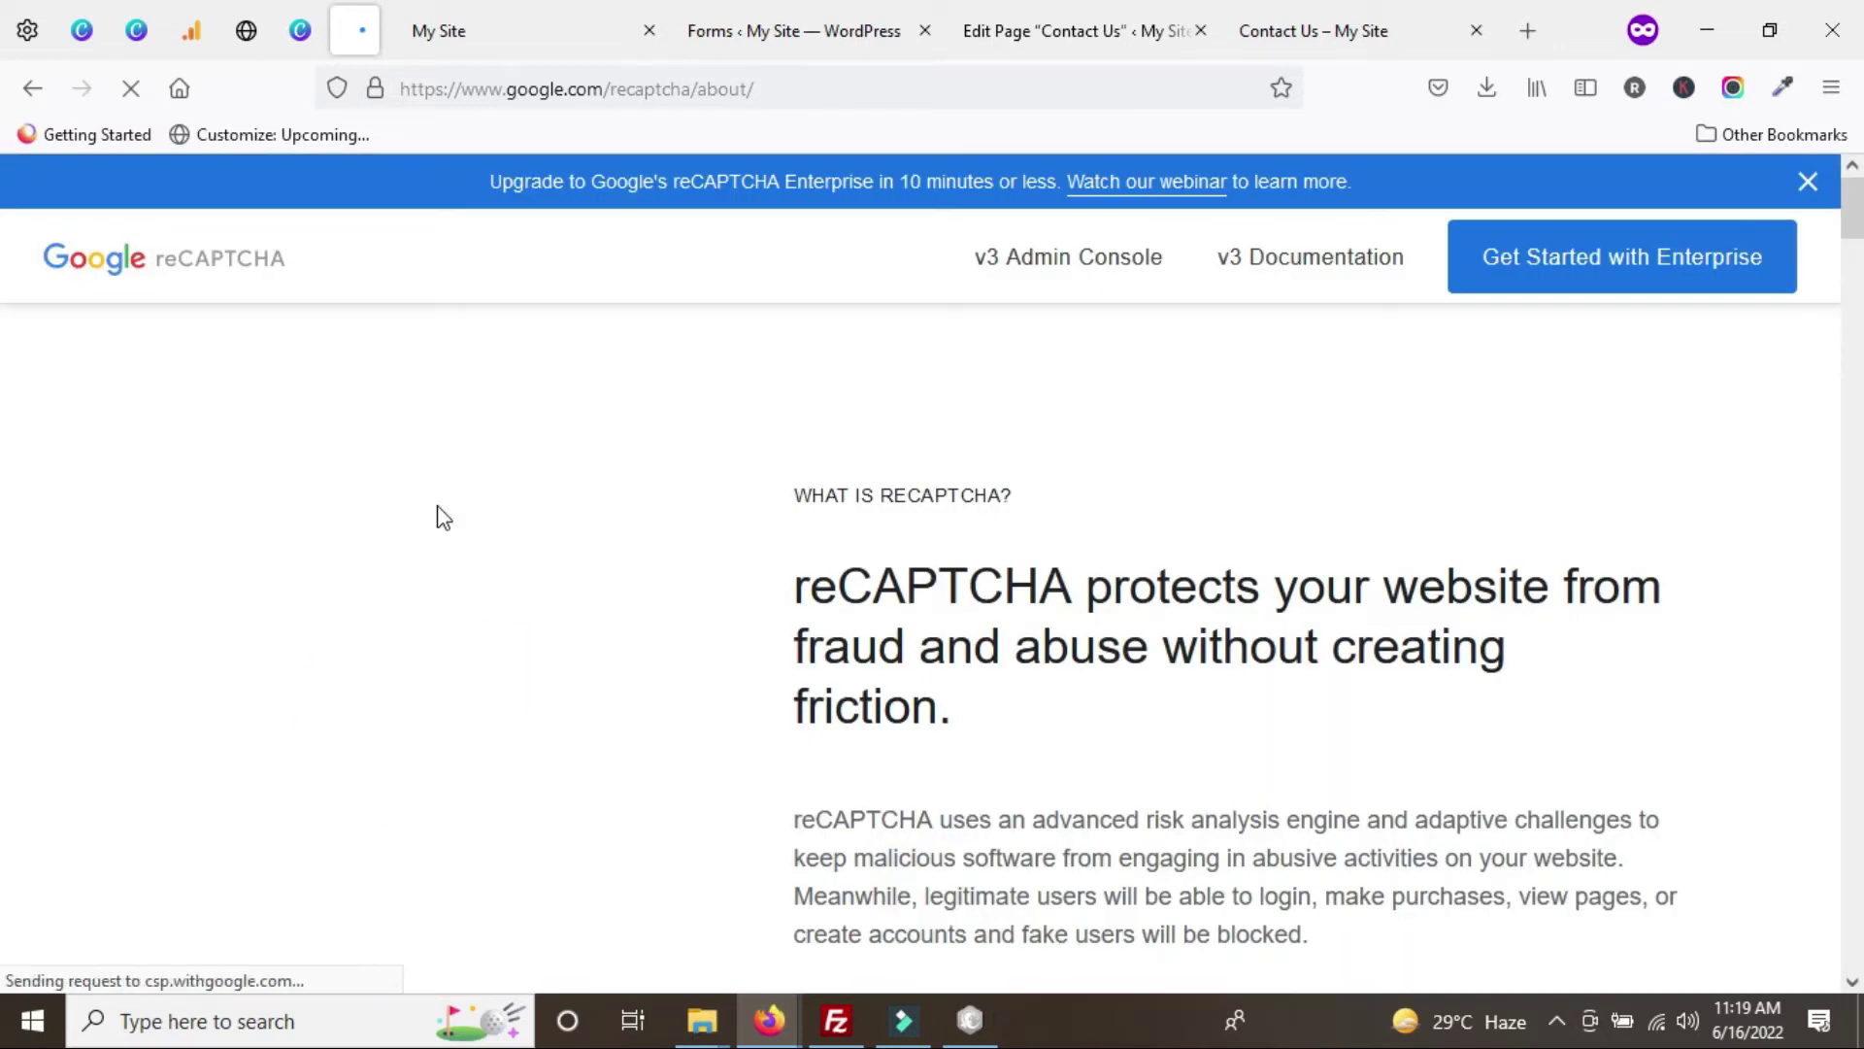
left_click(1031, 276)
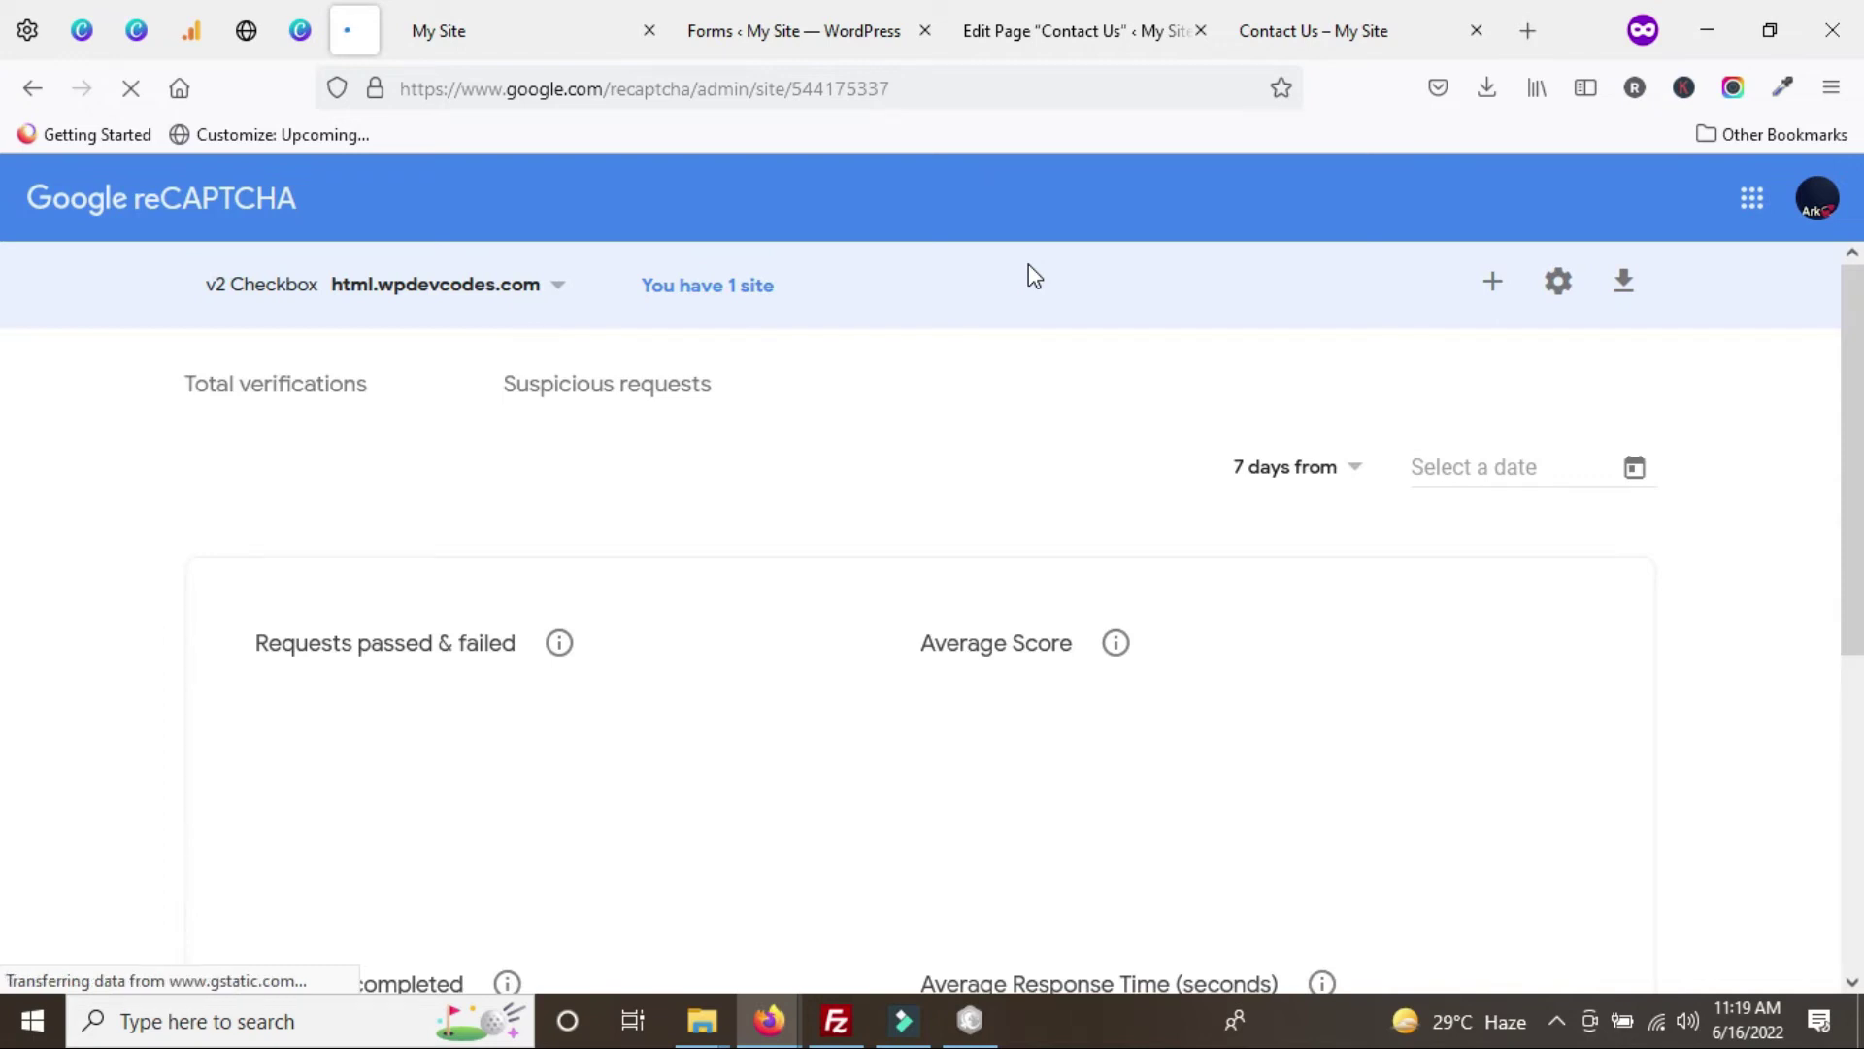
left_click(1495, 296)
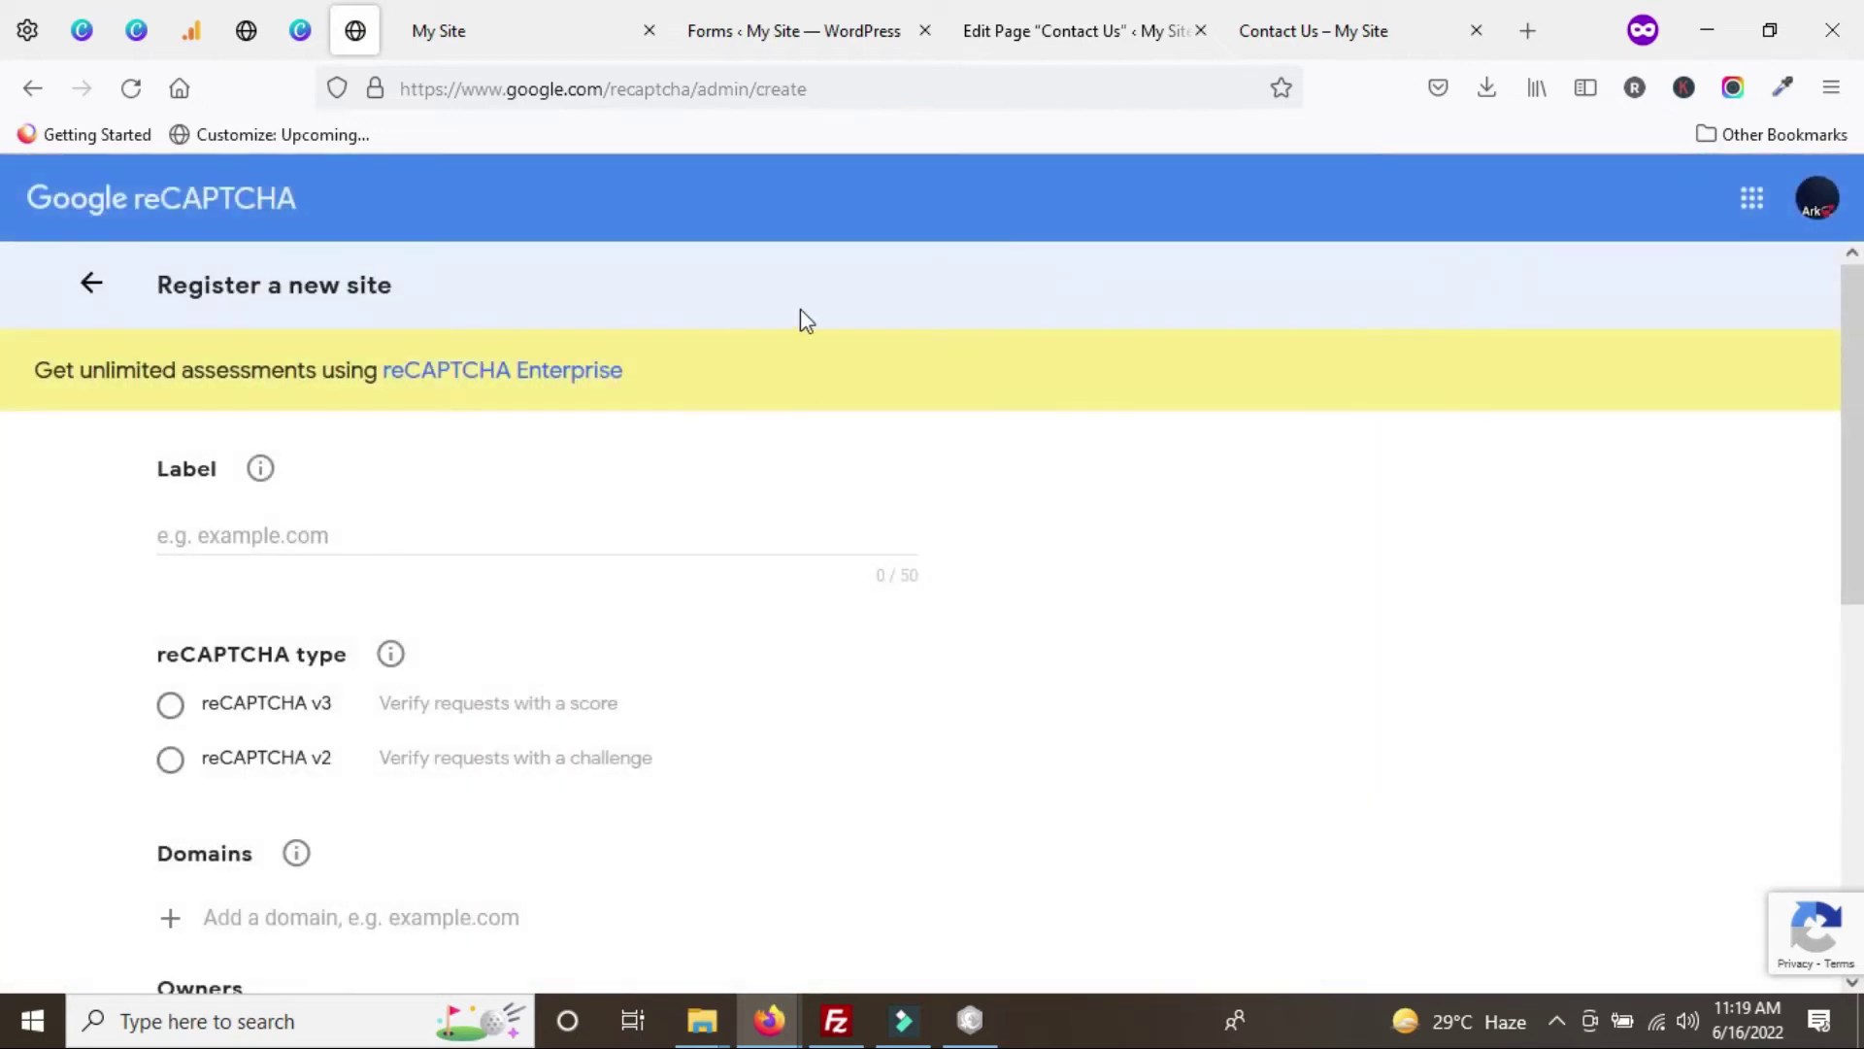
left_click(850, 6)
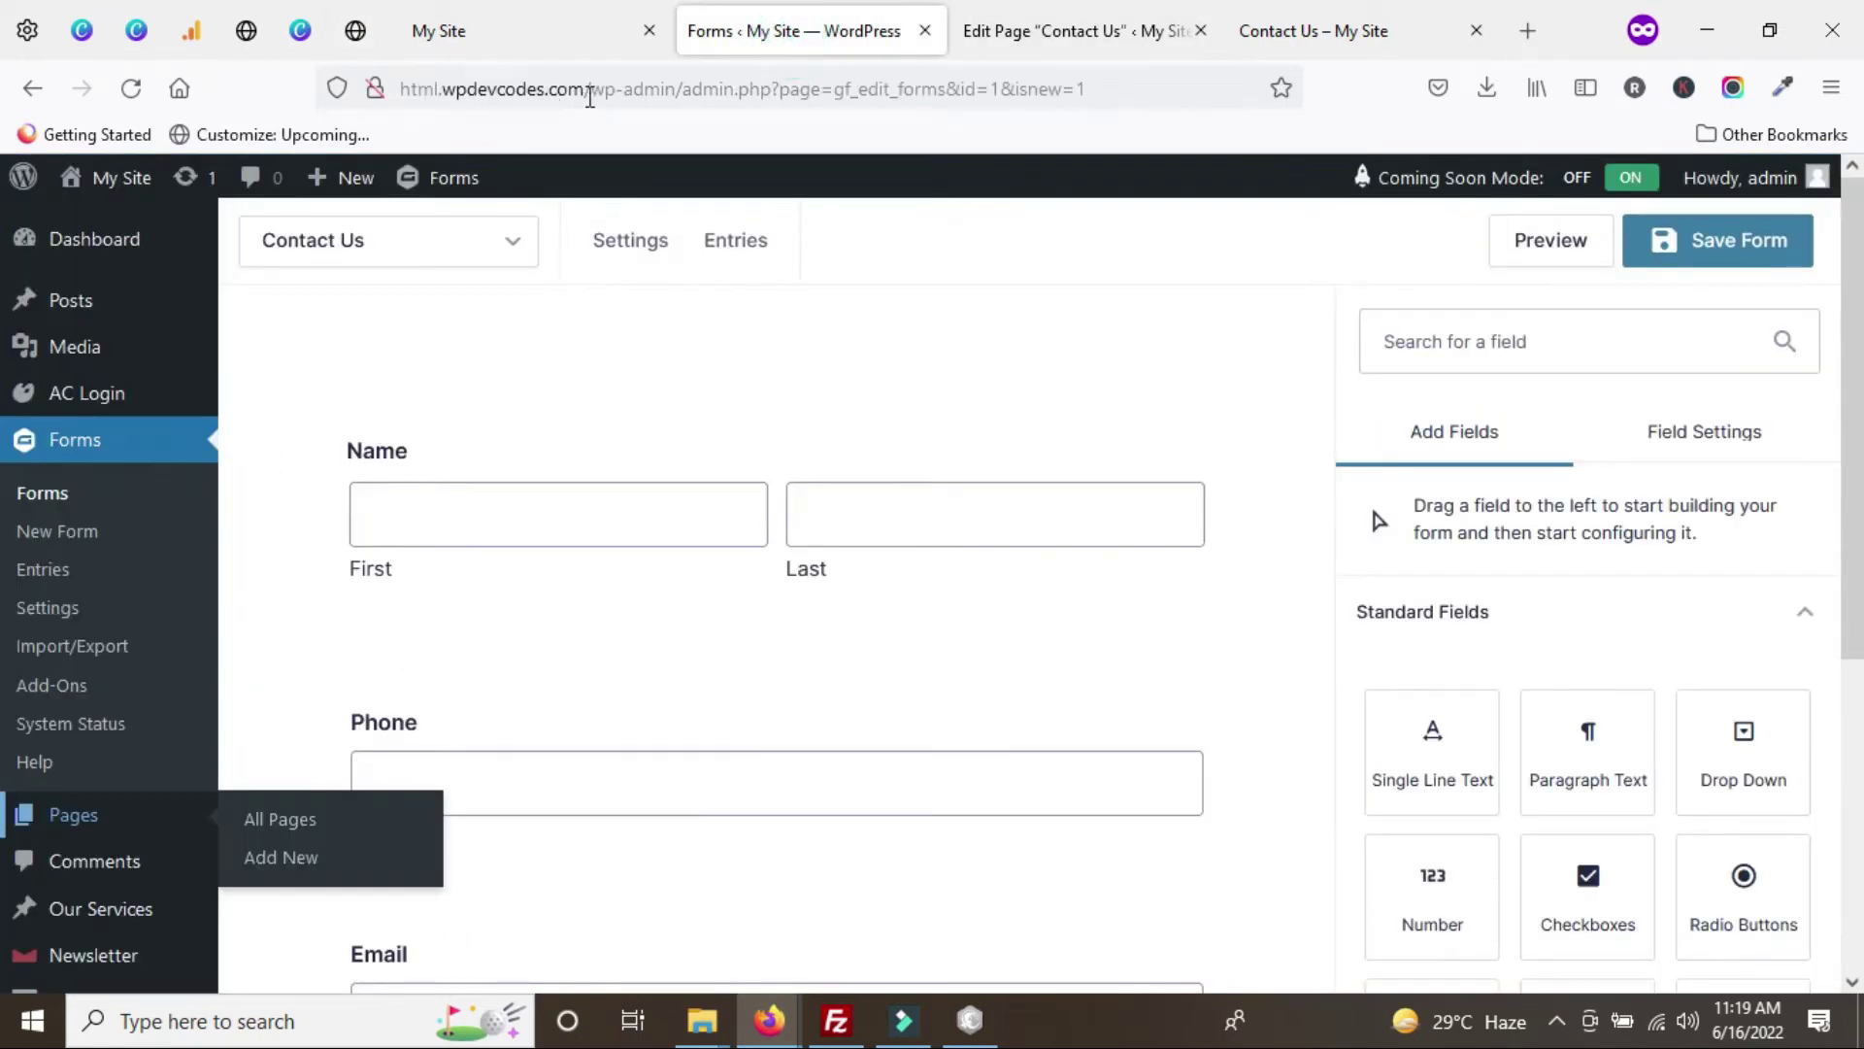
left_click_drag(586, 90, 340, 91)
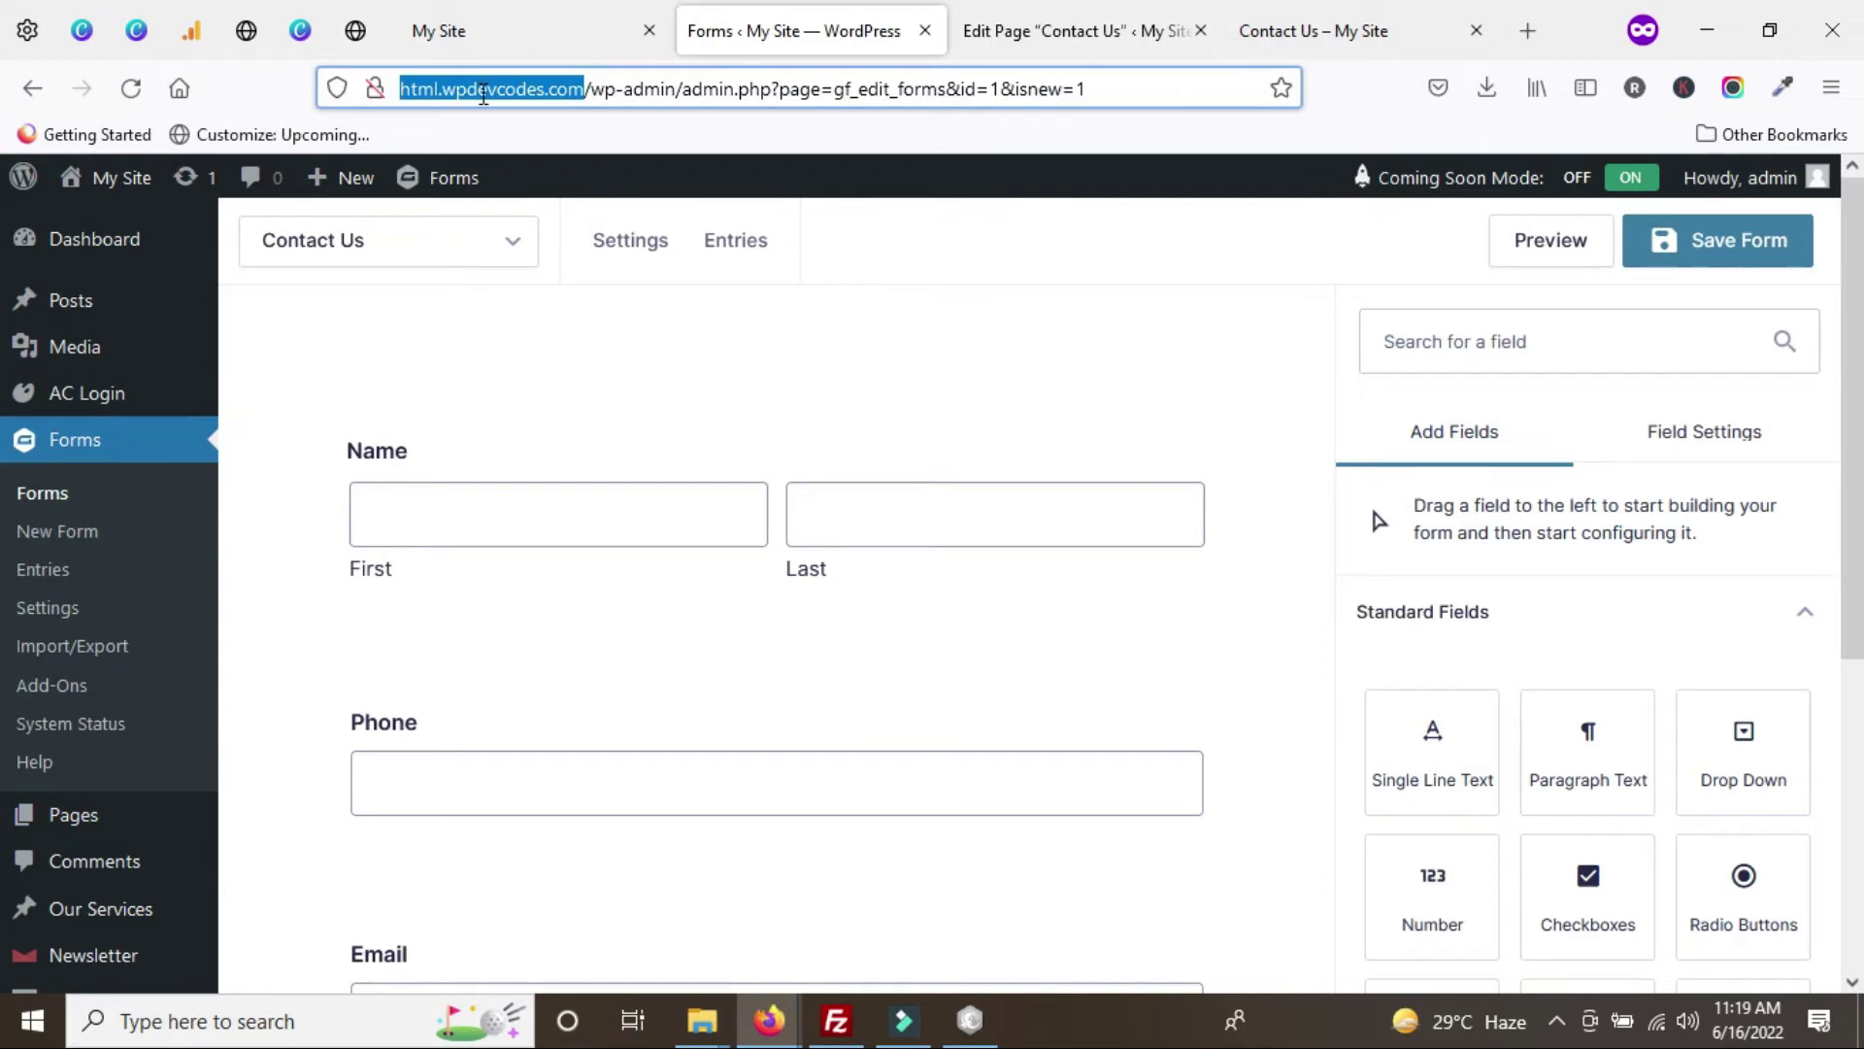
right_click(482, 94)
left_click(570, 249)
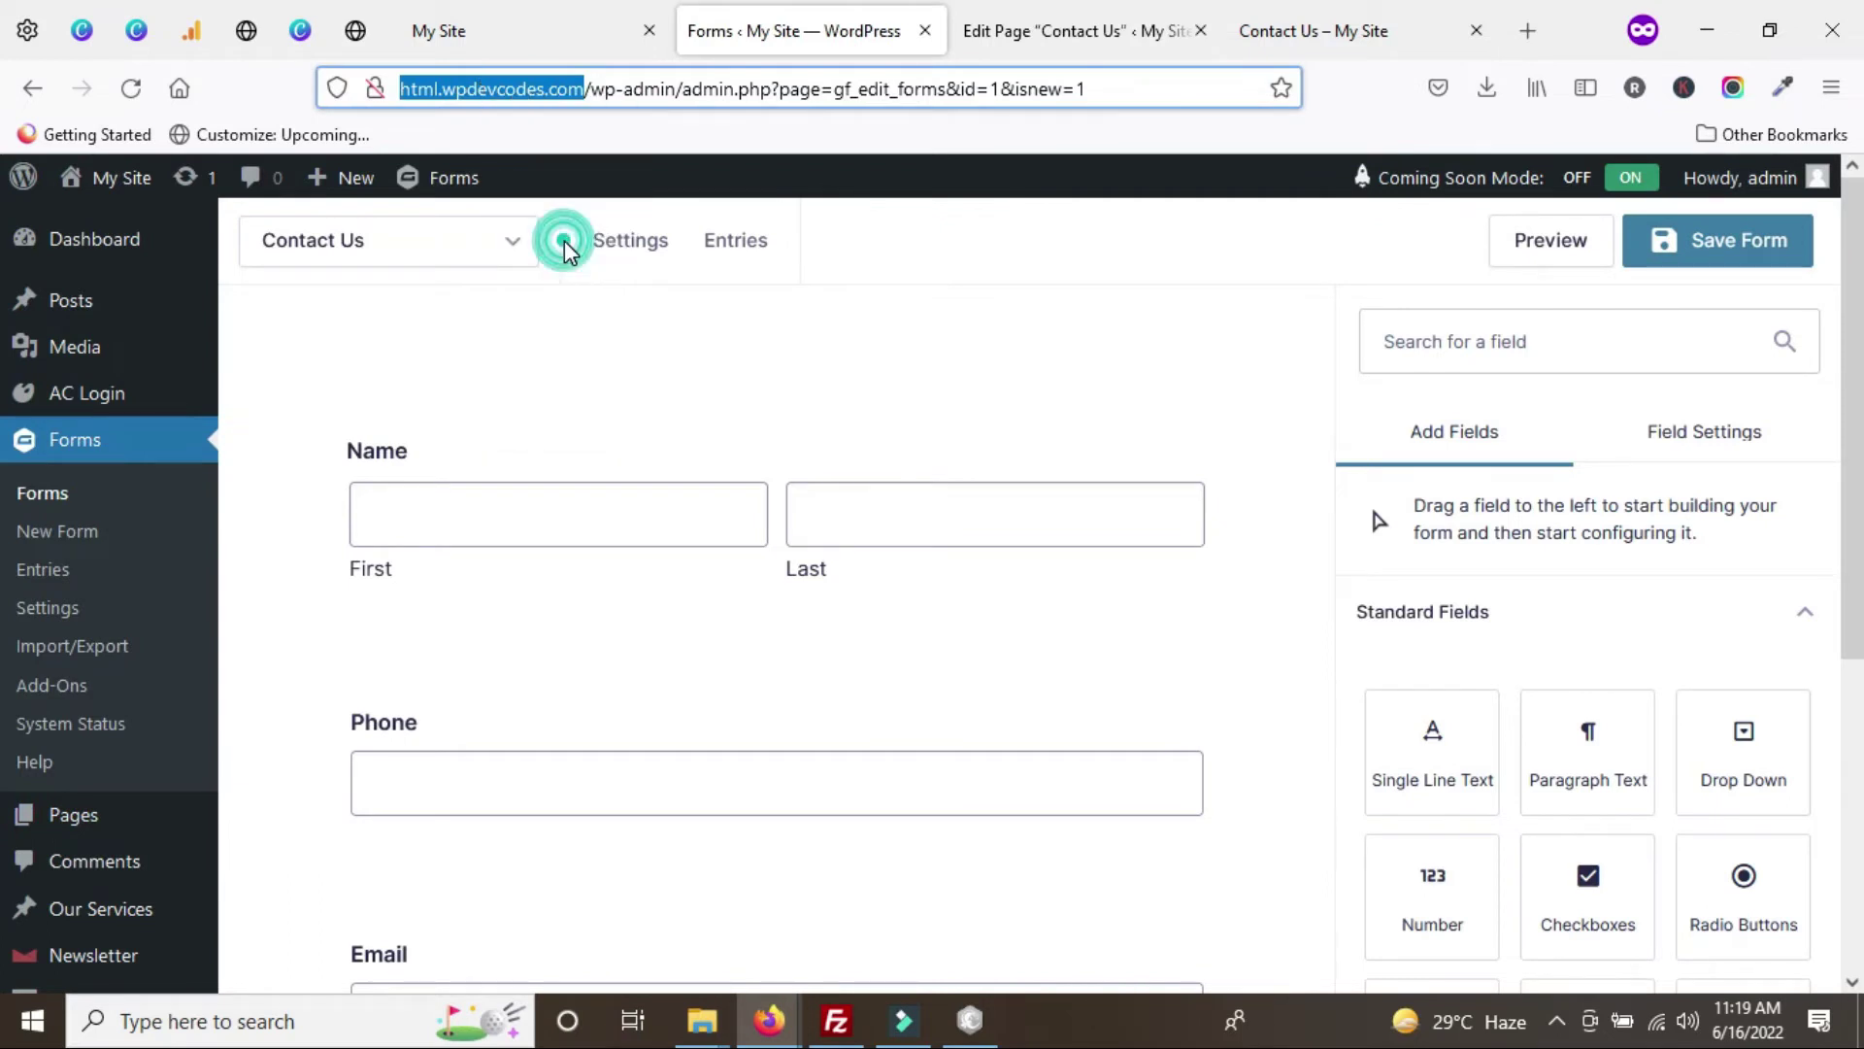
left_click(1056, 21)
left_click(355, 31)
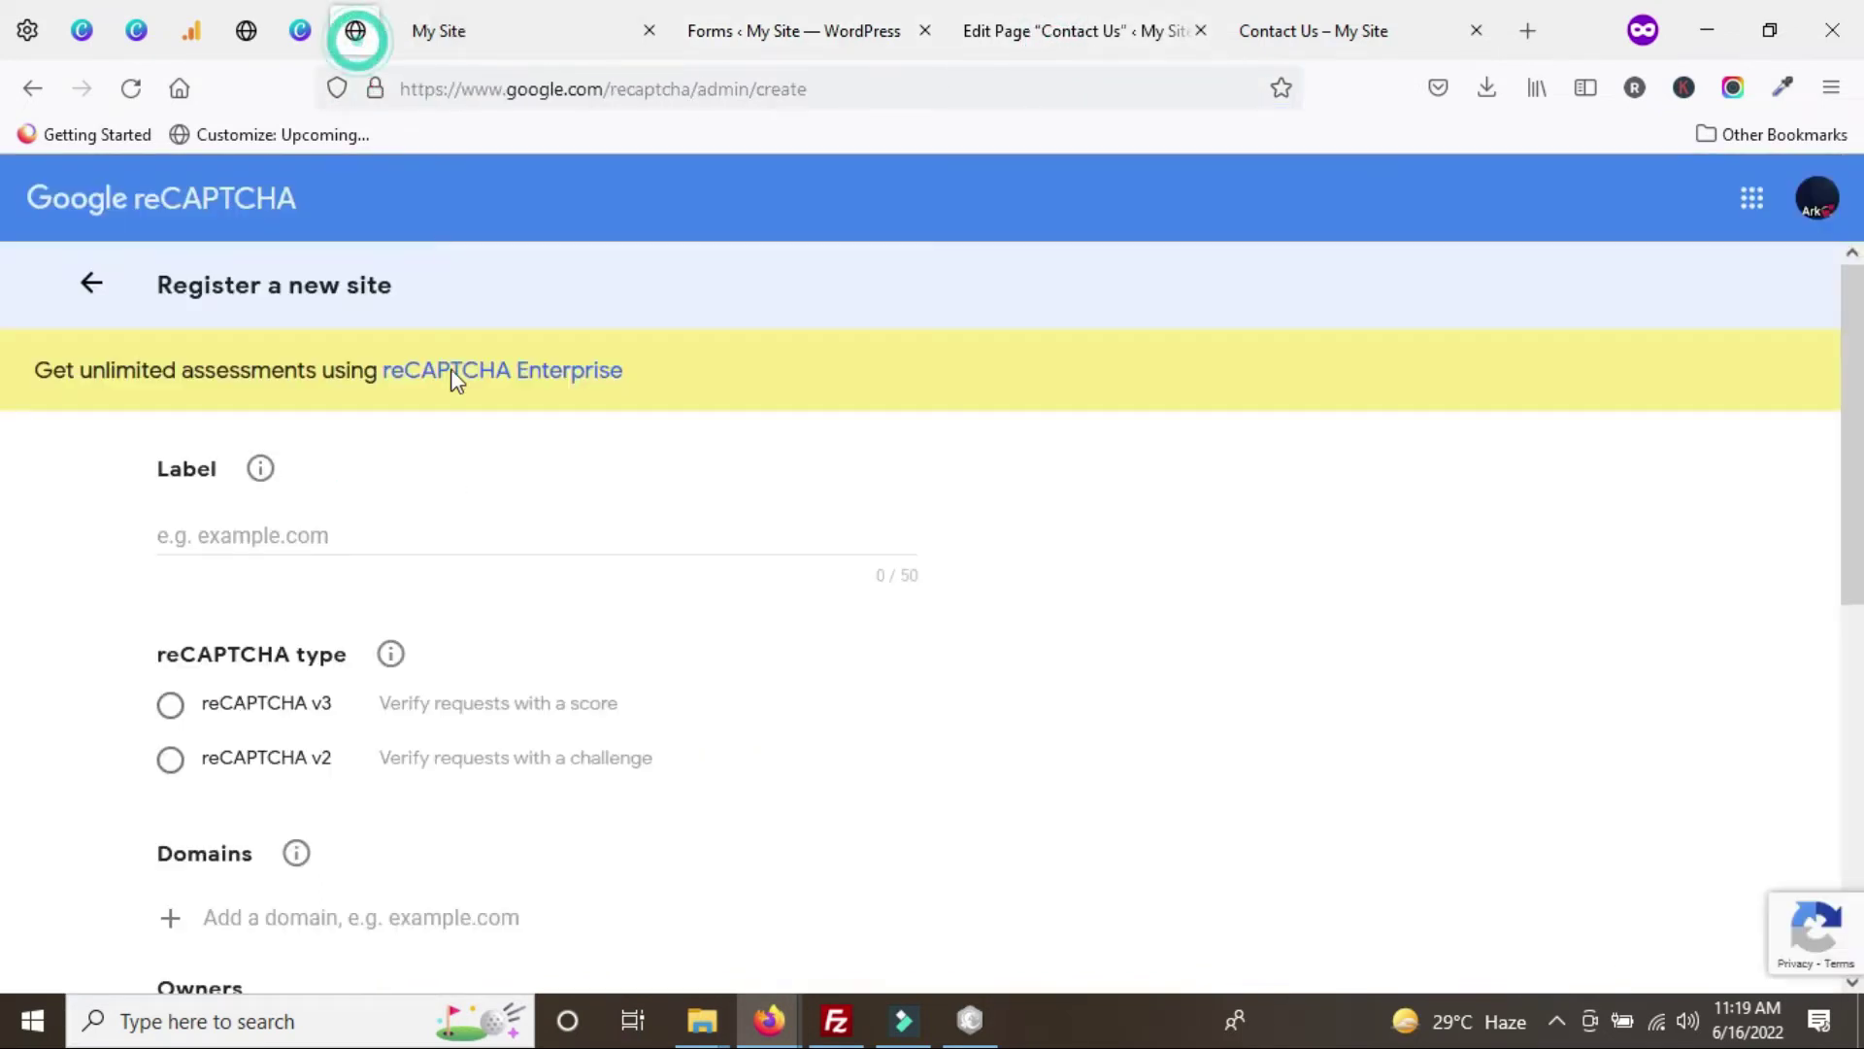
right_click(304, 527)
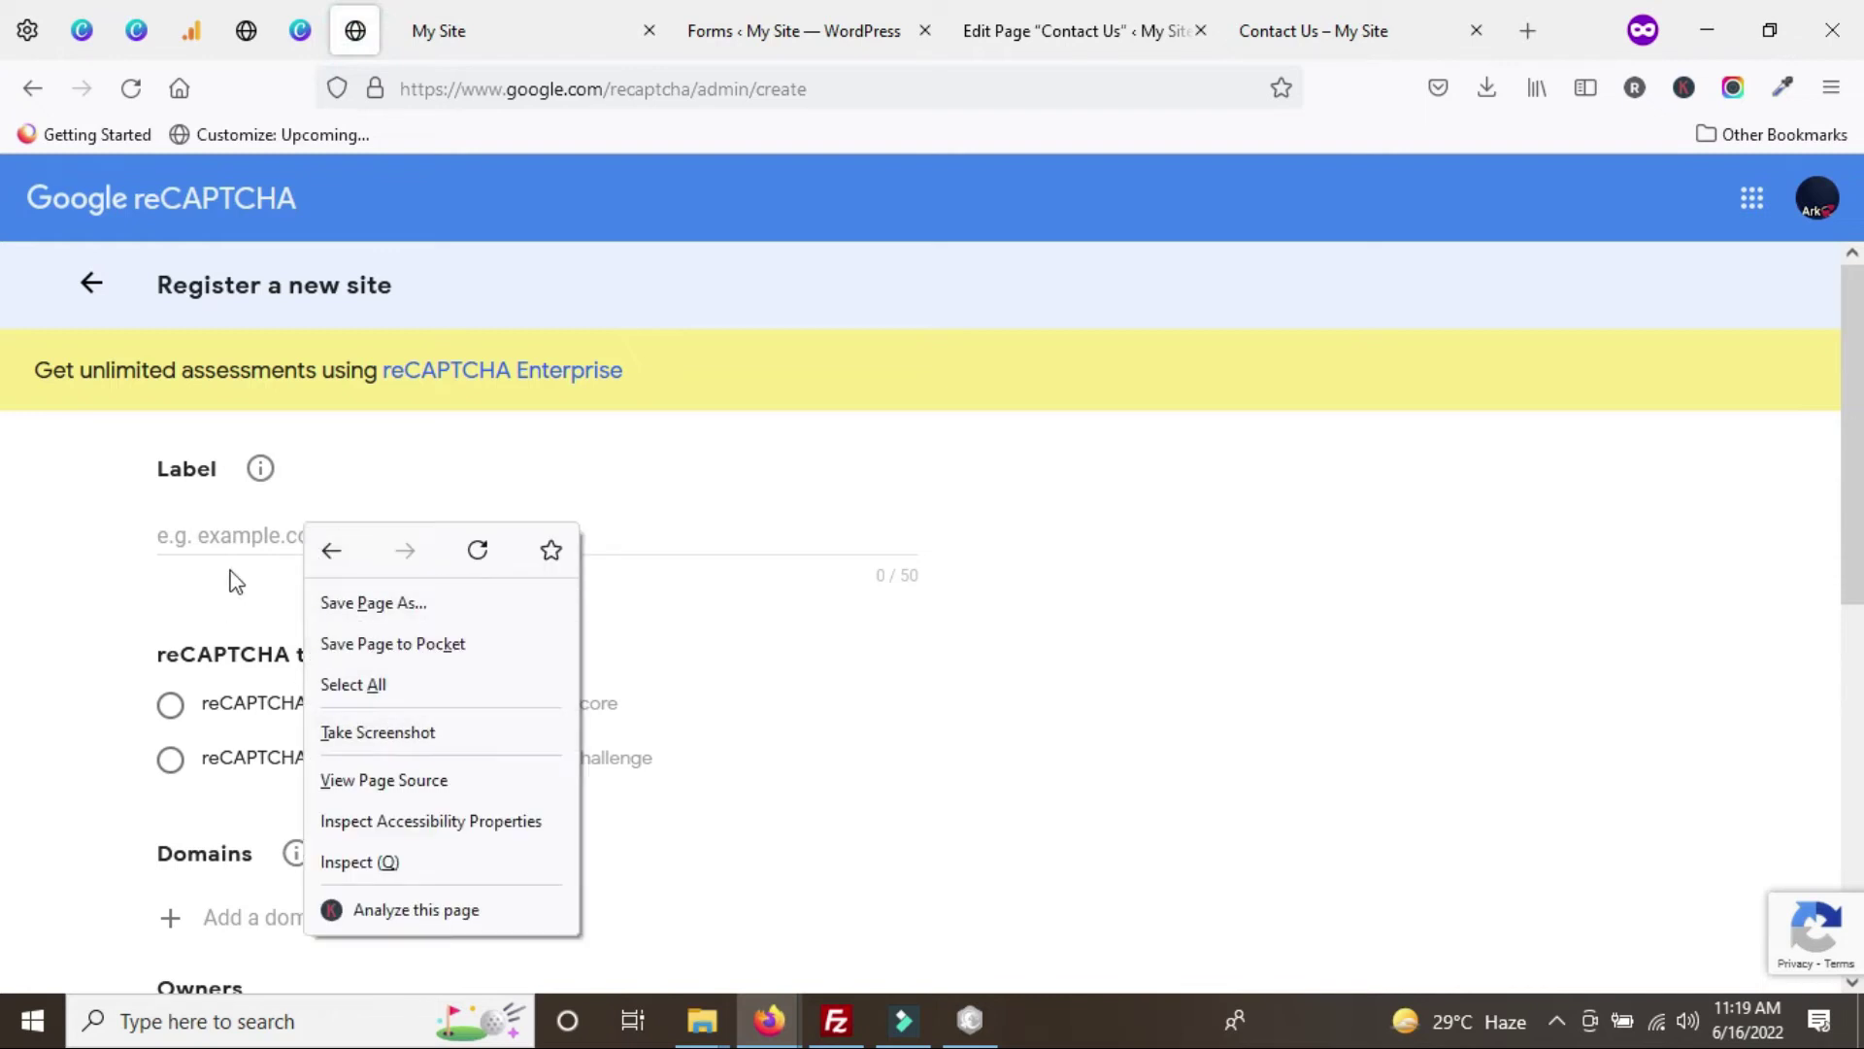
left_click(231, 534)
right_click(239, 536)
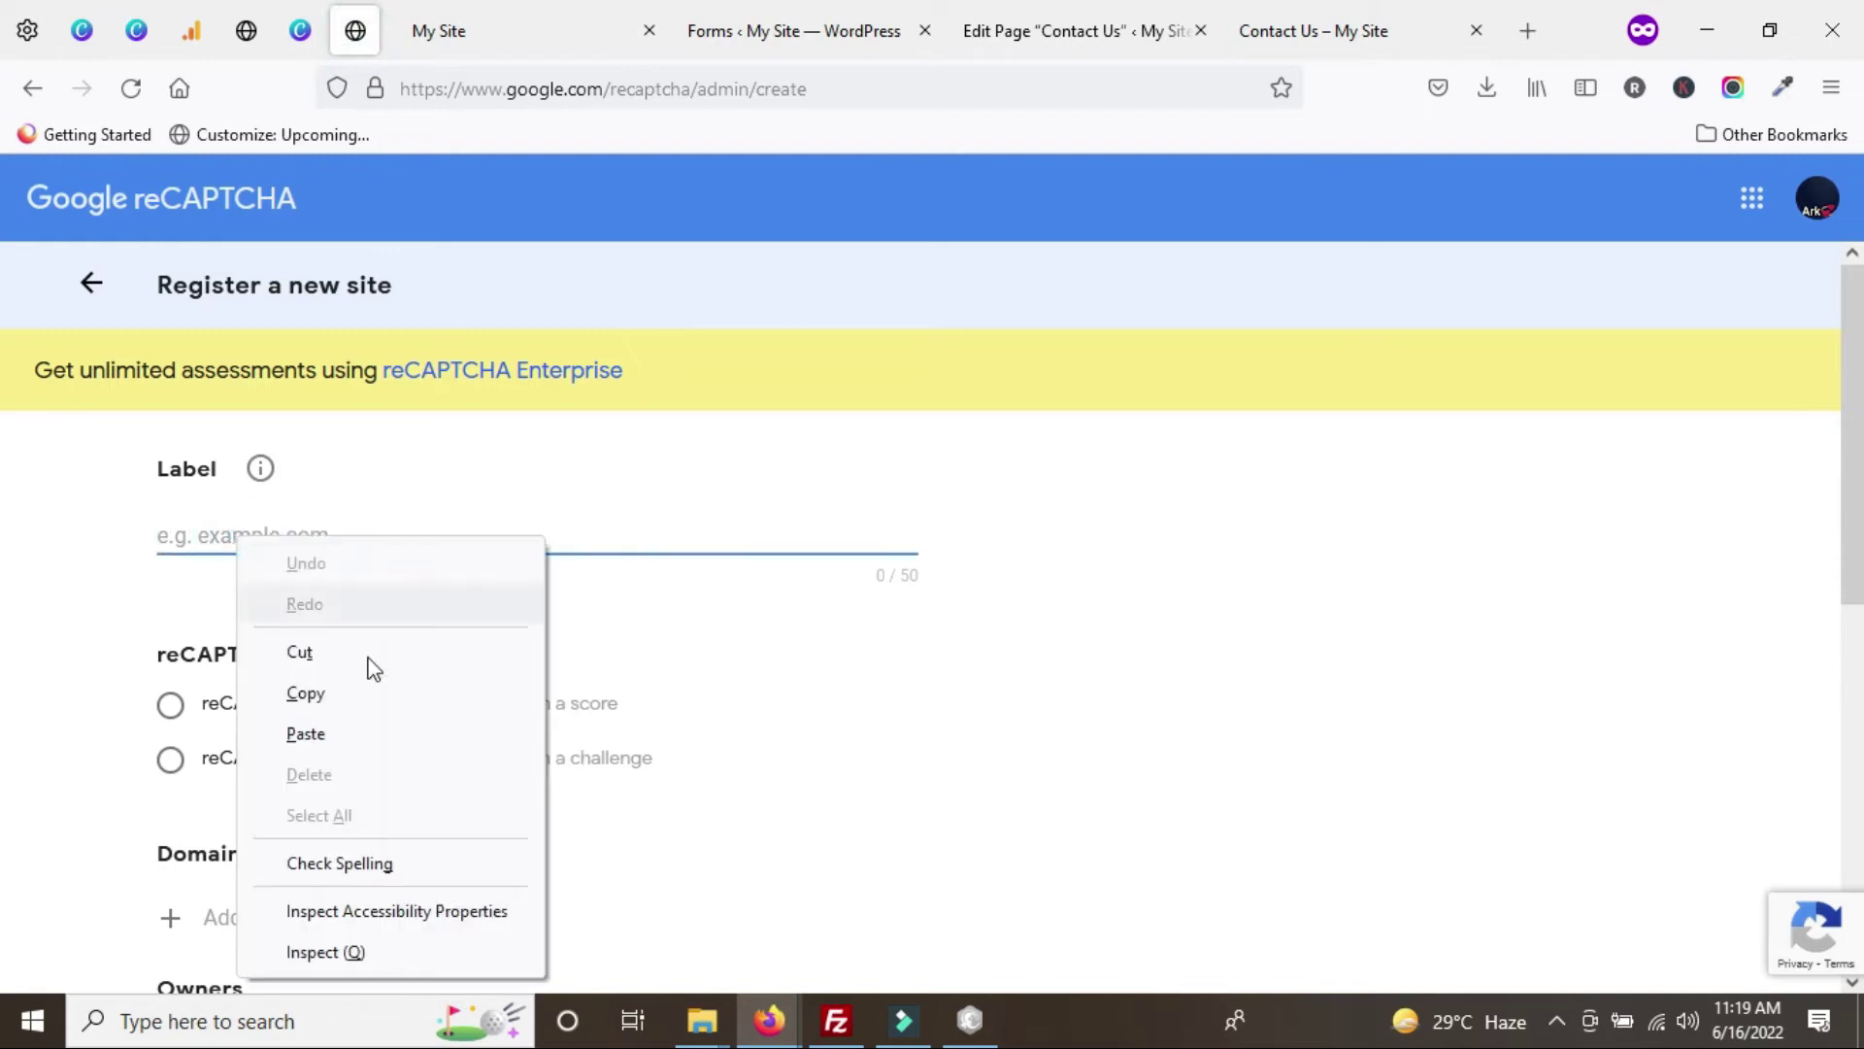
left_click(305, 734)
left_click_drag(223, 533, 83, 533)
key("BackSpace")
scroll(281, 648, "down", 2)
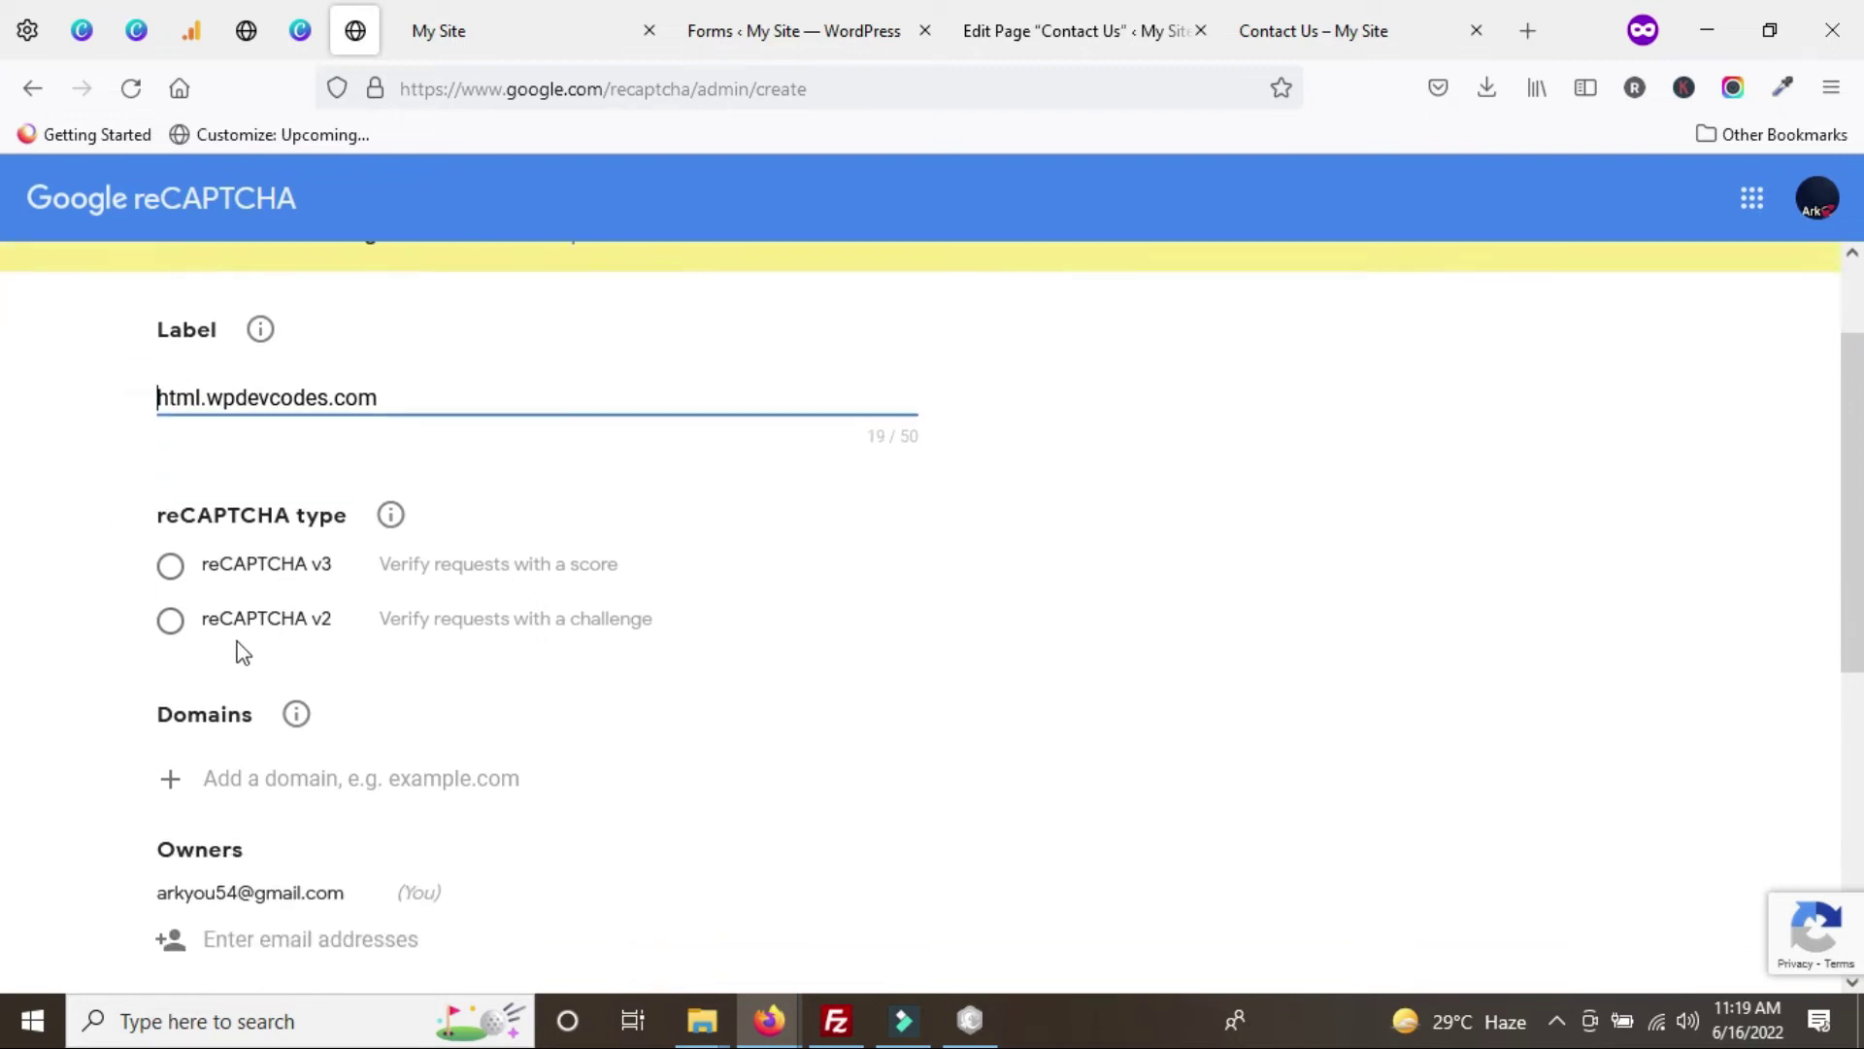
left_click(170, 622)
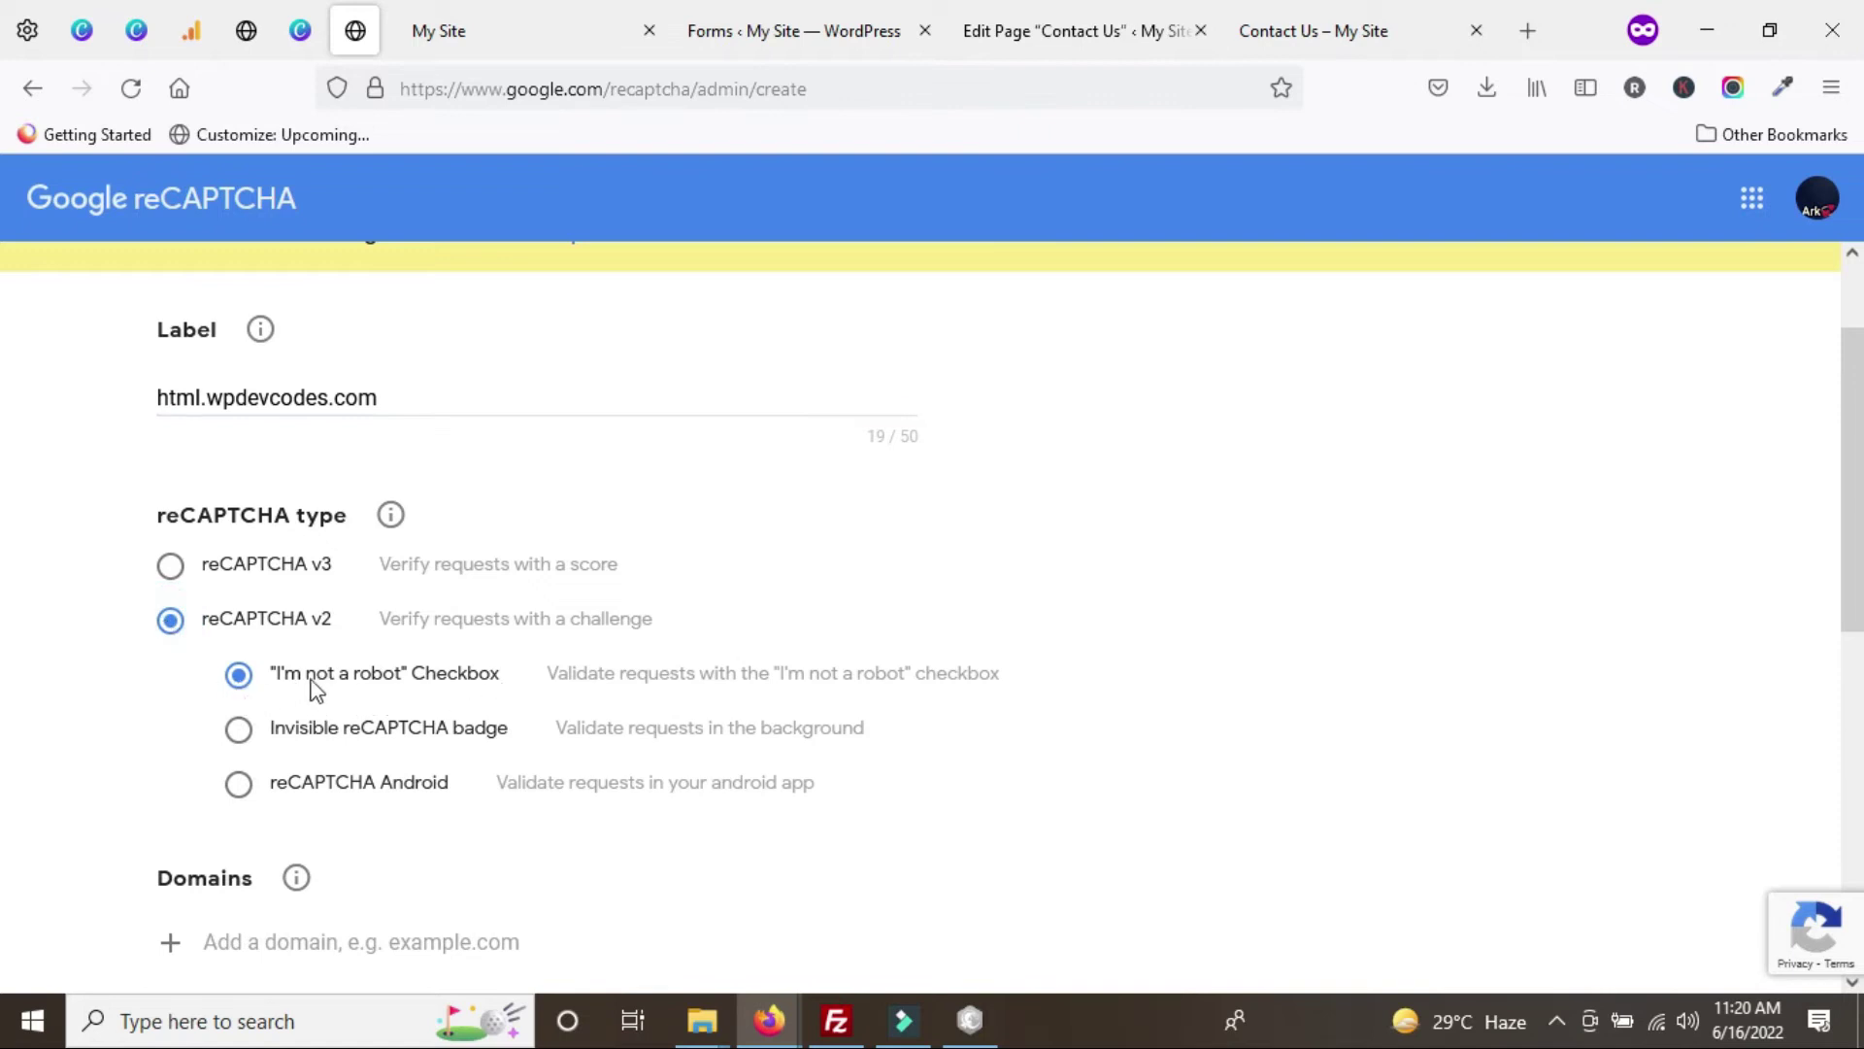
scroll(383, 688, "down", 4)
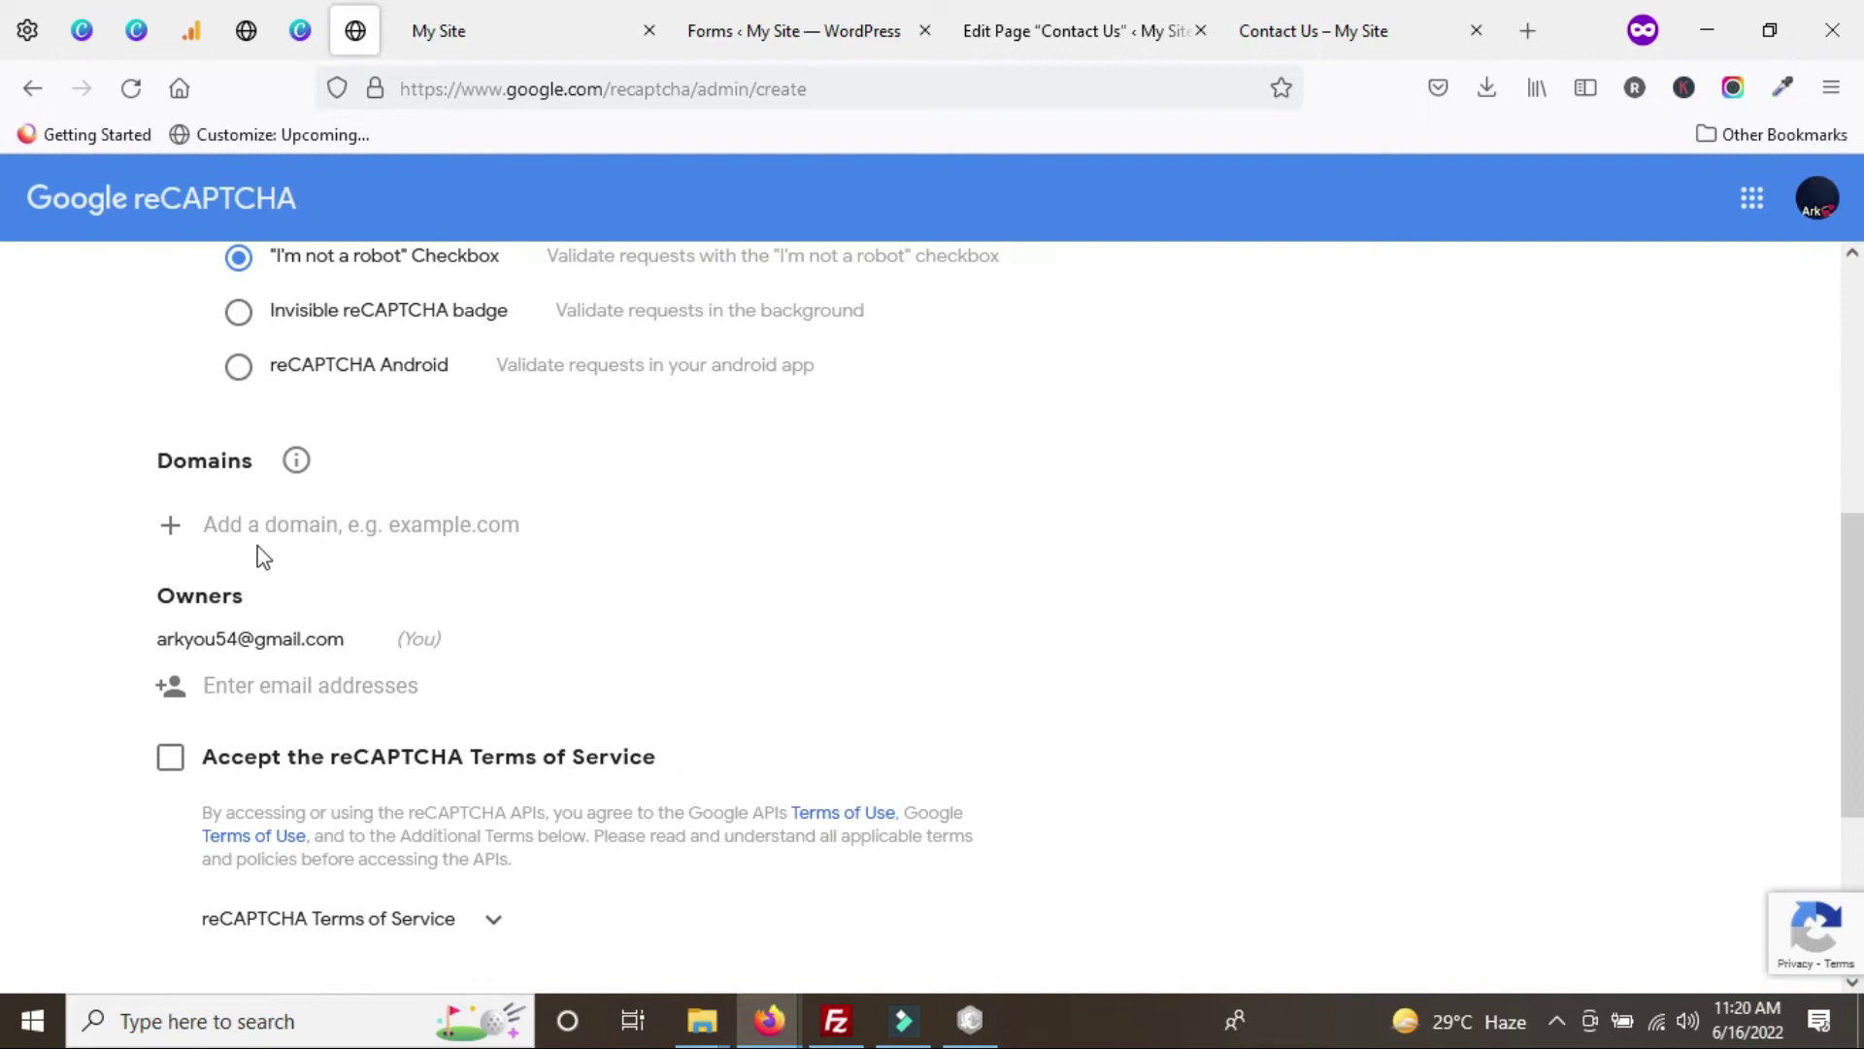
right_click(323, 535)
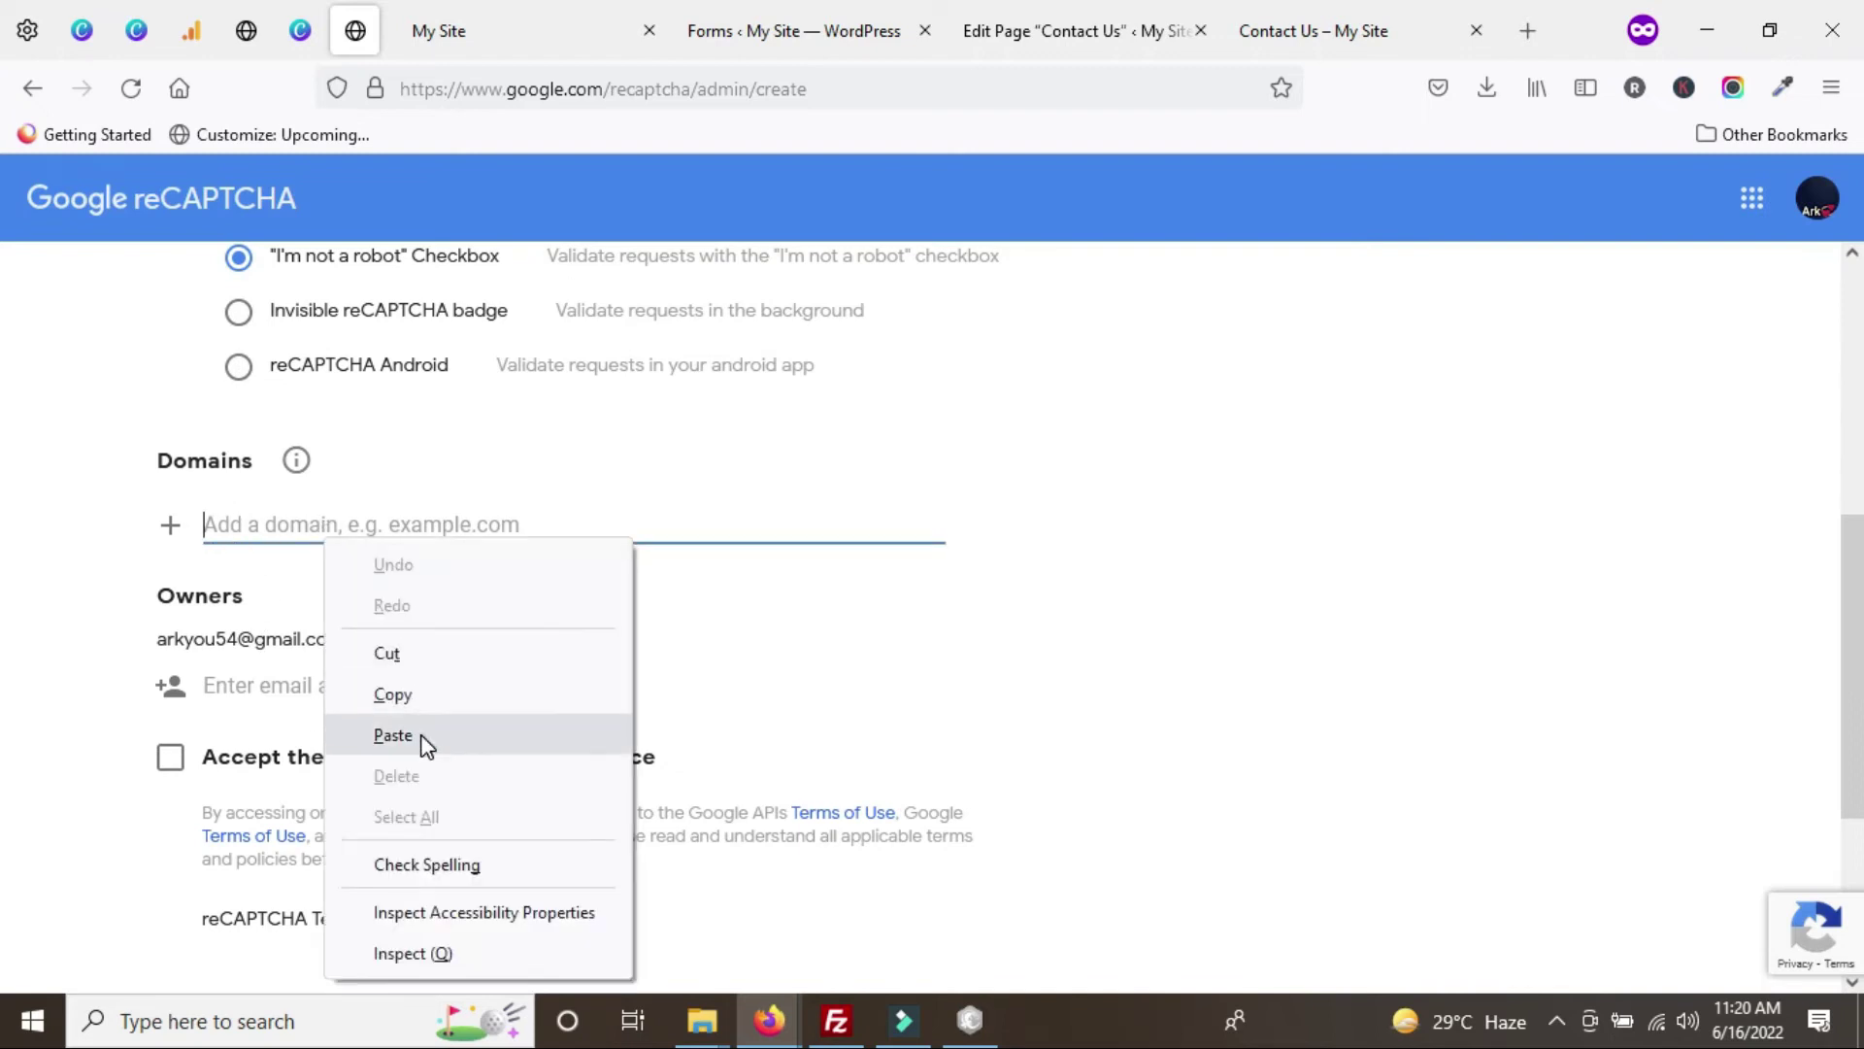
left_click(393, 735)
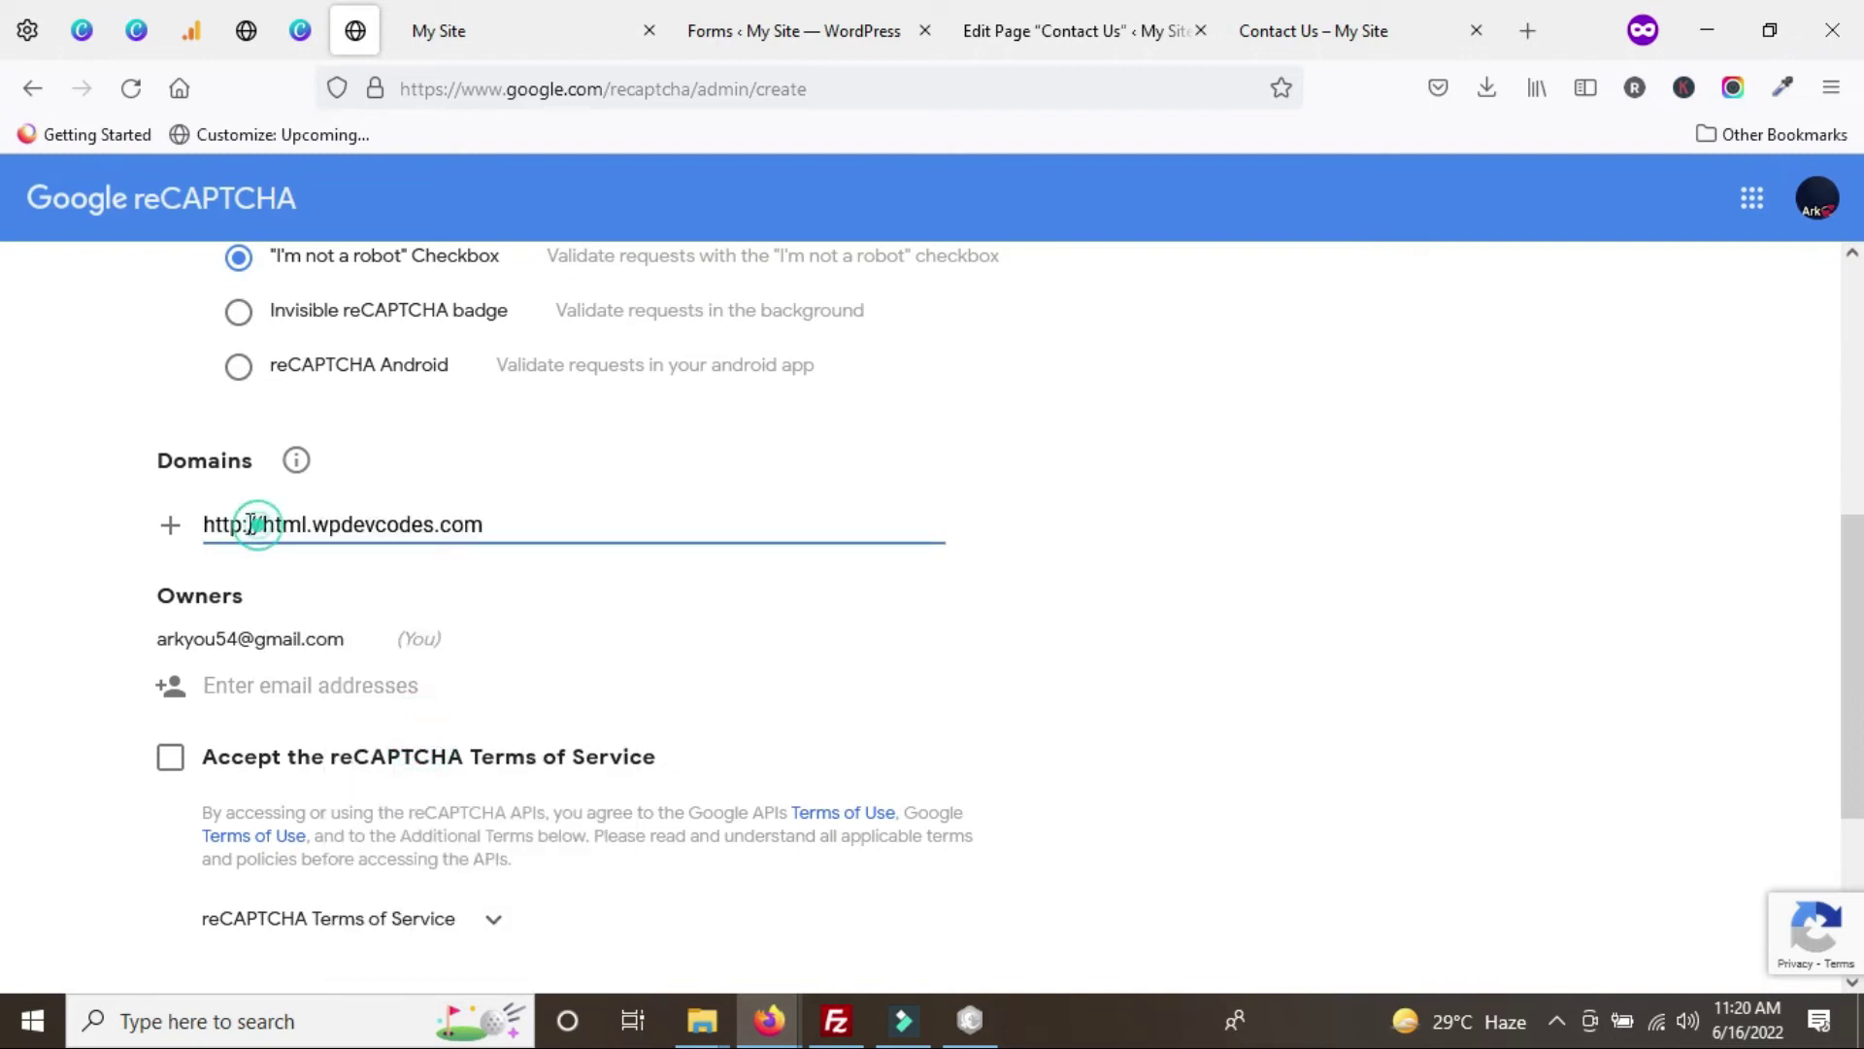
left_click_drag(255, 524, 204, 511)
key("BackSpace")
key("Delete")
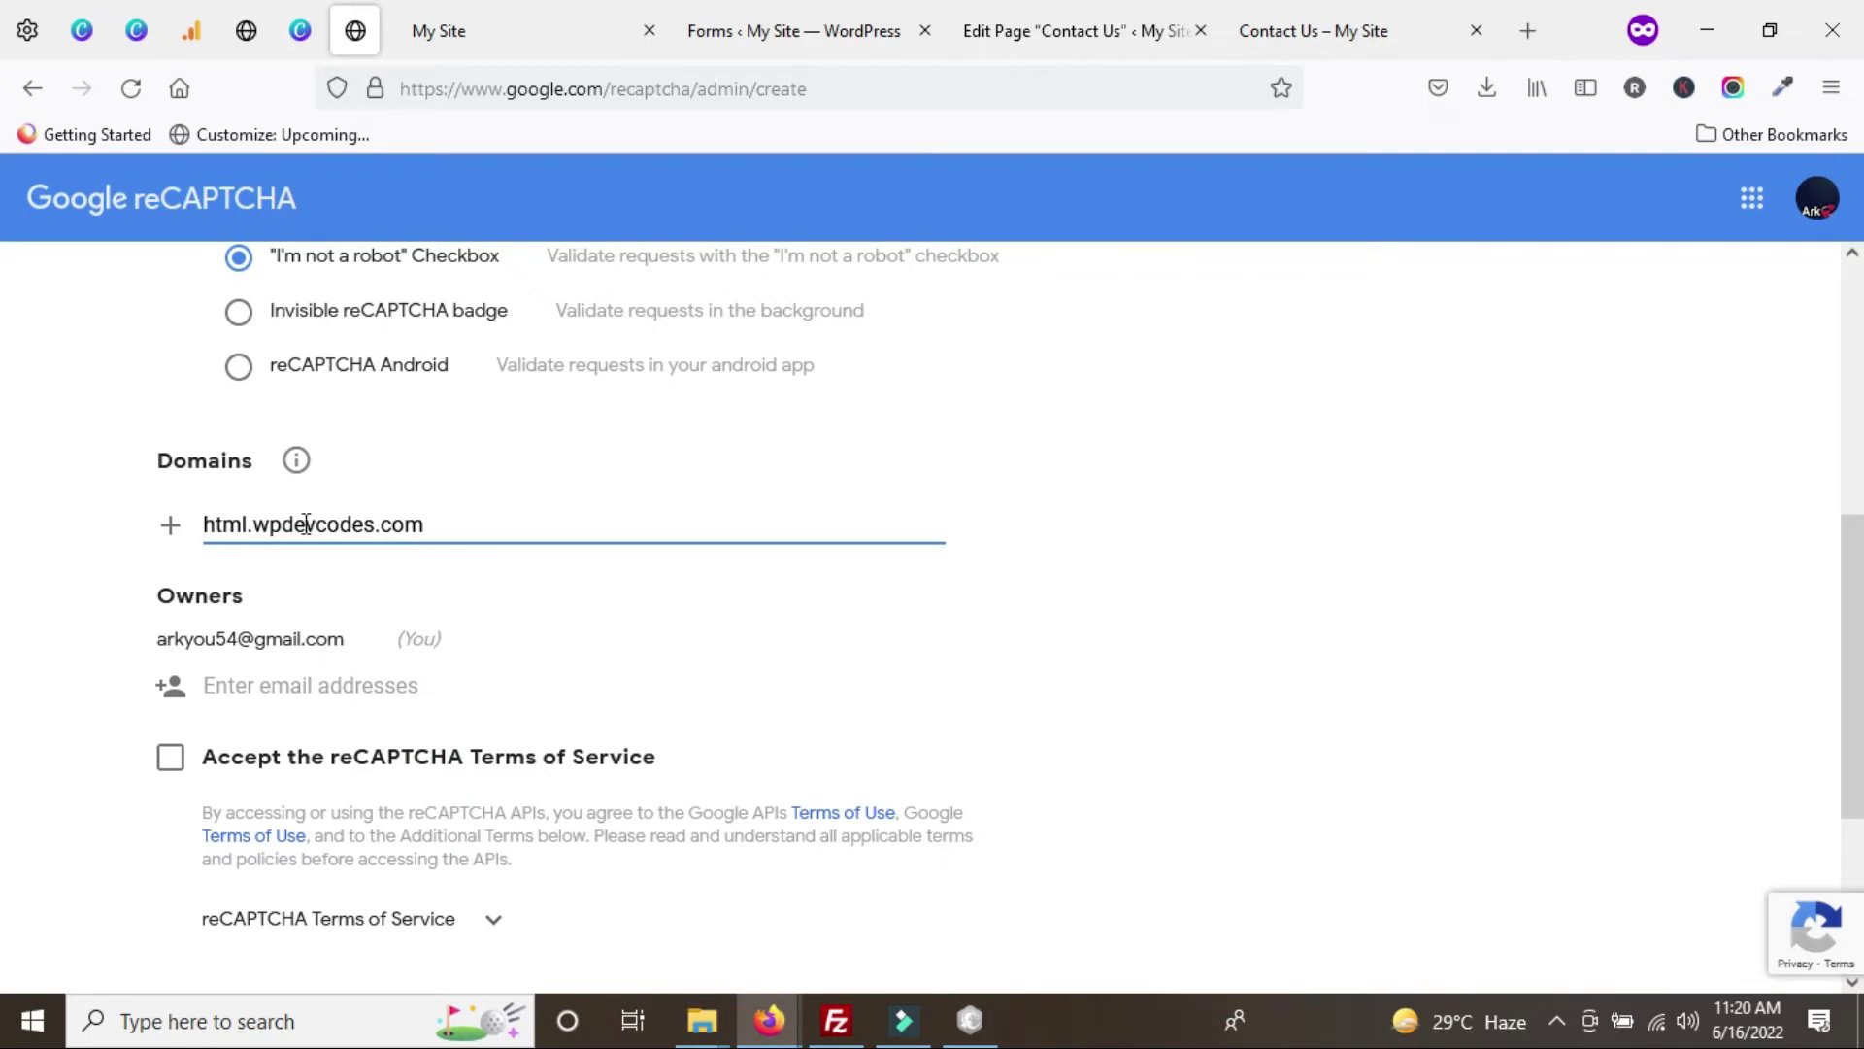
- Accept the reCAPTCHA Terms of Service and turn off alerts to owners
scroll(487, 526, "down", 3)
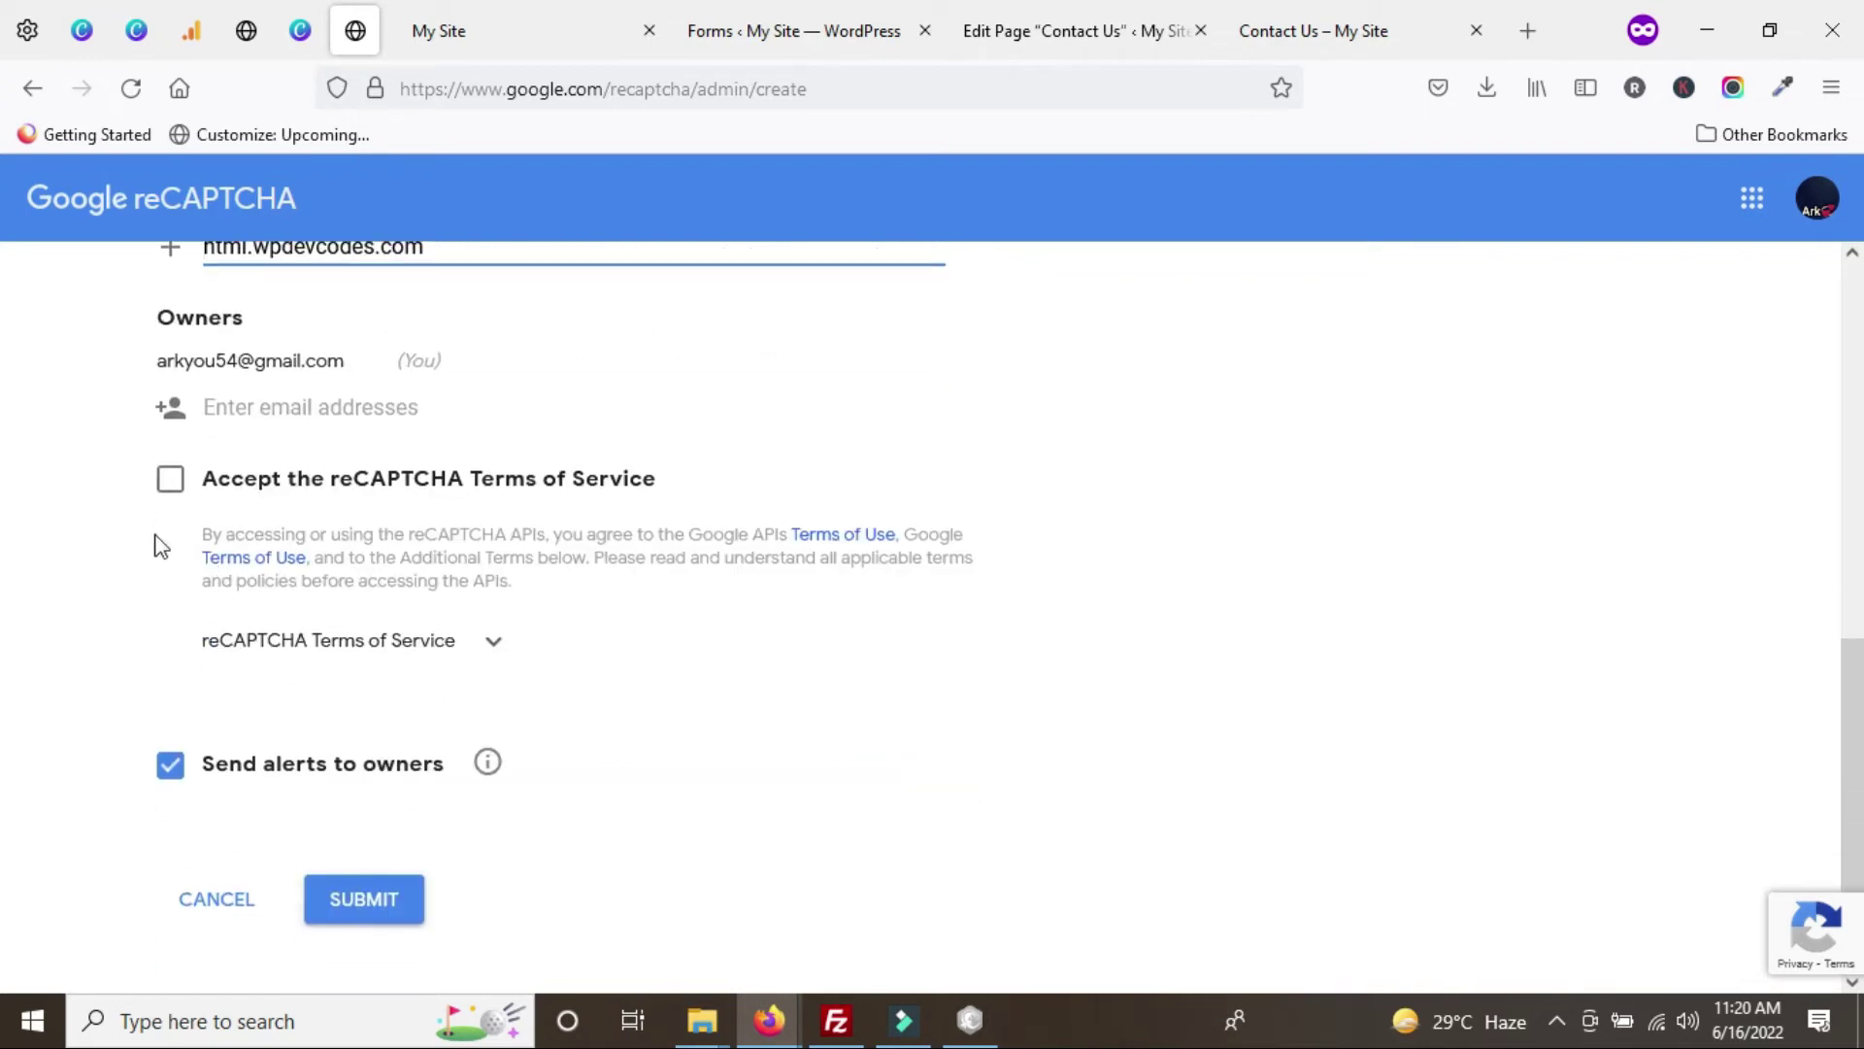
left_click(169, 481)
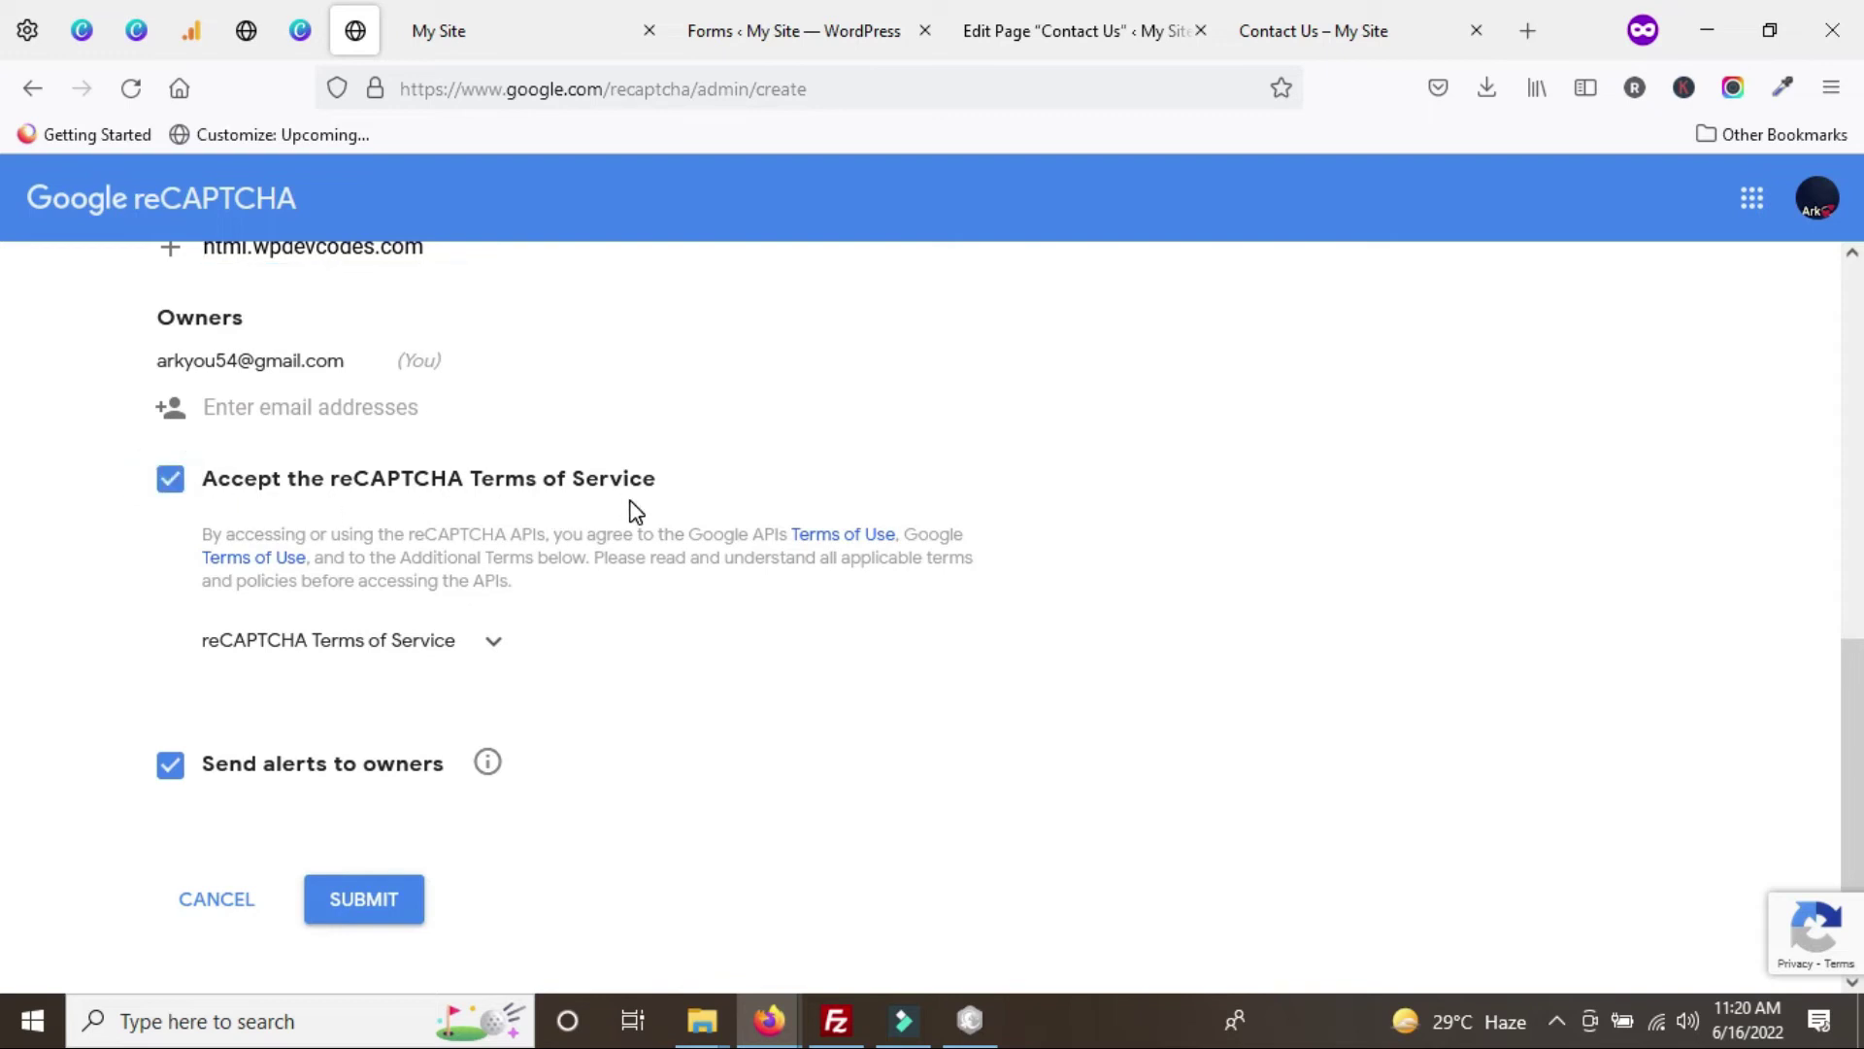
left_click(169, 767)
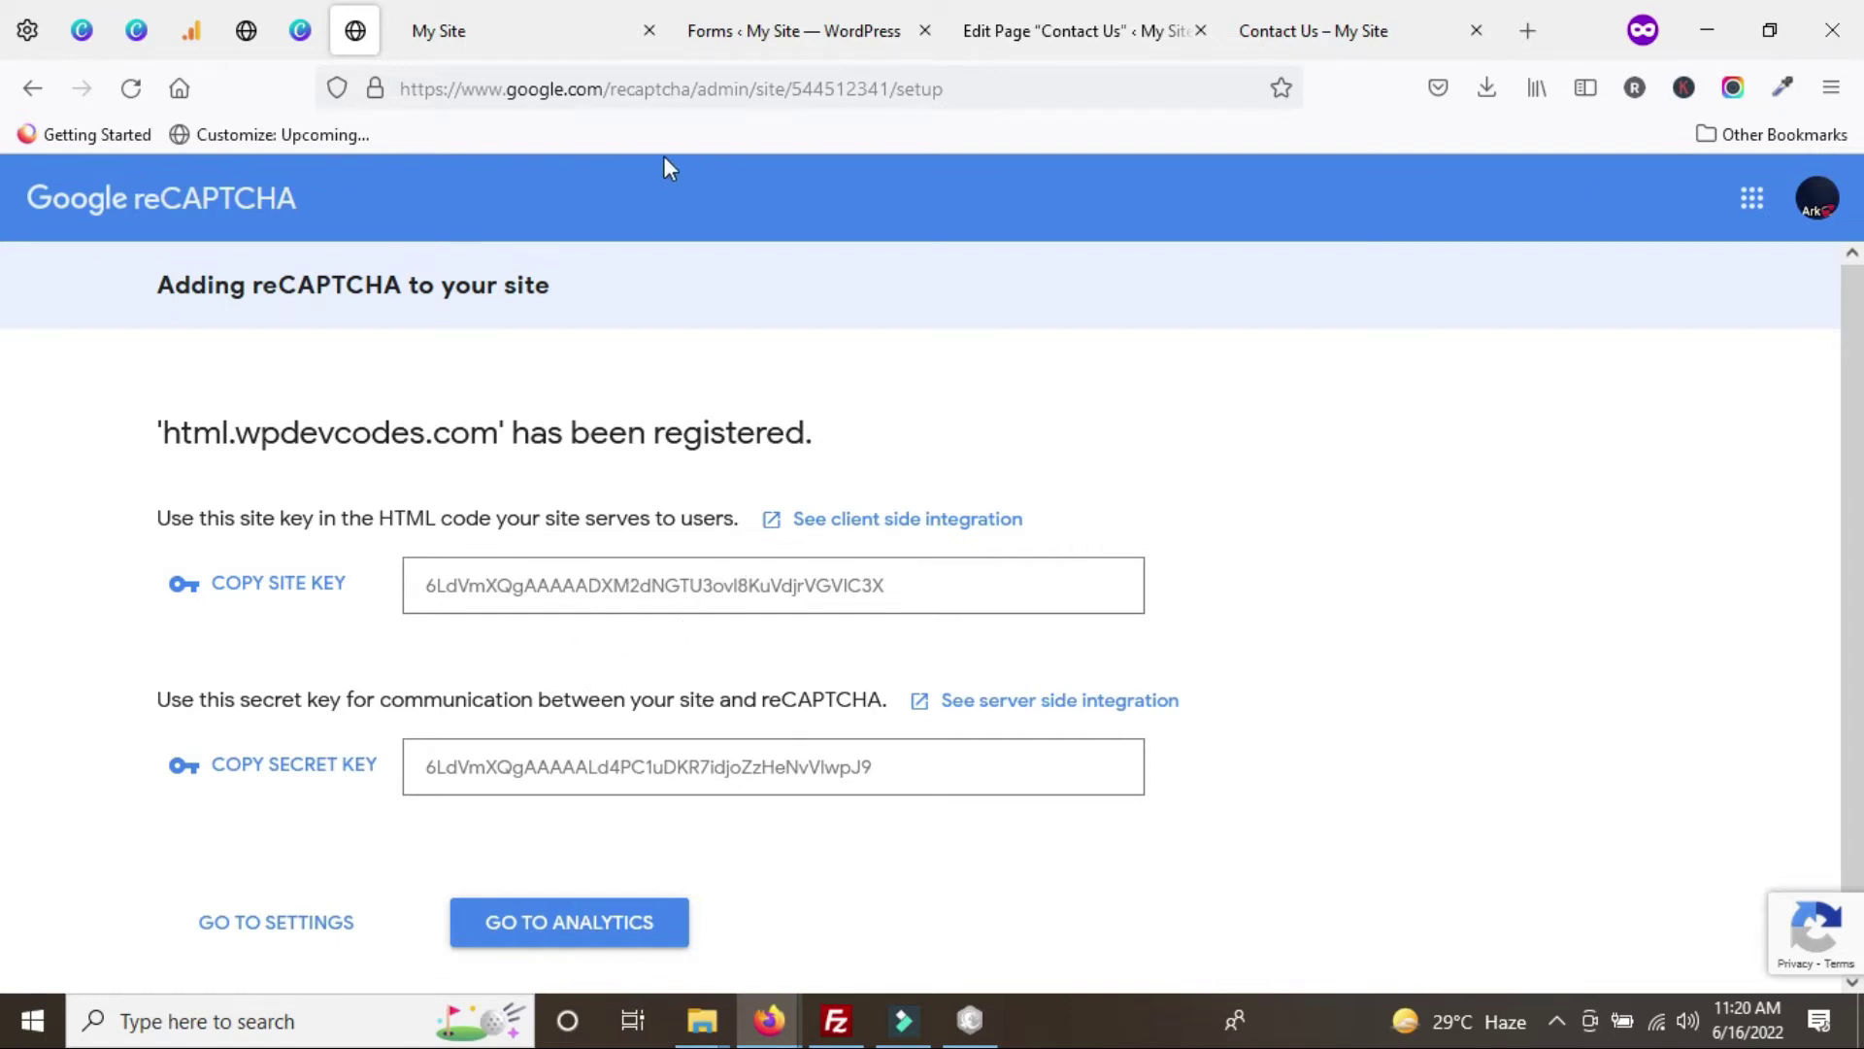
- Open Forms > Settings in a new tab and show its empty reCAPTCHA section
left_click(749, 33)
scroll(597, 573, "down", 5)
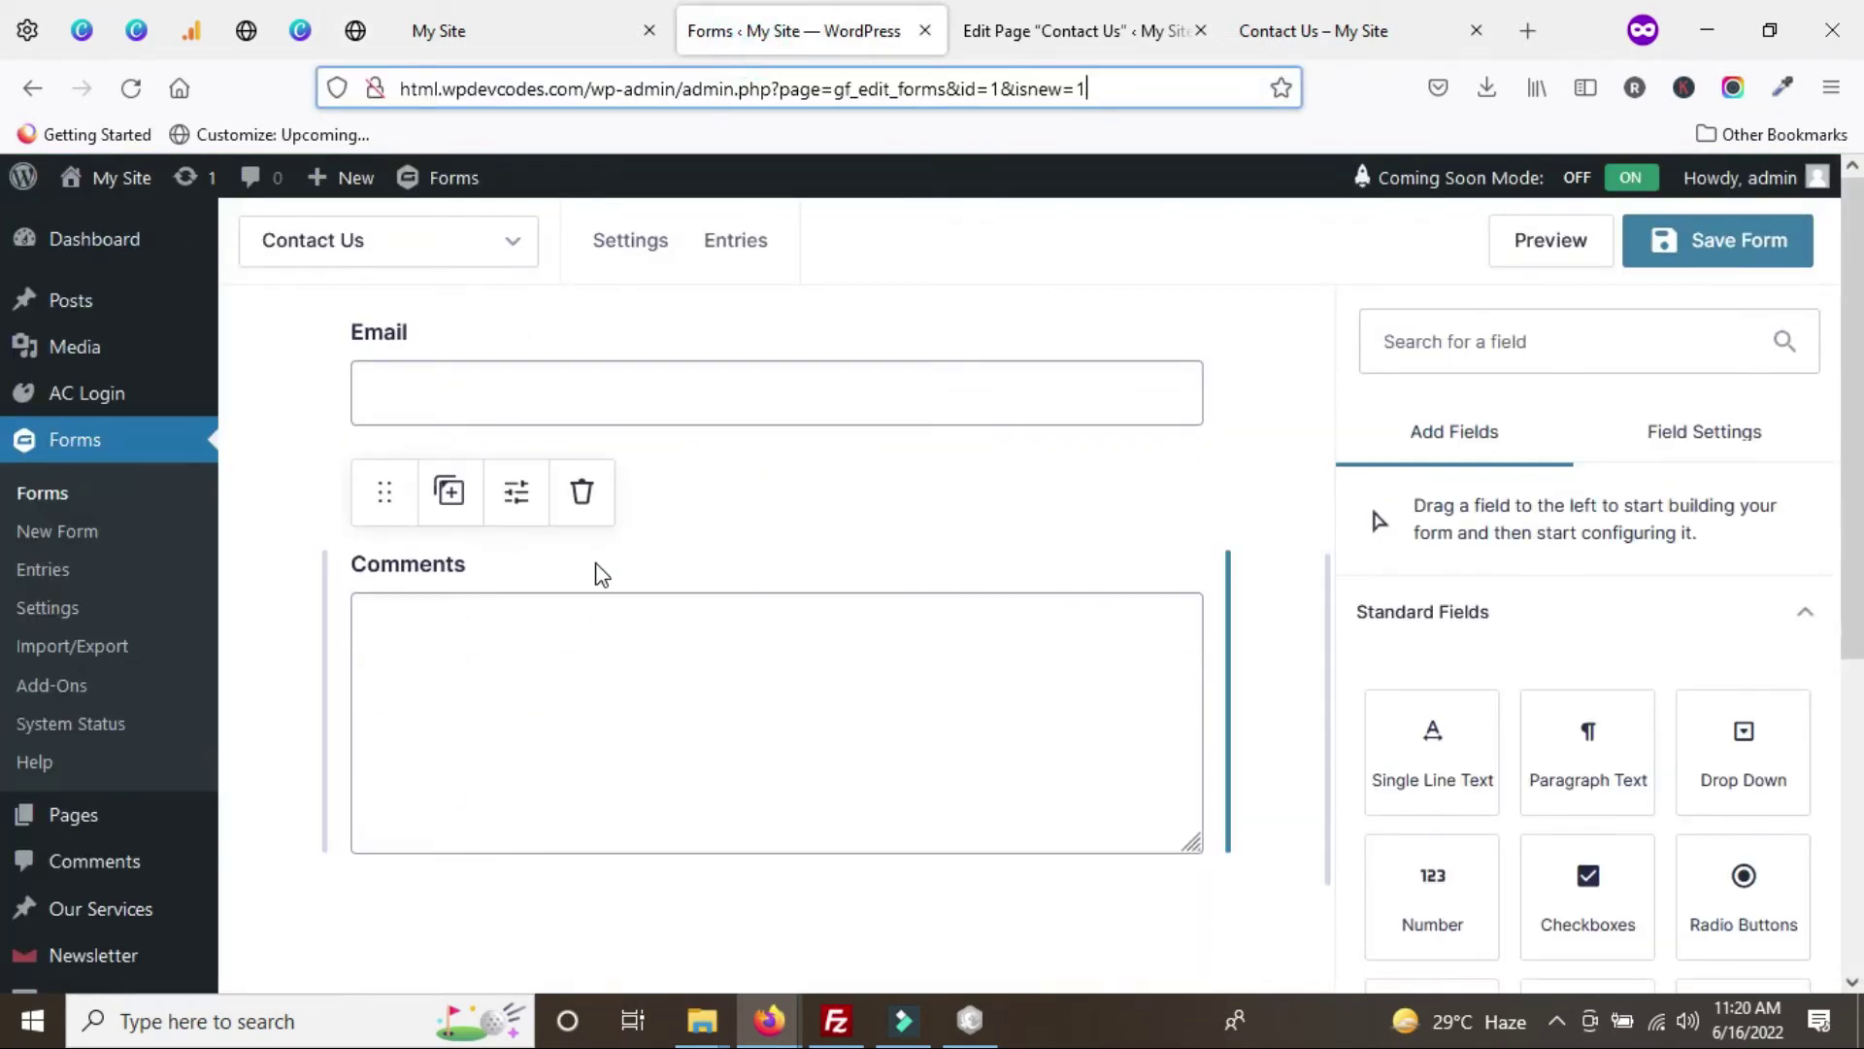
scroll(616, 588, "up", 3)
scroll(636, 616, "down", 4)
scroll(640, 628, "up", 2)
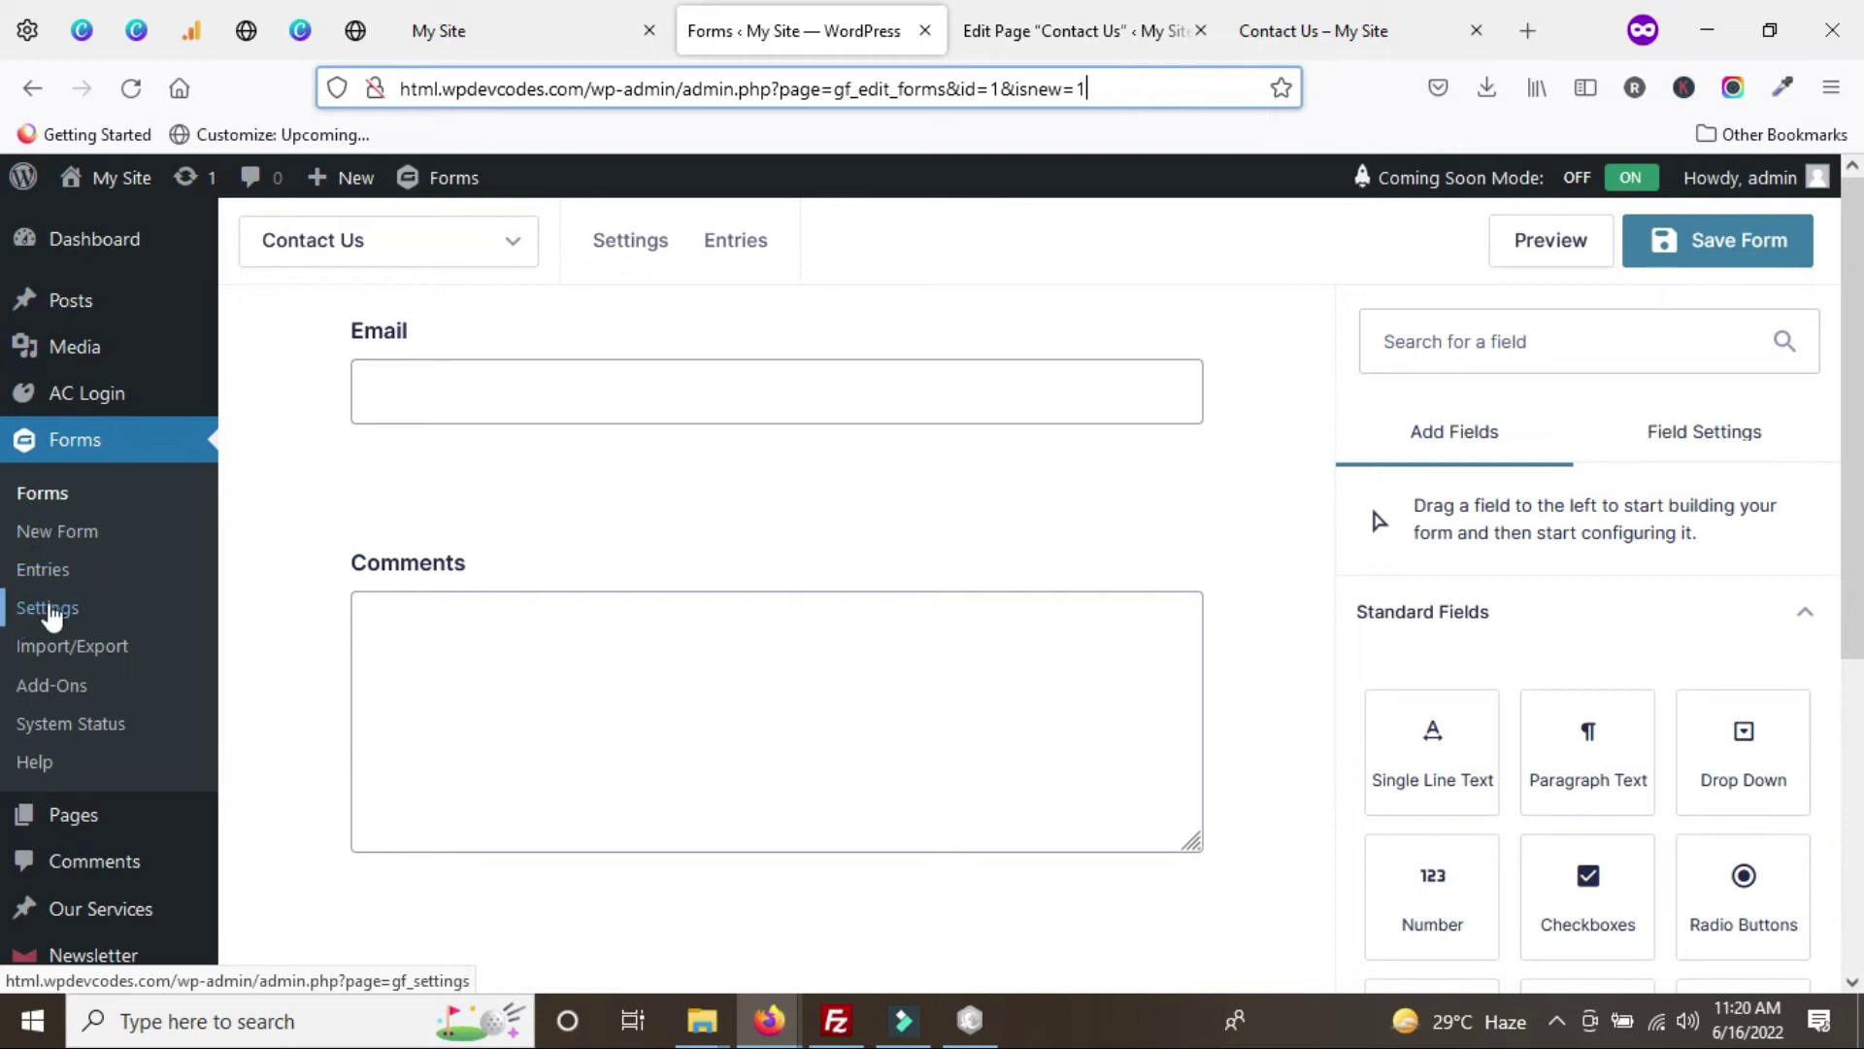
middle_click(39, 610)
left_click(903, 24)
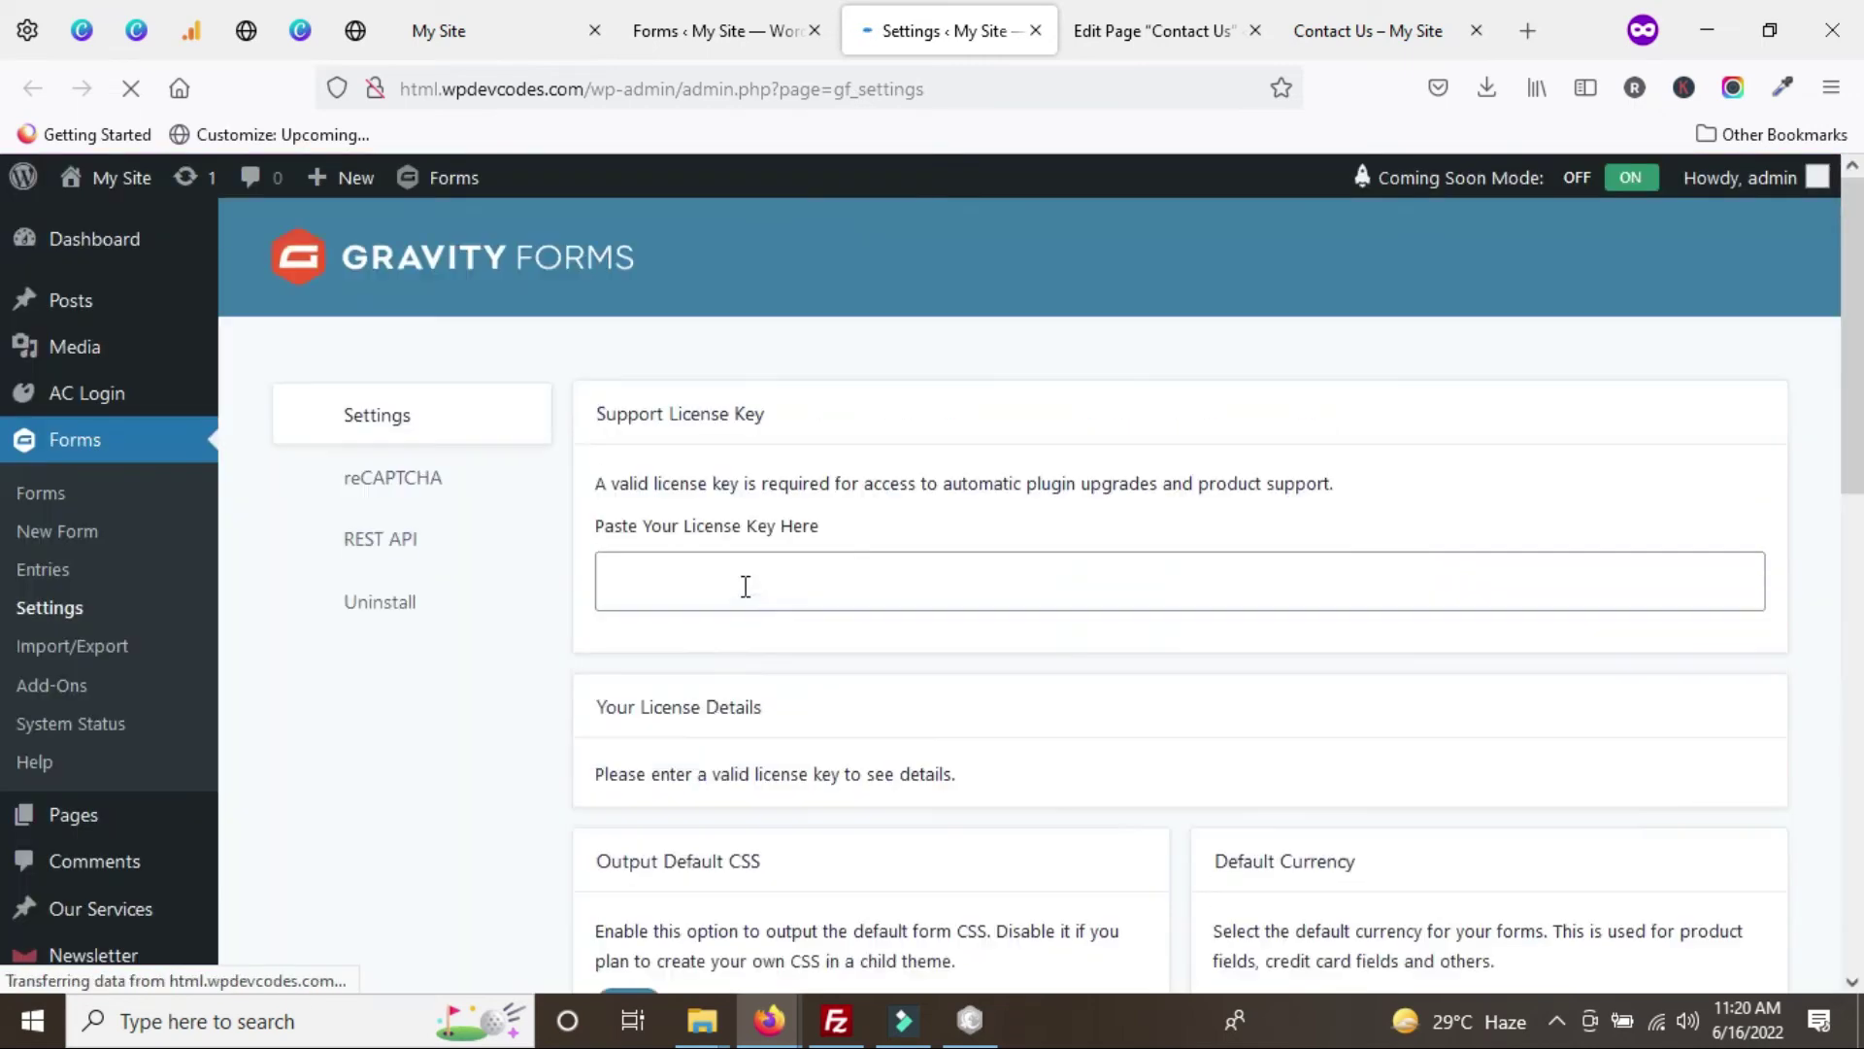
left_click(392, 481)
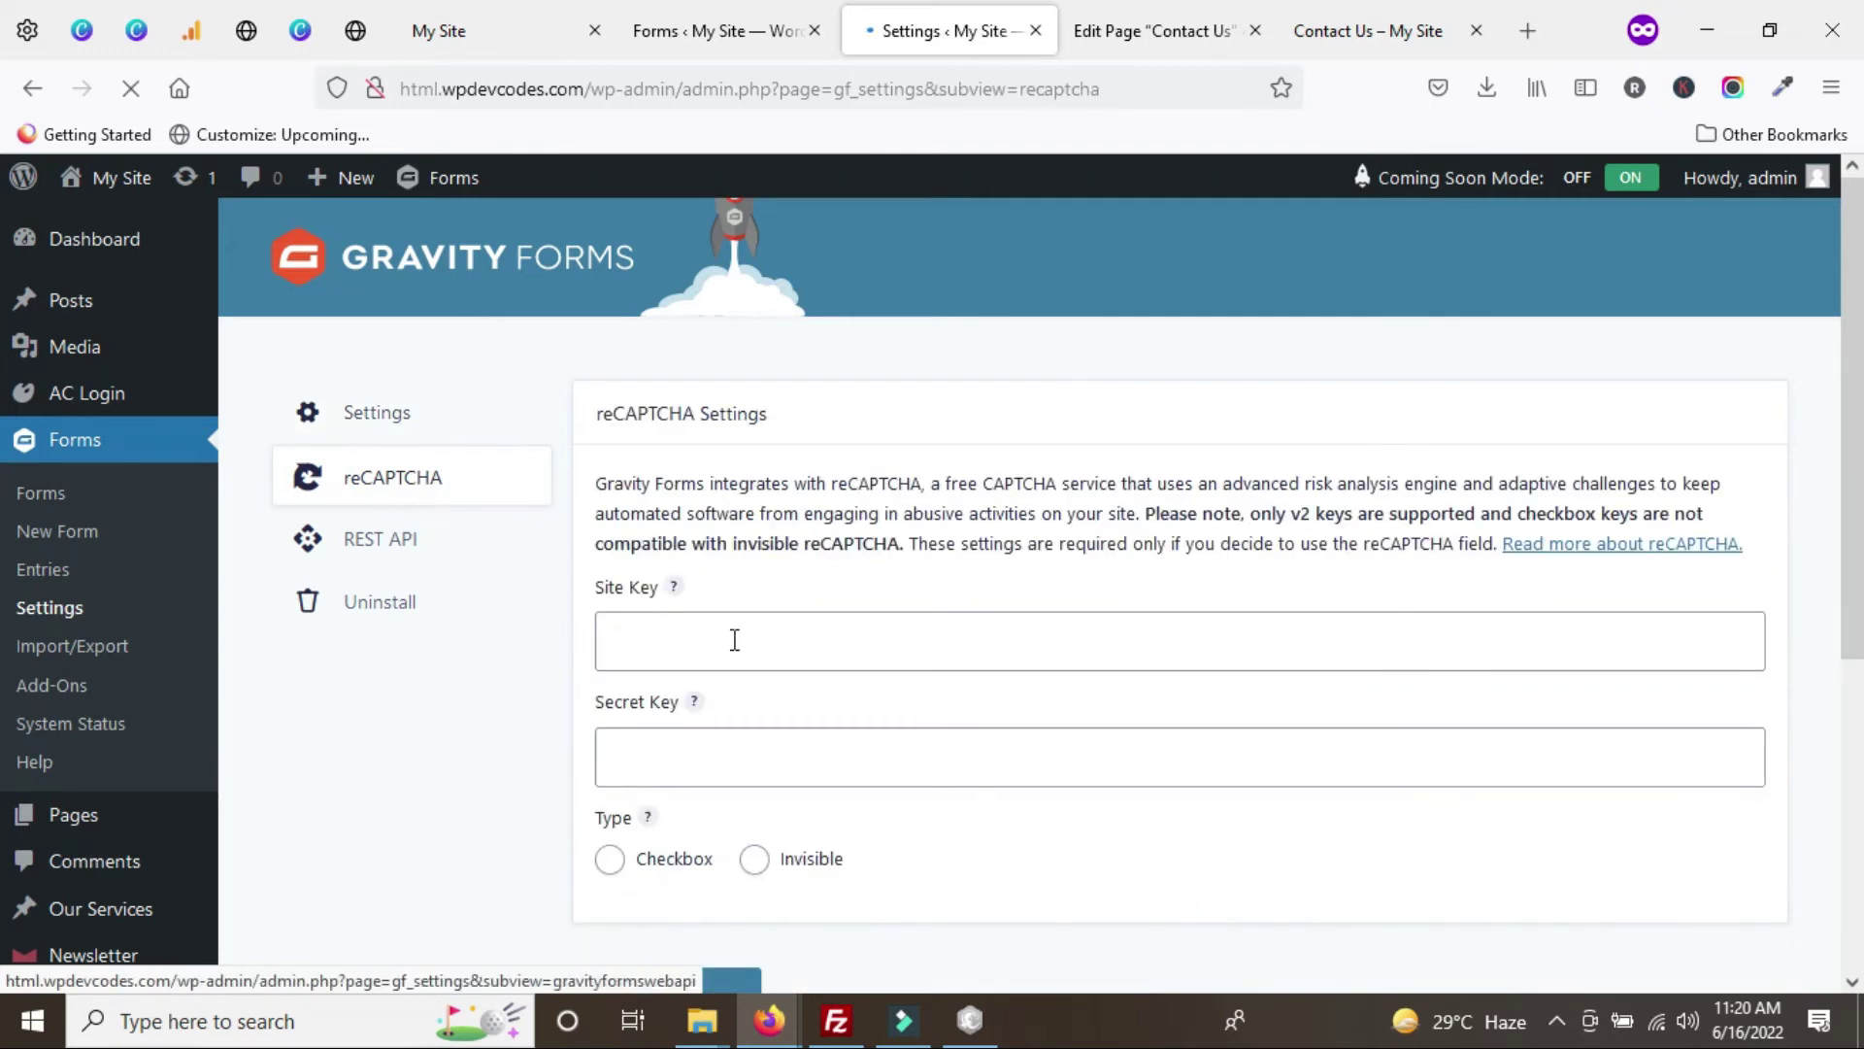
- Copy the site key from Google's reCAPTCHA keys page into the Site Key field
left_click(356, 30)
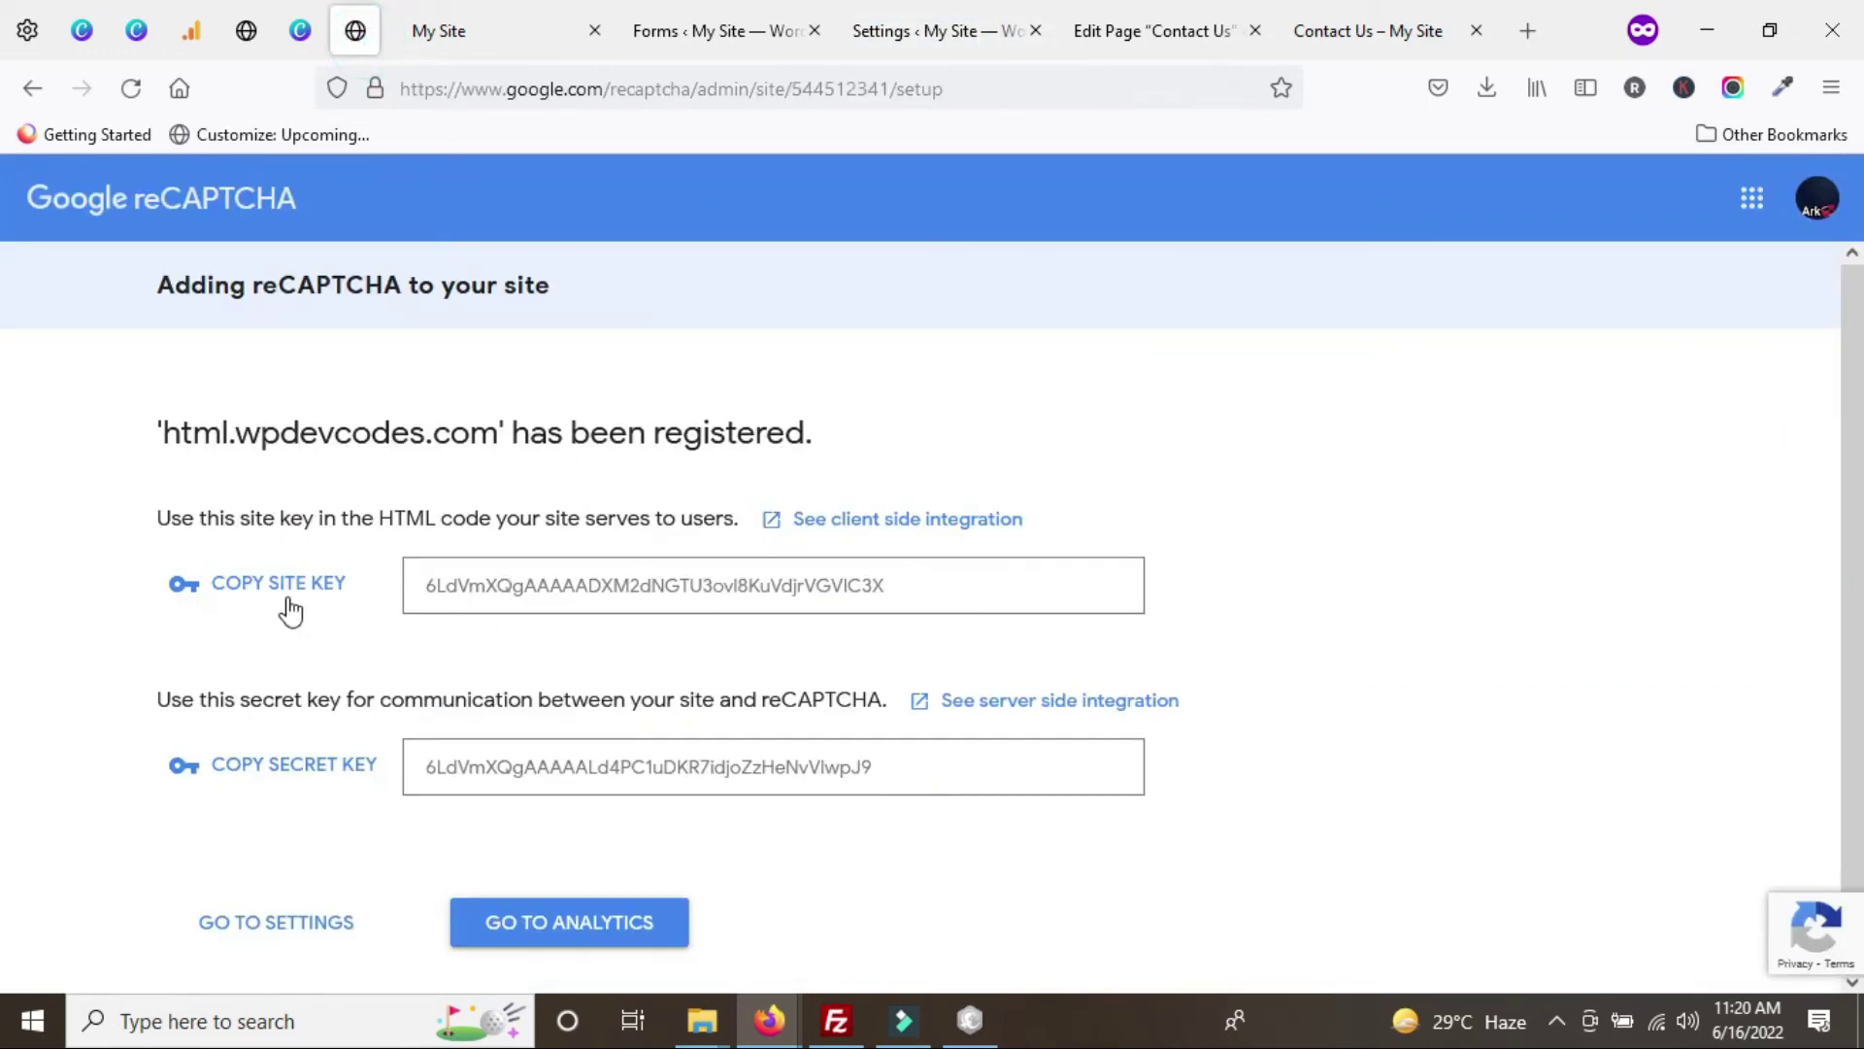
double_click(569, 584)
right_click(568, 588)
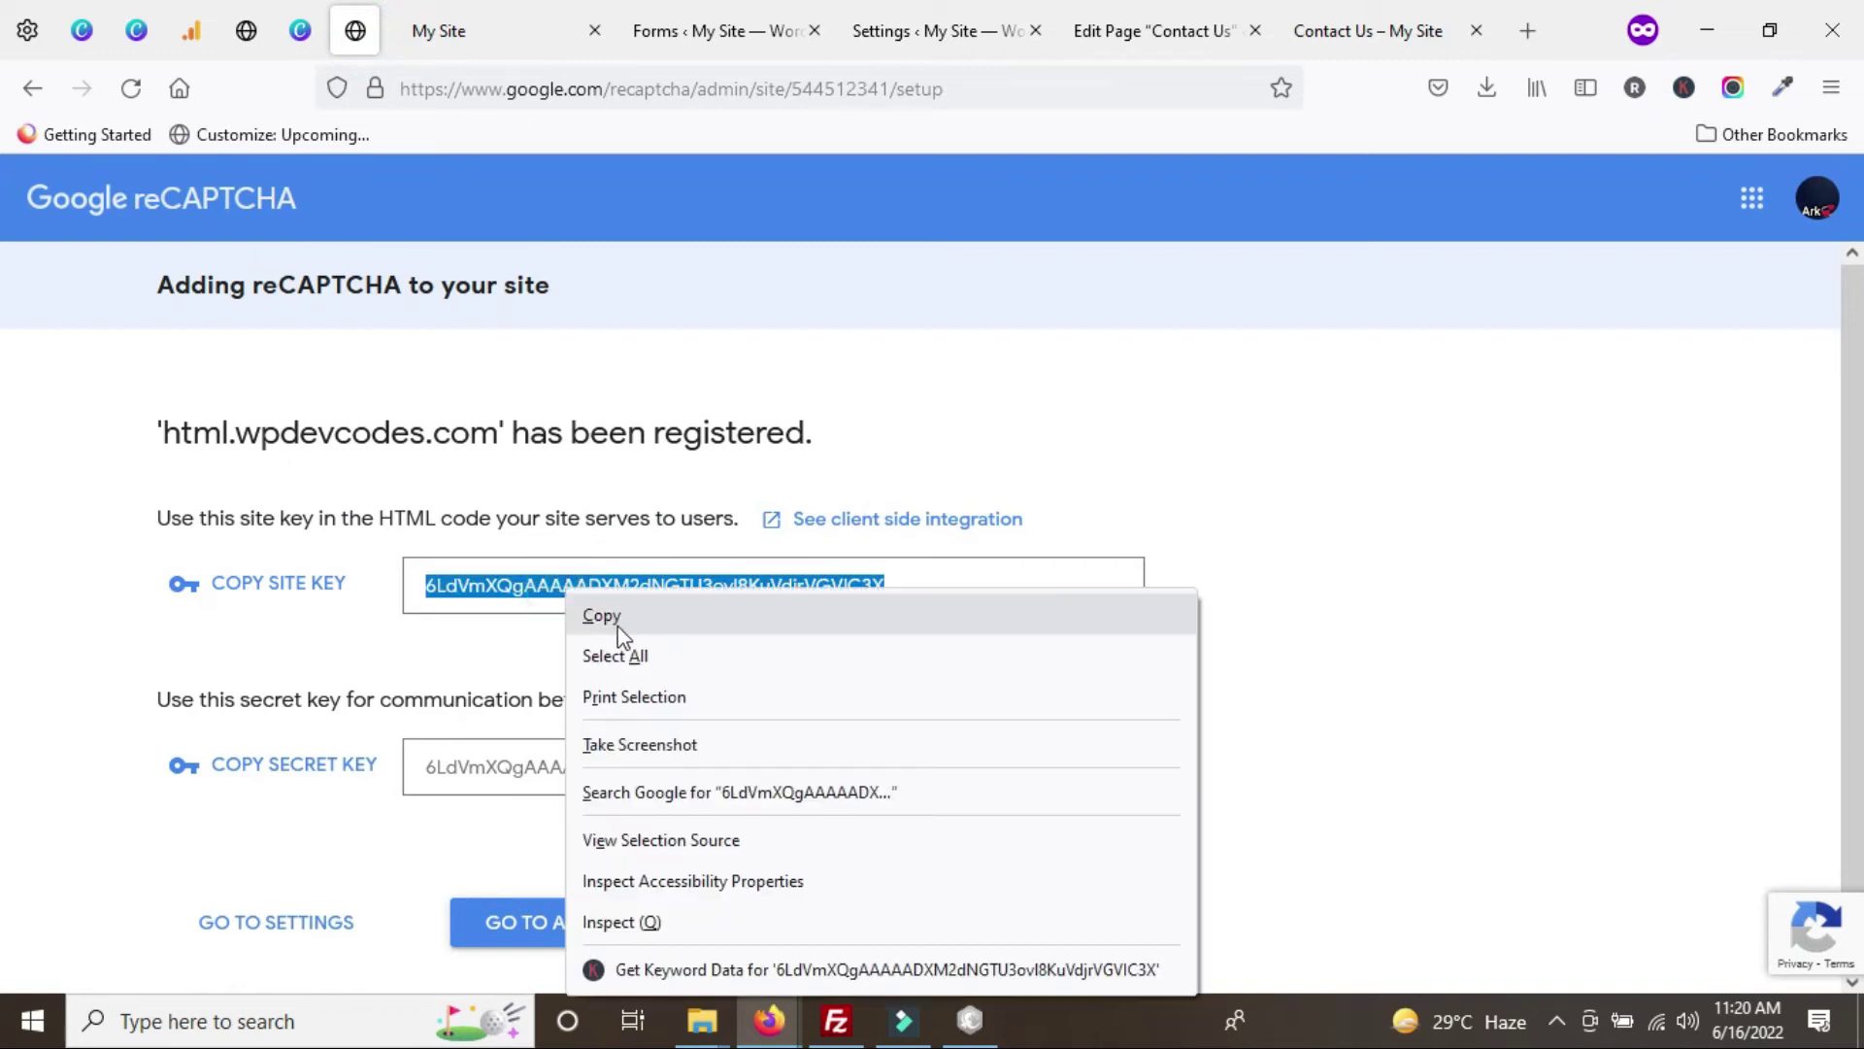
left_click(619, 626)
left_click(938, 23)
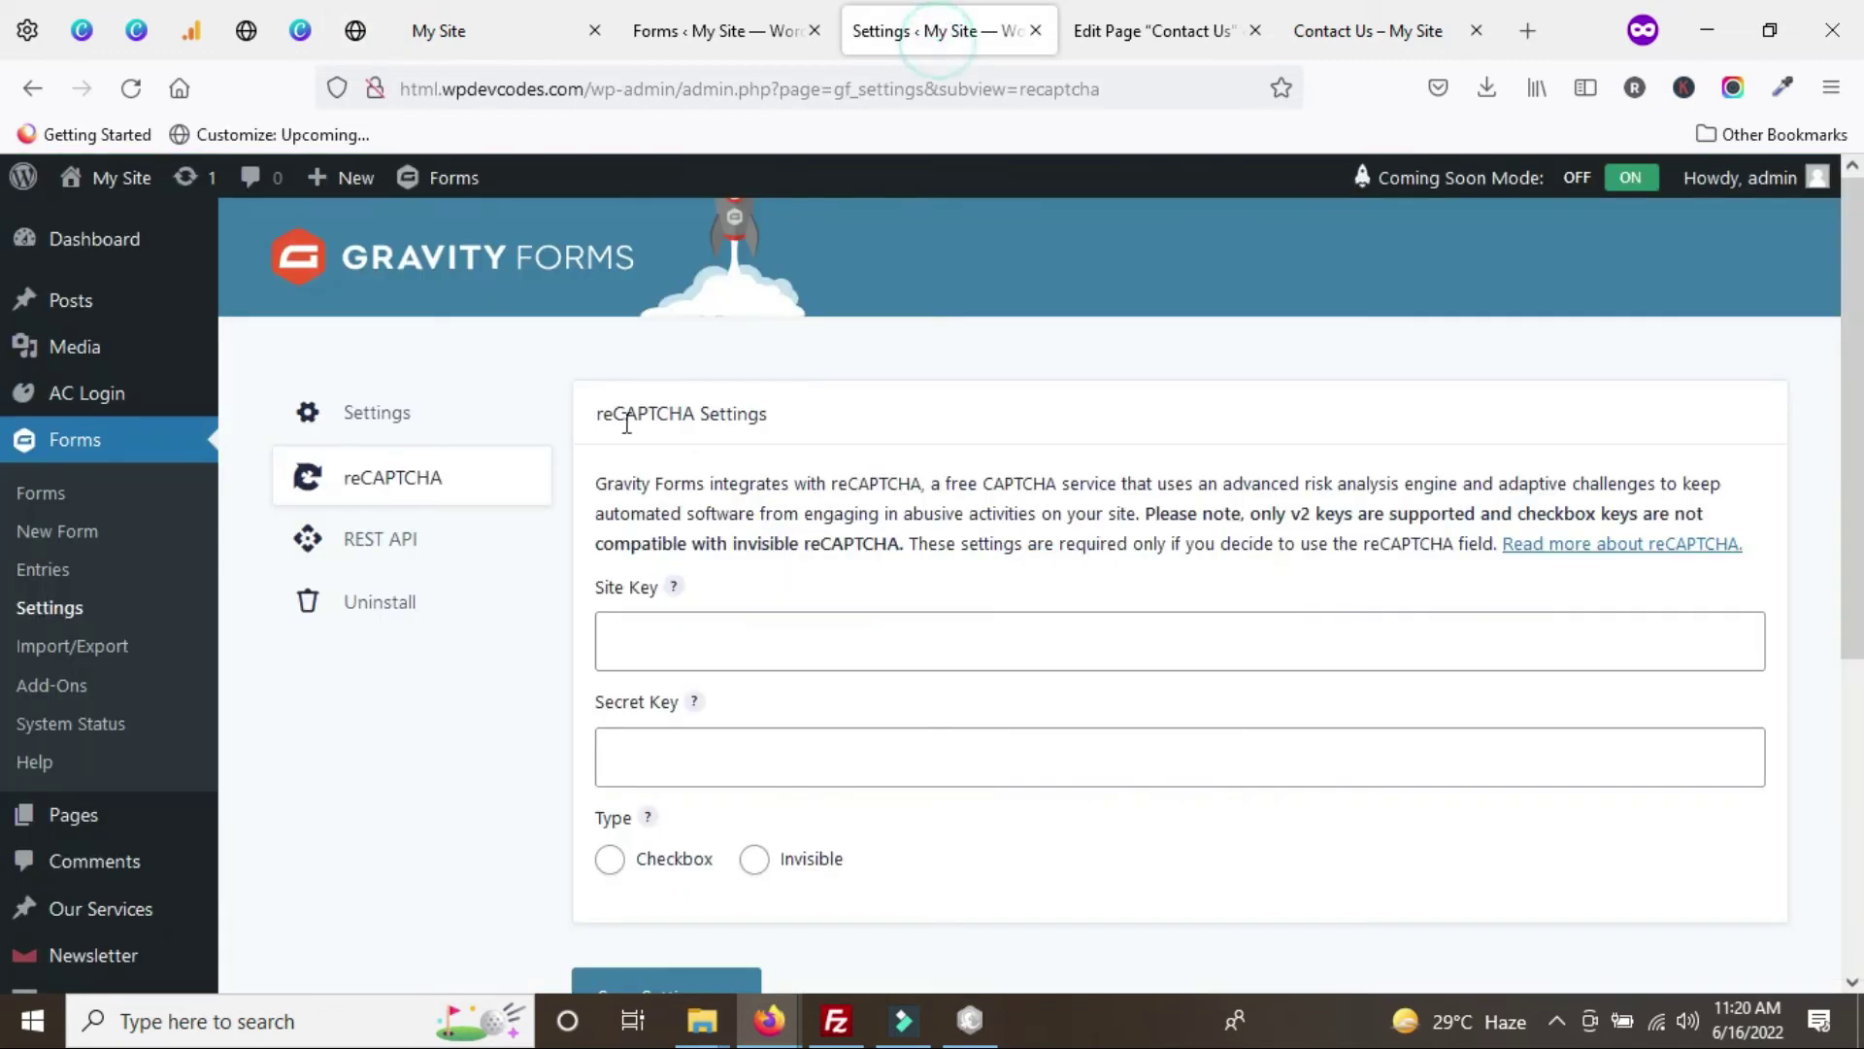
right_click(649, 651)
left_click(737, 399)
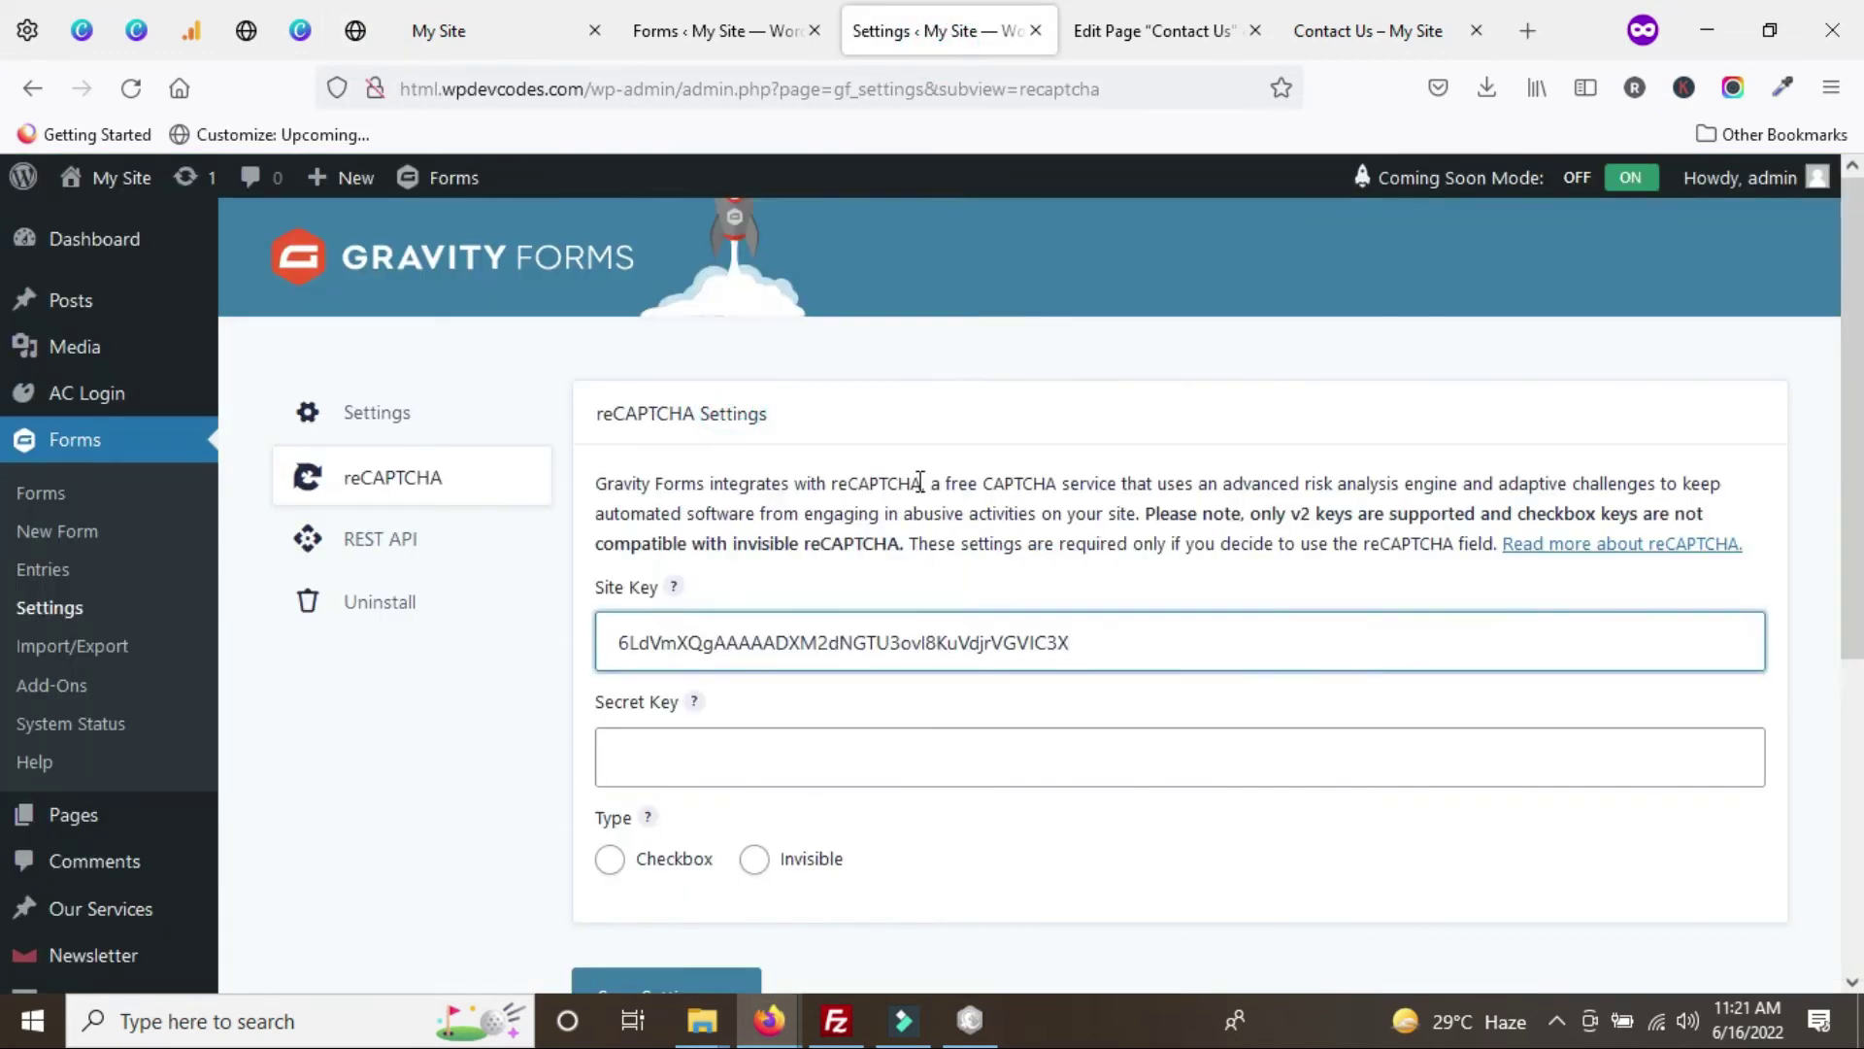
scroll(920, 482, "down", 2)
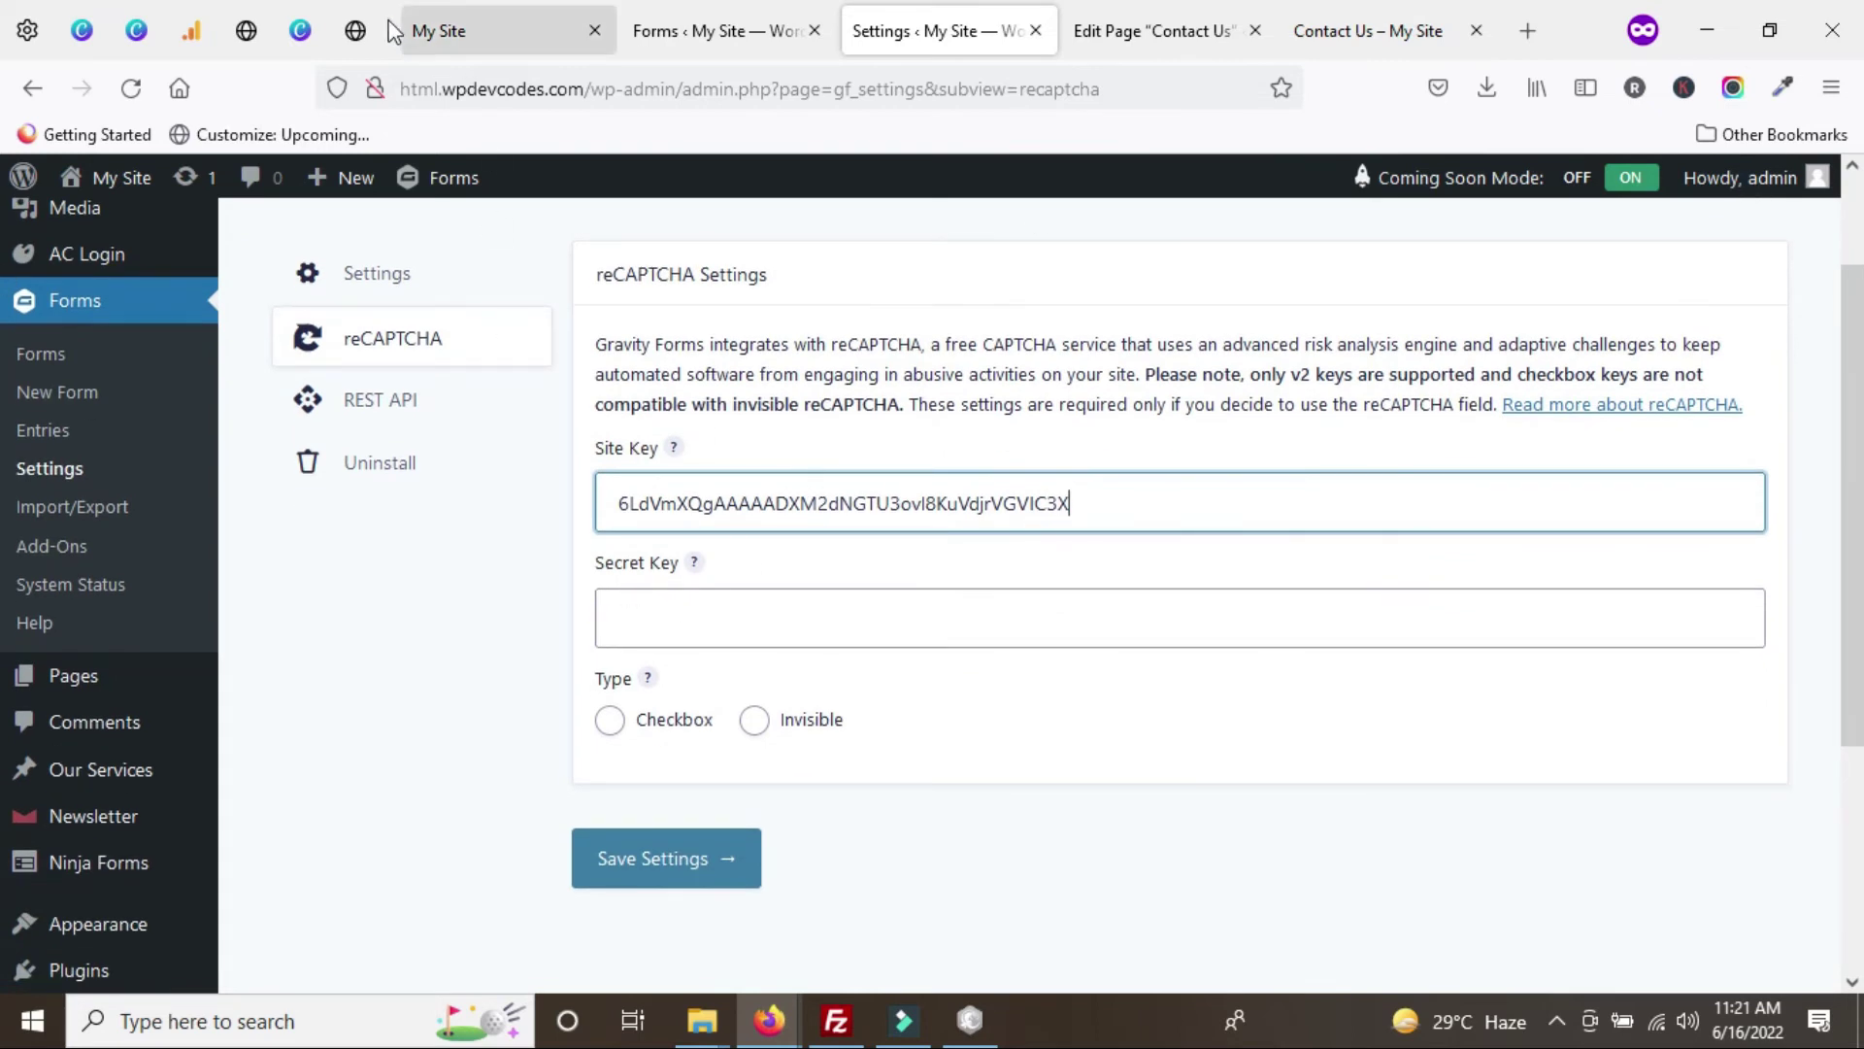
- Copy the secret key from Google's keys page into the Secret Key field
left_click(355, 30)
left_click(555, 759)
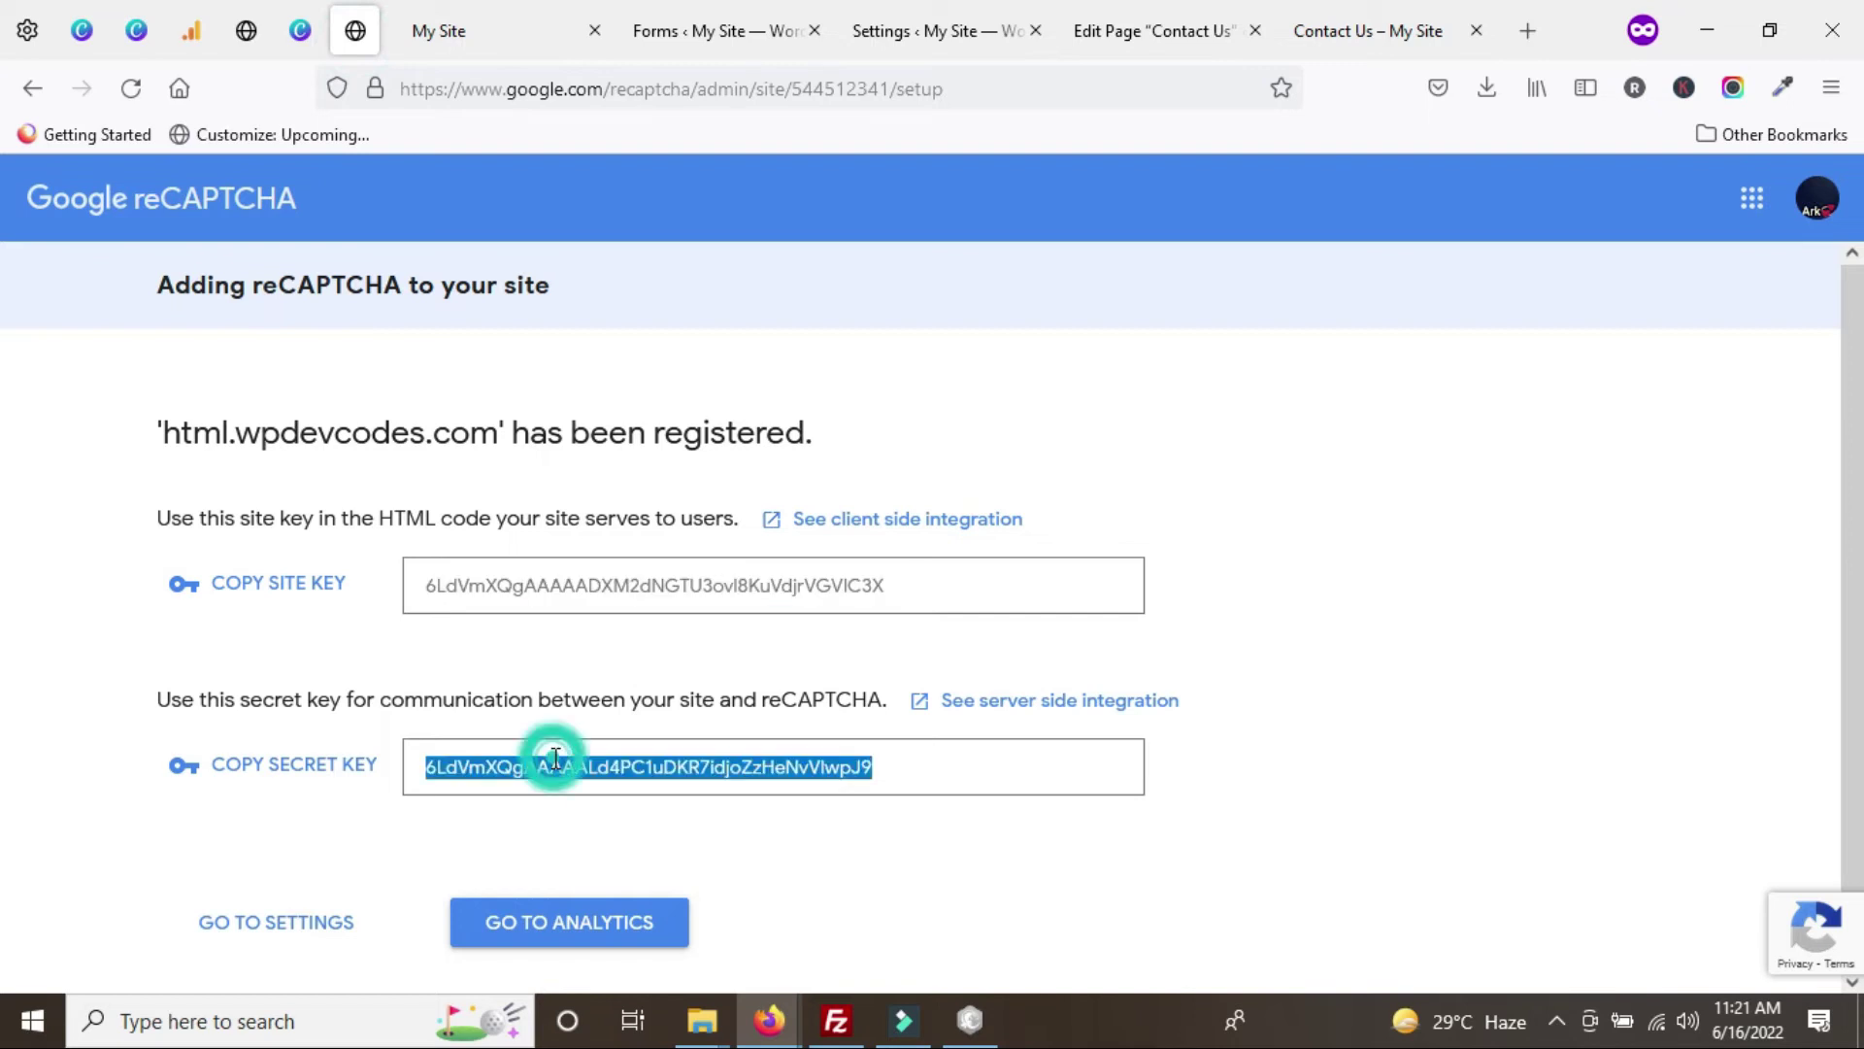
right_click(558, 756)
left_click(604, 369)
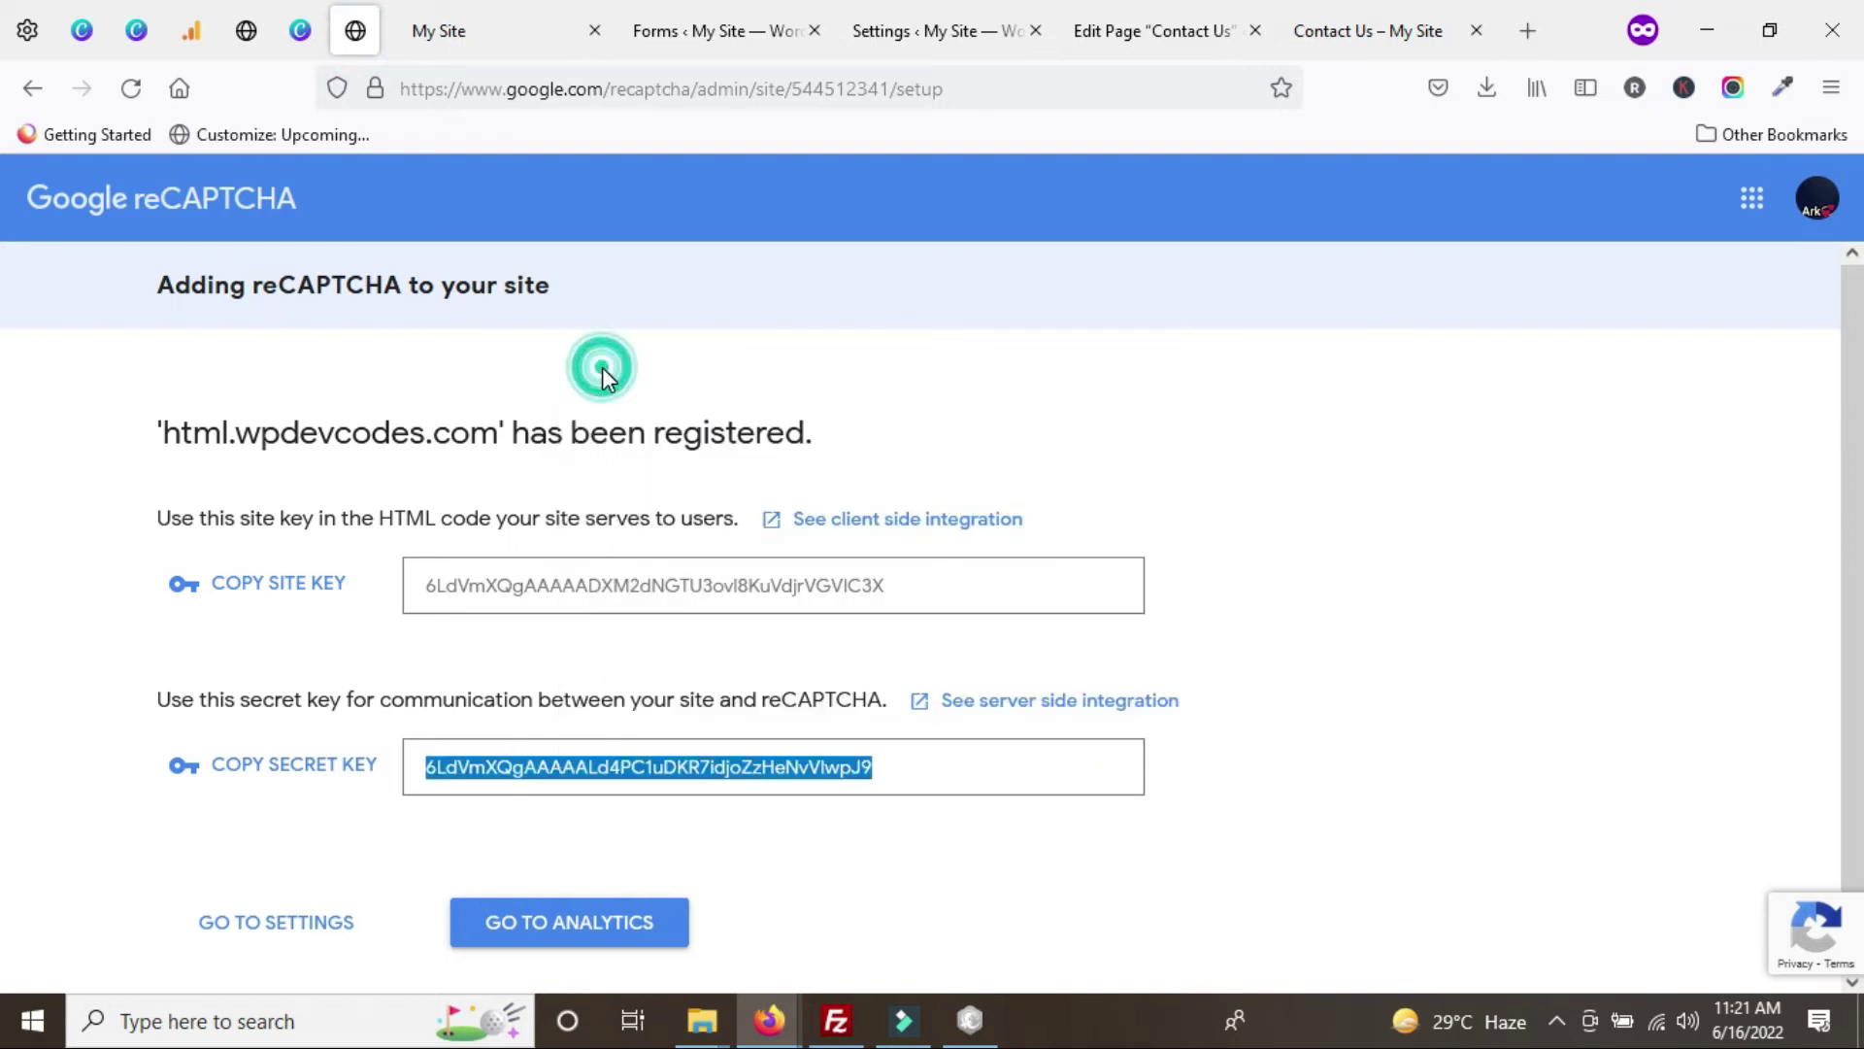
left_click(901, 31)
right_click(688, 615)
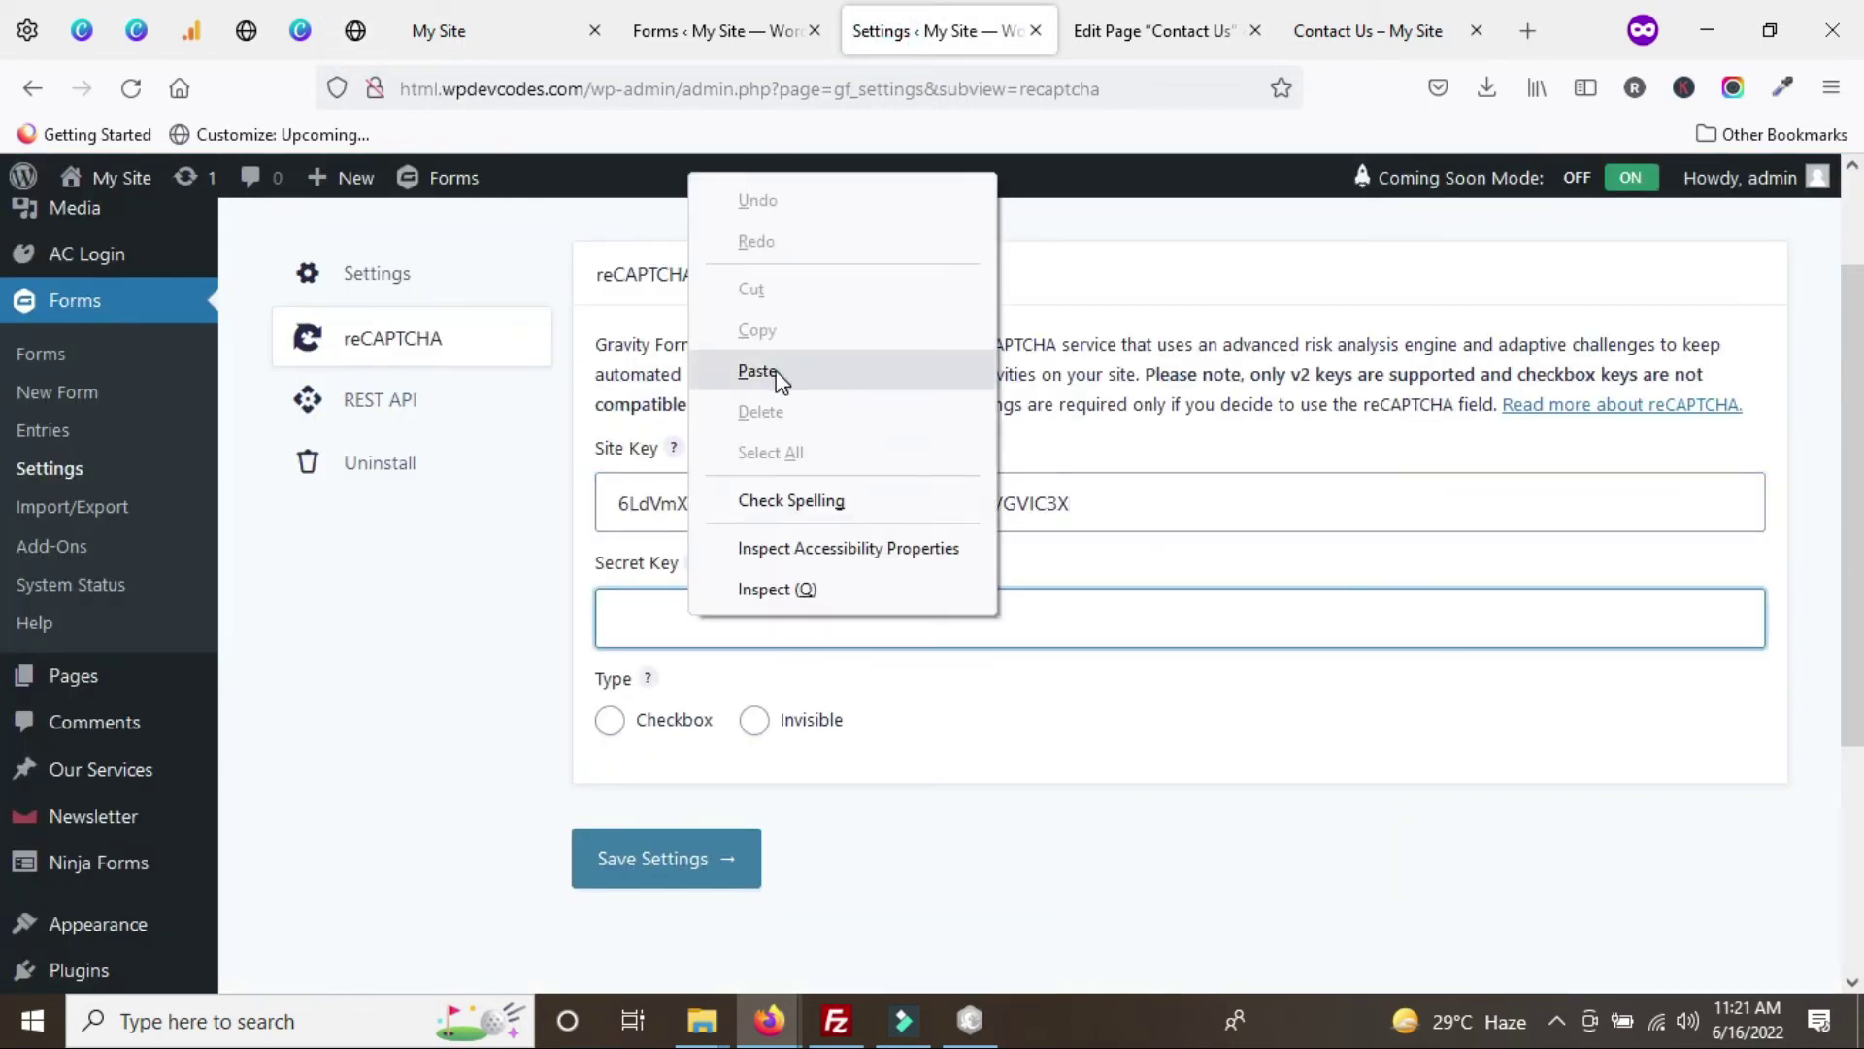
left_click(835, 370)
scroll(611, 695, "down", 3)
scroll(588, 544, "up", 2)
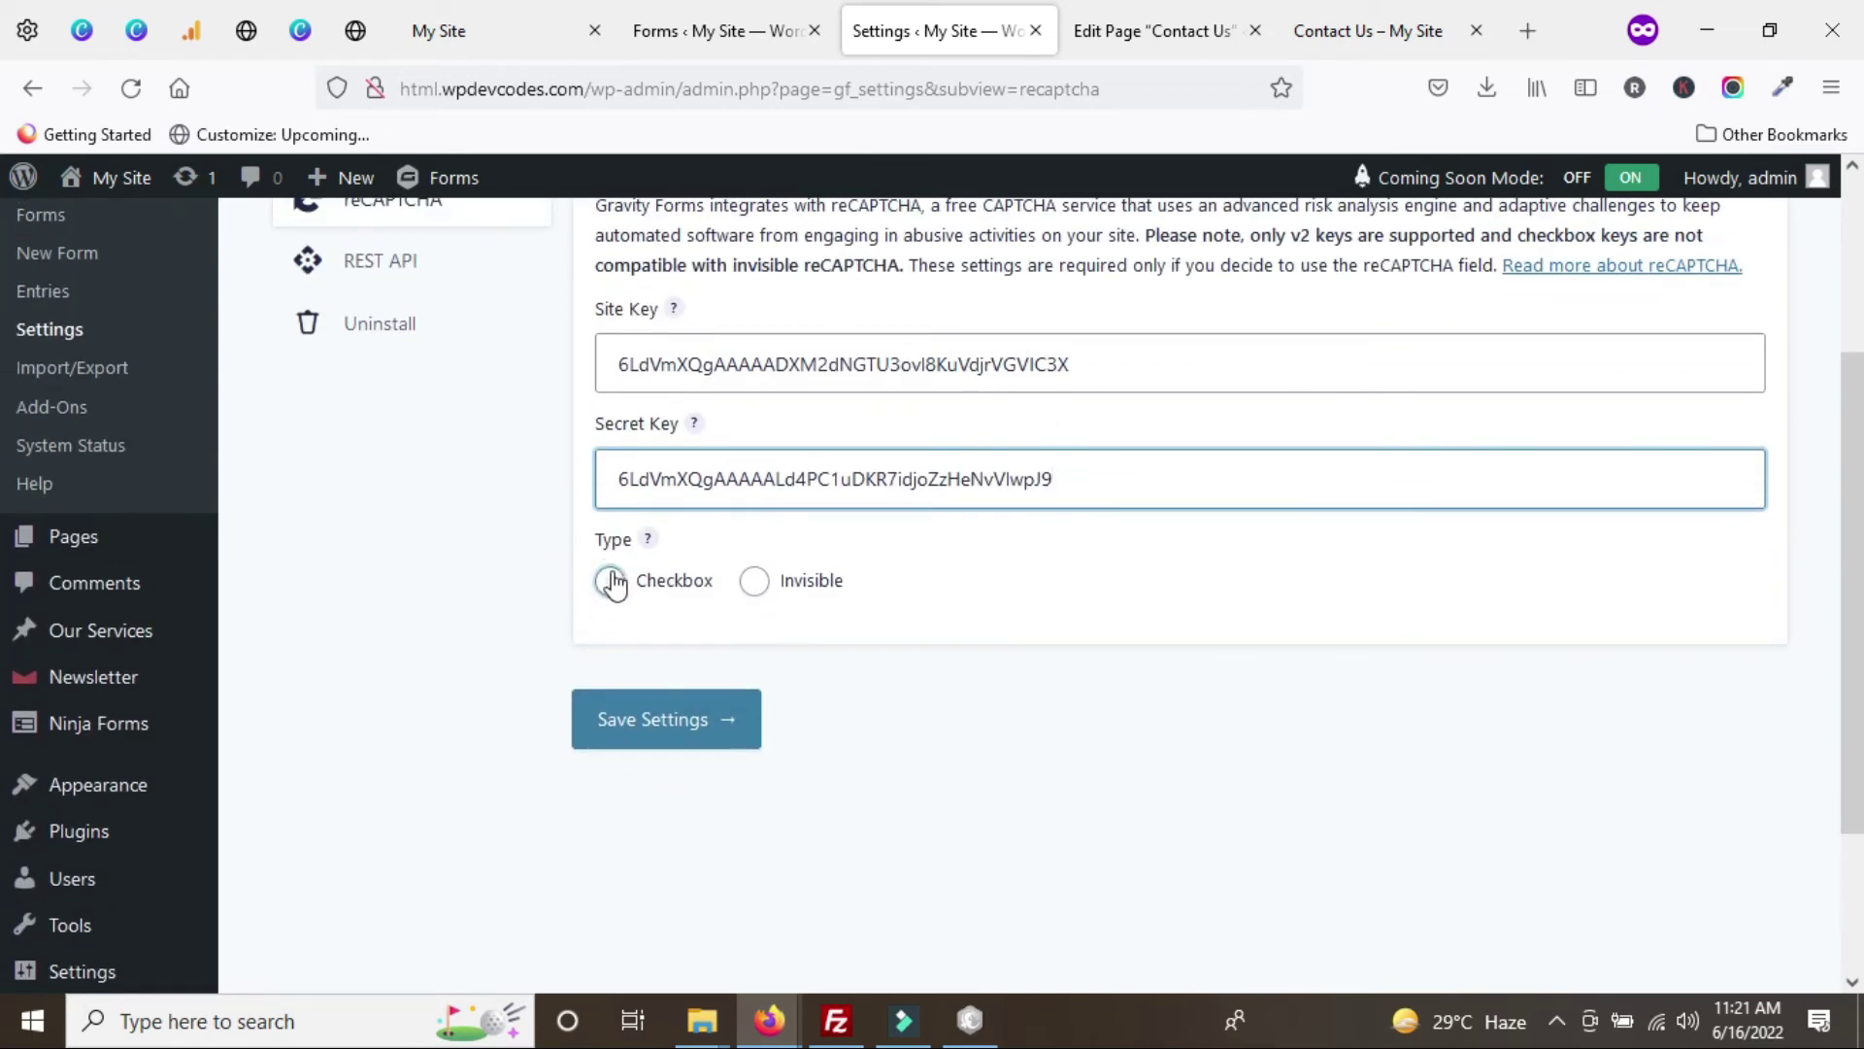
- Choose the Checkbox reCAPTCHA type and solve the chimney image challenge
left_click(608, 582)
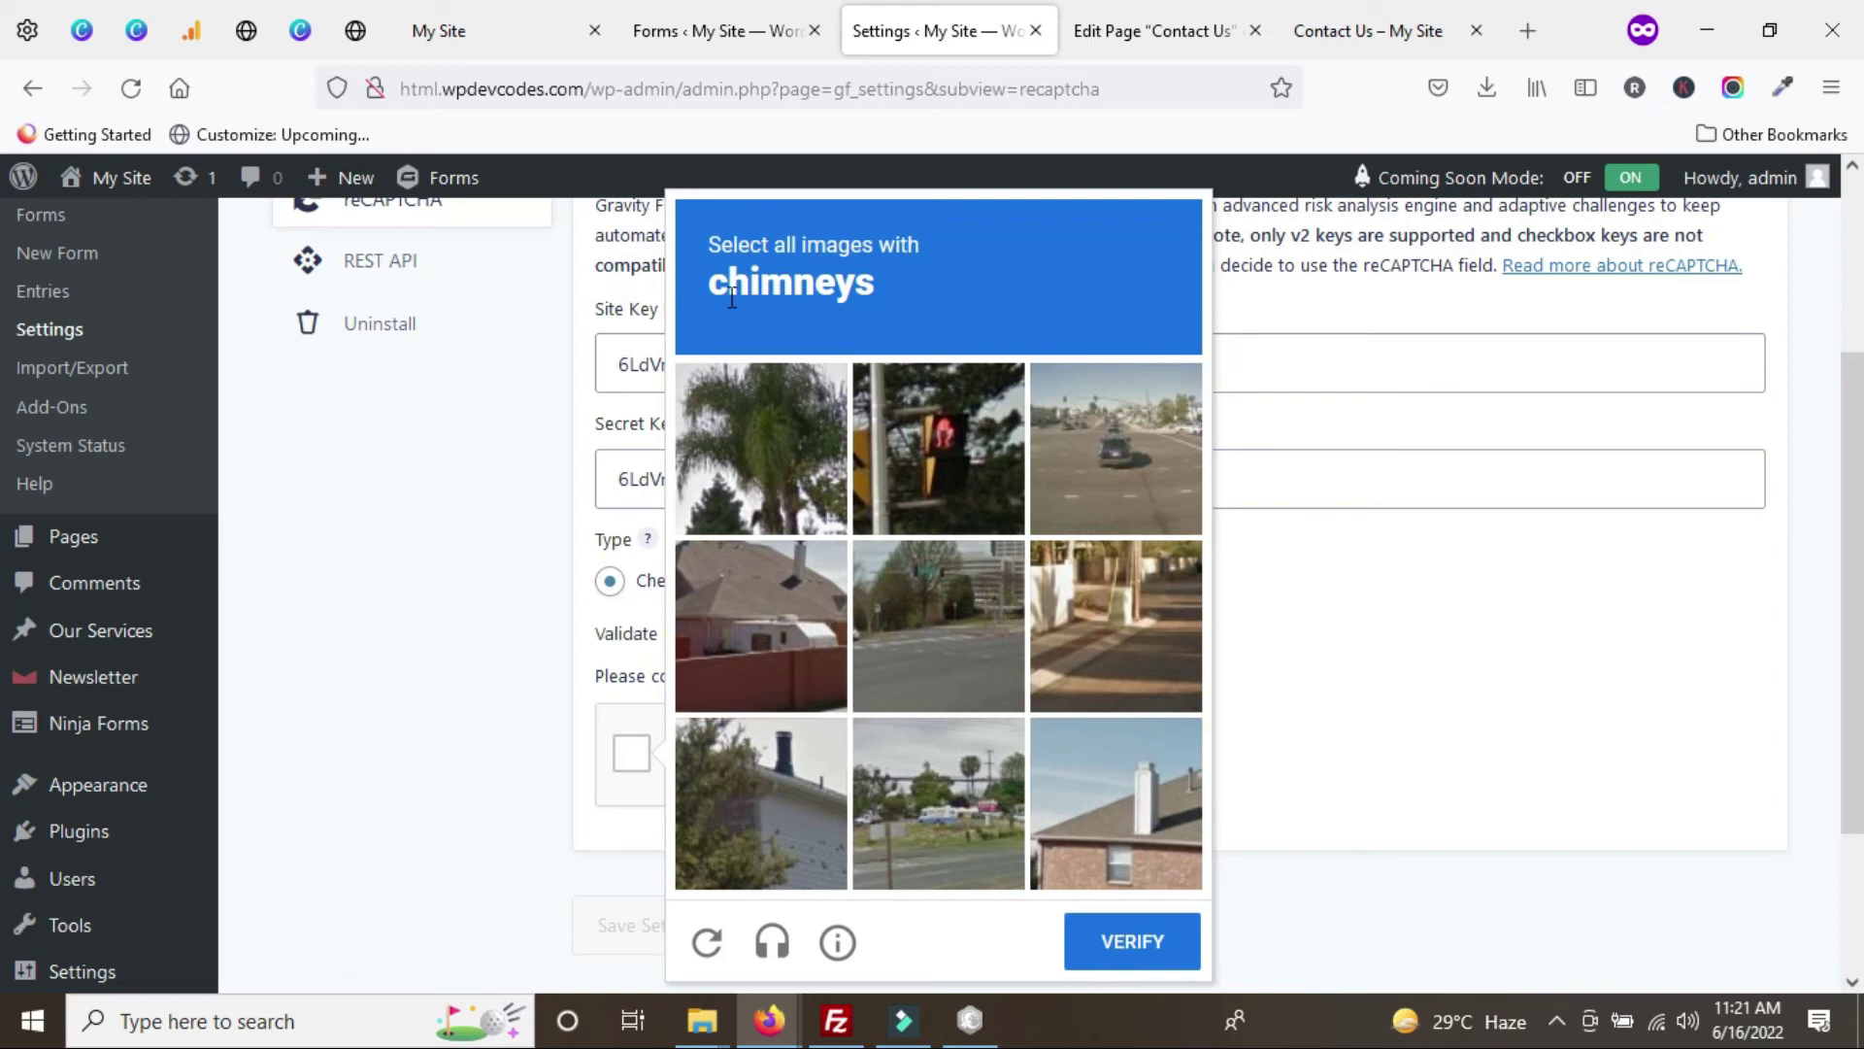
left_click(726, 617)
left_click(1078, 786)
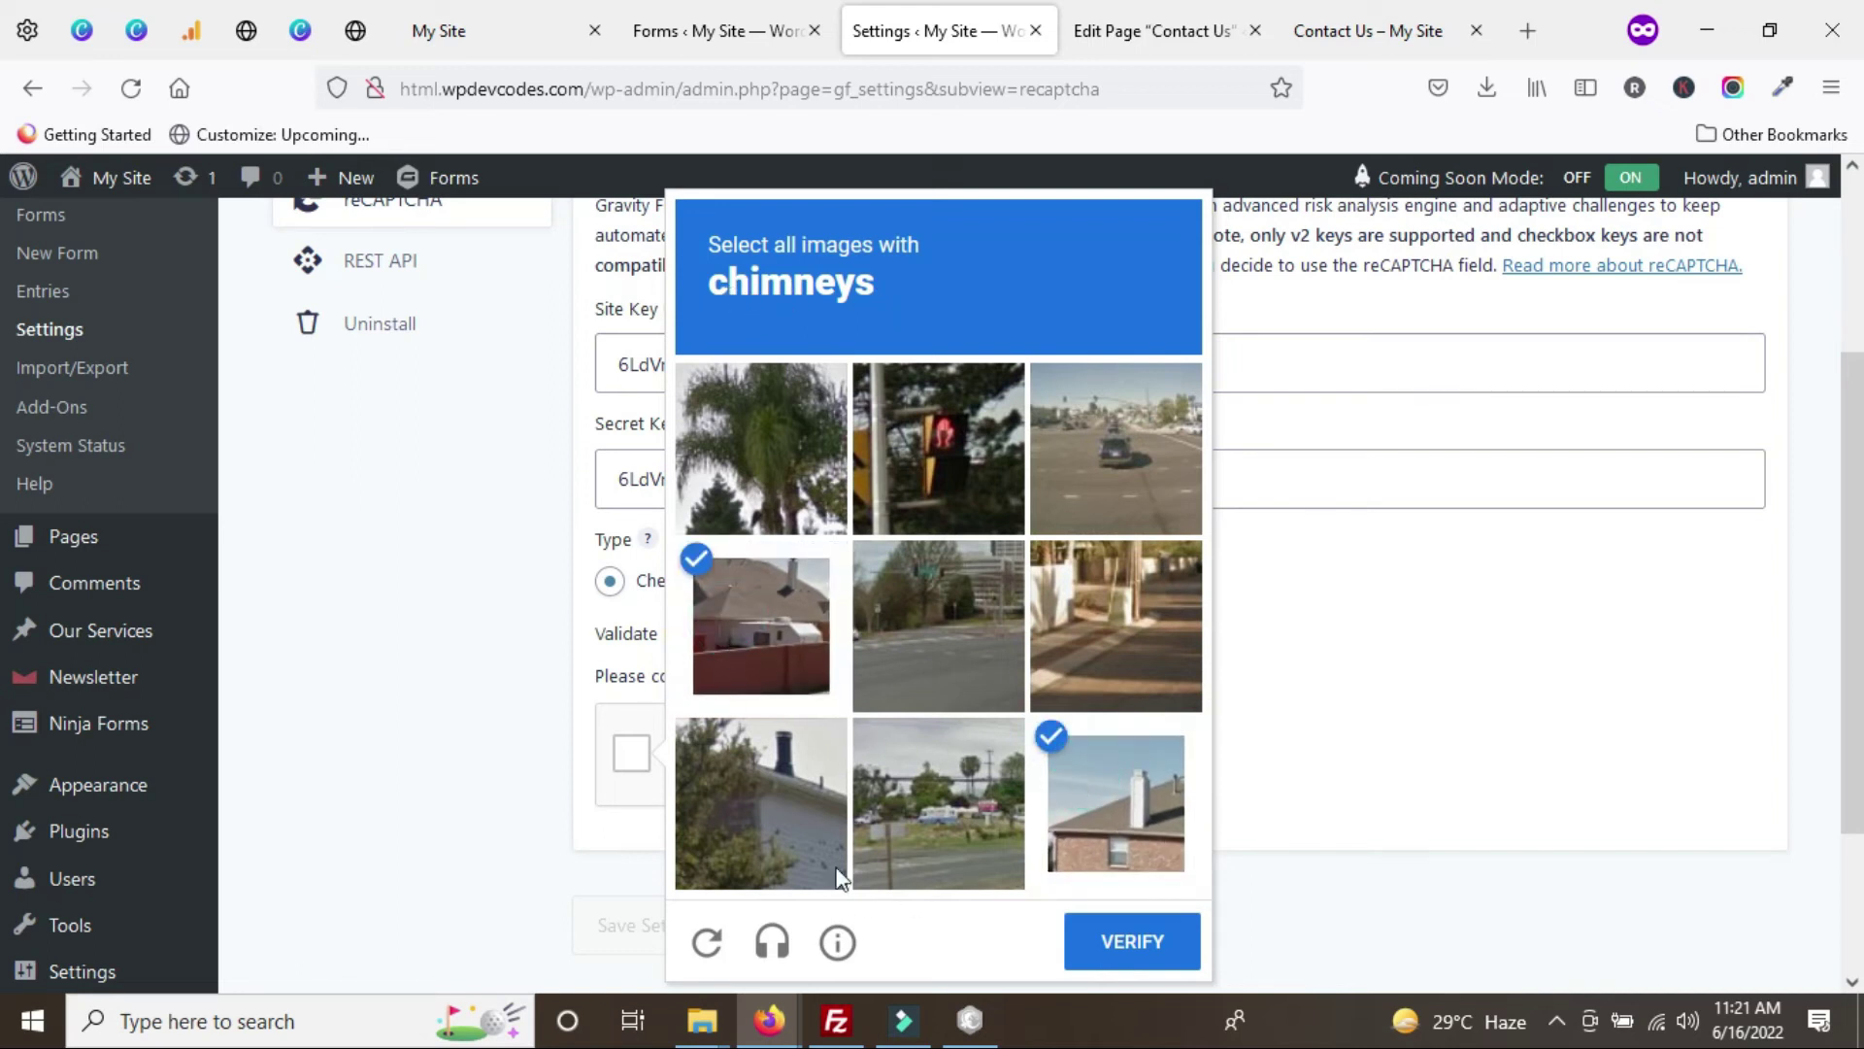
left_click(747, 778)
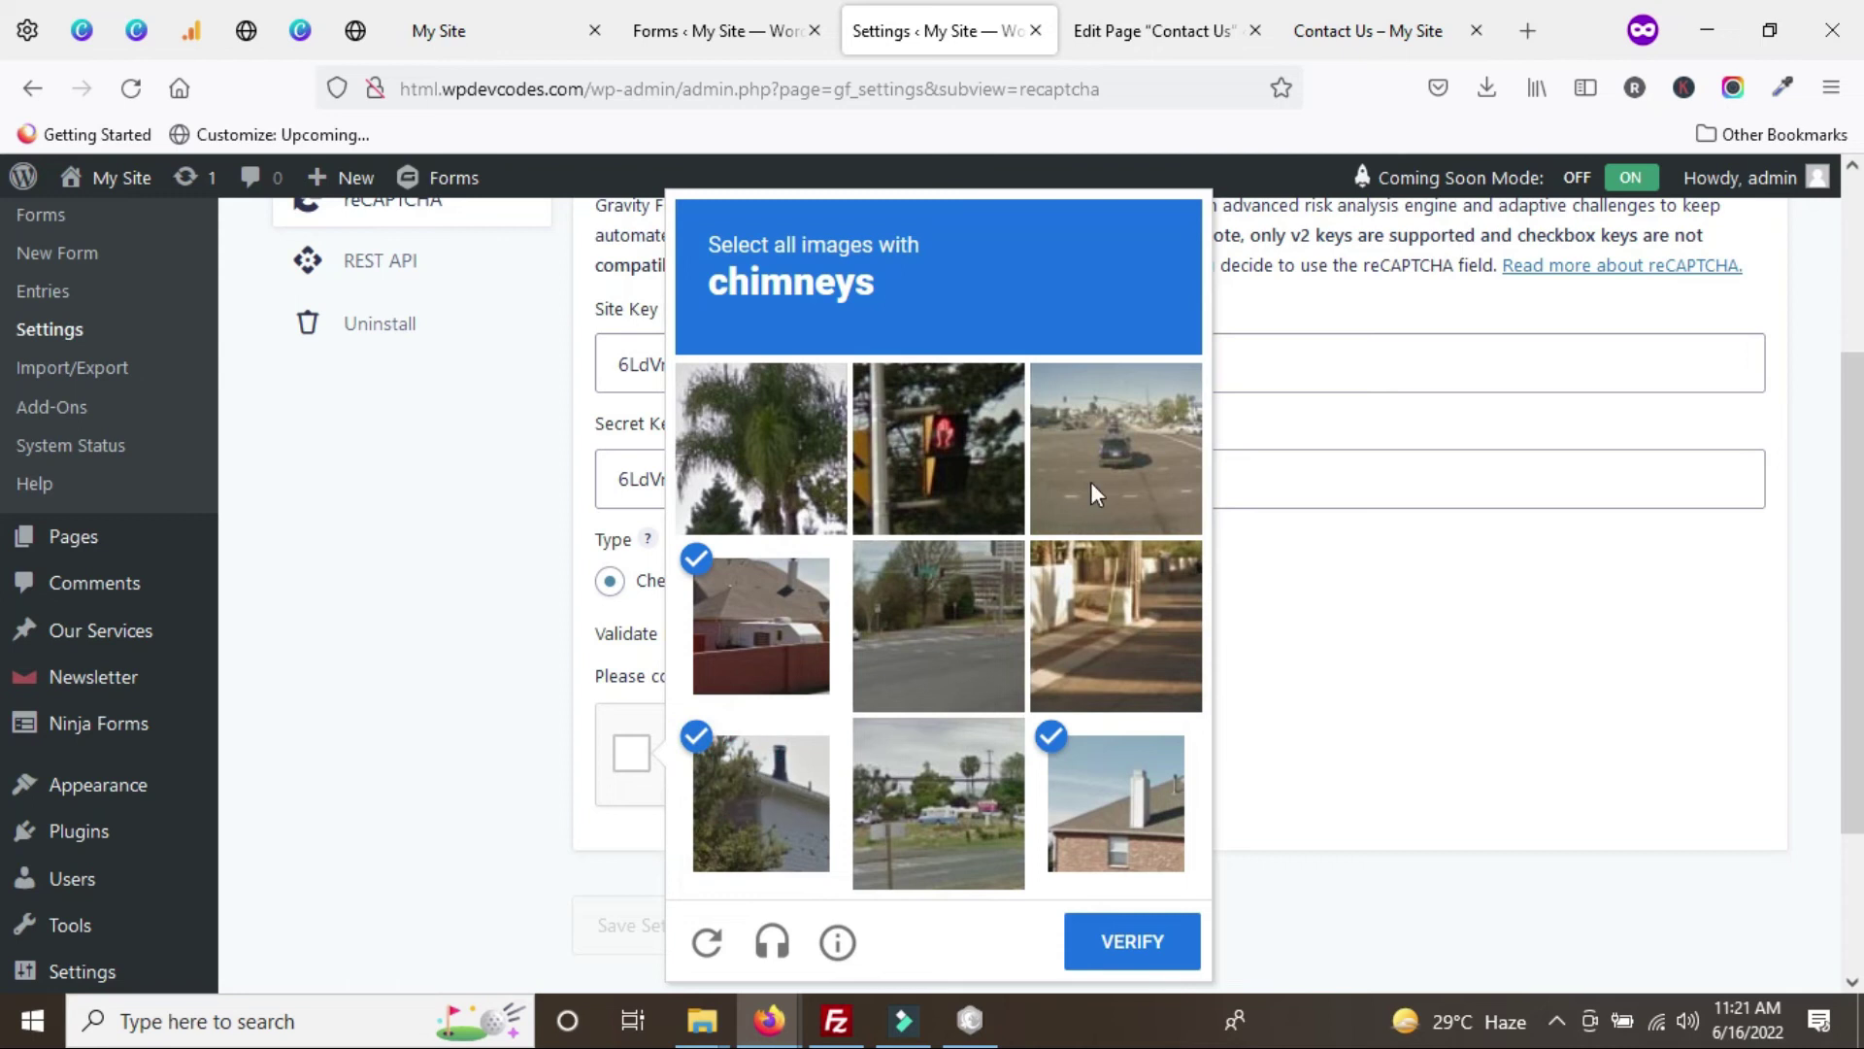
left_click(1145, 941)
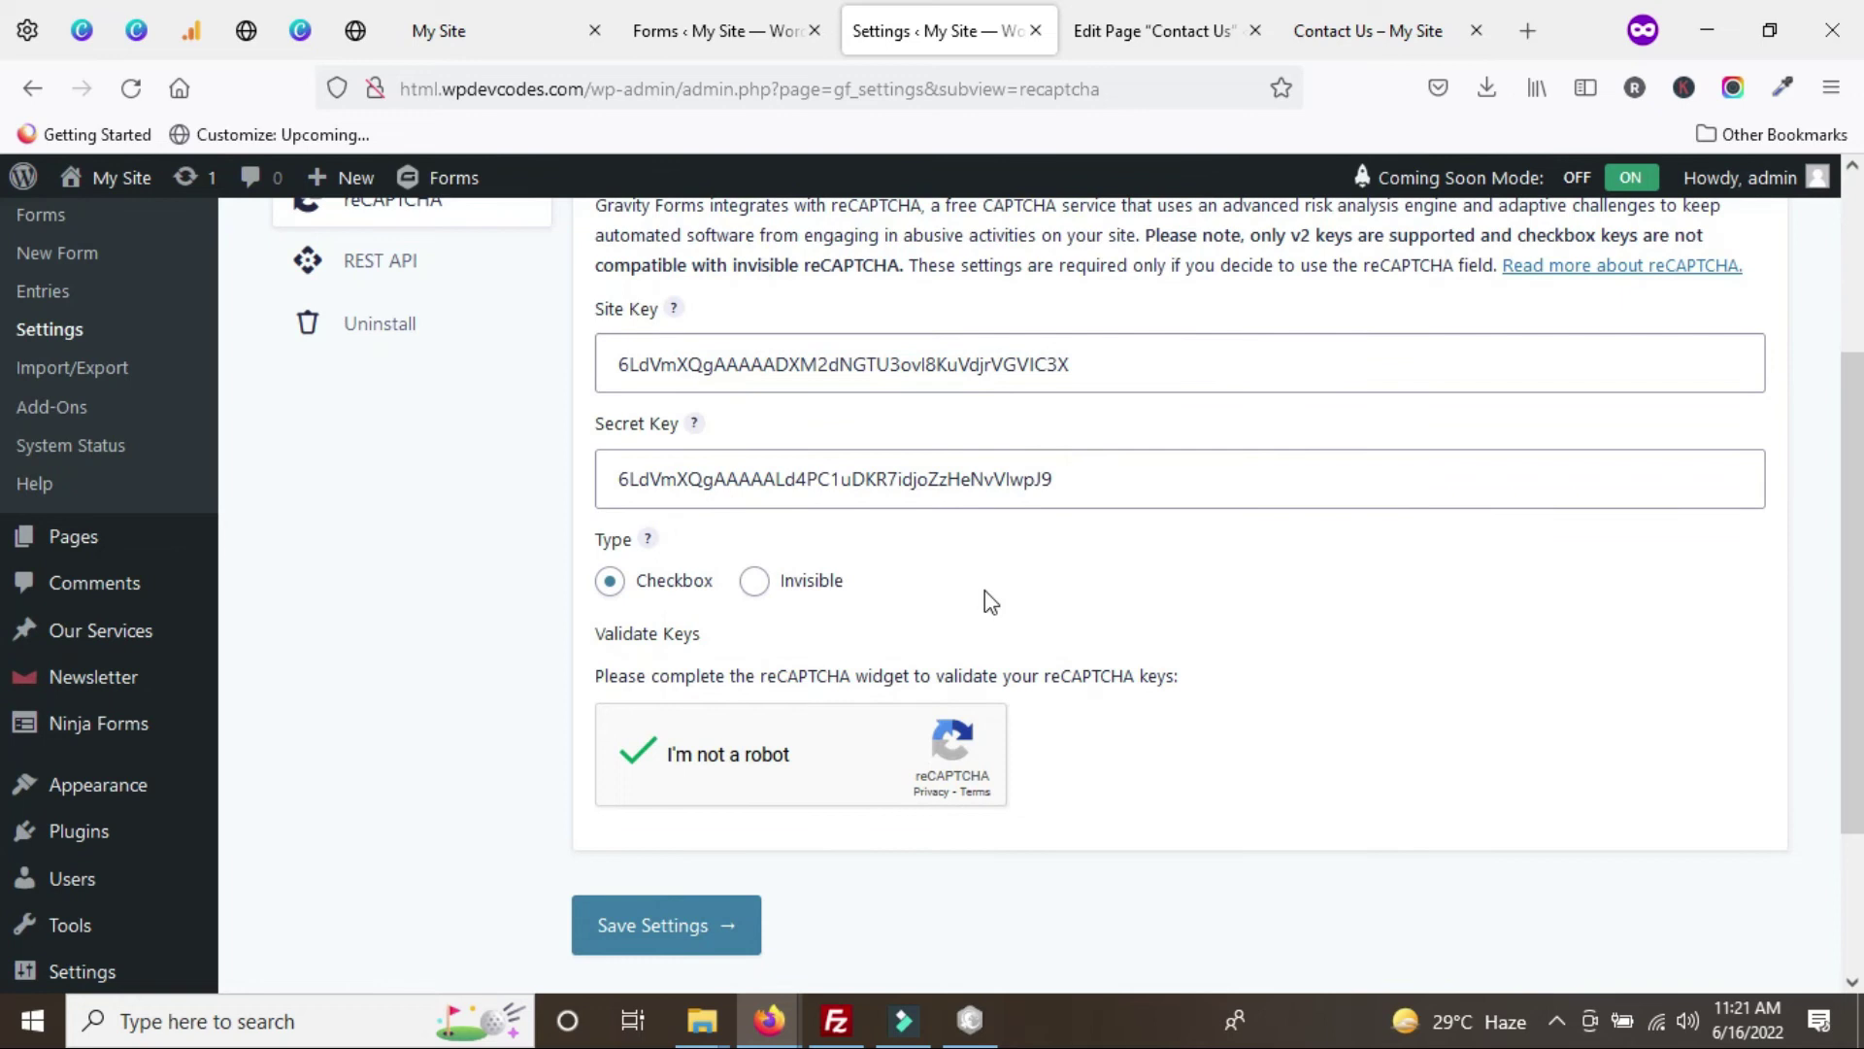
- Save the reCAPTCHA settings and confirm both keys show as validated
scroll(985, 590, "down", 2)
scroll(596, 838, "up", 4)
scroll(641, 844, "down", 3)
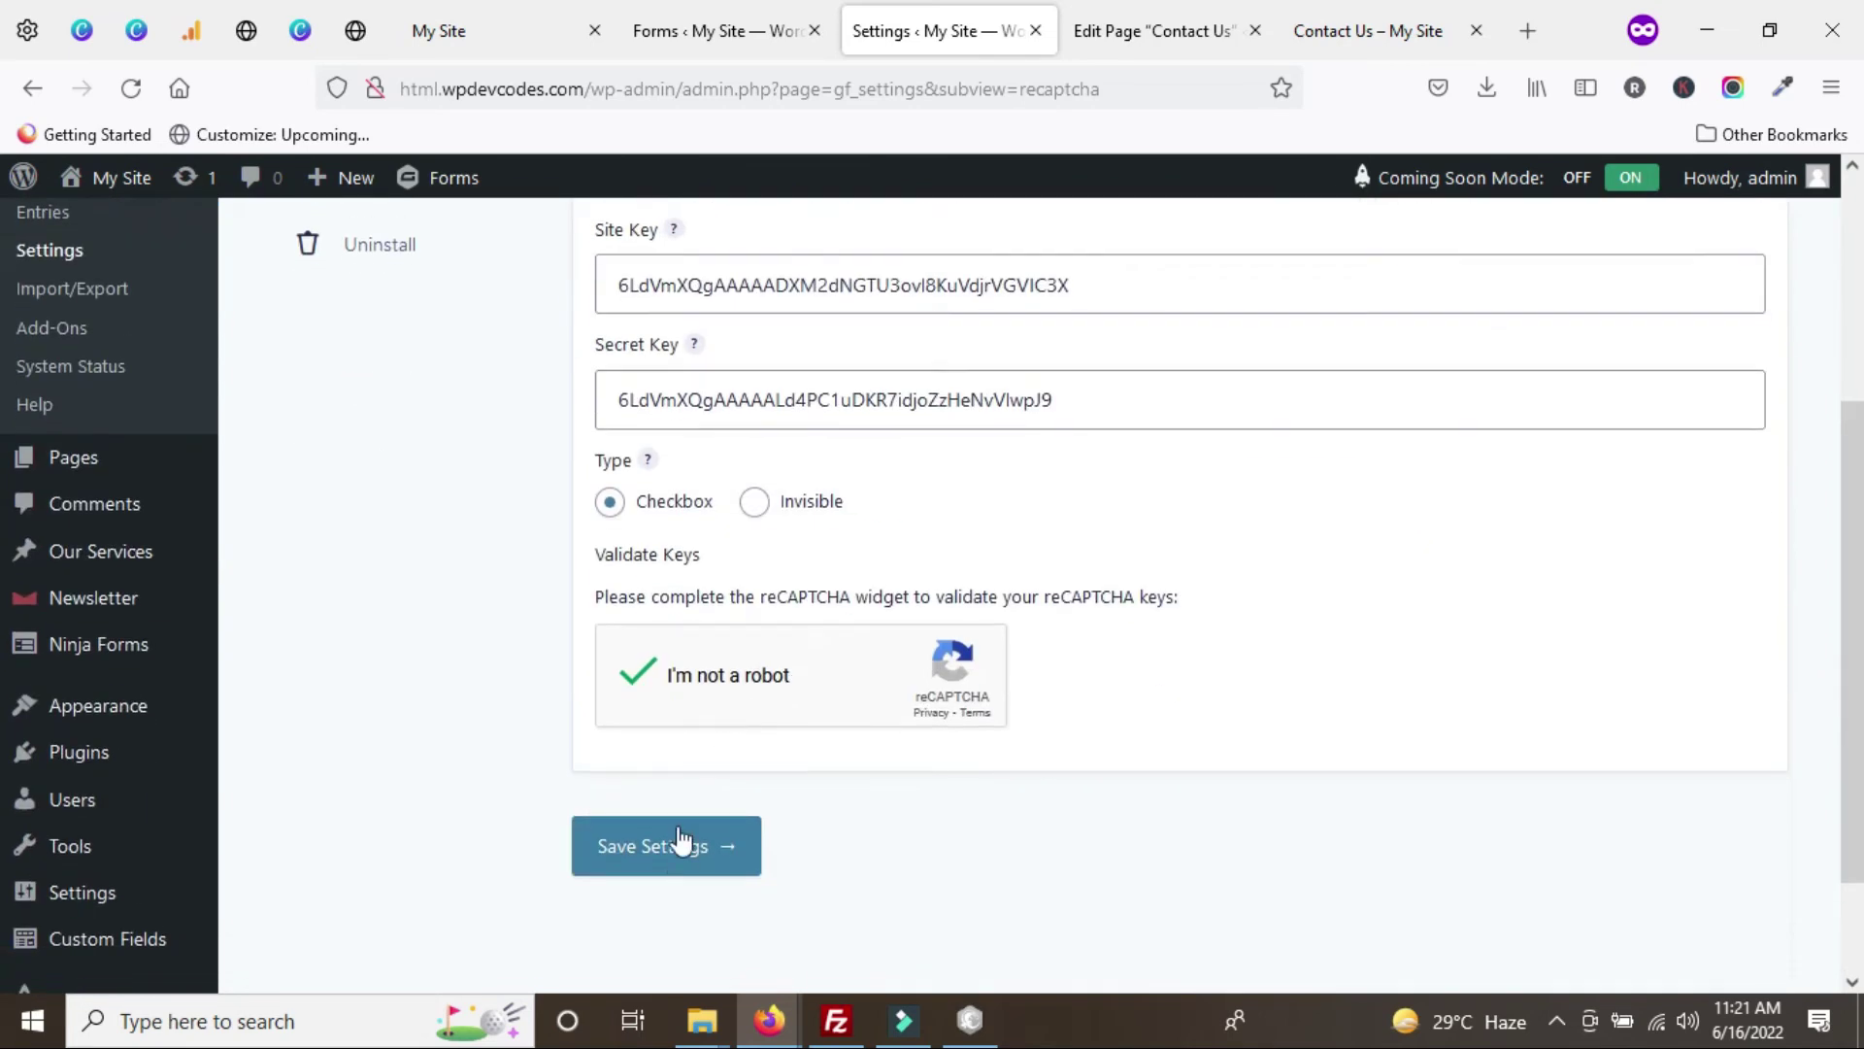
left_click(657, 864)
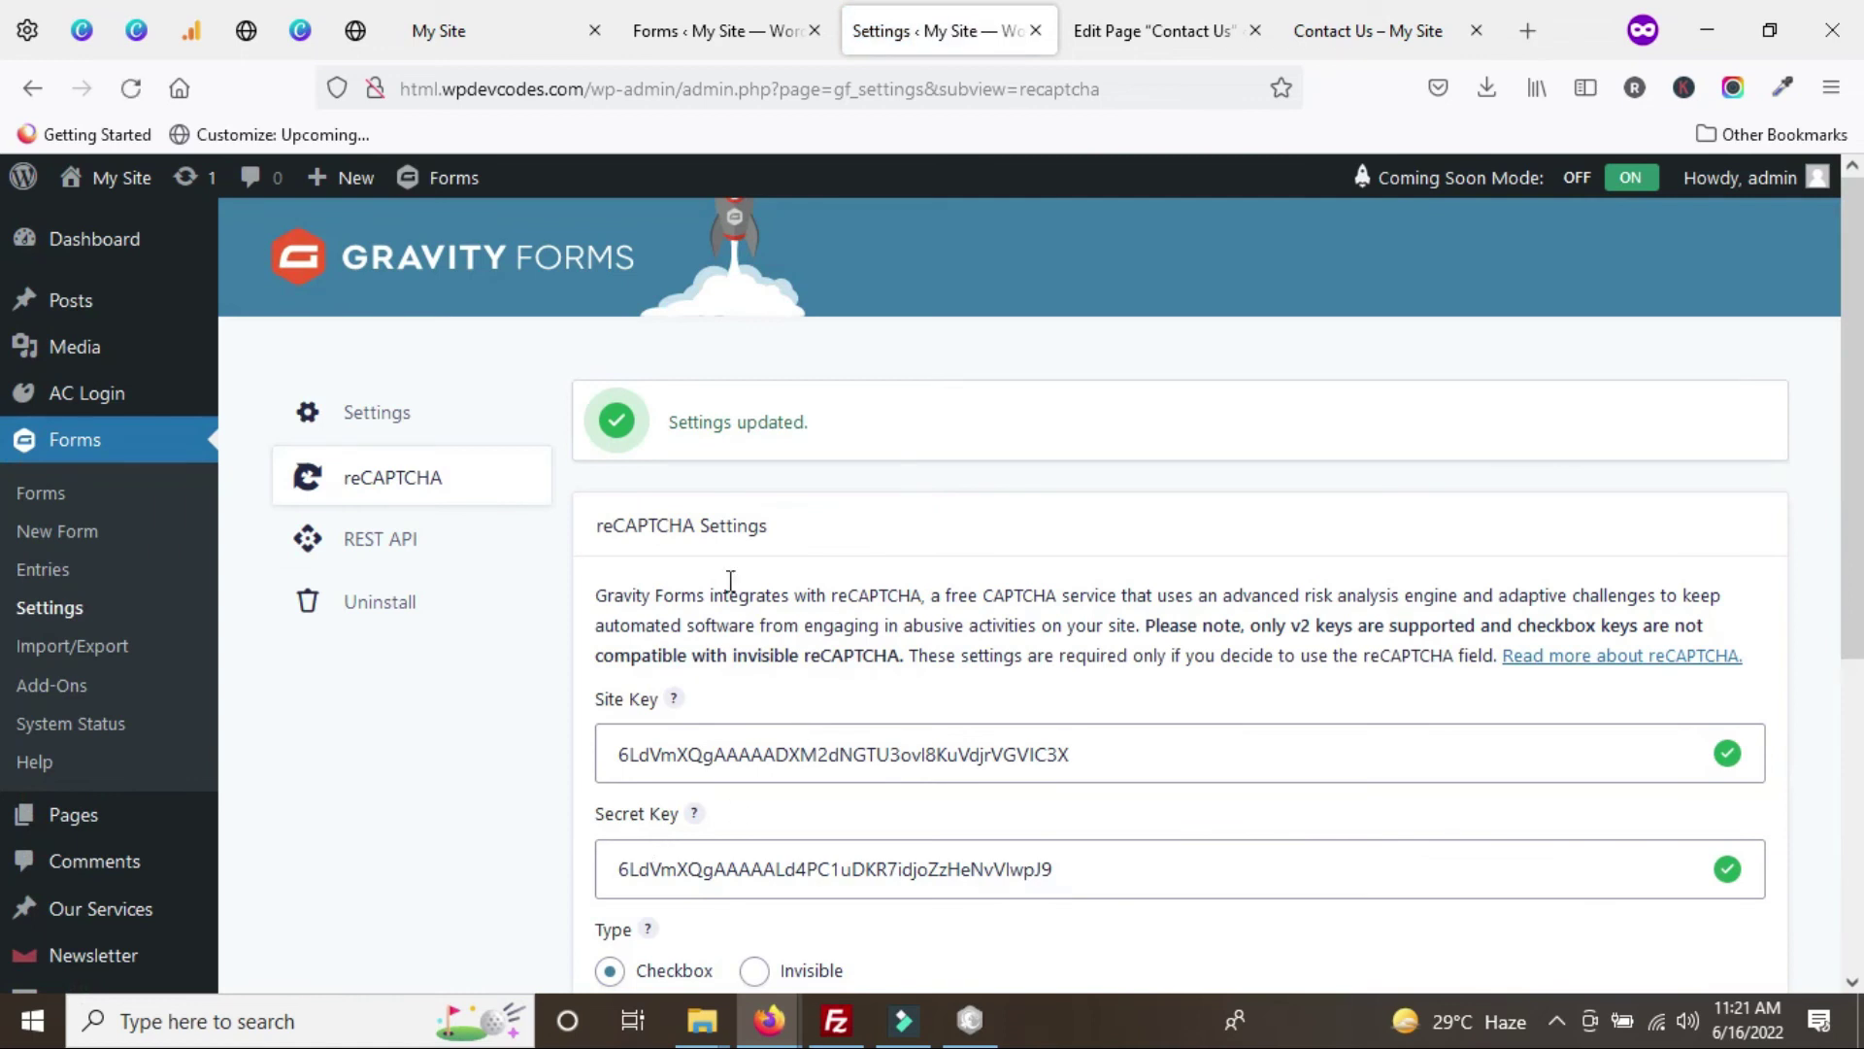
scroll(730, 427, "down", 5)
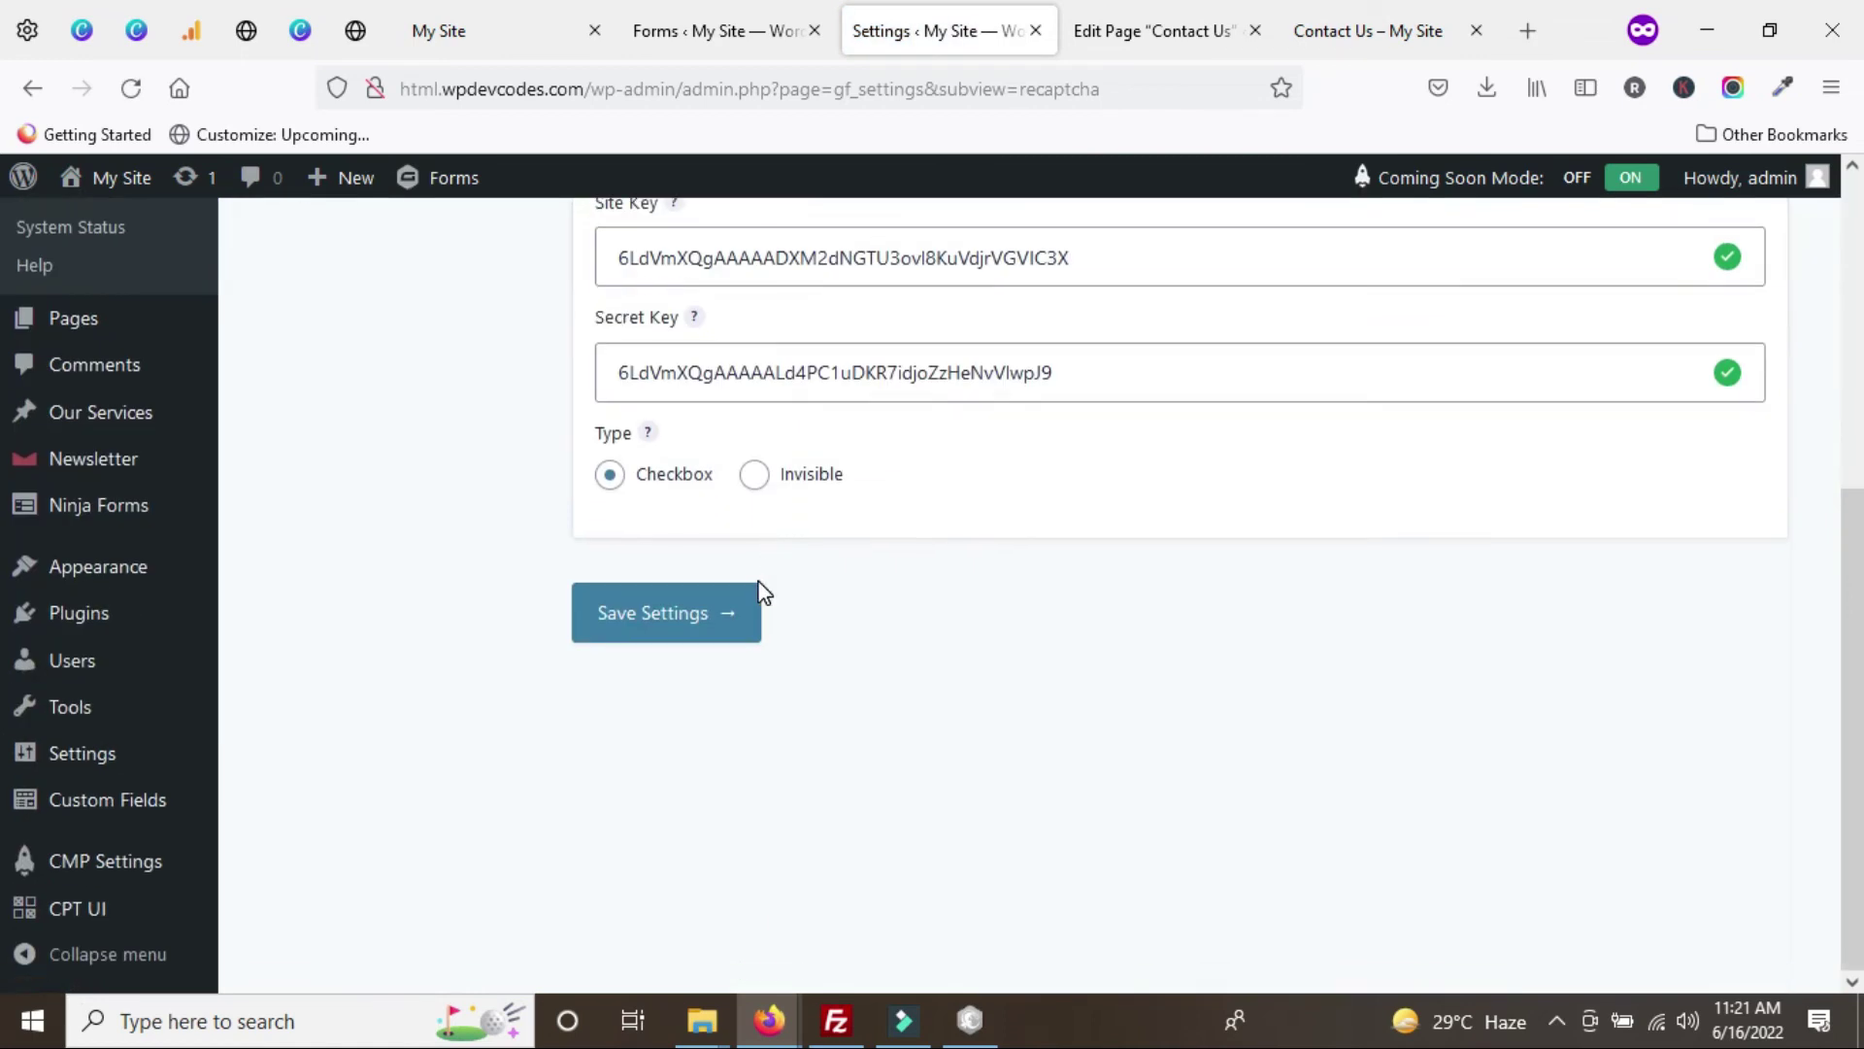
scroll(762, 593, "up", 5)
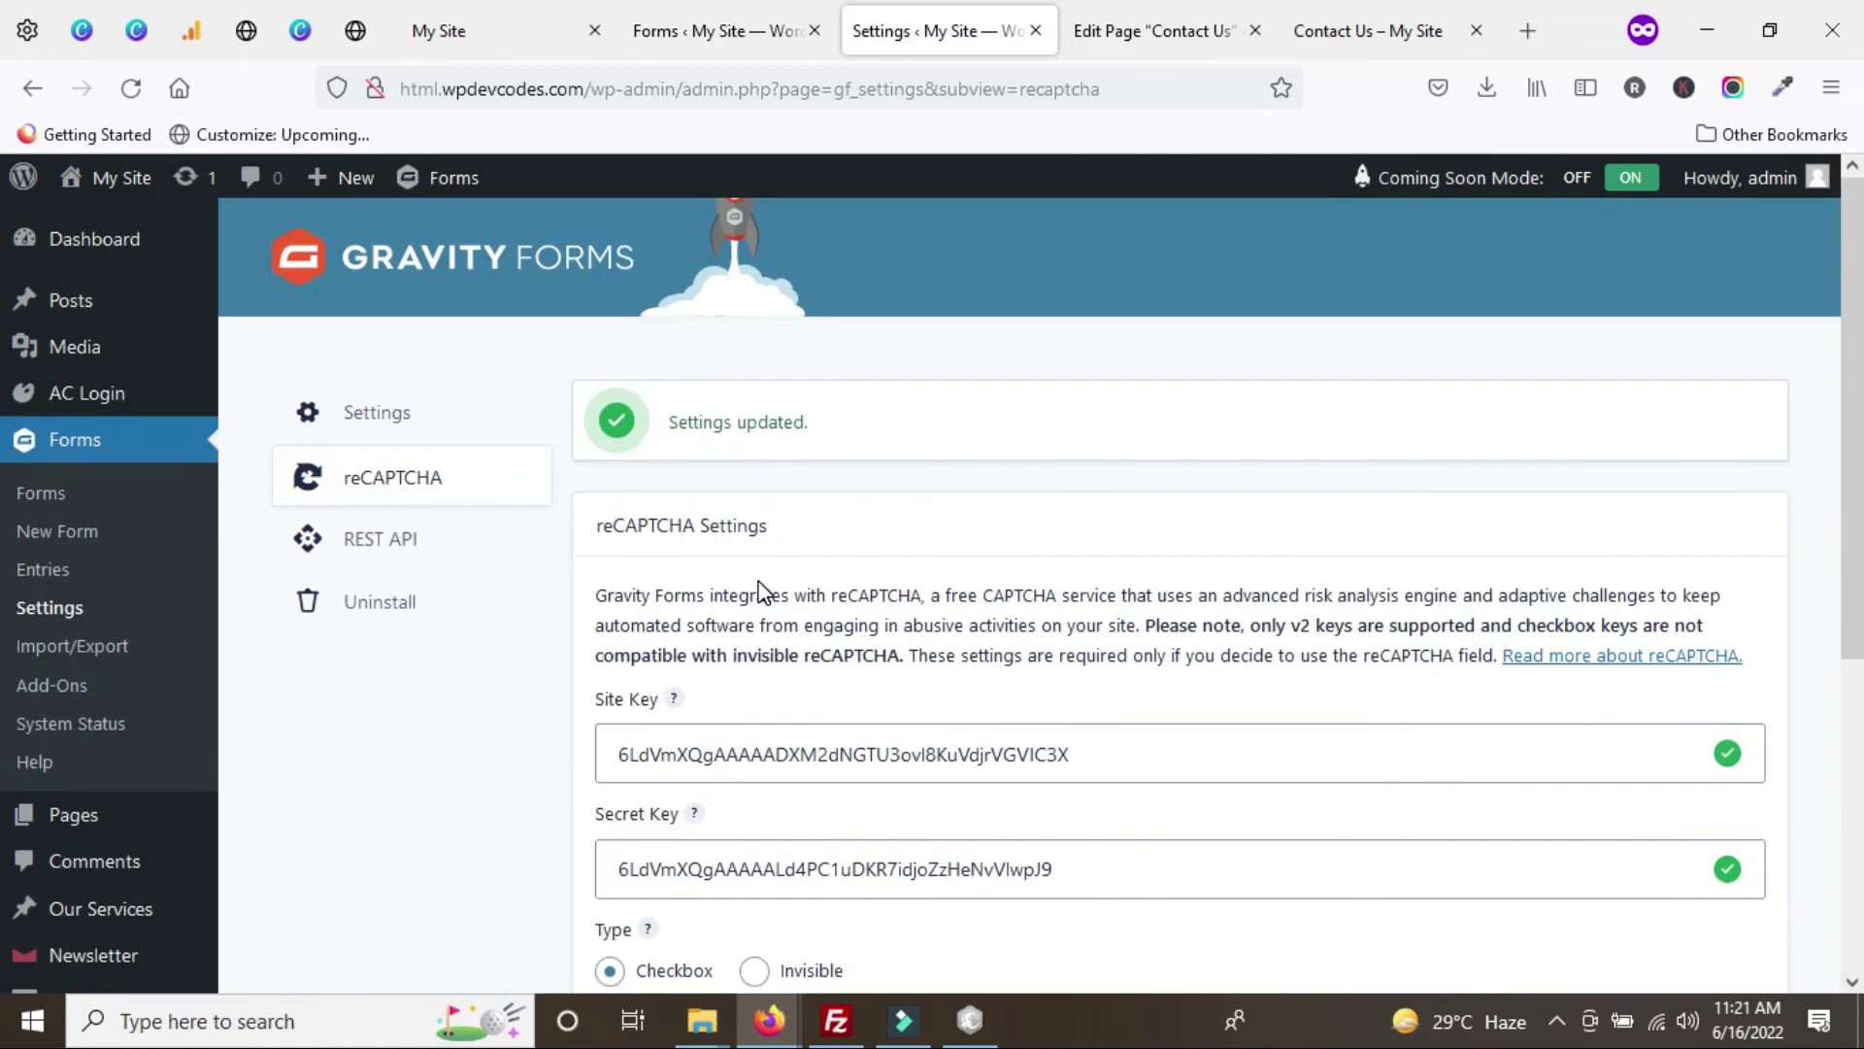
- Return to the Contact Us form editor and reload the page
left_click(660, 30)
scroll(512, 624, "up", 5)
scroll(515, 625, "down", 3)
left_click(512, 240)
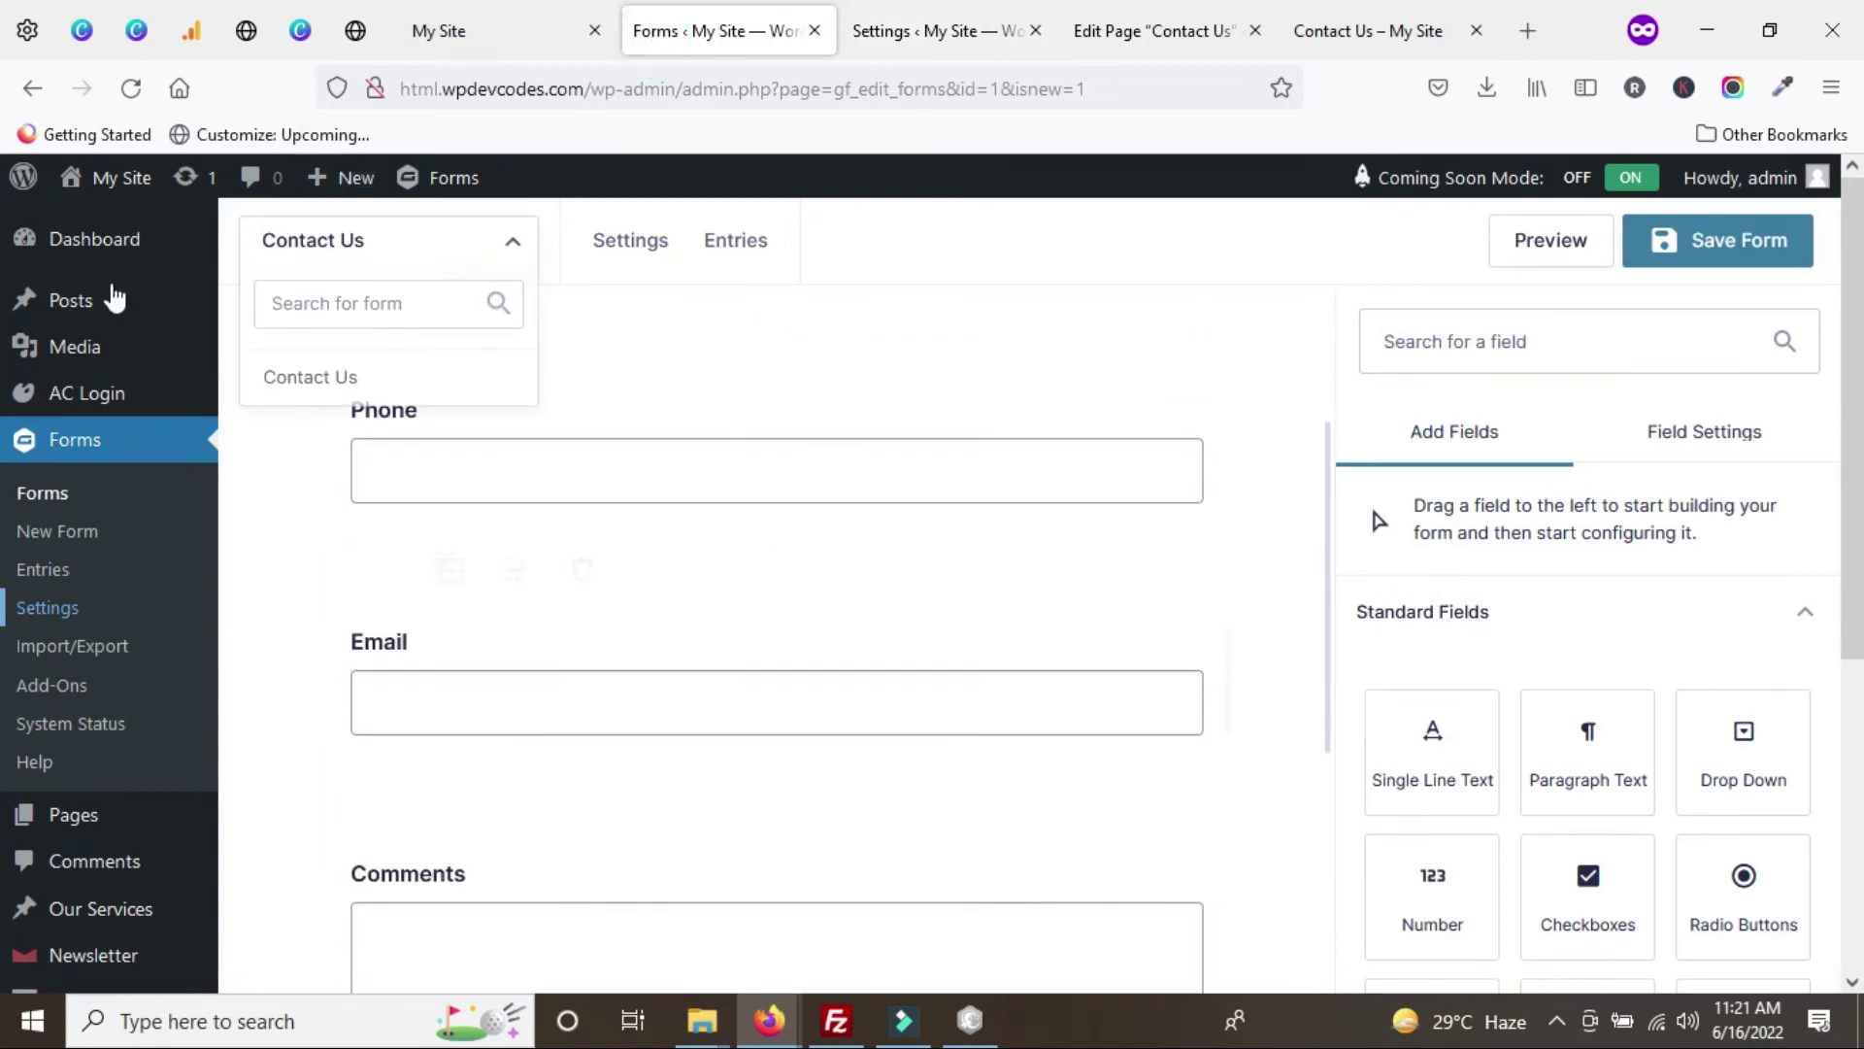
scroll(379, 541, "down", 2)
scroll(379, 541, "up", 4)
left_click(131, 88)
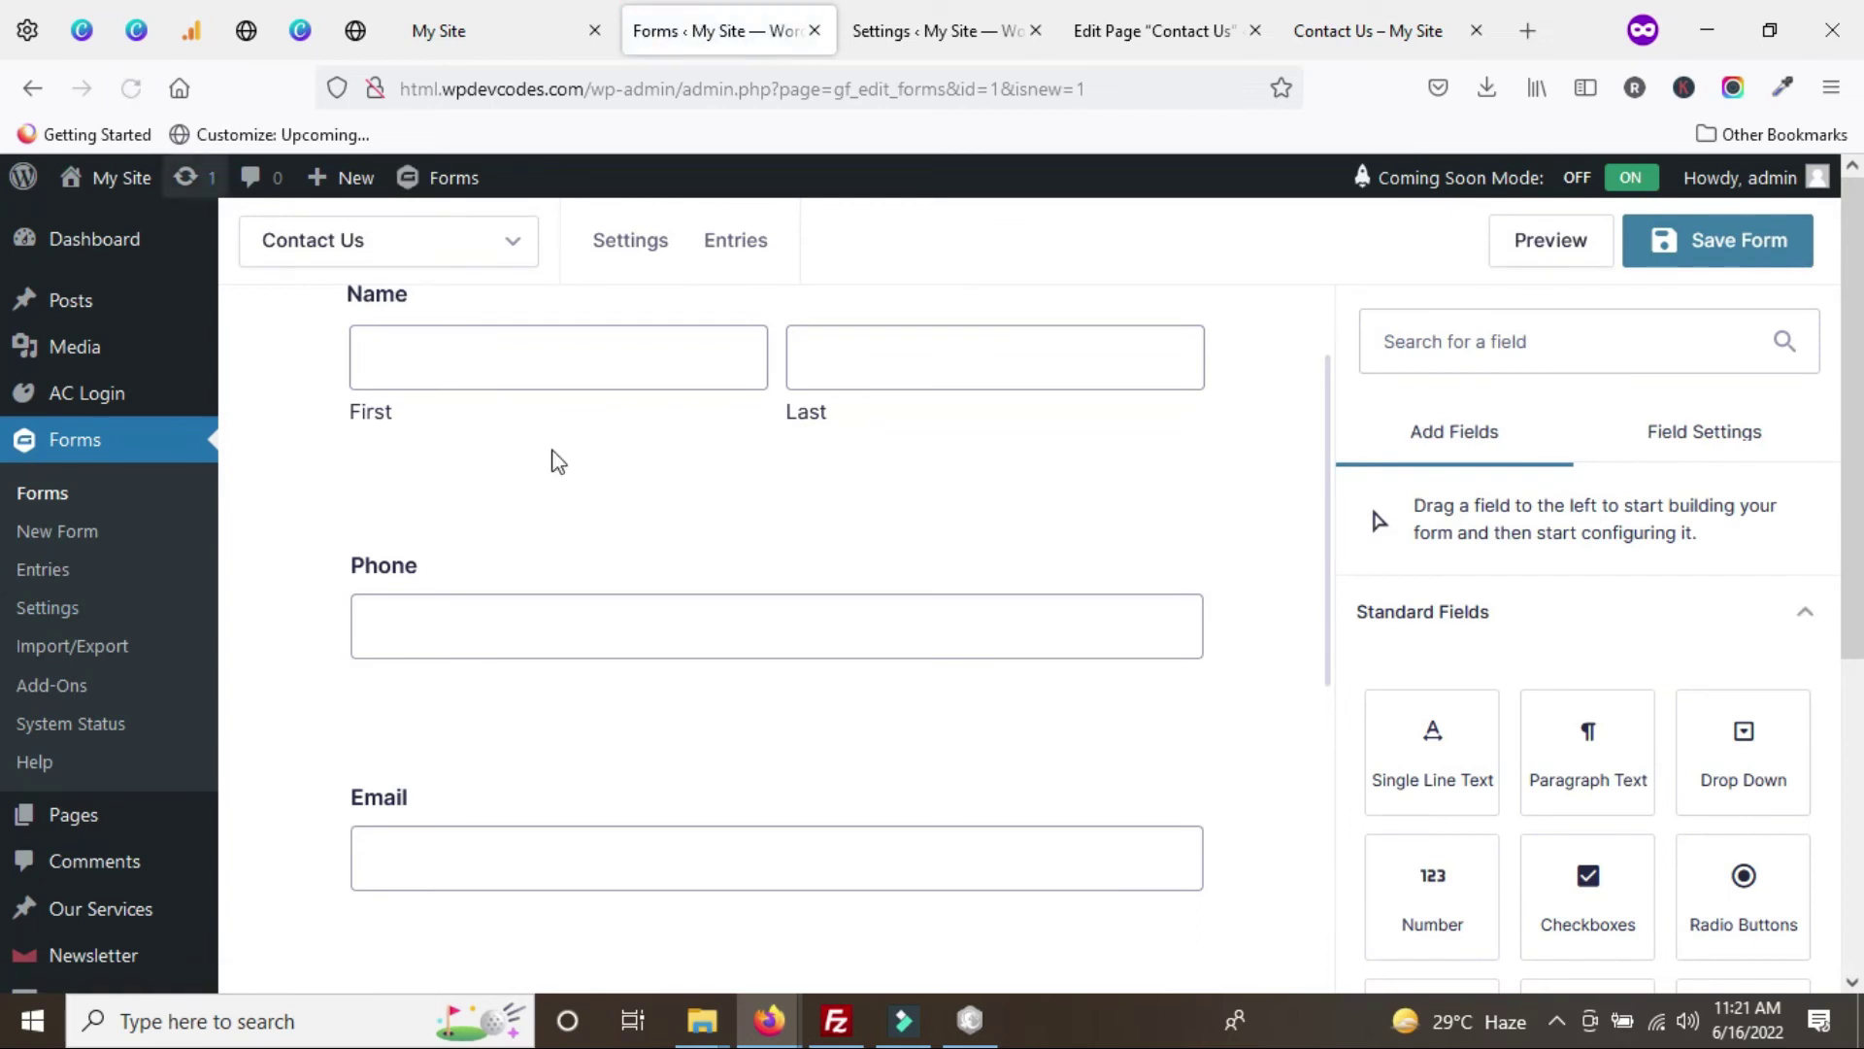
- Drag a CAPTCHA field from Advanced Fields to just below Comments
scroll(1011, 703, "down", 6)
scroll(1652, 728, "down", 10)
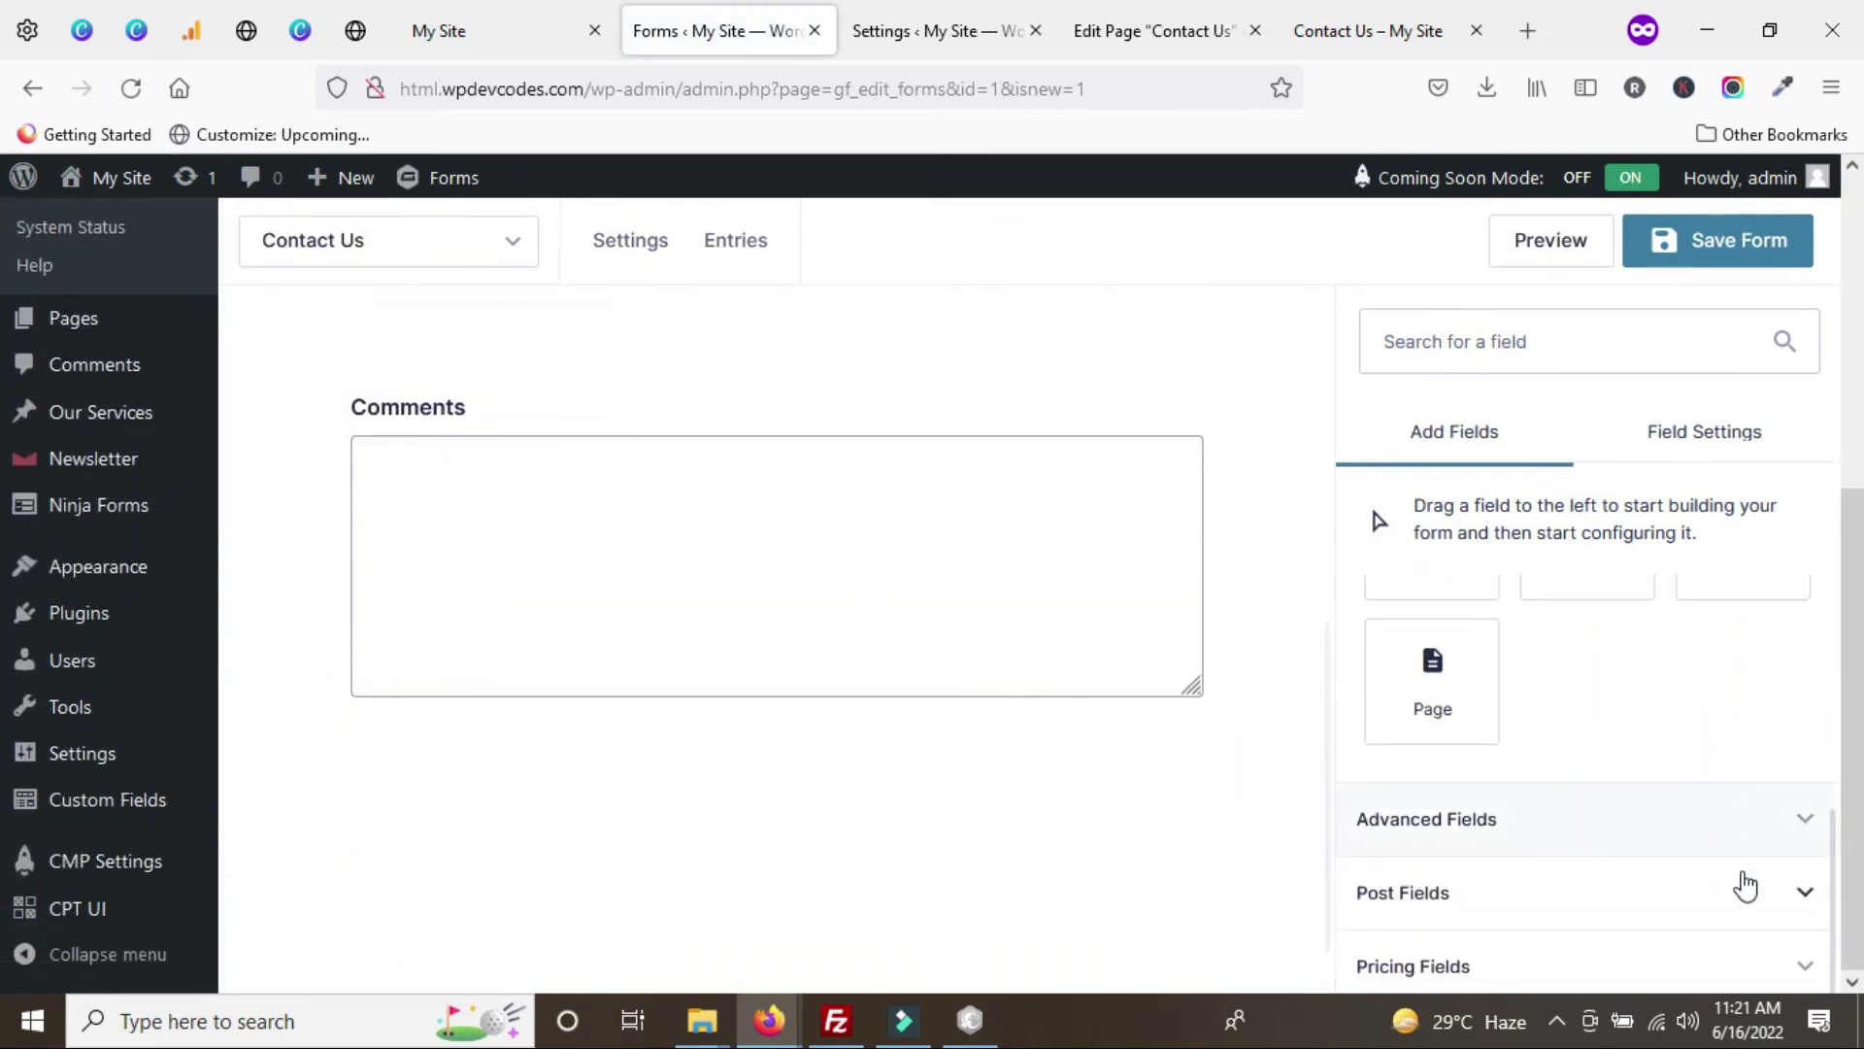
left_click(1808, 830)
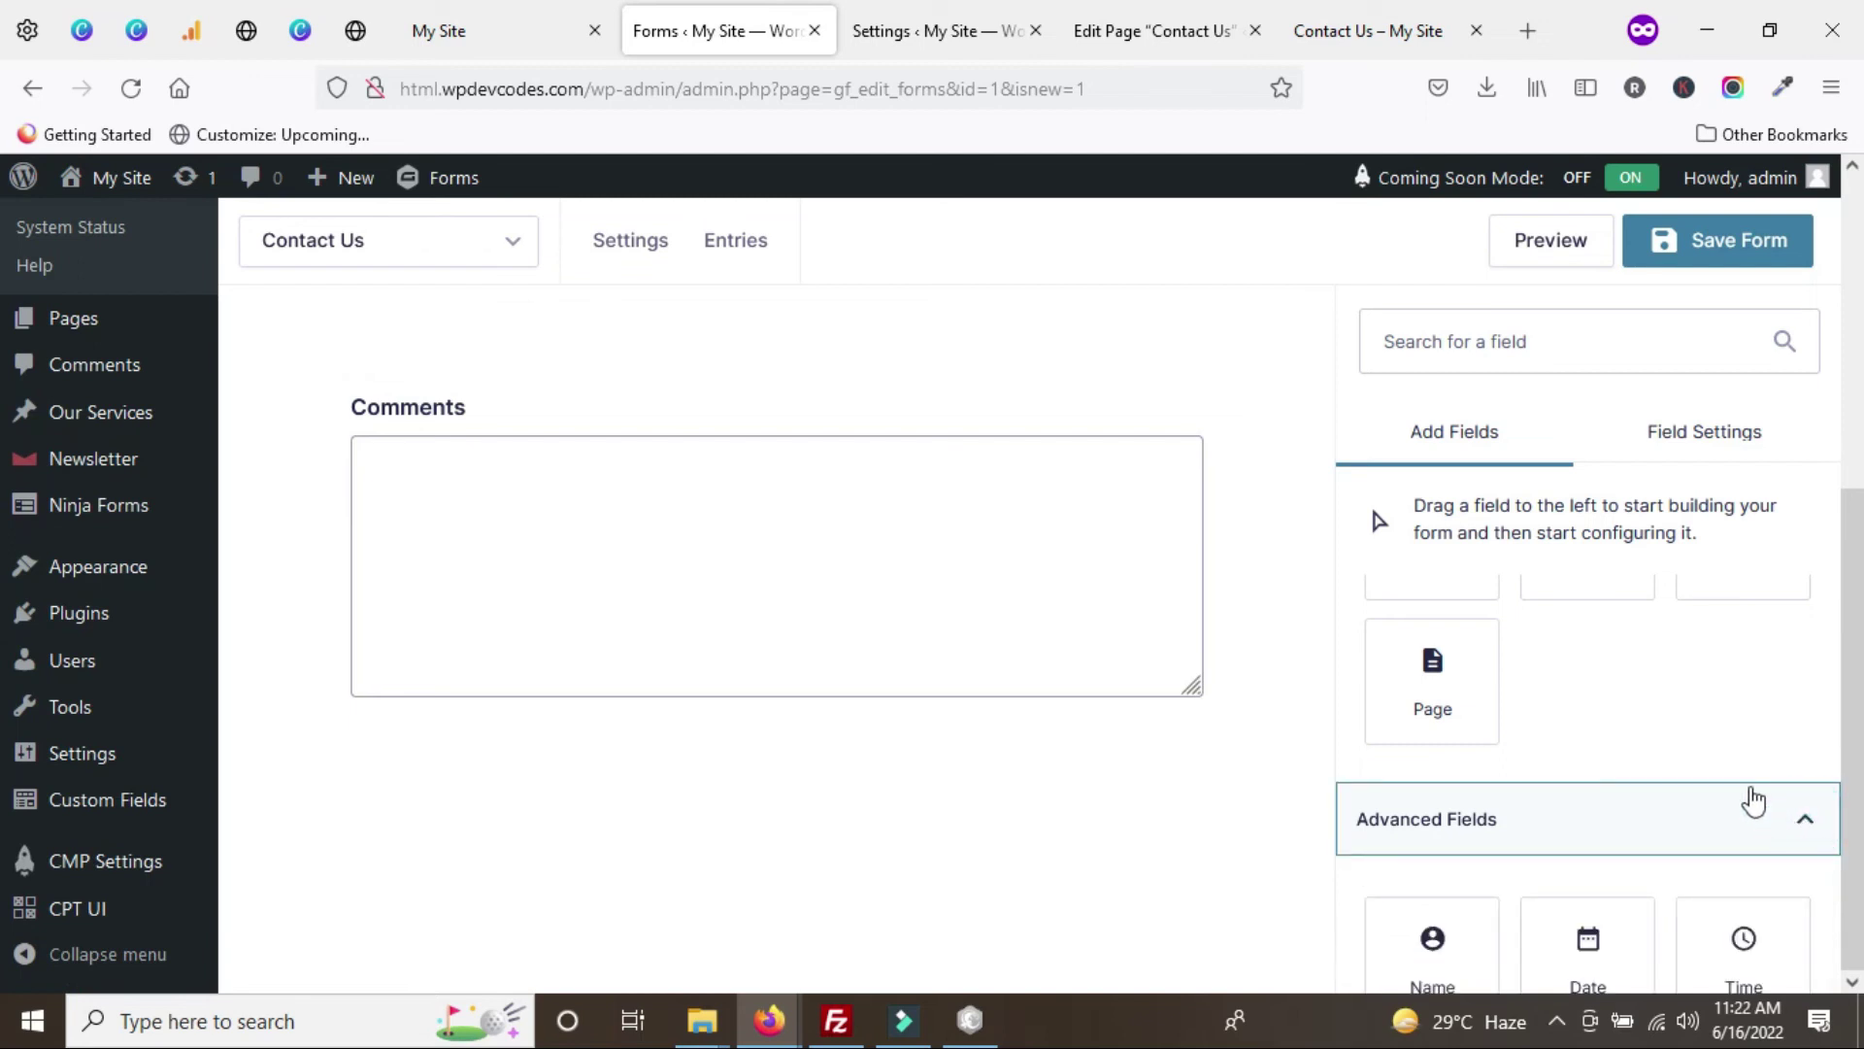
scroll(1748, 796, "down", 5)
scroll(1655, 874, "up", 2)
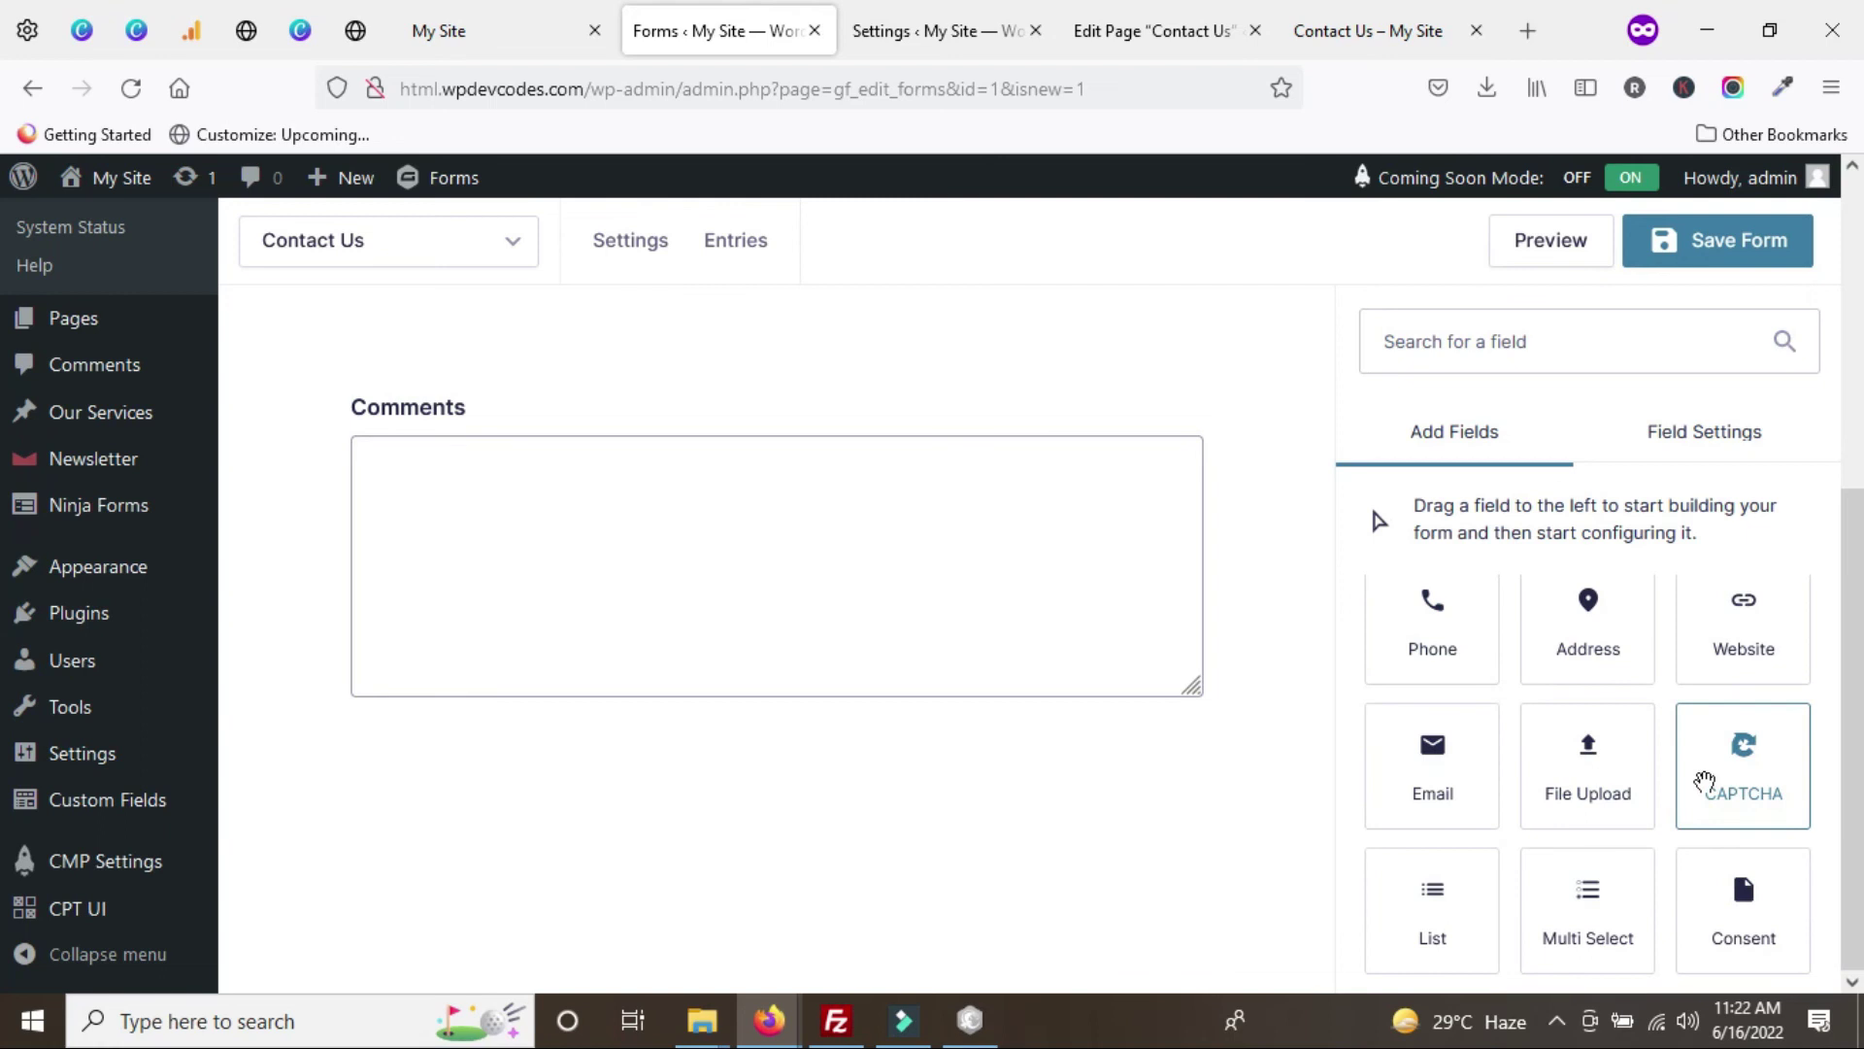
scroll(1705, 782, "down", 2)
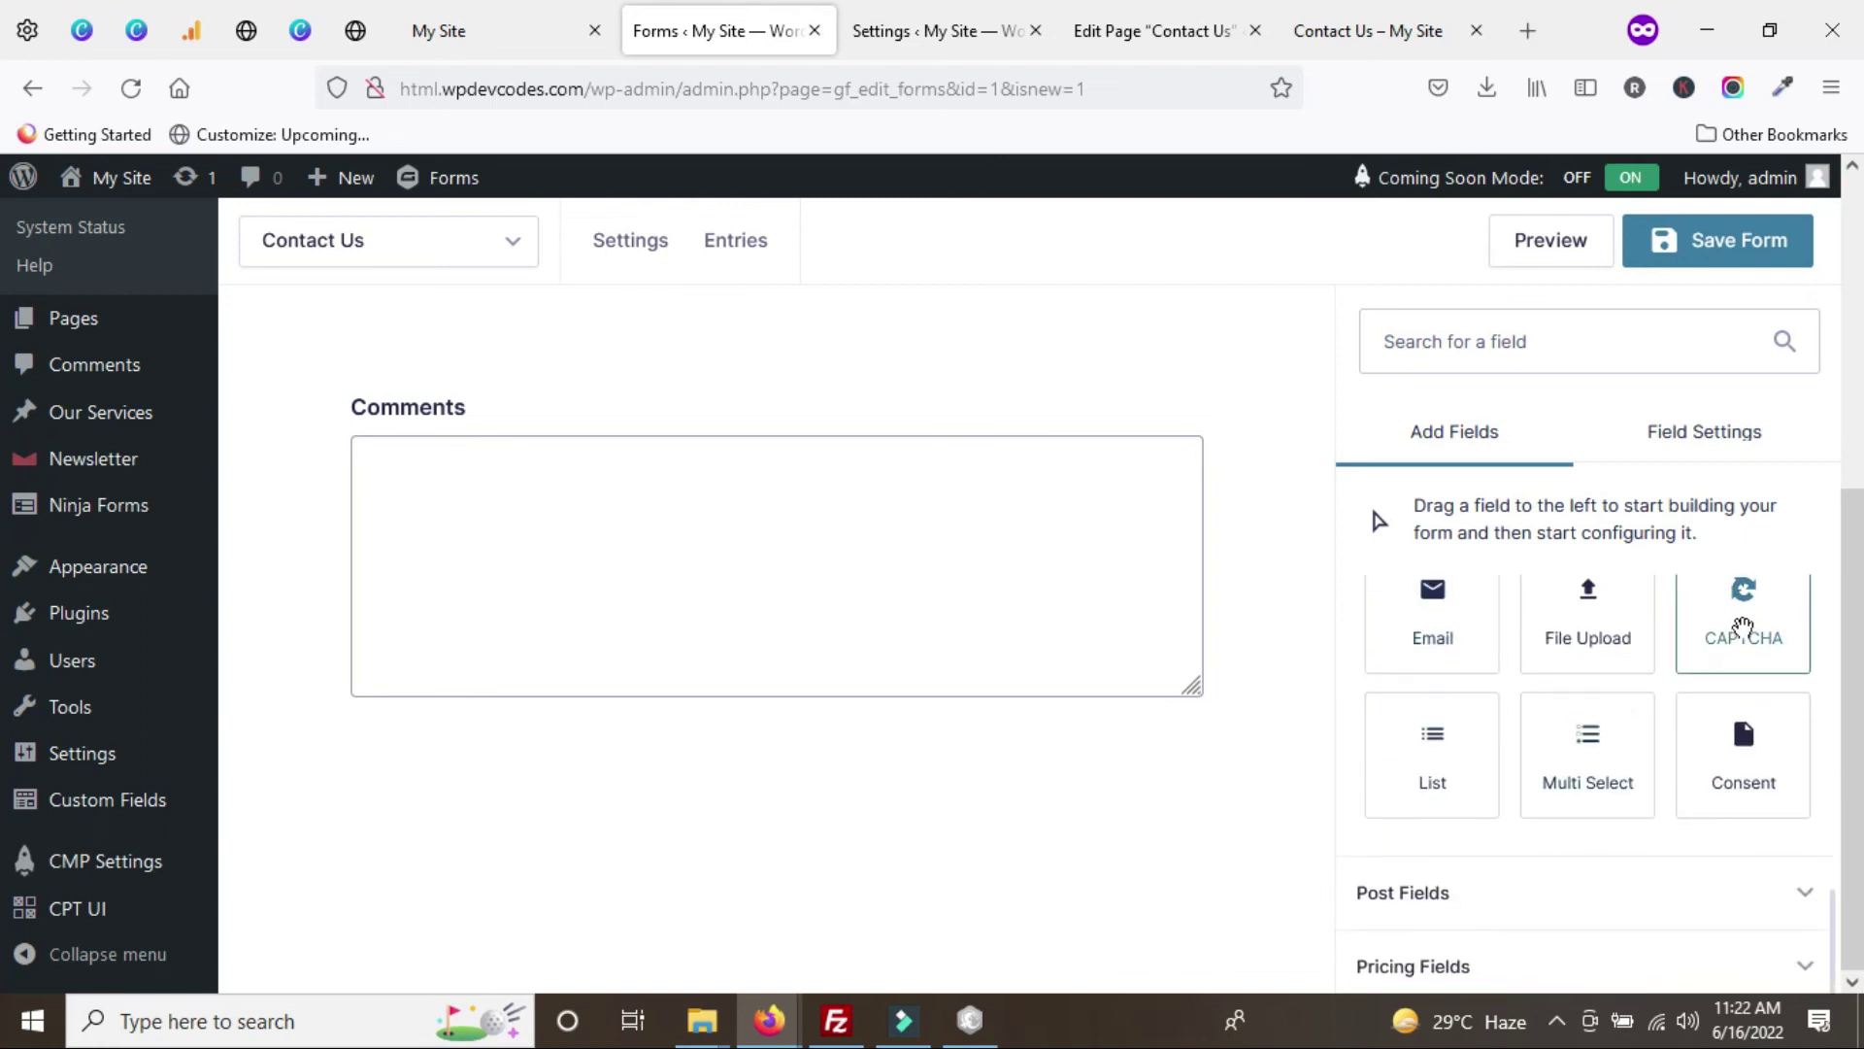
left_click_drag(1743, 627, 572, 791)
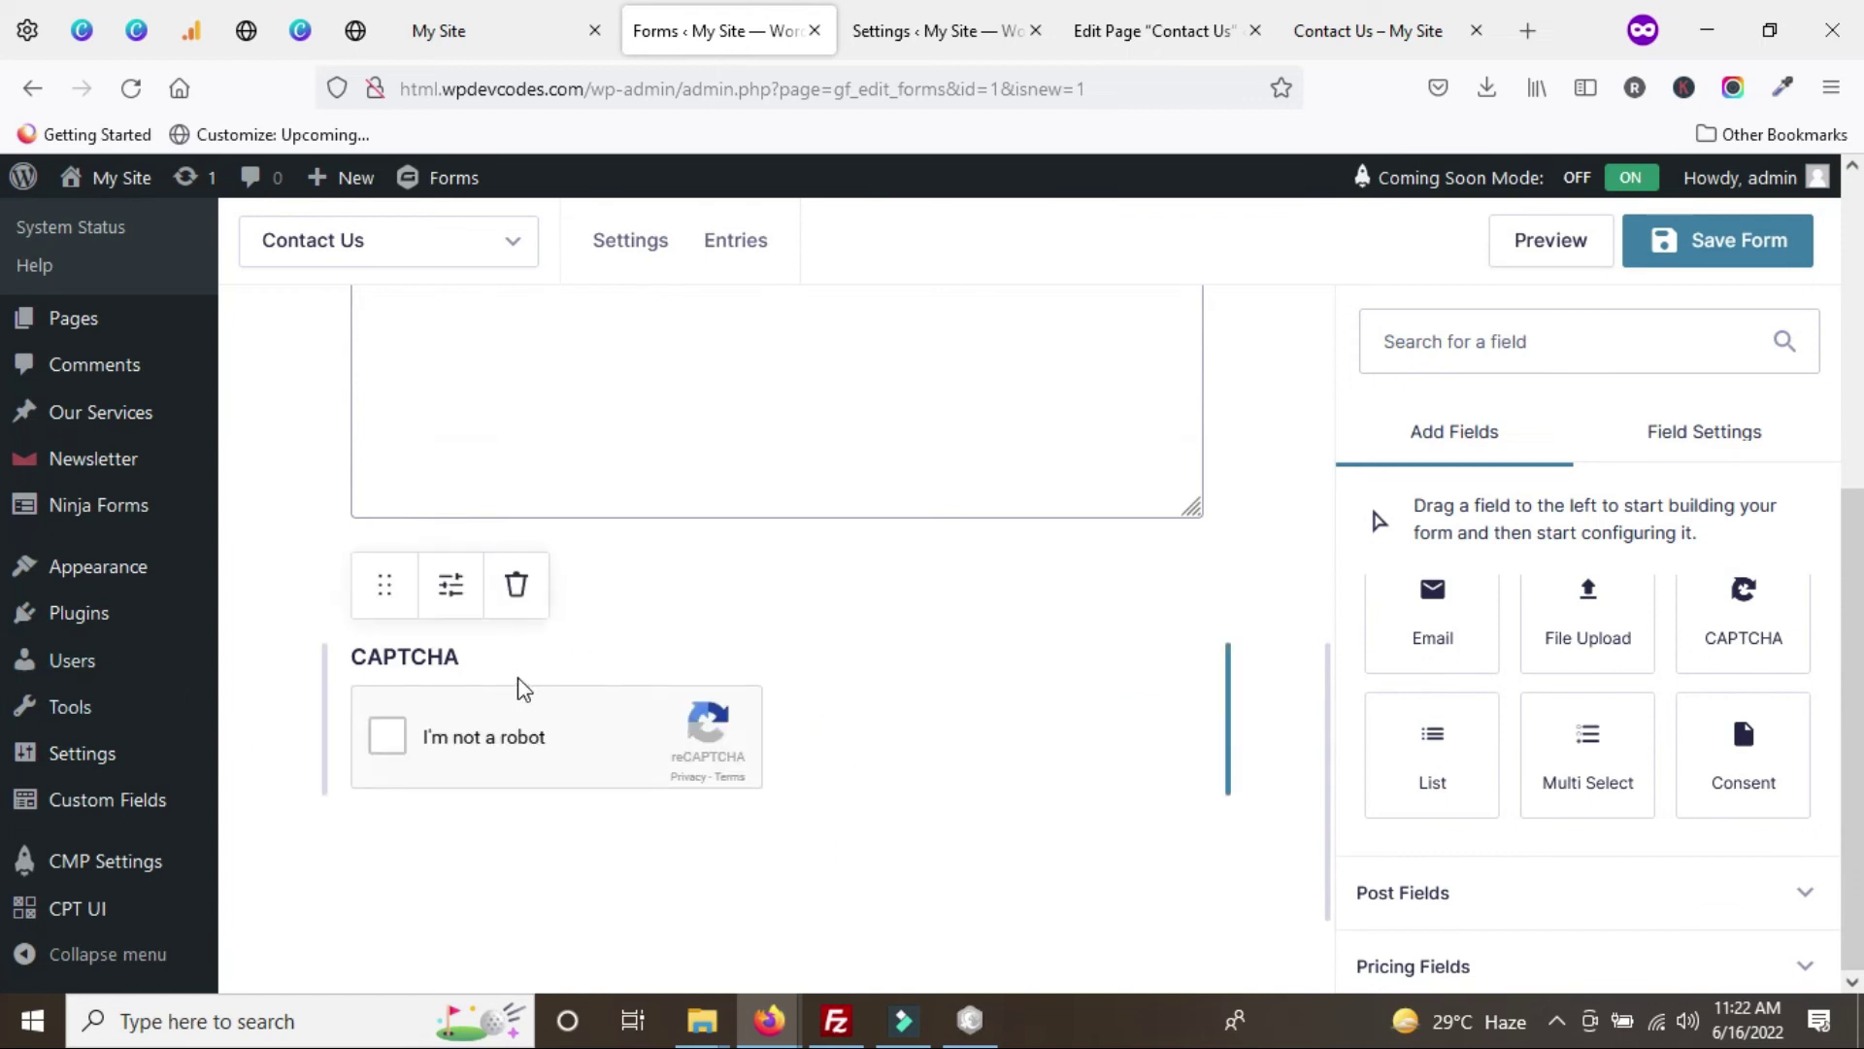
- Set the CAPTCHA field's Field Label Visibility to Hidden under Appearance
left_click(446, 672)
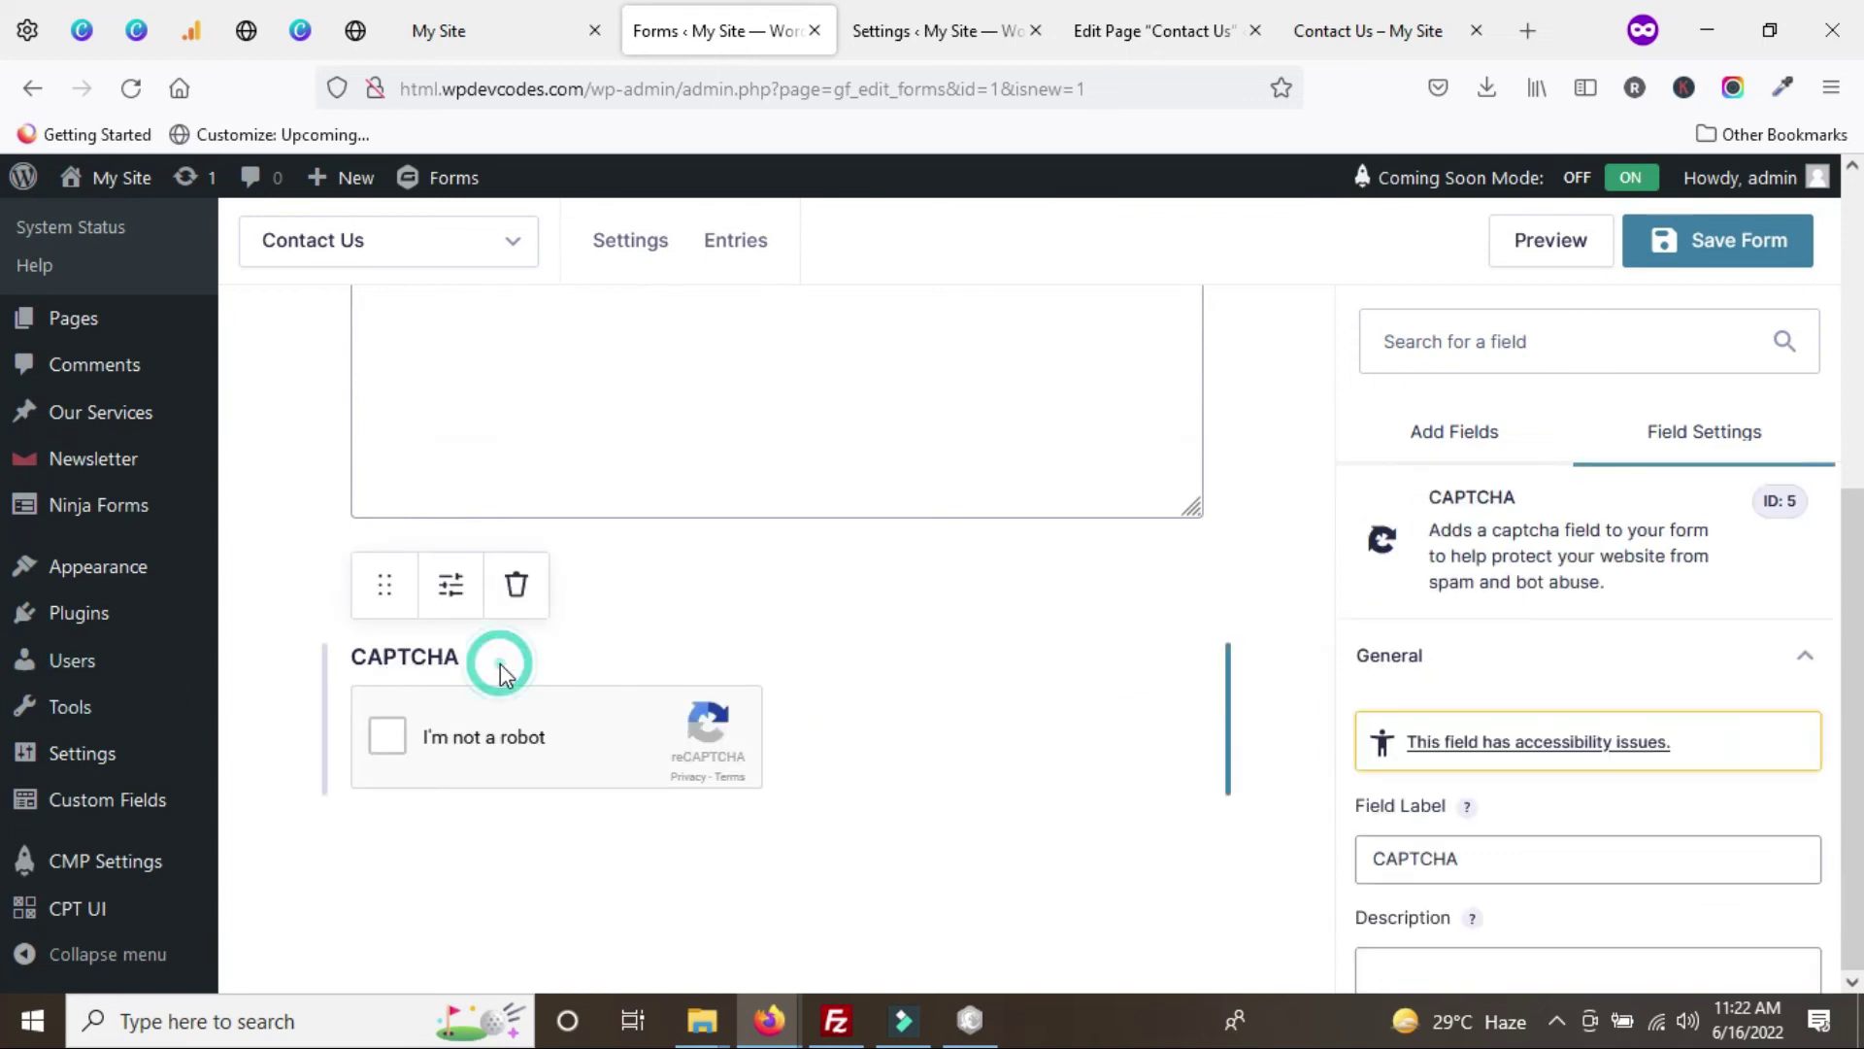
scroll(1534, 845, "down", 2)
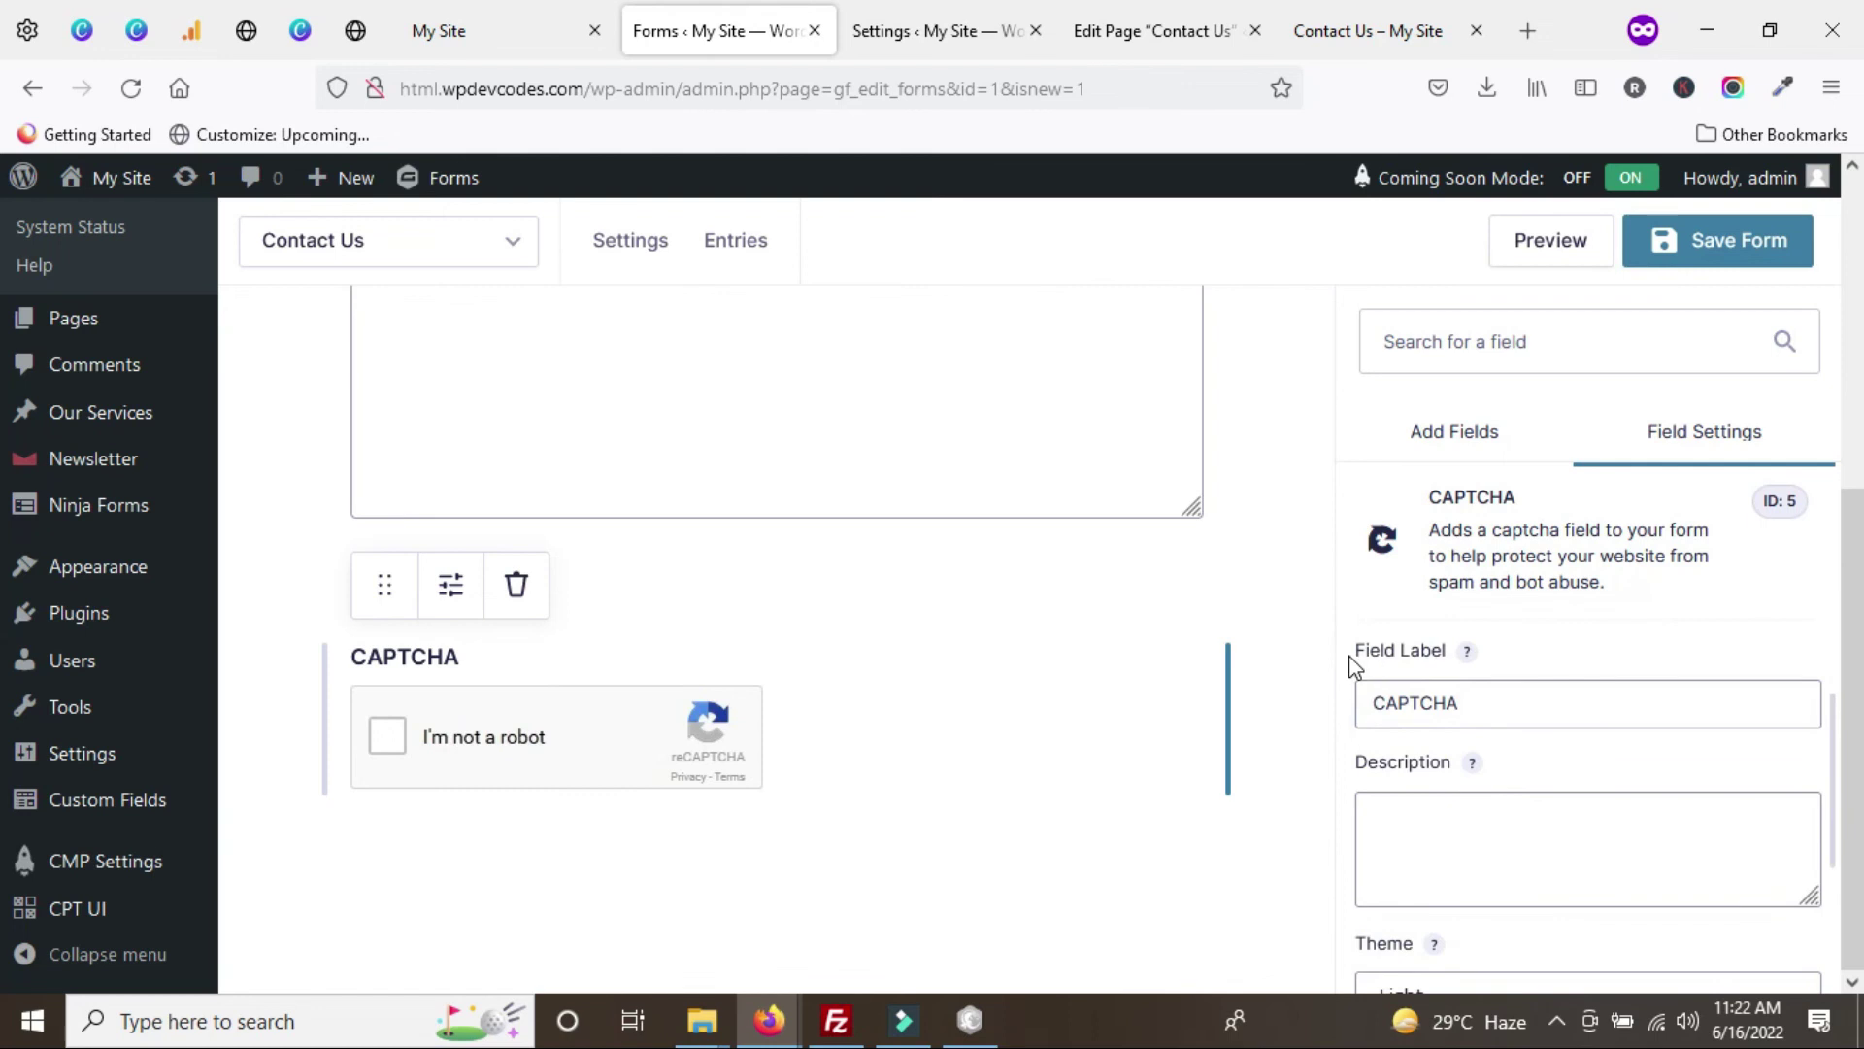
scroll(1598, 757, "down", 3)
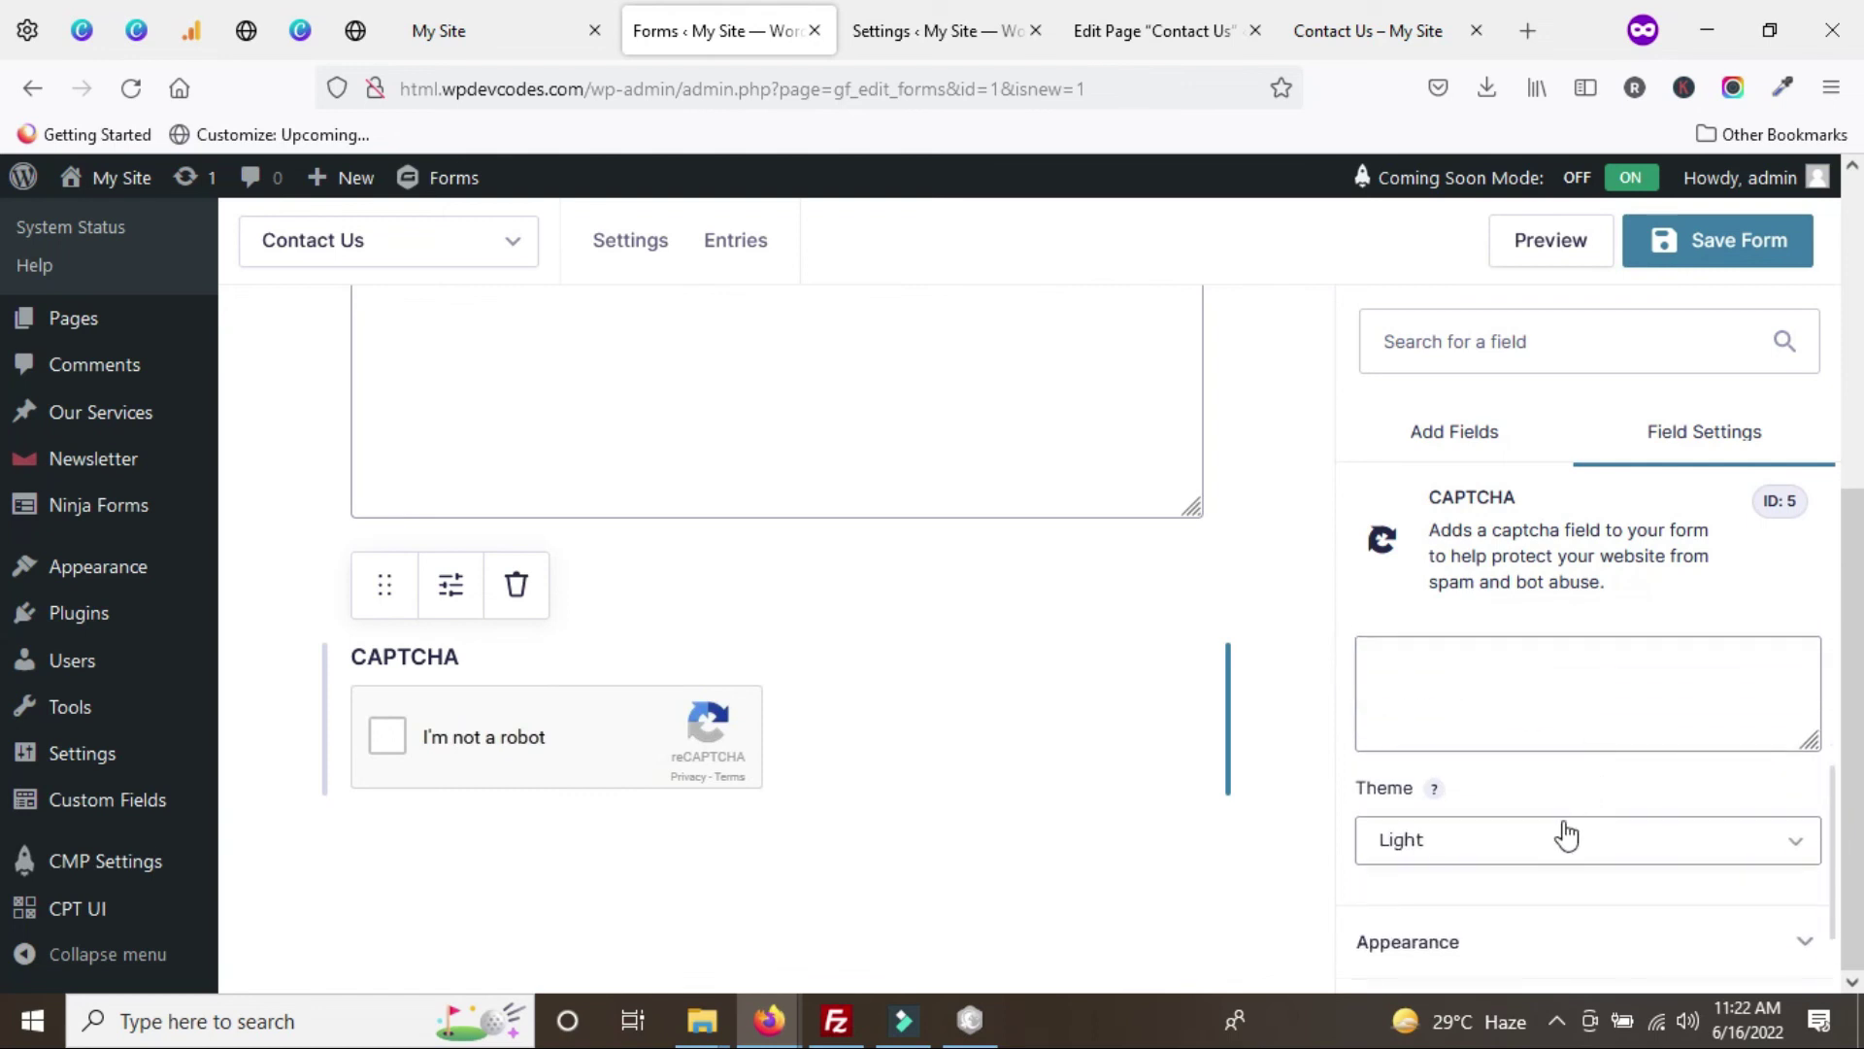
left_click(1646, 820)
scroll(1699, 829, "down", 2)
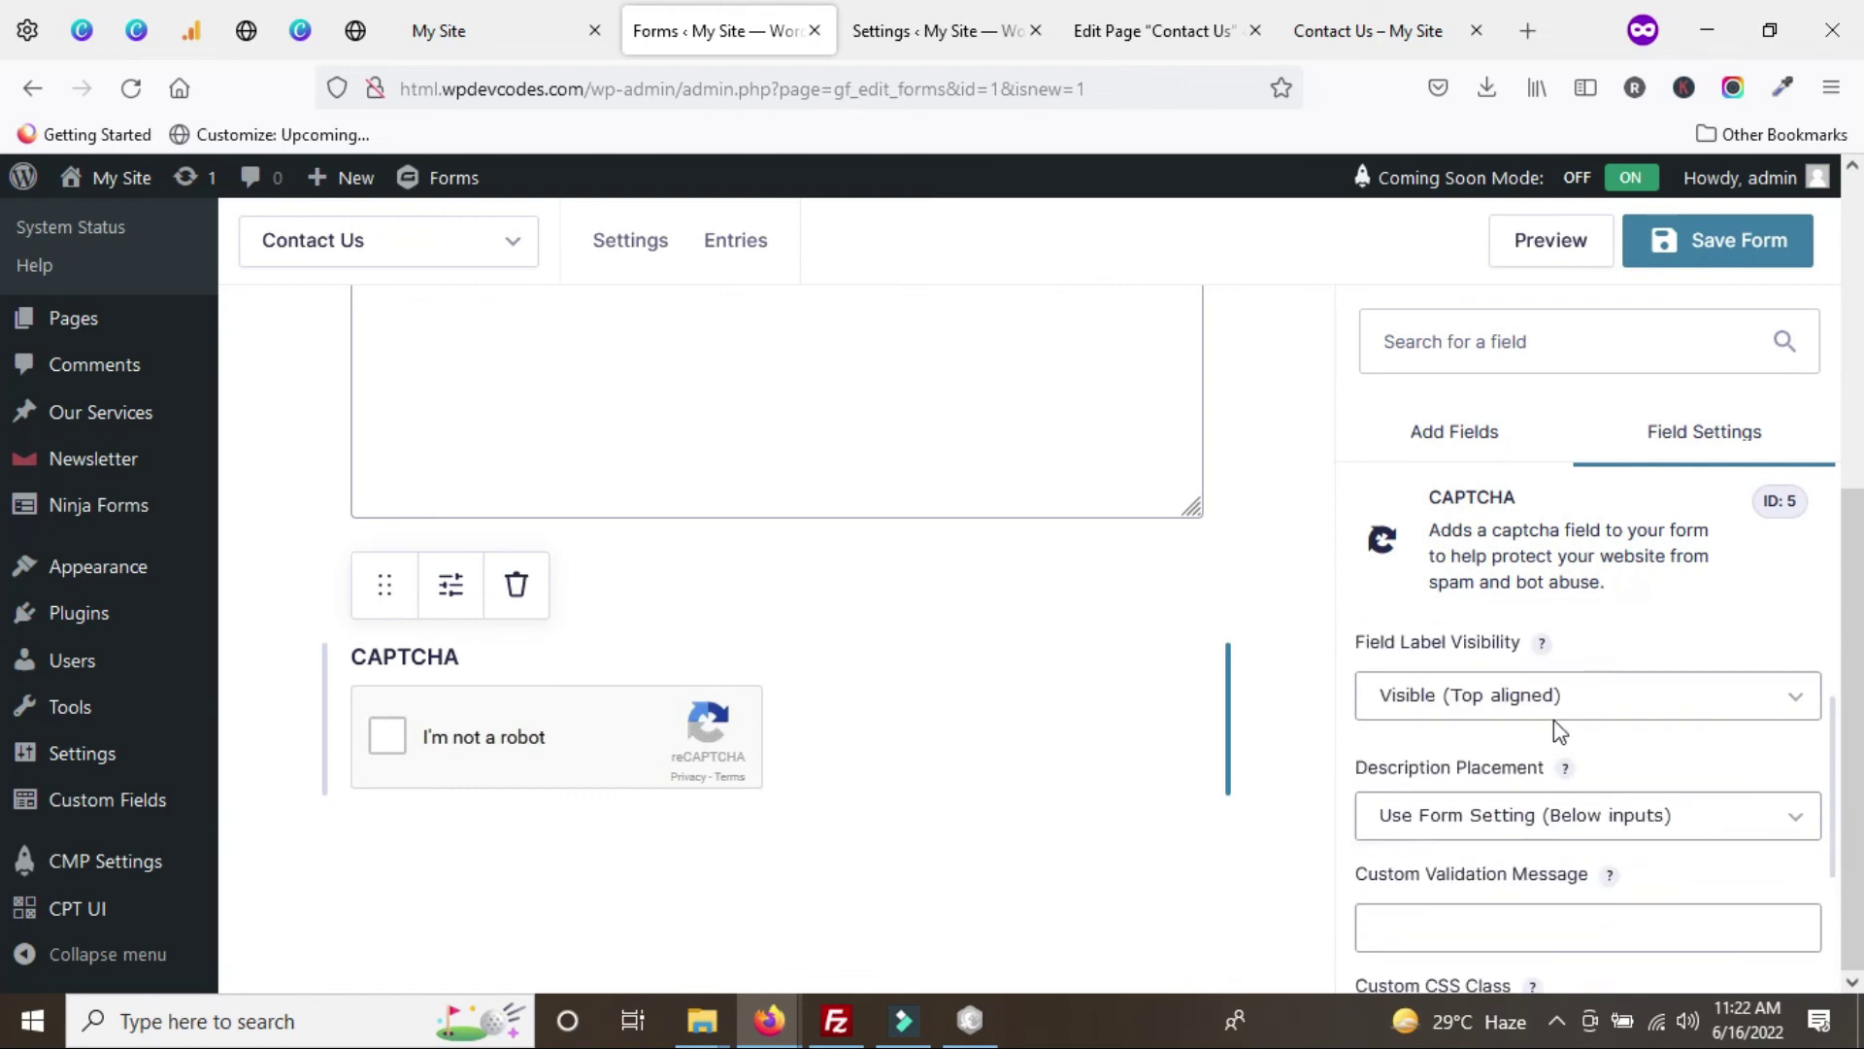
left_click(1550, 704)
left_click(1435, 774)
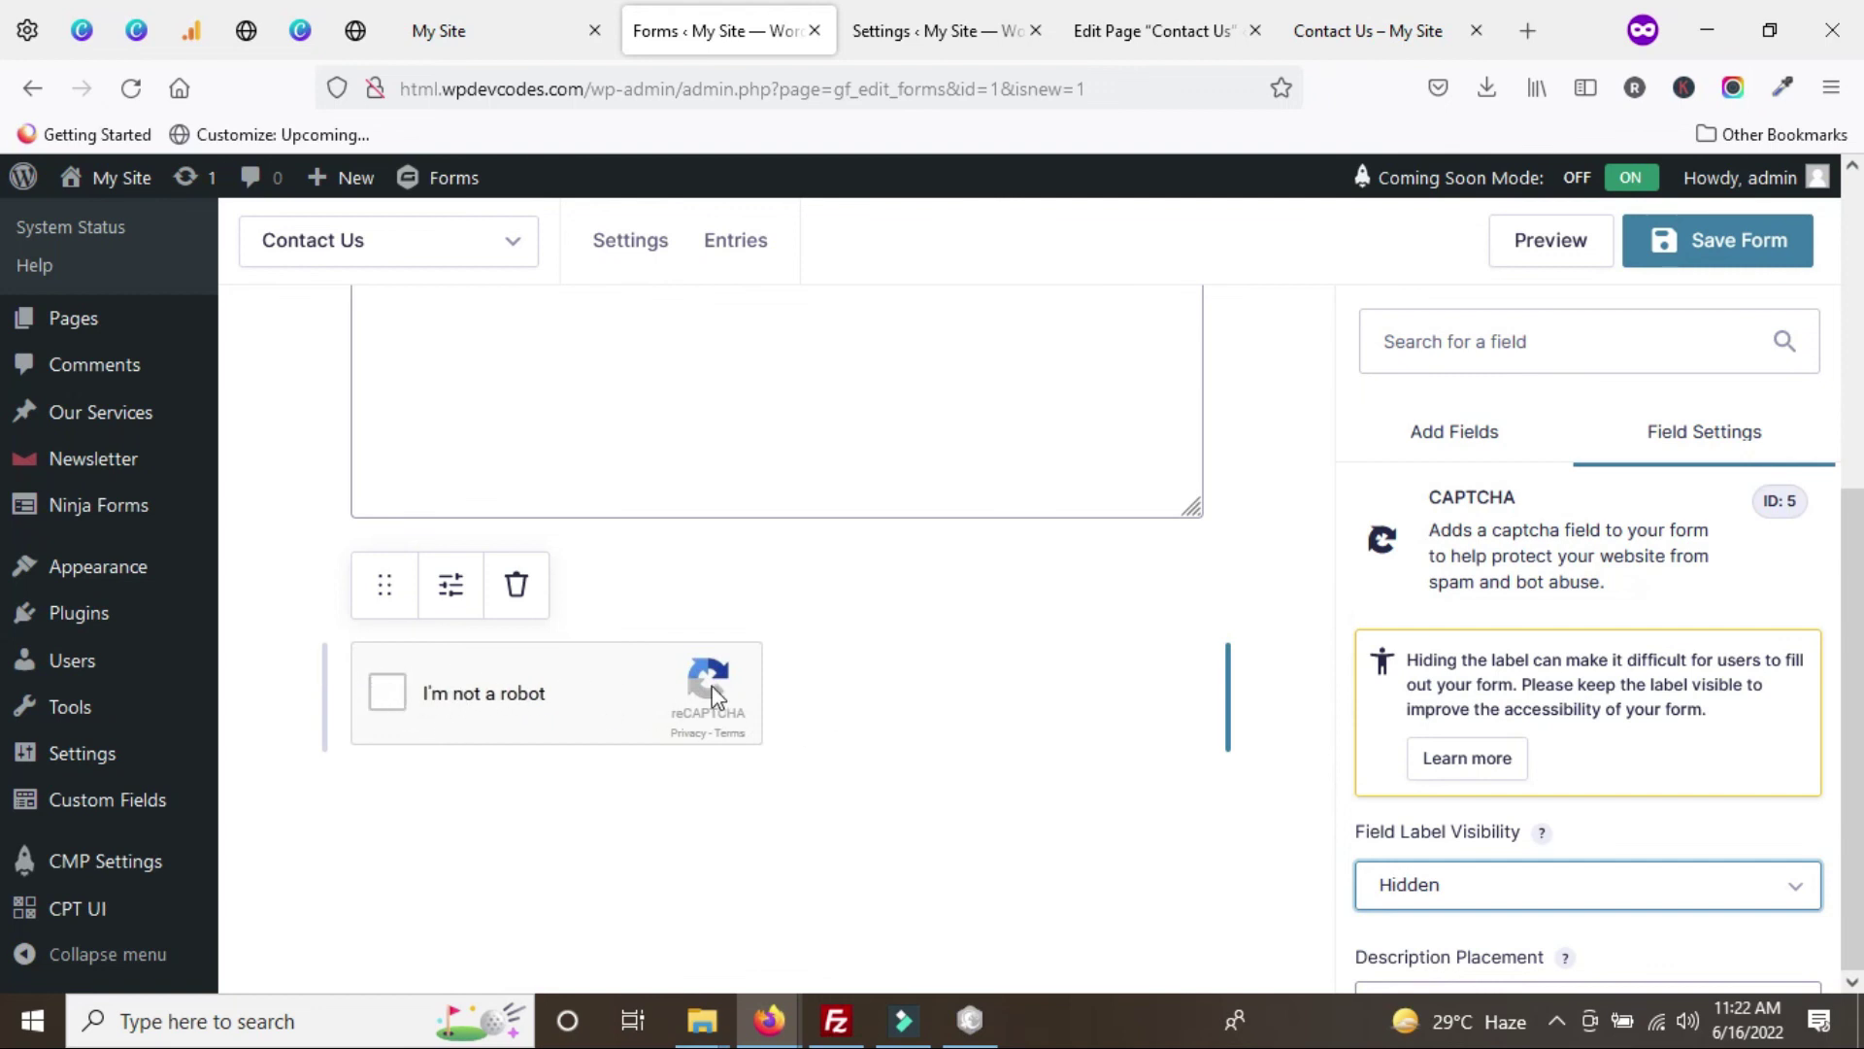
- Save the Contact Us form
scroll(817, 679, "down", 1)
scroll(1248, 476, "up", 2)
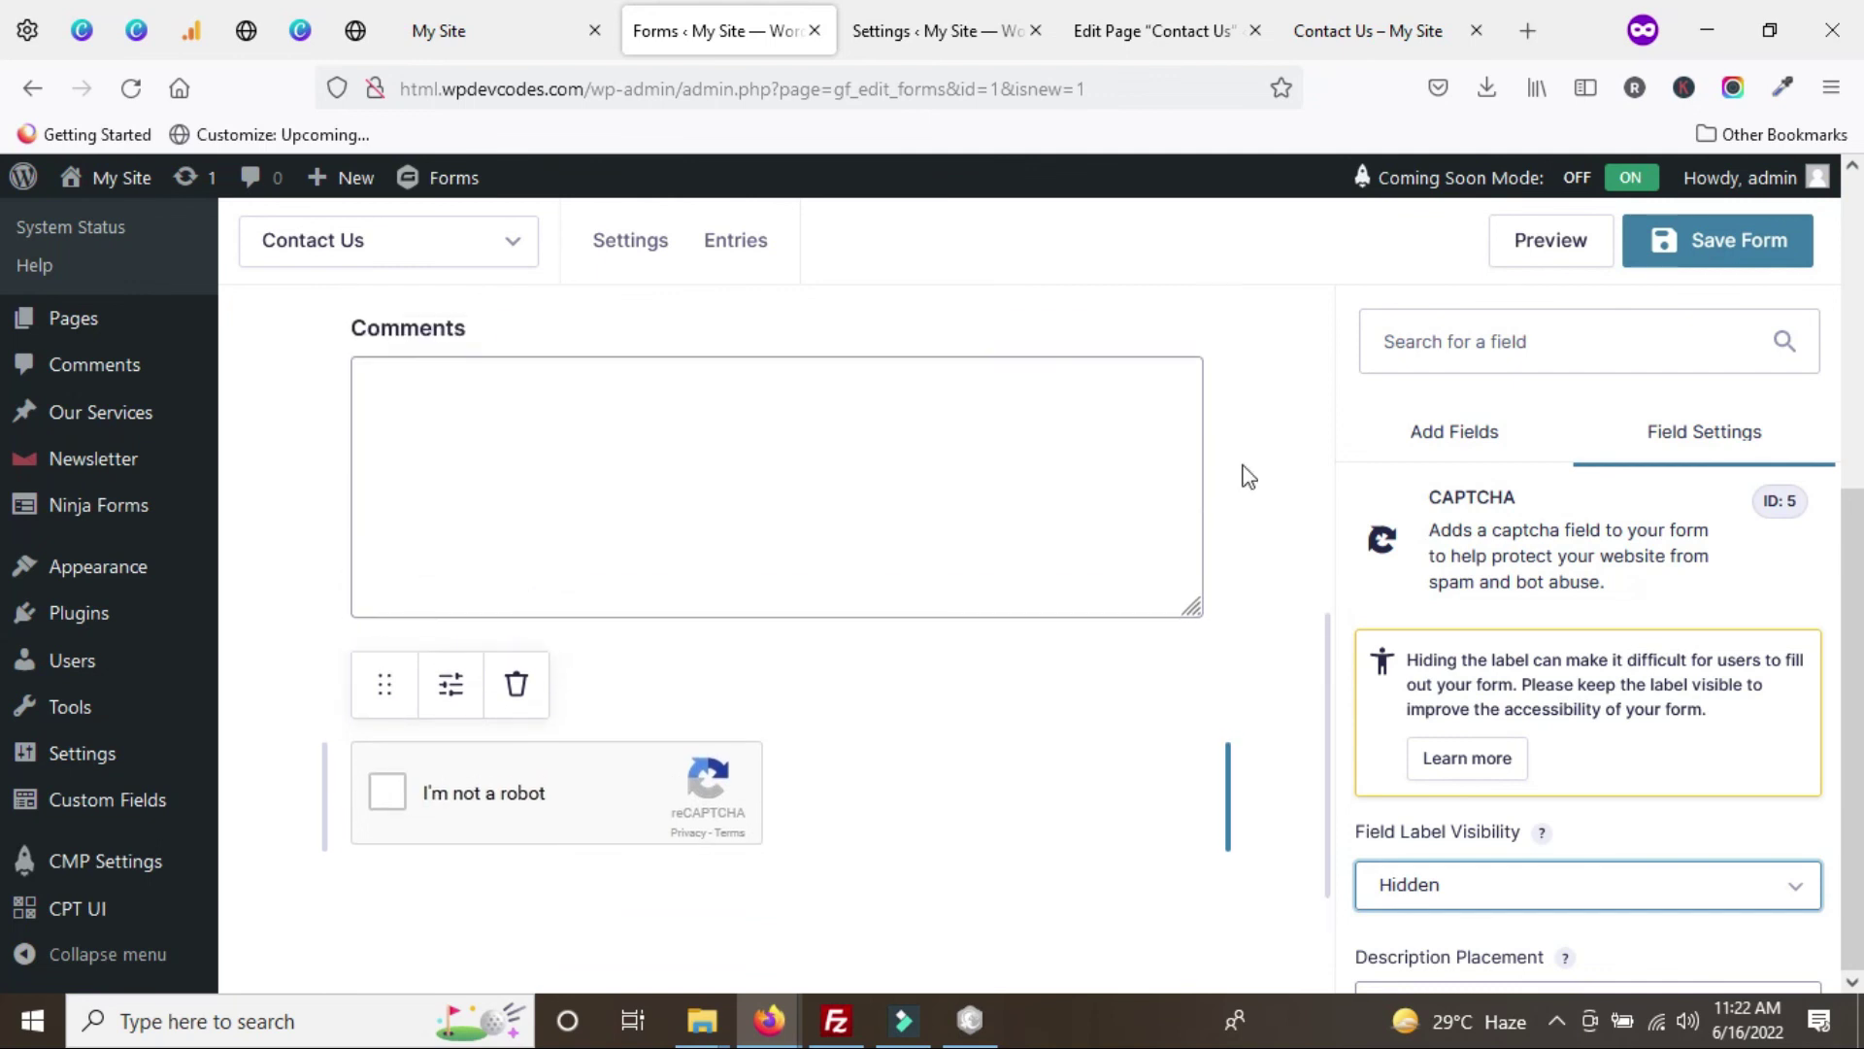
left_click(1745, 273)
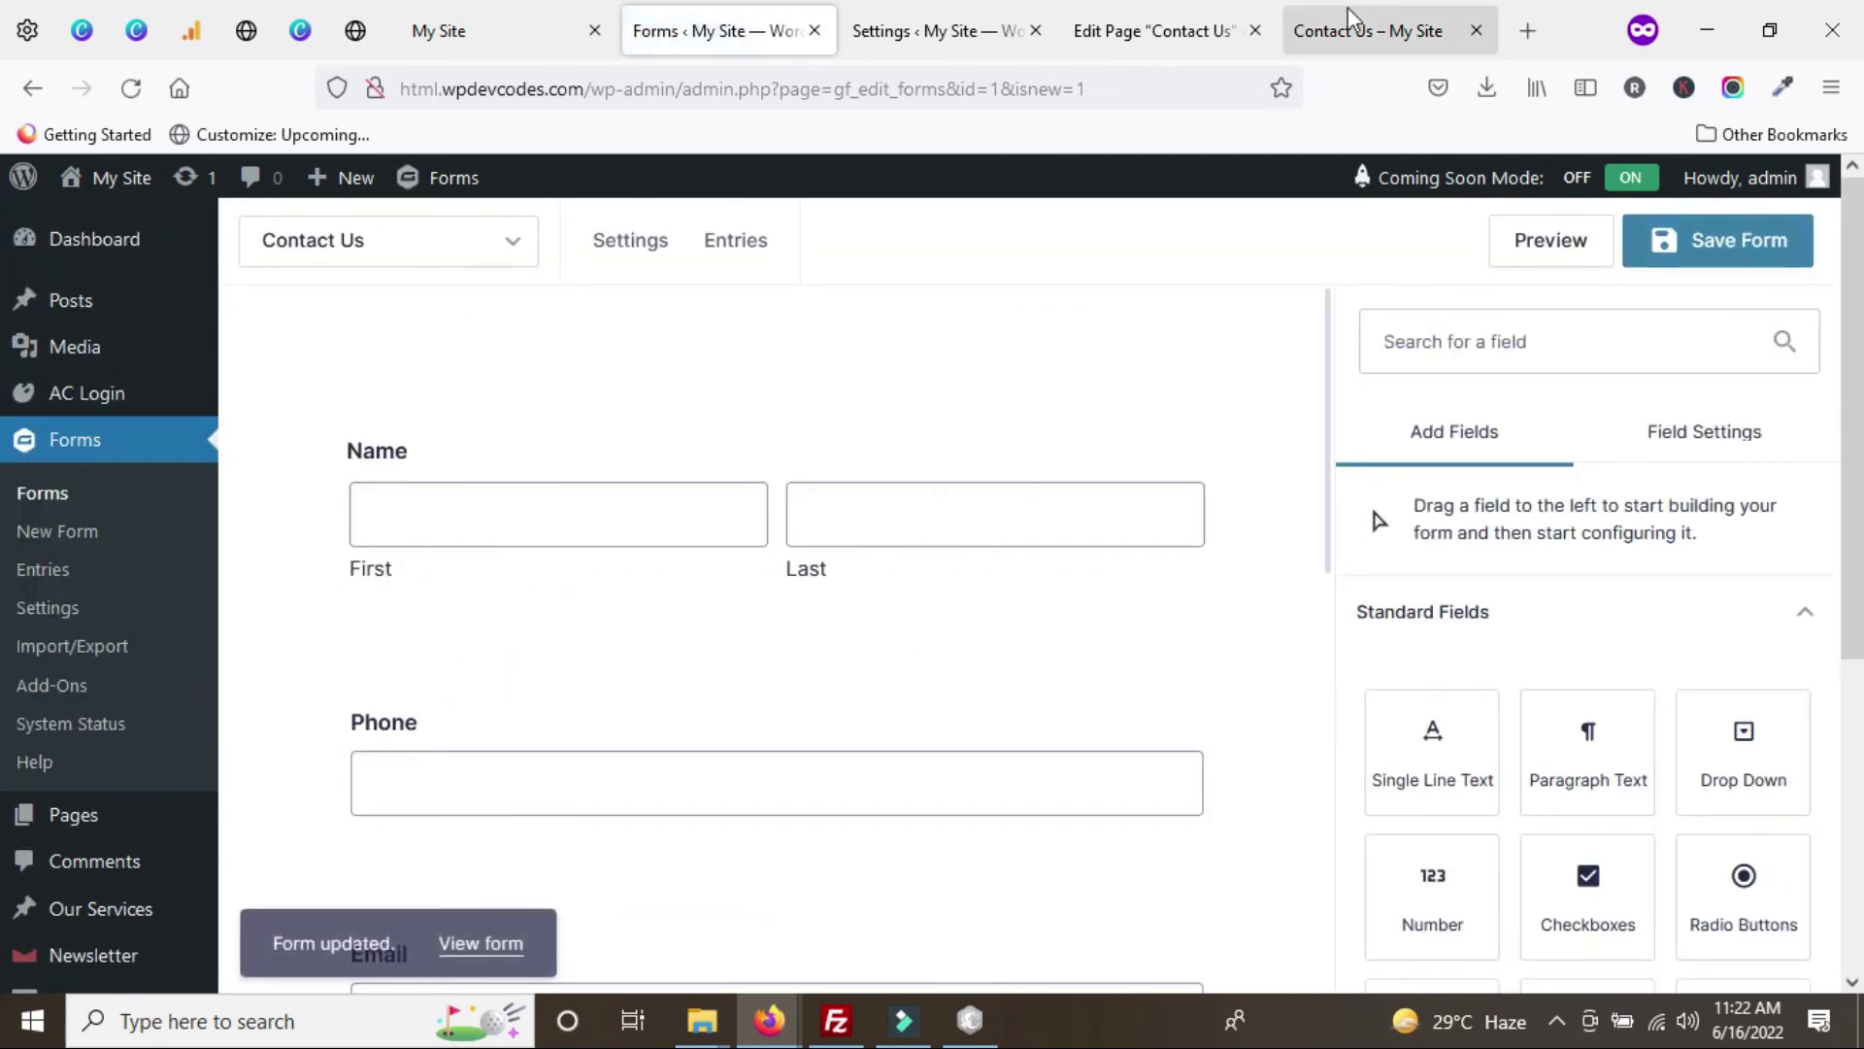
- Move the 'Contact Us – My Site' tab beside the editor and reload it
left_click(1348, 37)
left_click_drag(1209, 20, 895, 33)
left_click(895, 33)
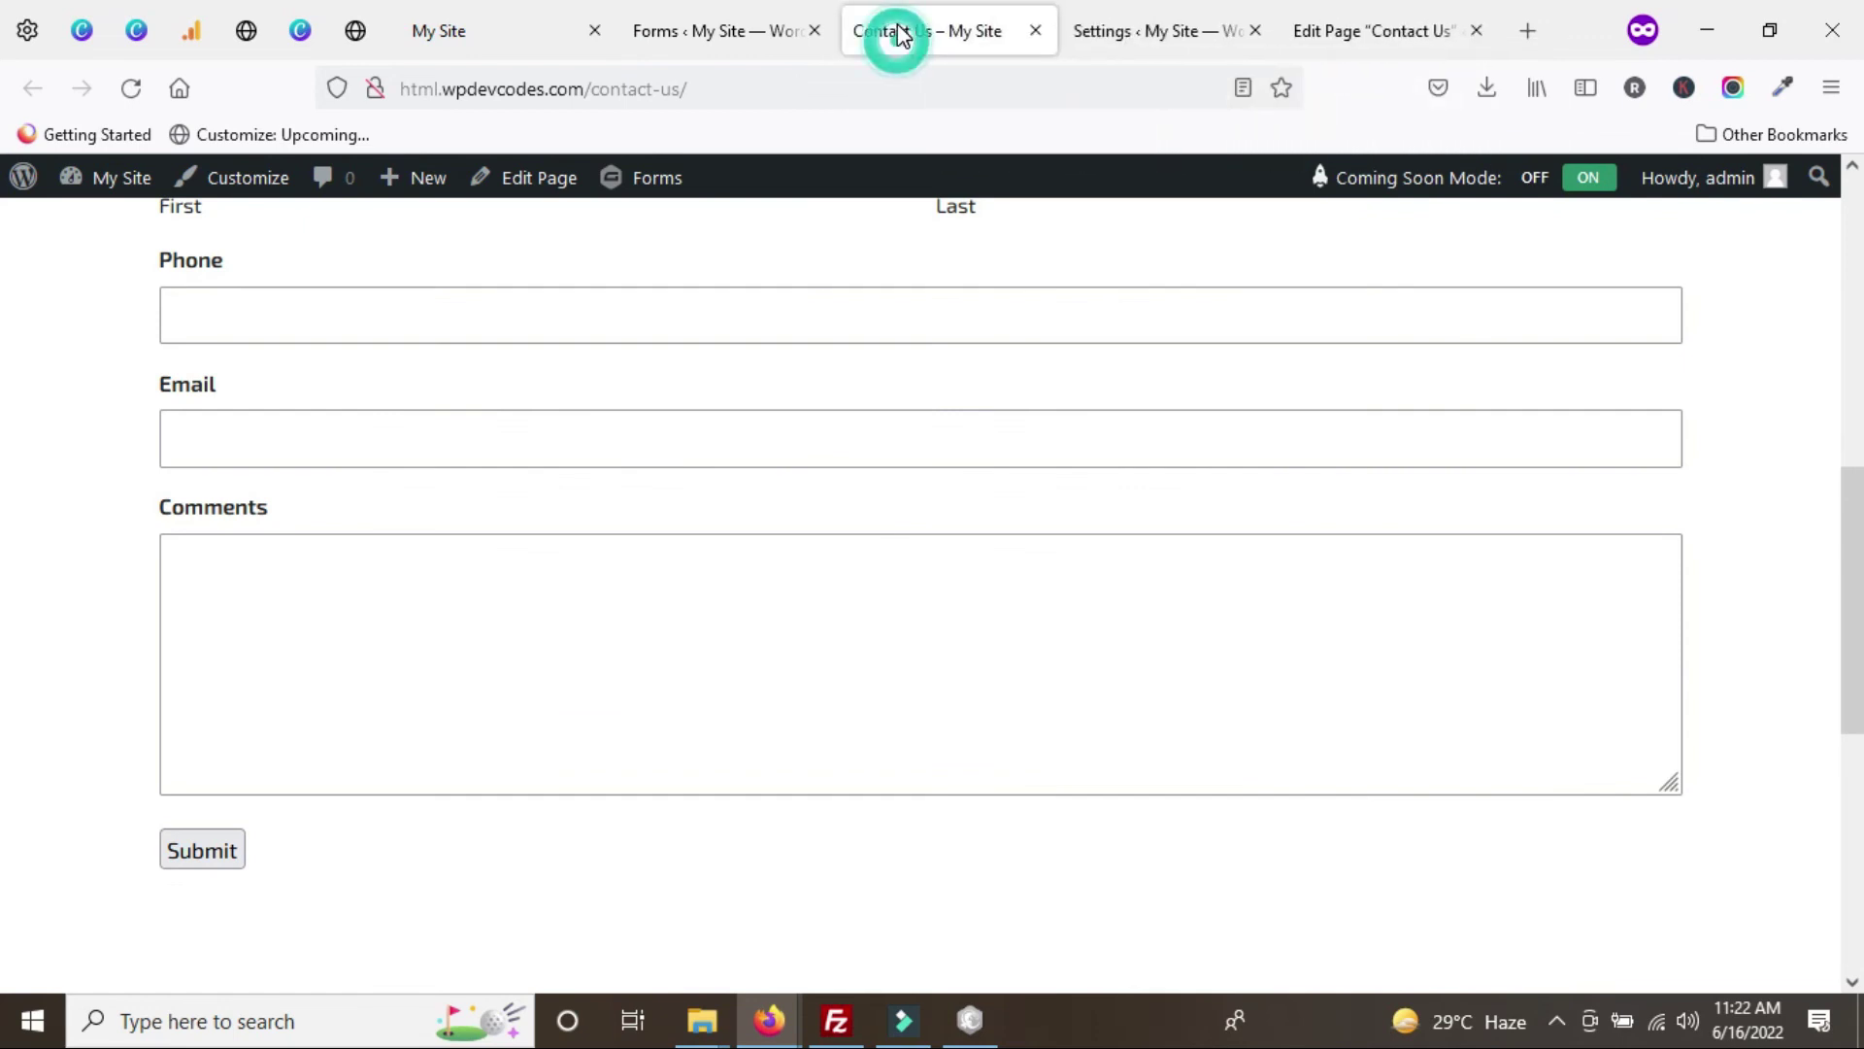
right_click(895, 38)
left_click(949, 101)
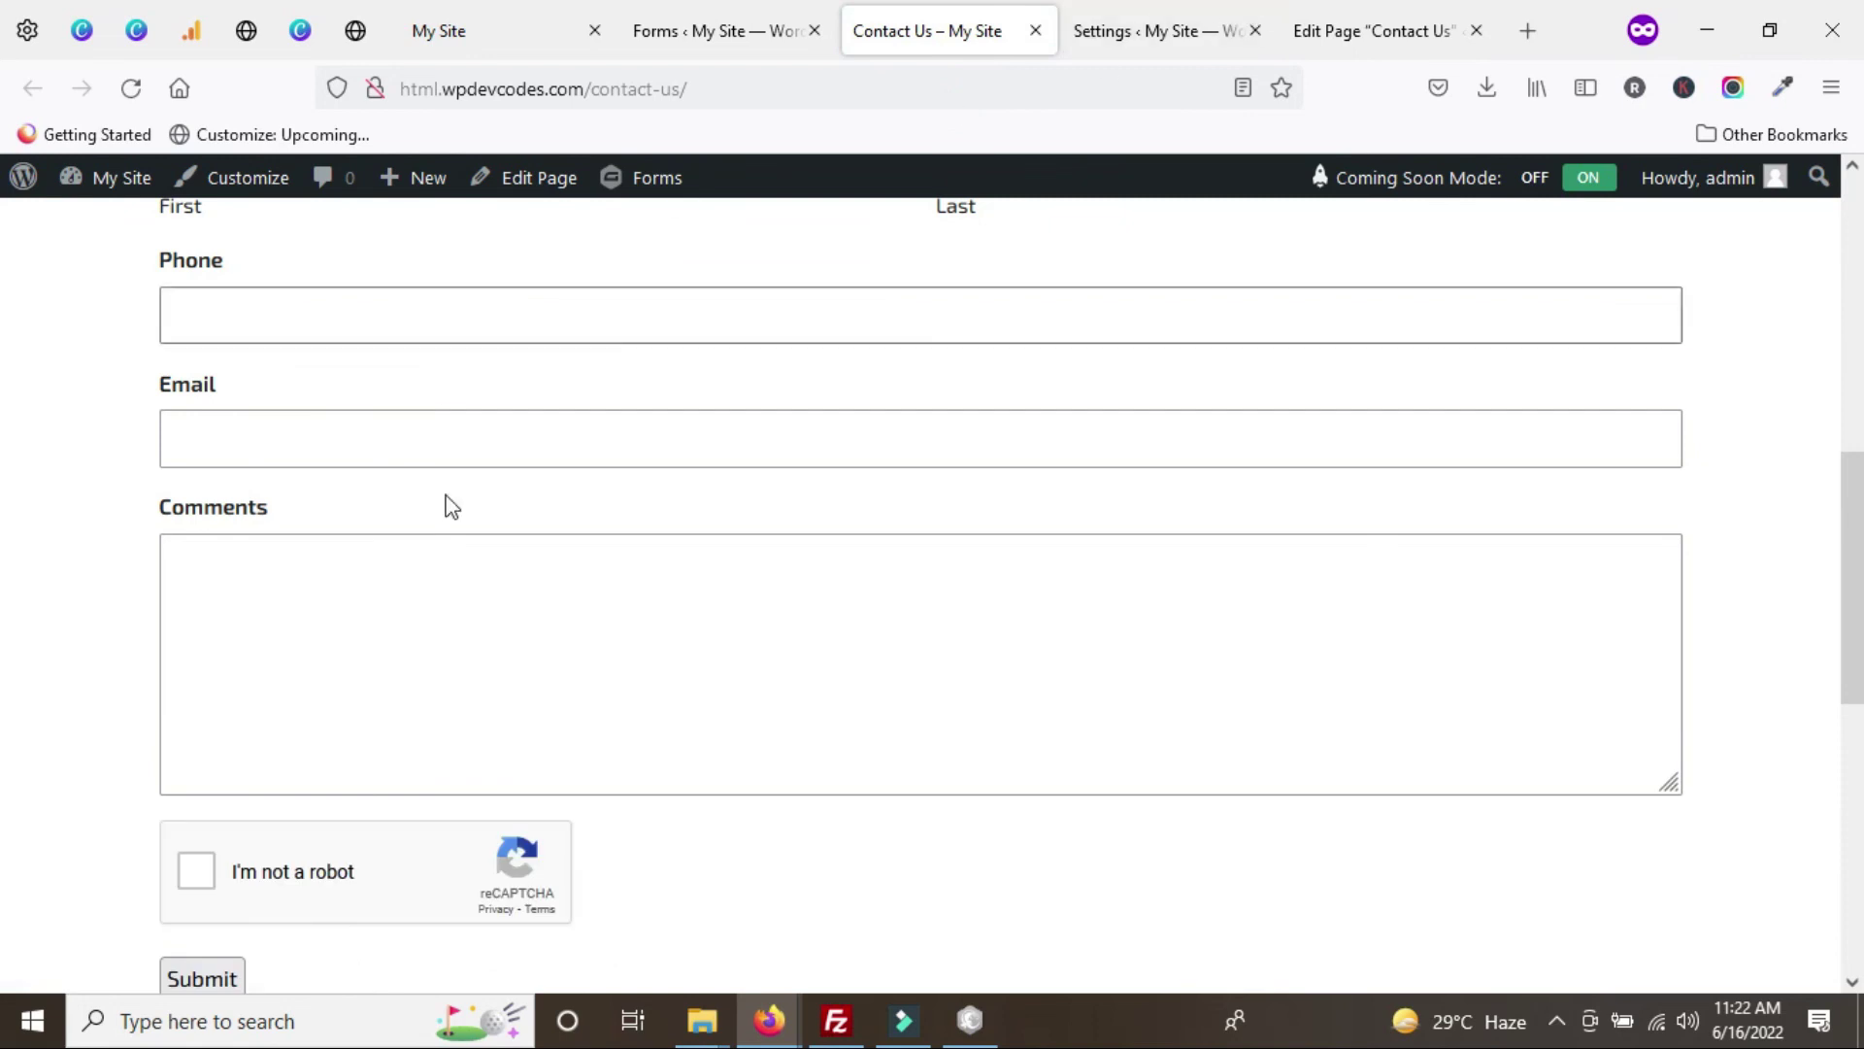
- Scroll the live page to confirm the 'I'm not a robot' checkbox above Submit
scroll(501, 564, "down", 3)
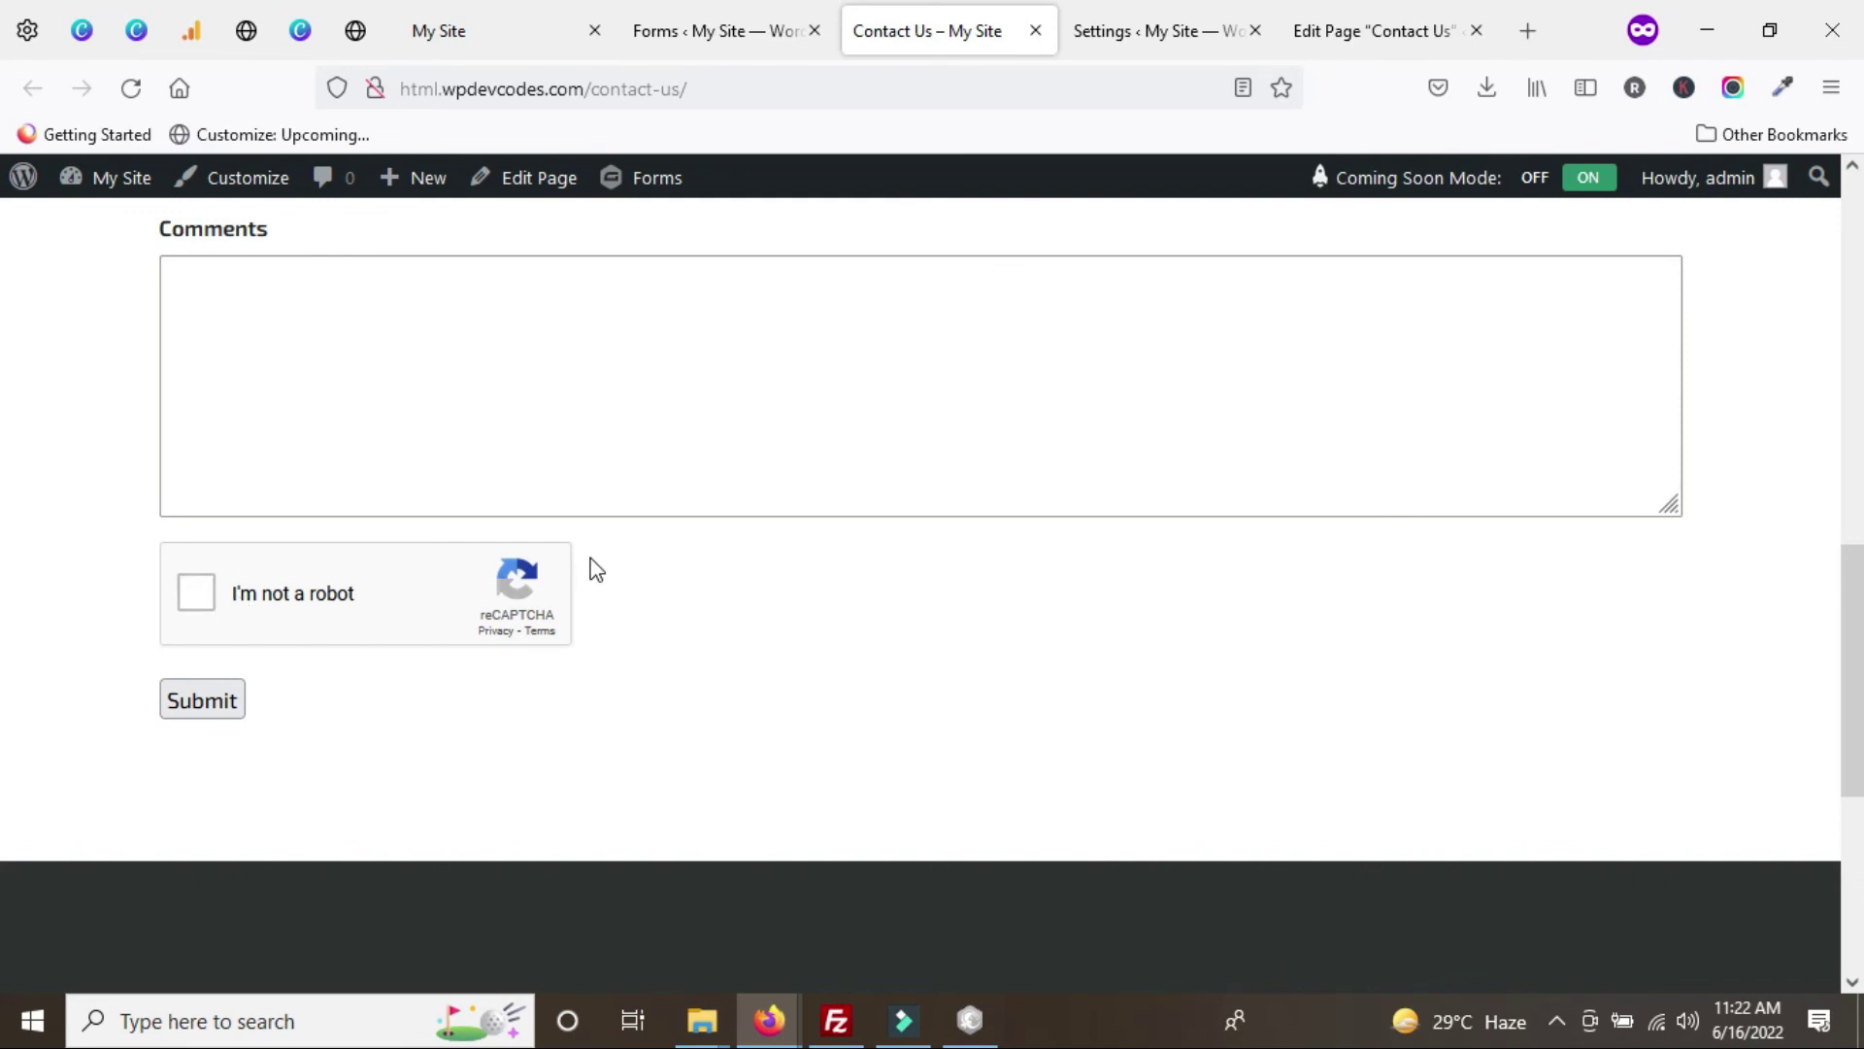
scroll(537, 579, "up", 5)
scroll(533, 566, "down", 4)
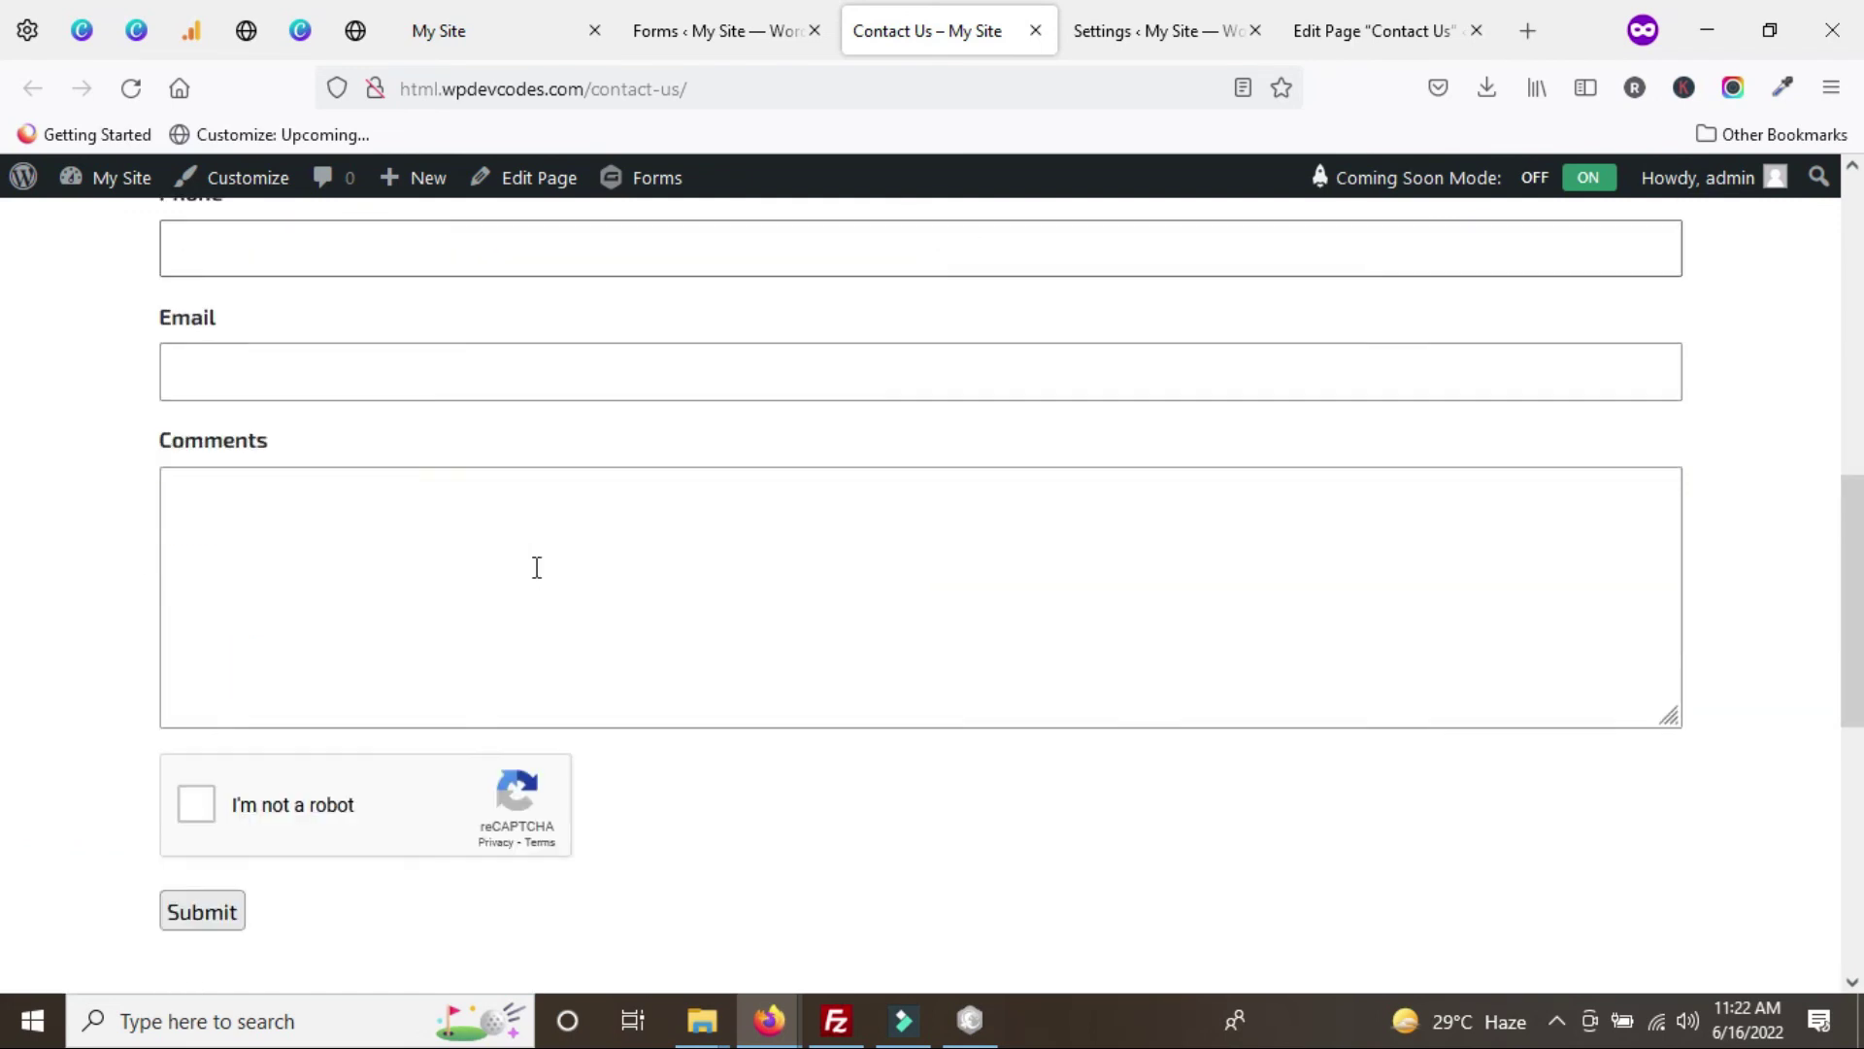
scroll(504, 566, "up", 6)
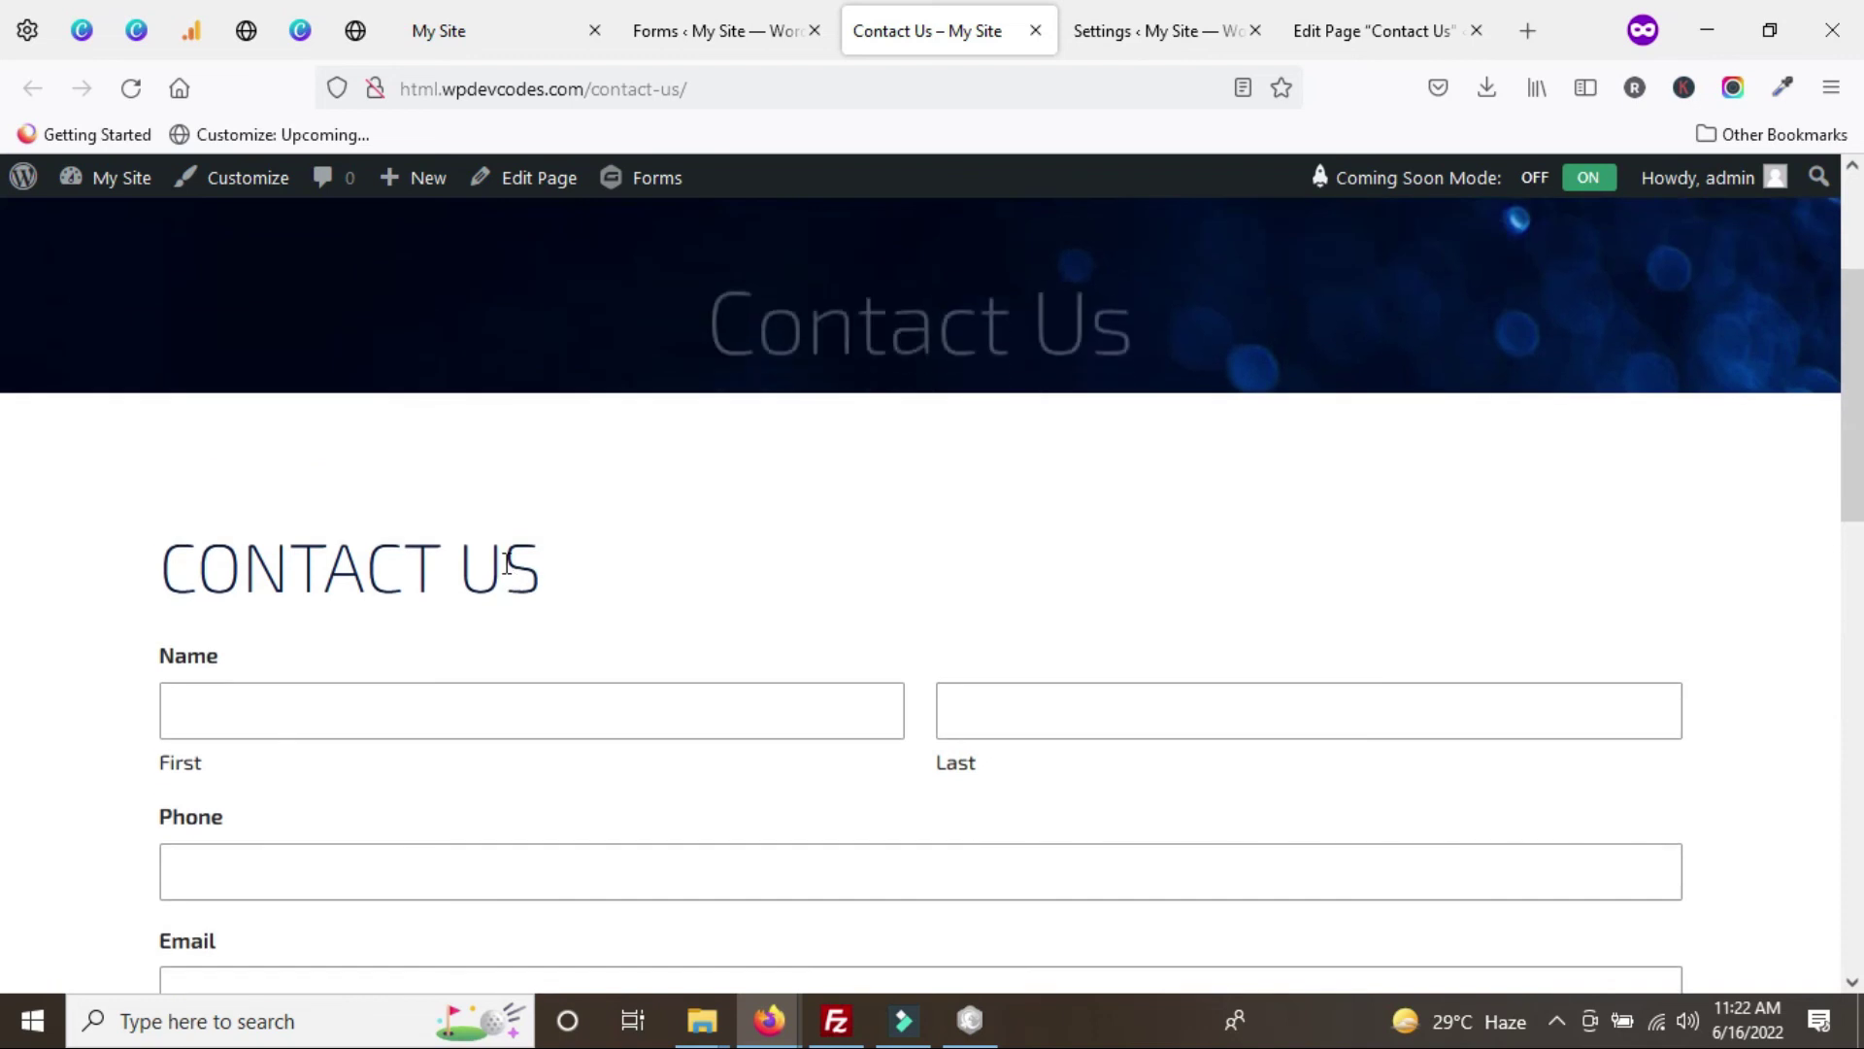
scroll(504, 561, "down", 3)
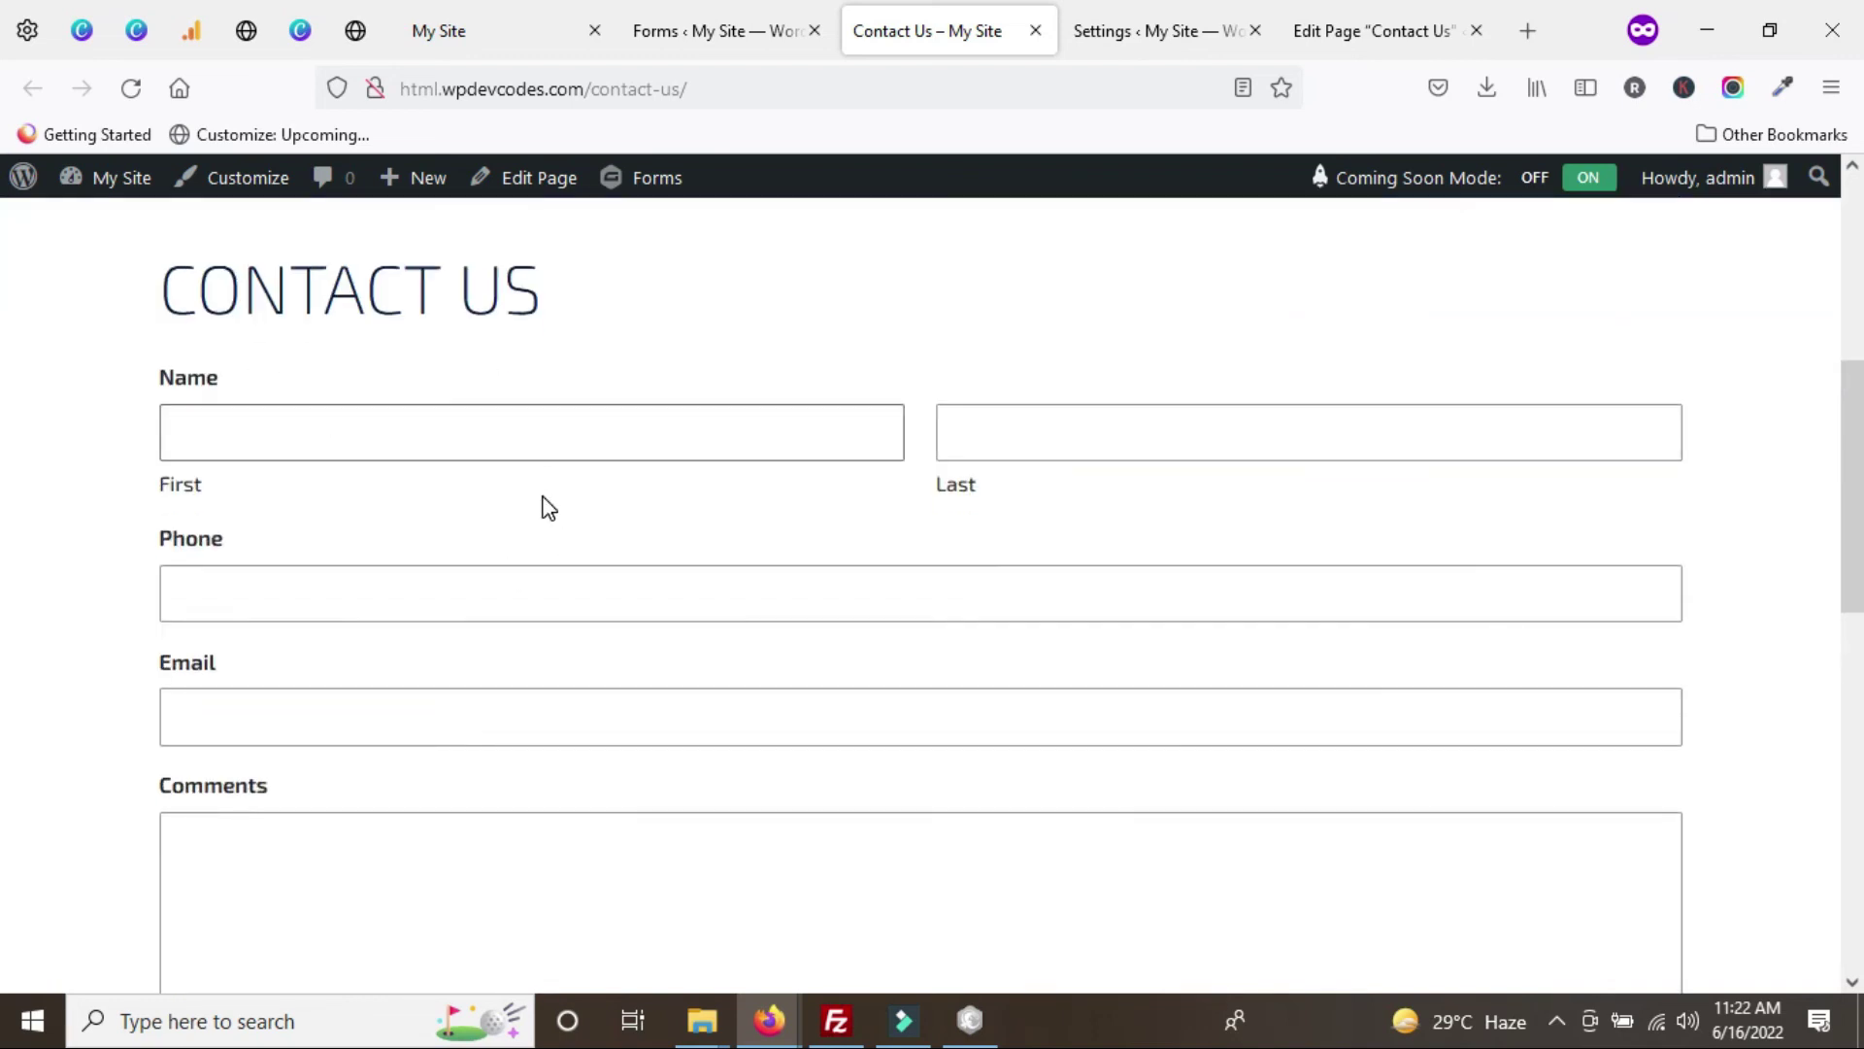
scroll(544, 525, "down", 4)
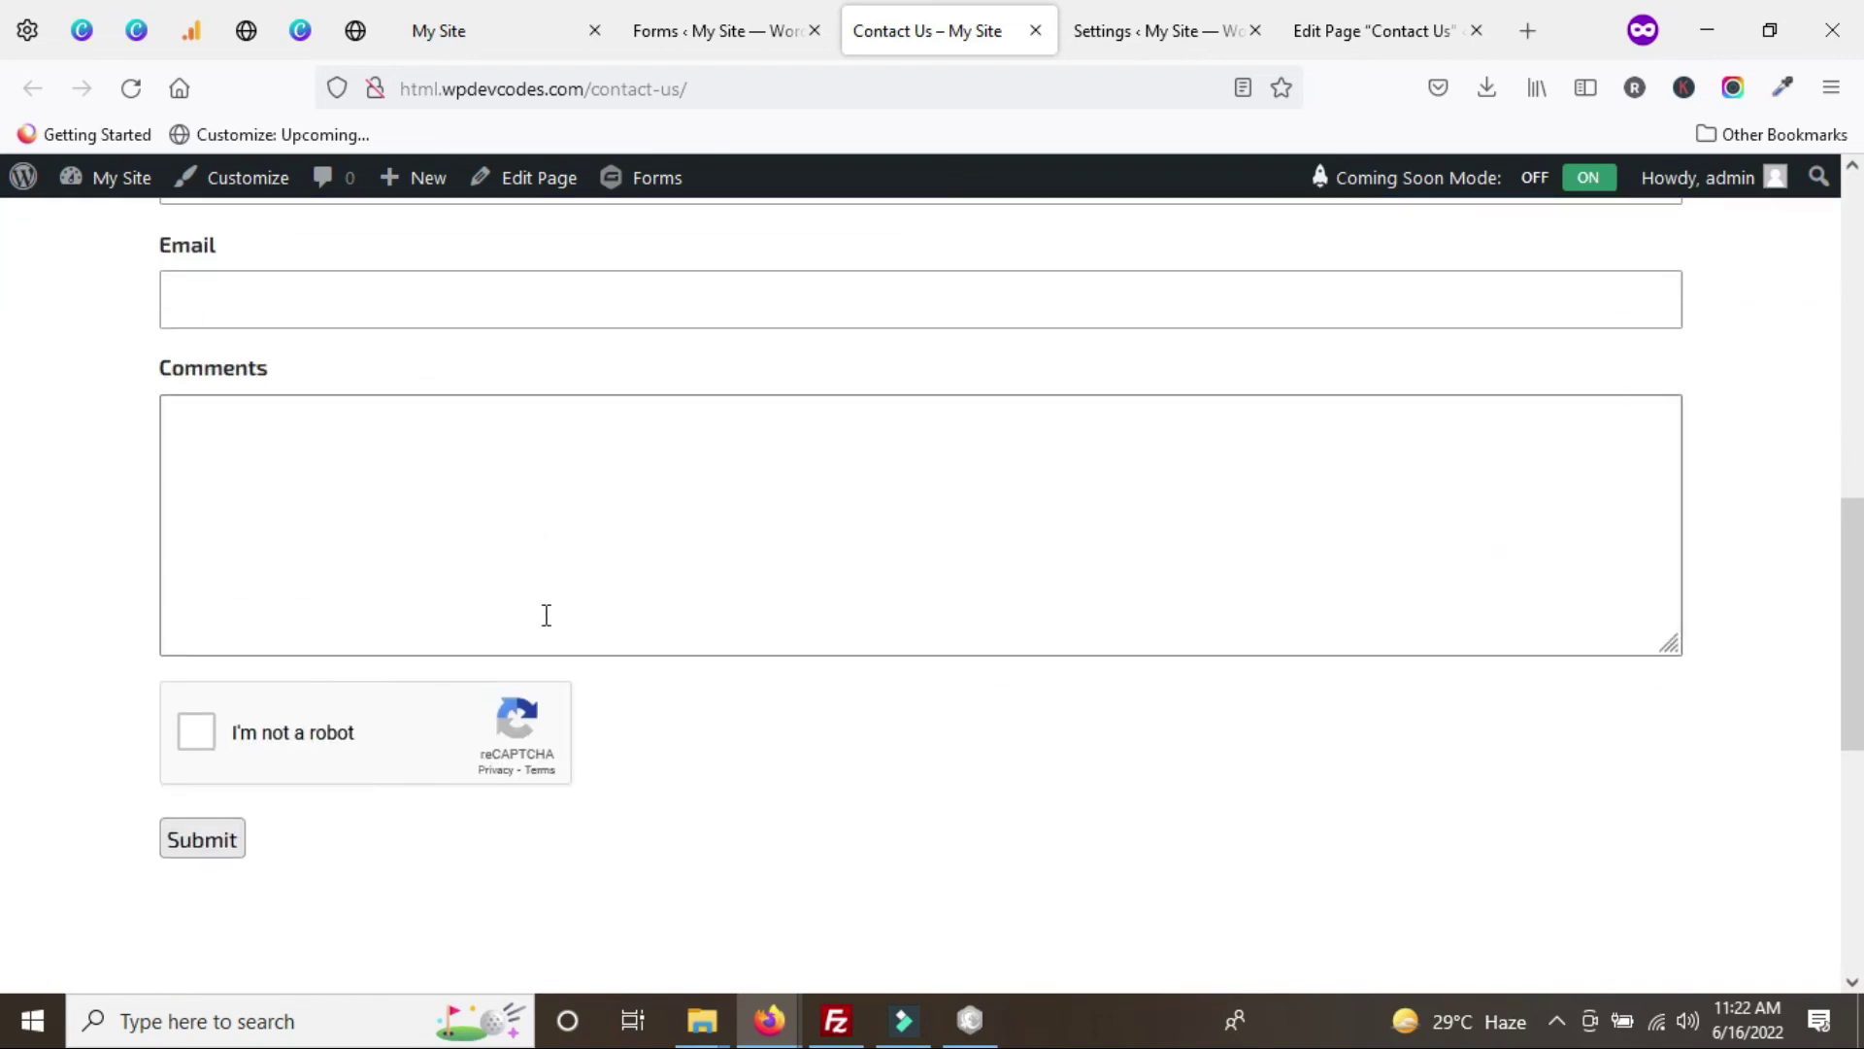